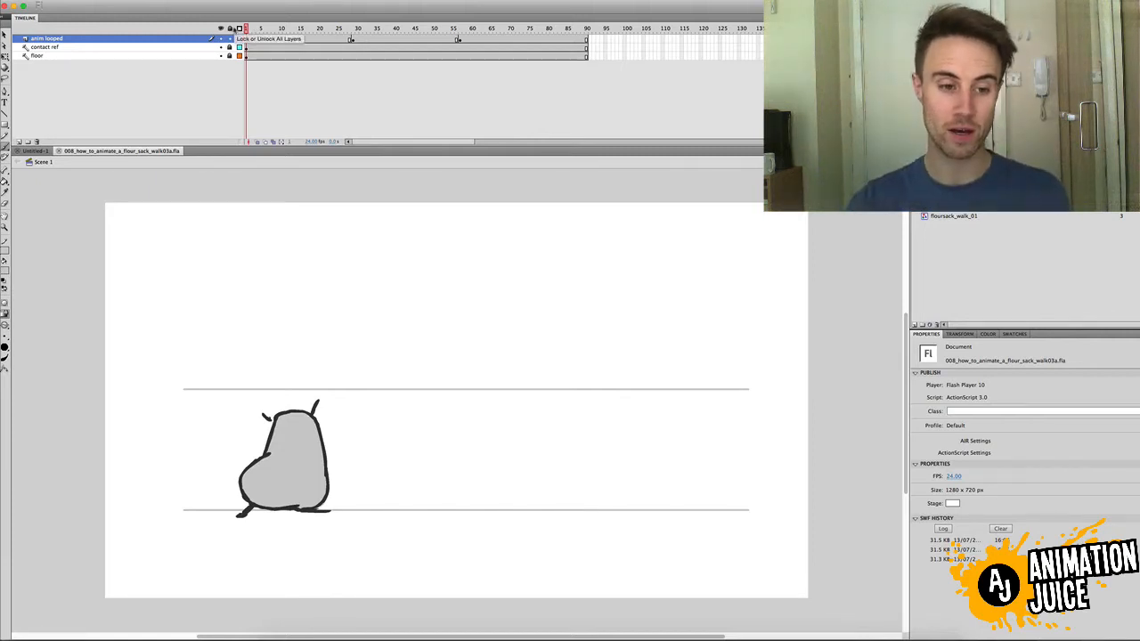
Test the flour sack walk movie, enlarge the preview for viewing, and close it.
key("super+Return")
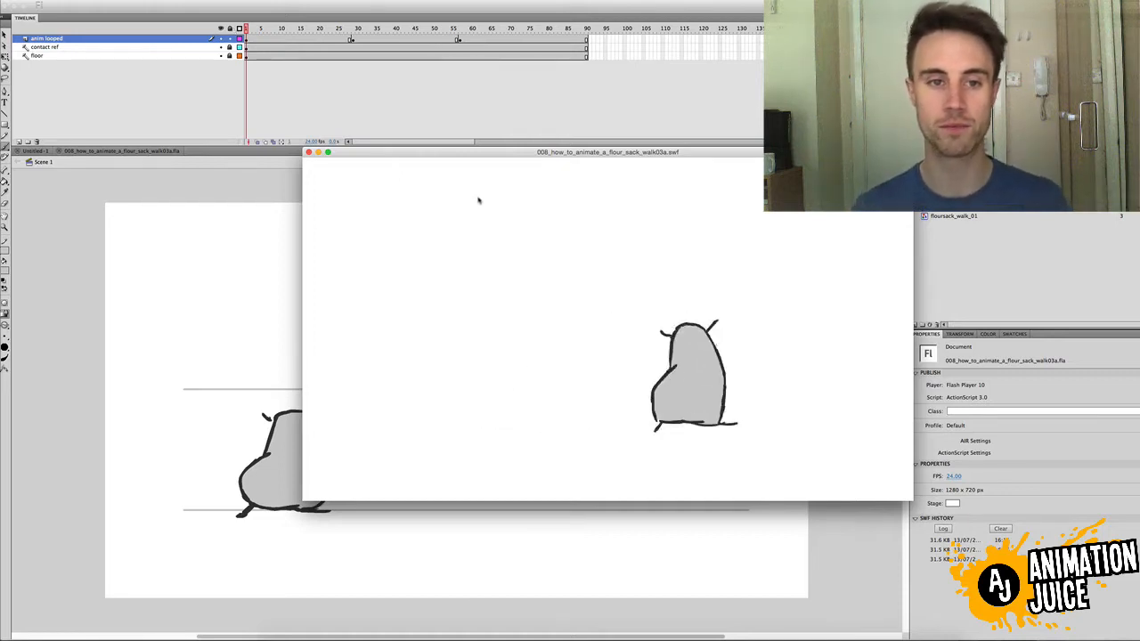
left_click_drag(455, 152, 220, 45)
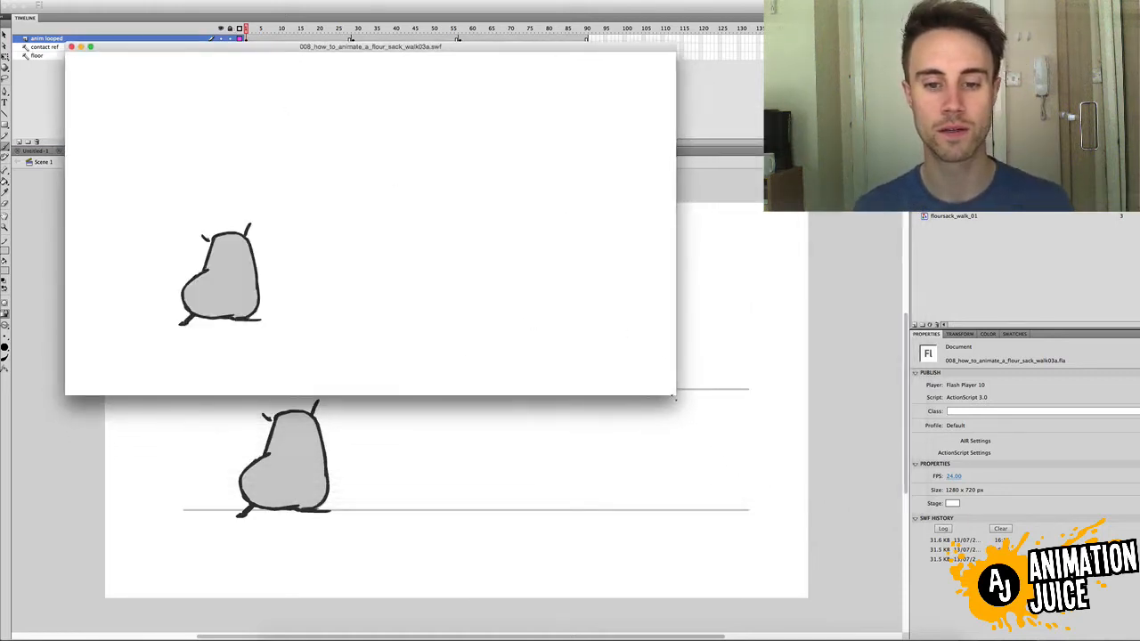
left_click_drag(675, 394, 869, 577)
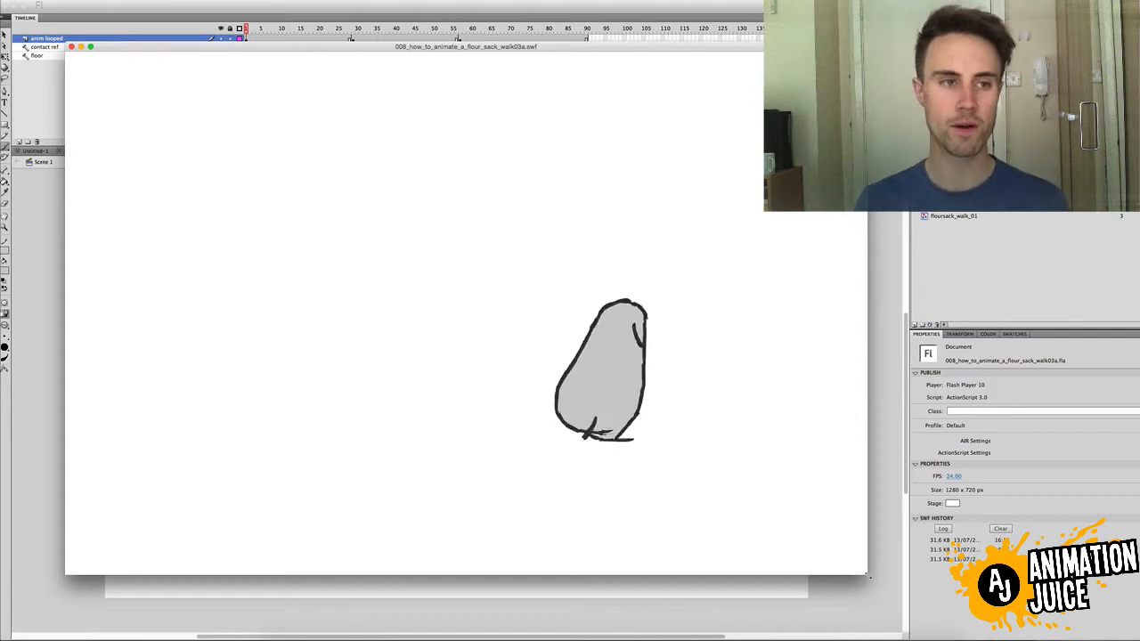
left_click(71, 46)
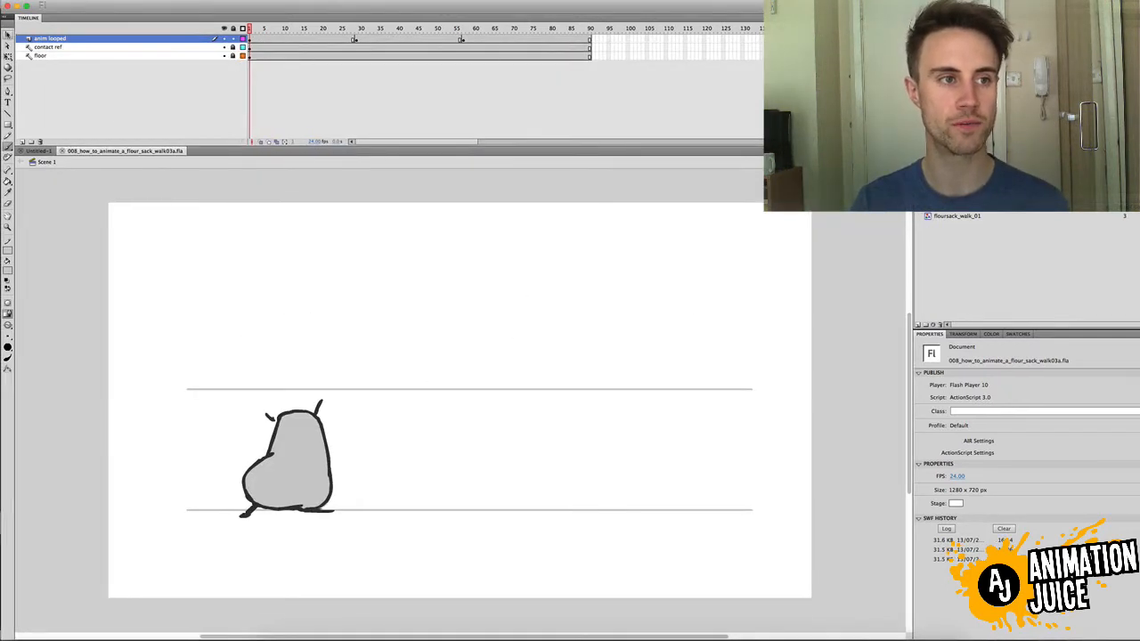
Hide and lock the text layer inside the floursack_walk_01 symbol and scrub through its walk cycle to frame 28 and back.
left_click(316, 454)
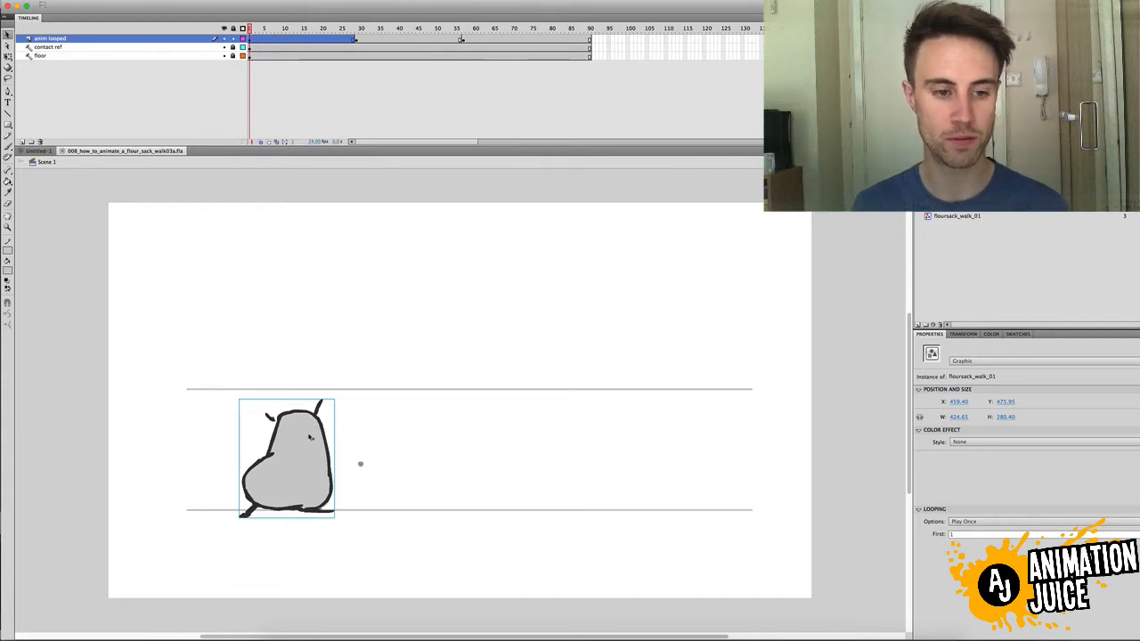
double_click(310, 436)
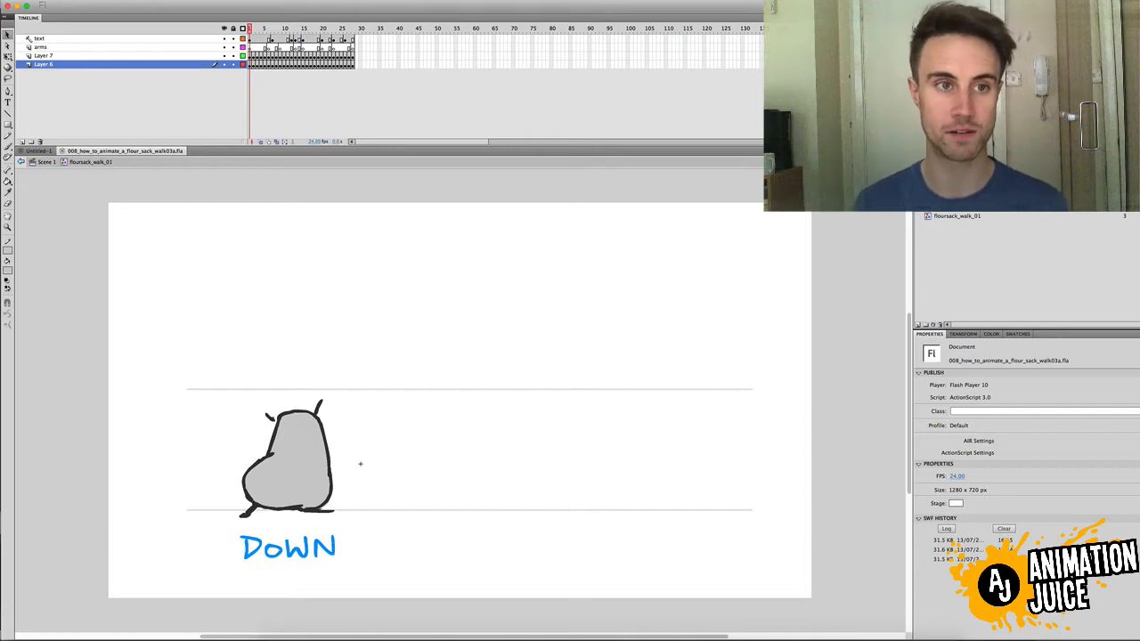
mouse_move(251, 29)
left_mouse_down()
mouse_move(266, 28)
mouse_move(250, 29)
left_mouse_up()
left_click(223, 39)
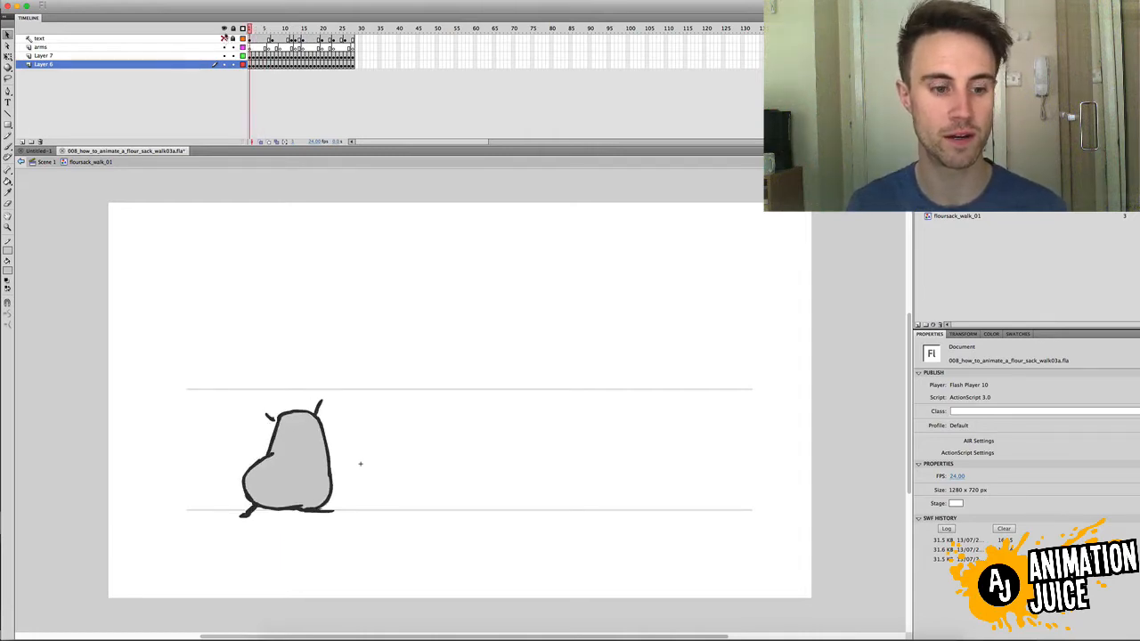
left_click_drag(251, 28, 364, 63)
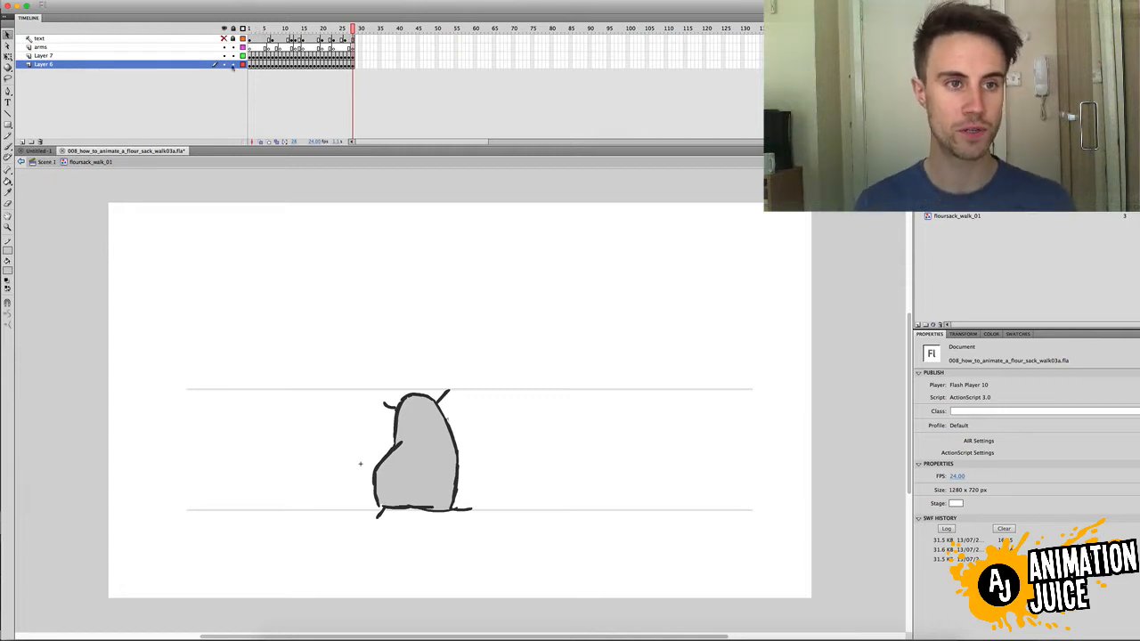
key("Home")
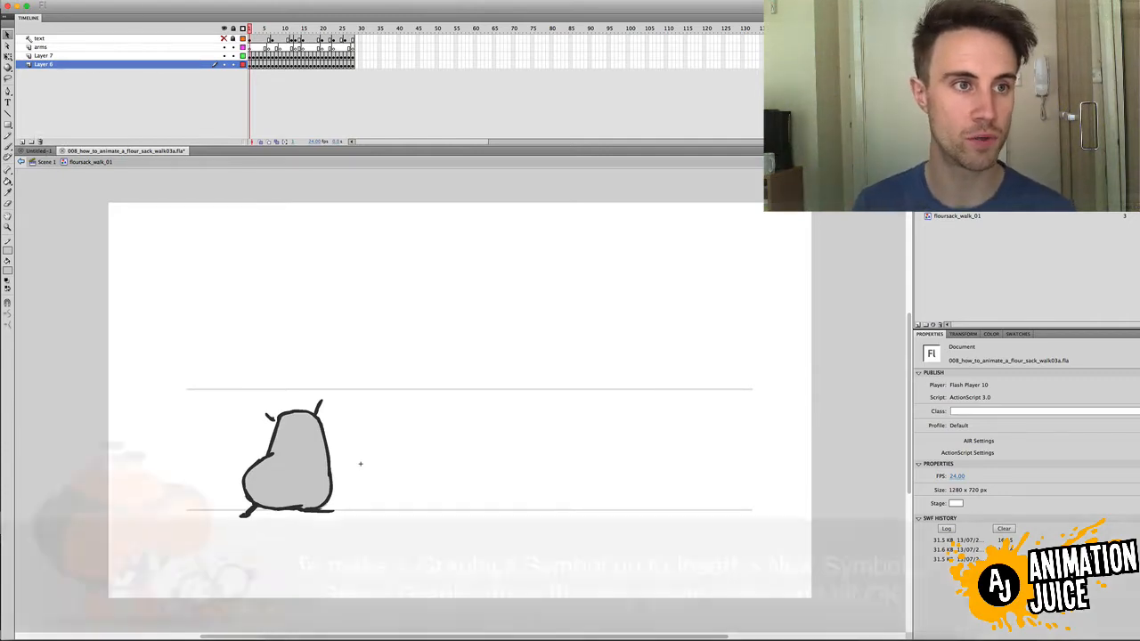
left_click(134, 2)
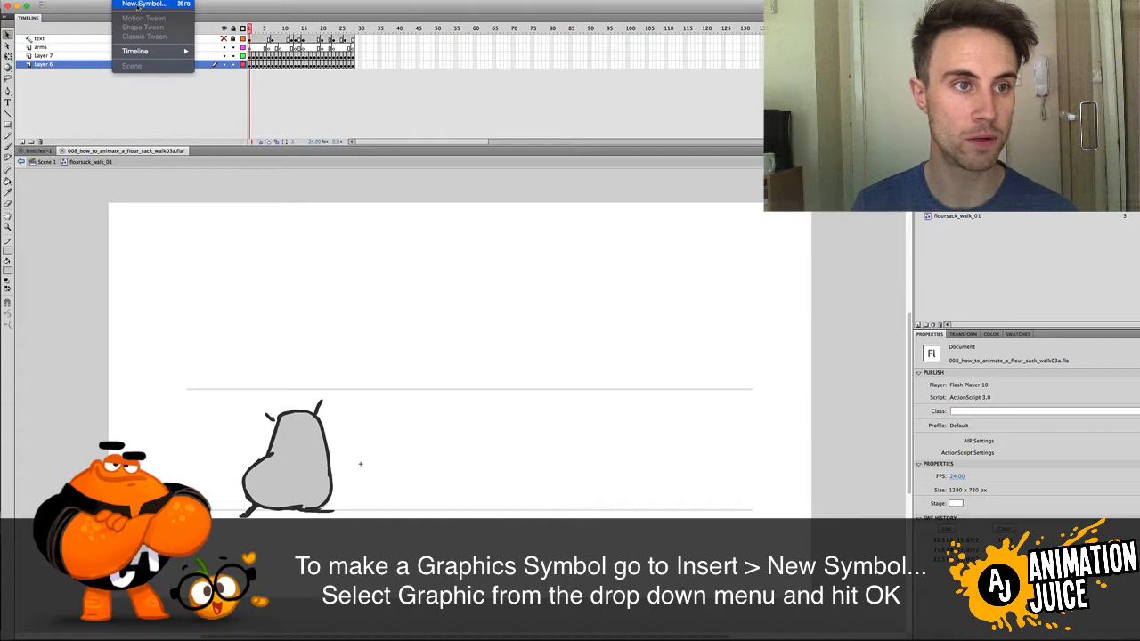
left_click(138, 5)
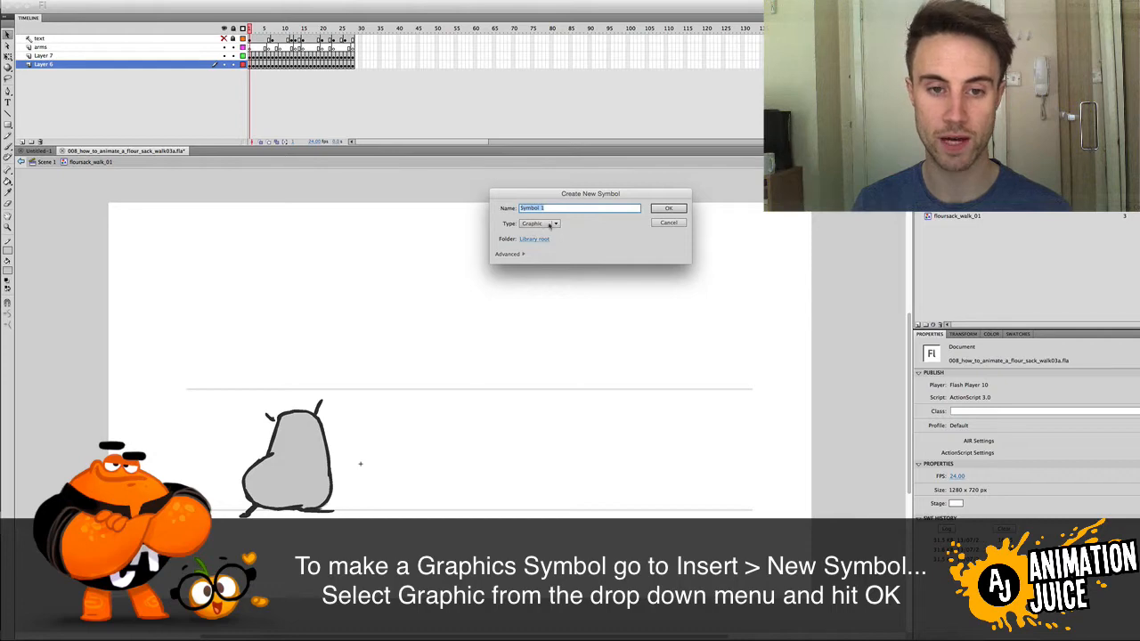
left_click(655, 223)
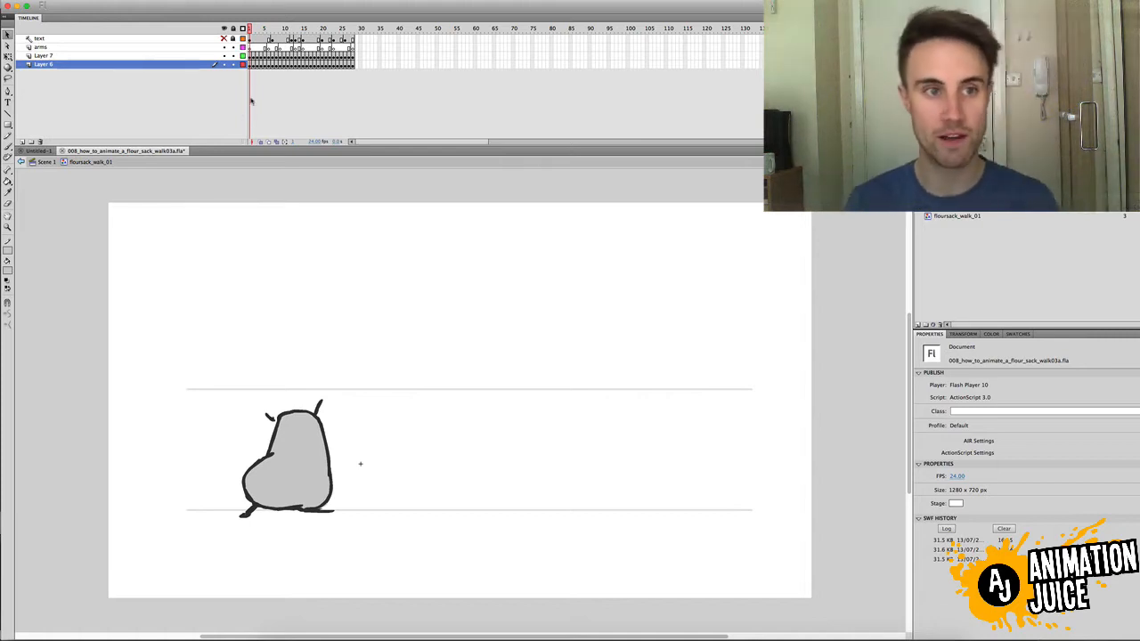
Scrub through the symbol's walk frames once more and return to Scene 1.
left_click_drag(253, 29, 352, 28)
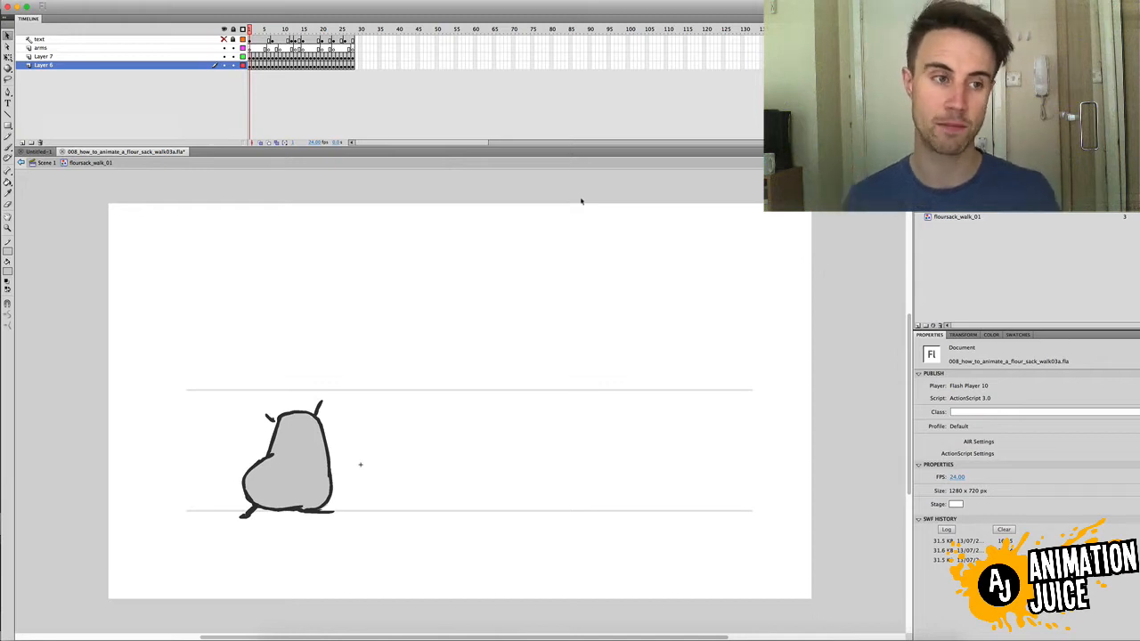
left_click(45, 162)
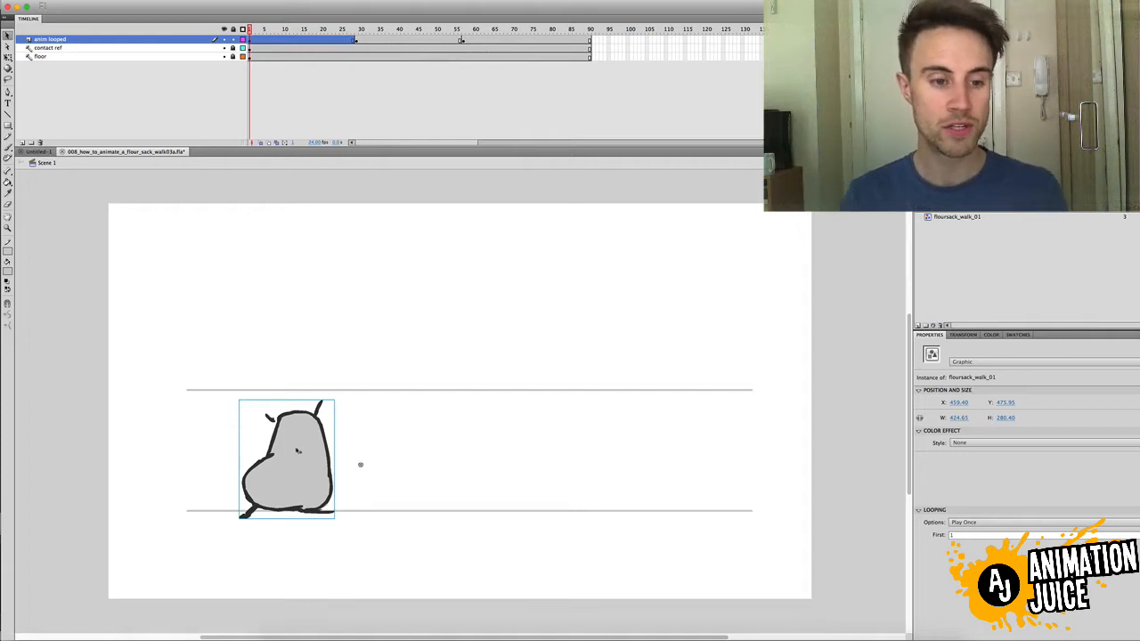
Move the flour sack instance upward on the stage and undo the move.
left_click_drag(301, 448, 298, 355)
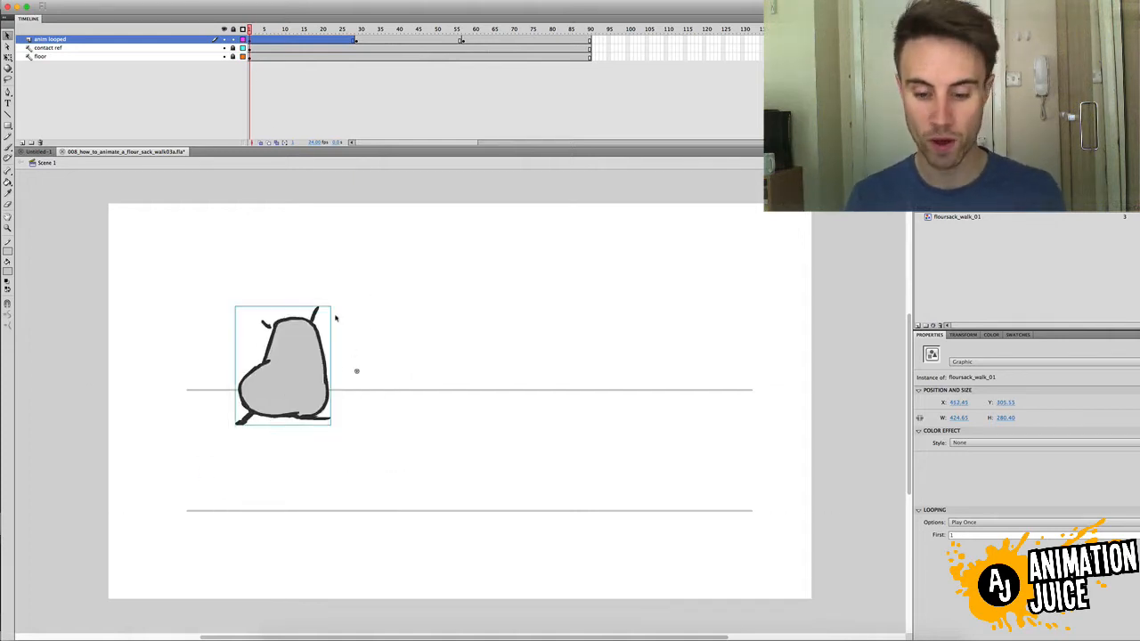
key("super+z")
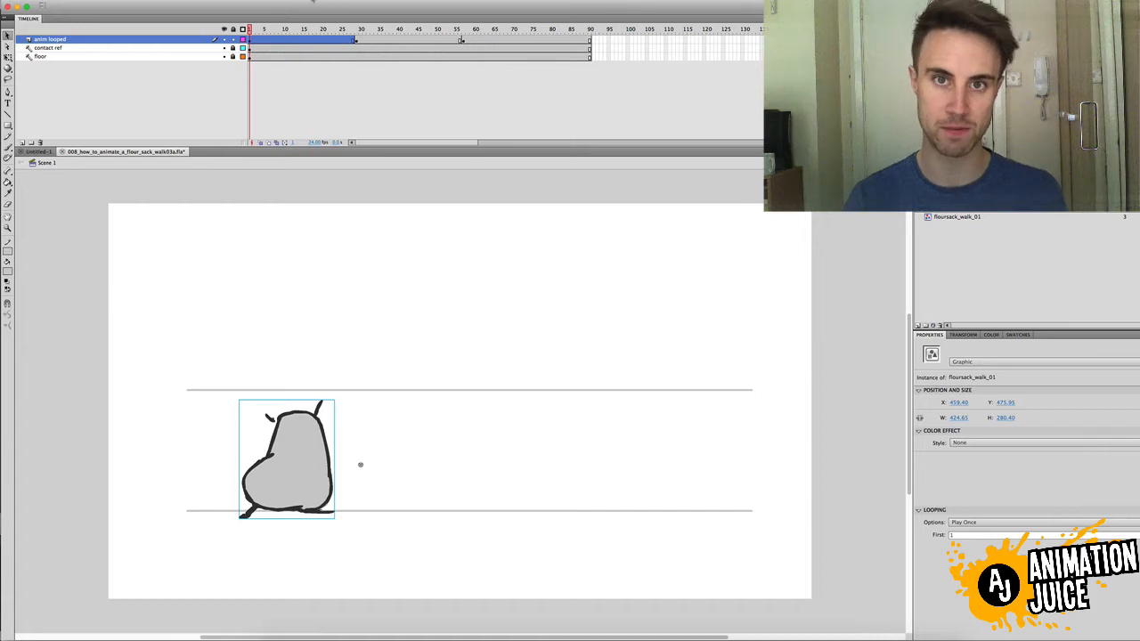
left_click(312, 1)
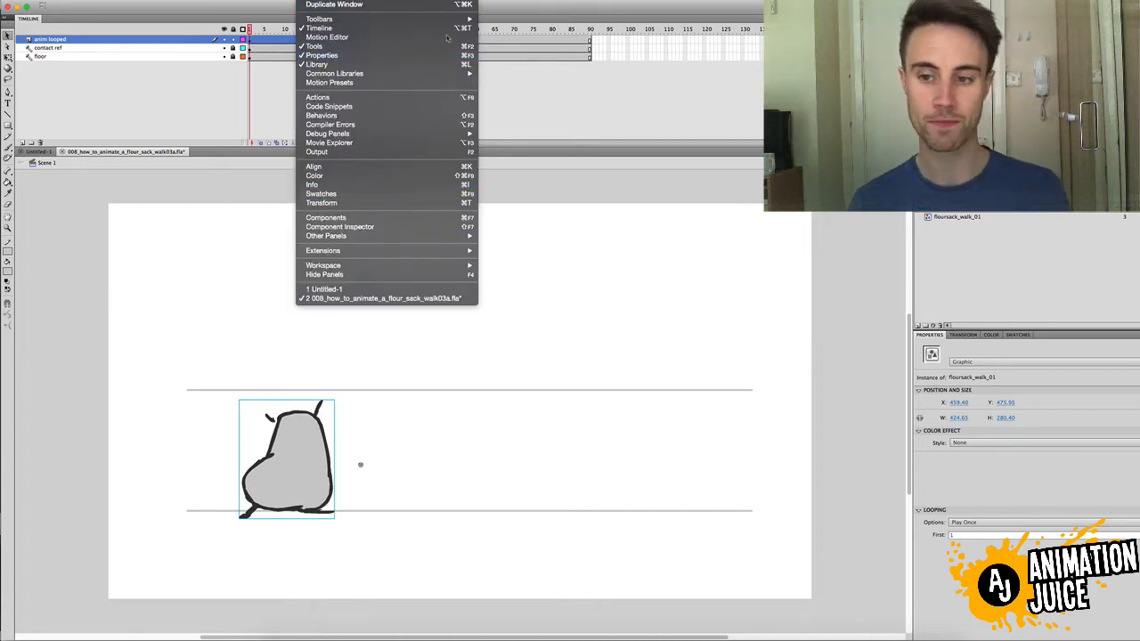
left_click(487, 471)
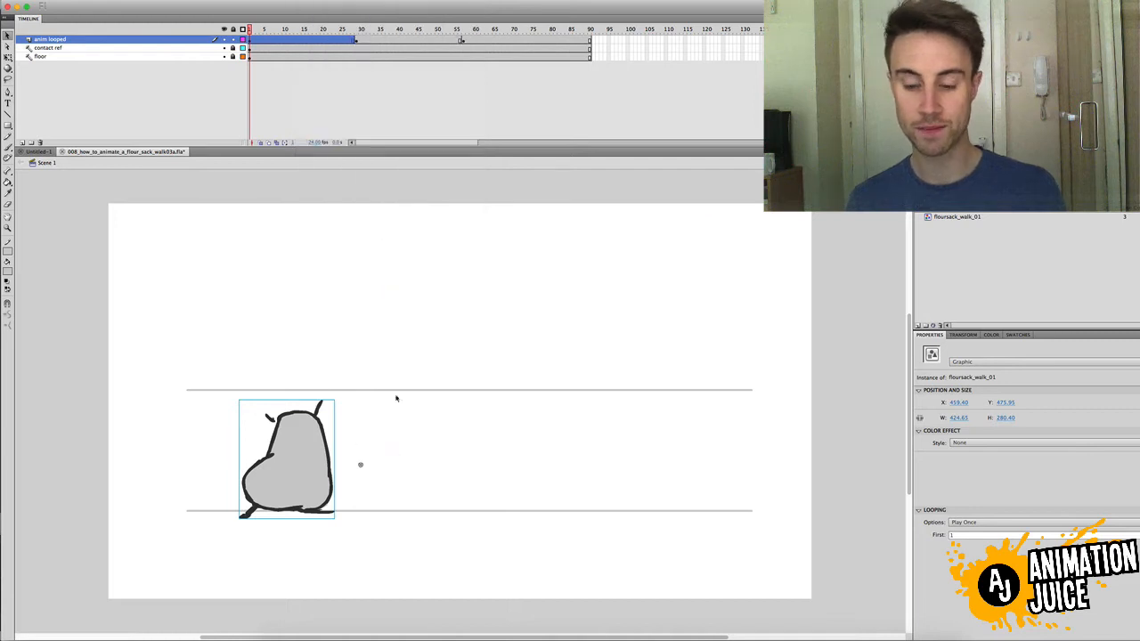
Check the instance's first looping frame against frame 1 inside floursack_walk_01 and return to Scene 1.
left_click(968, 535)
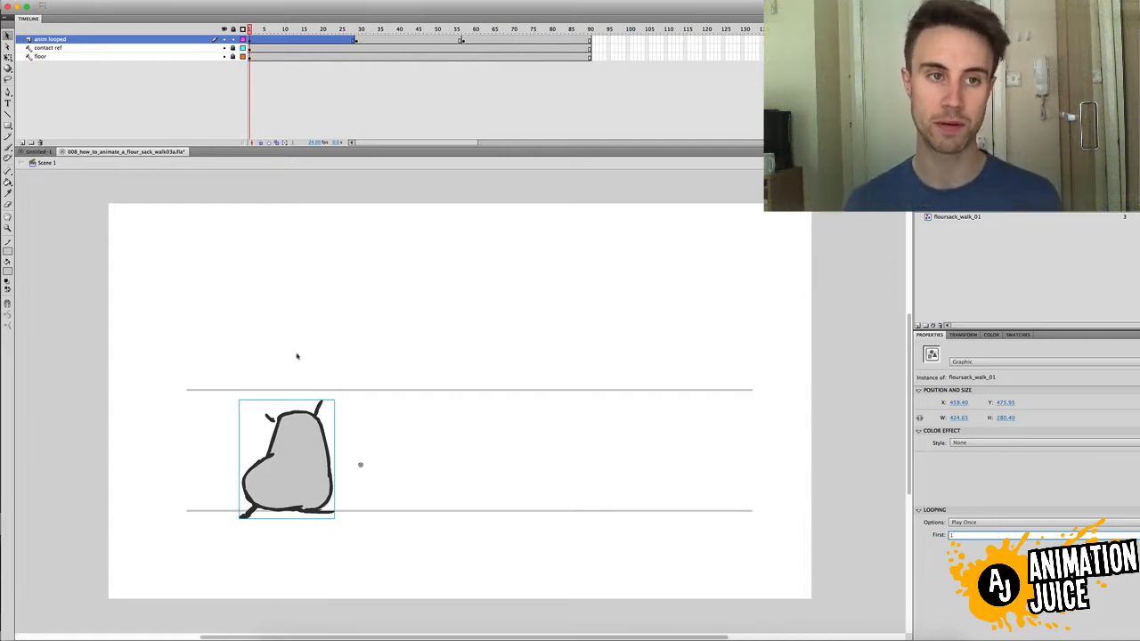
key("Return")
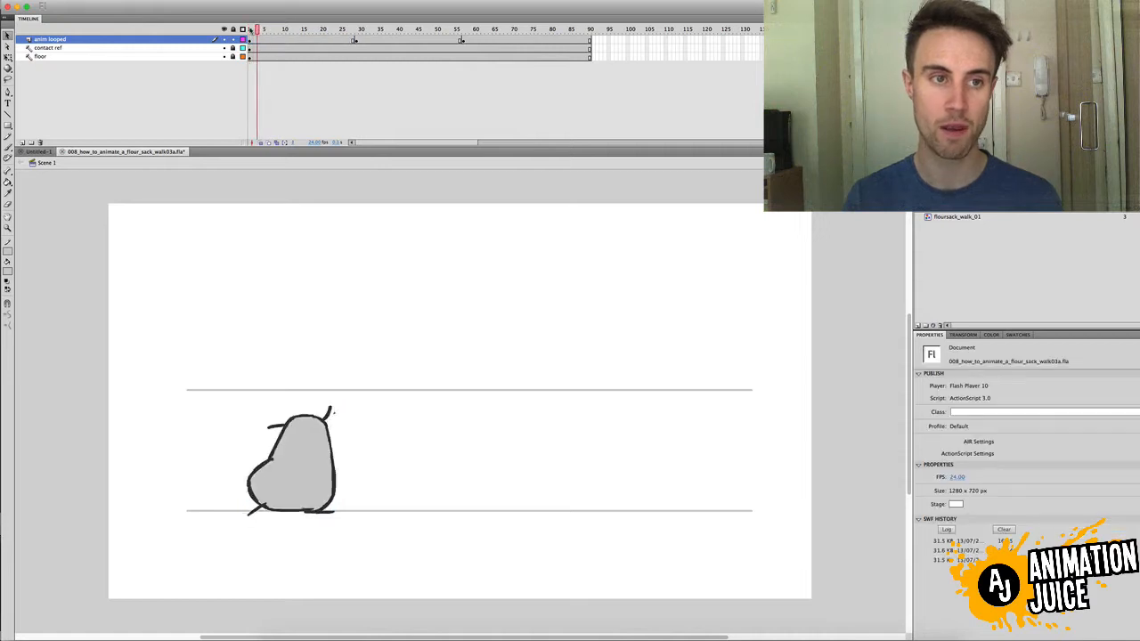
double_click(313, 439)
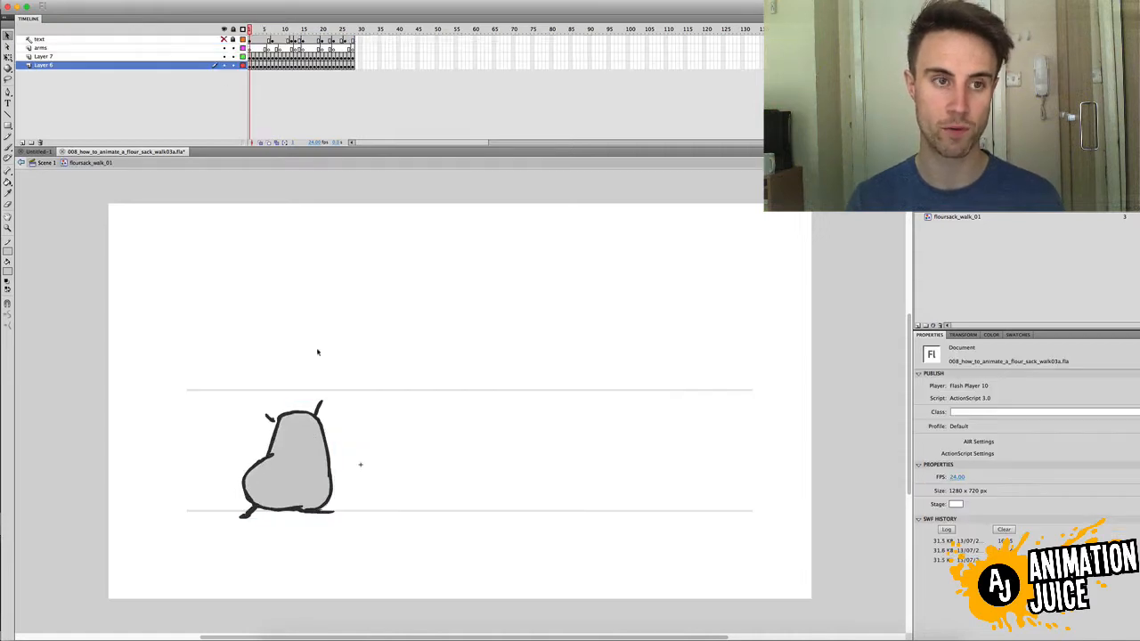
left_click(45, 162)
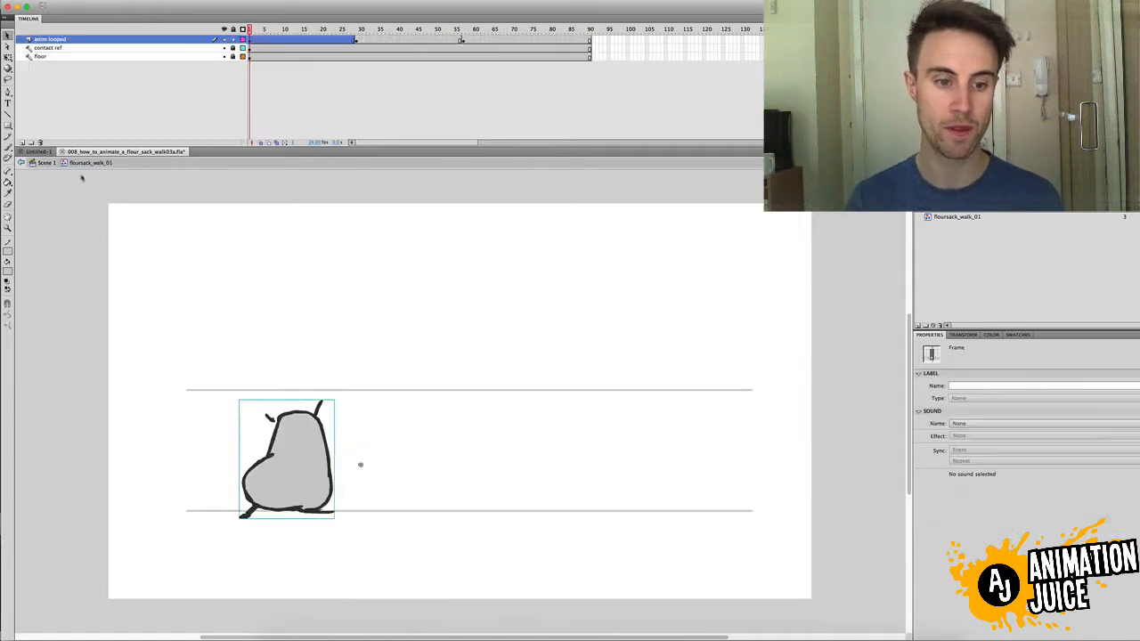
Set the flour sack instance's first looping frame to 10.
left_click(960, 535)
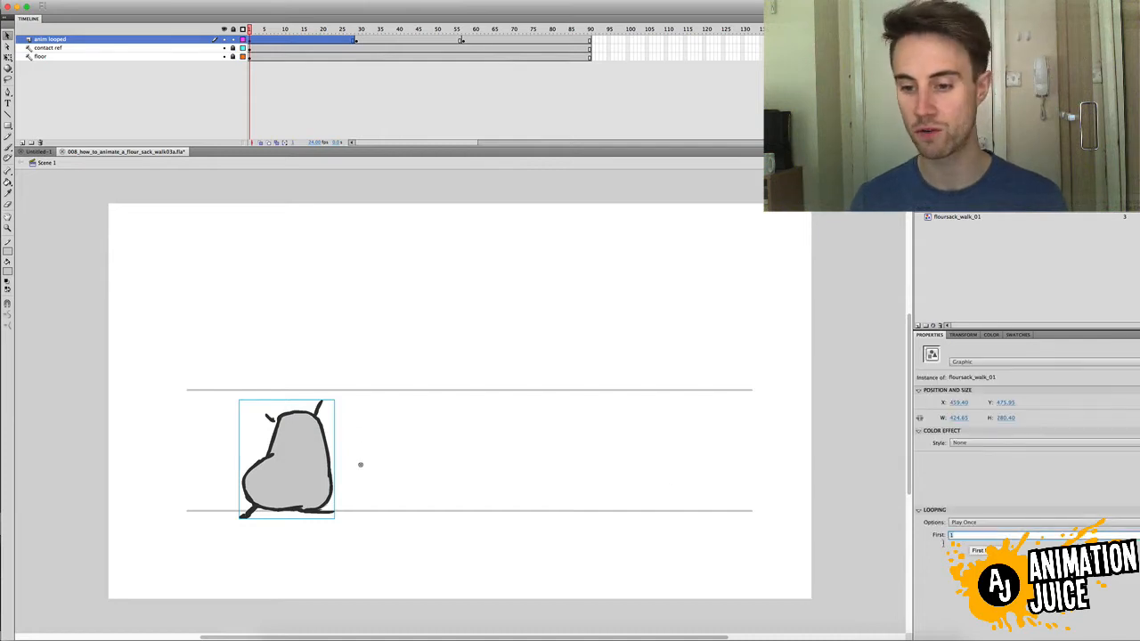
type("0")
key("Return")
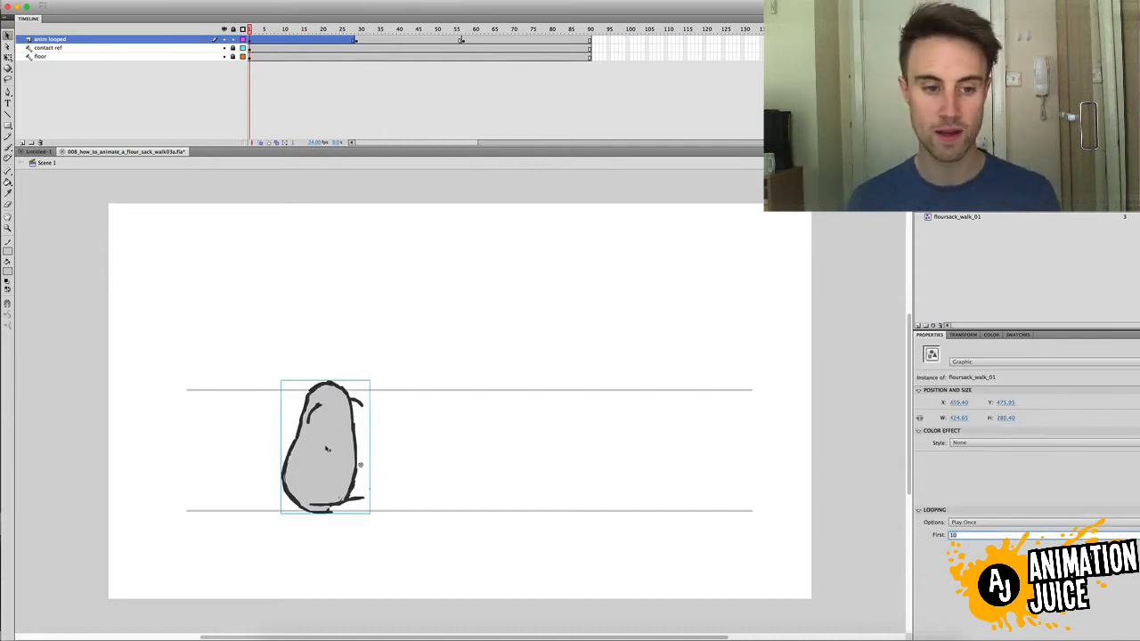
Examine frame 10 inside floursack_walk_01, return to Scene 1, and deselect the instance to compare the pose.
double_click(343, 439)
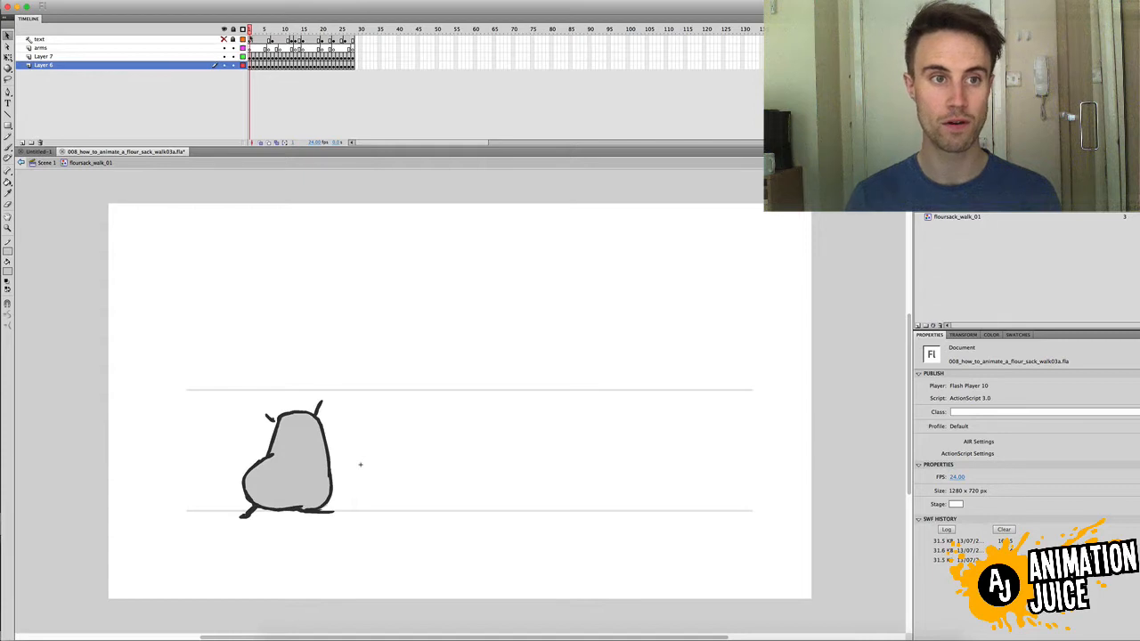
key("Return")
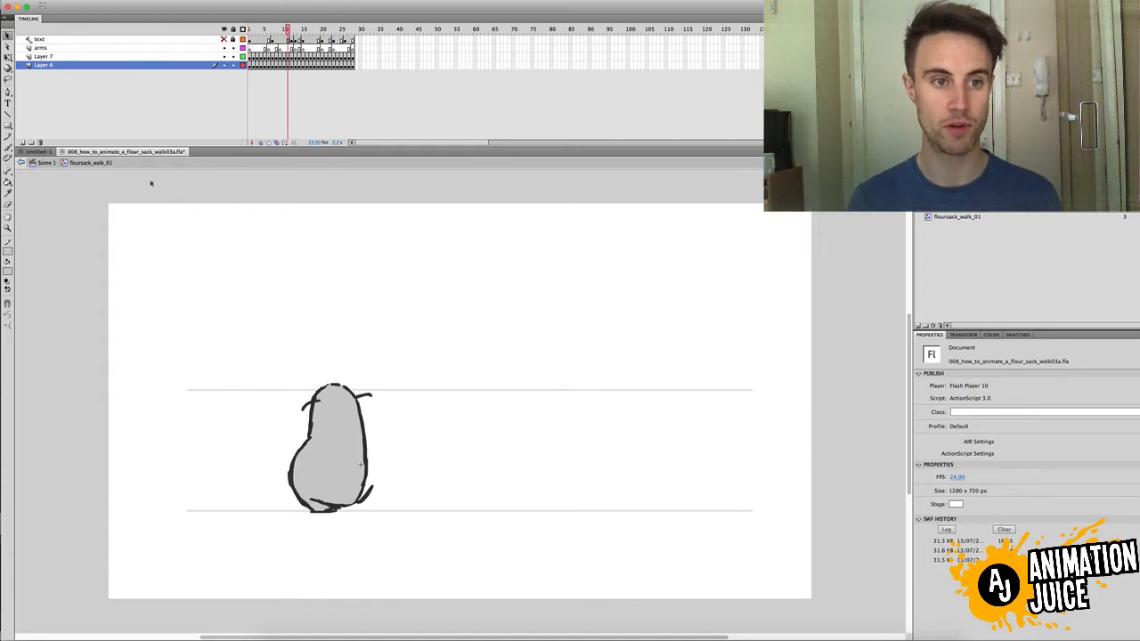
left_click(285, 30)
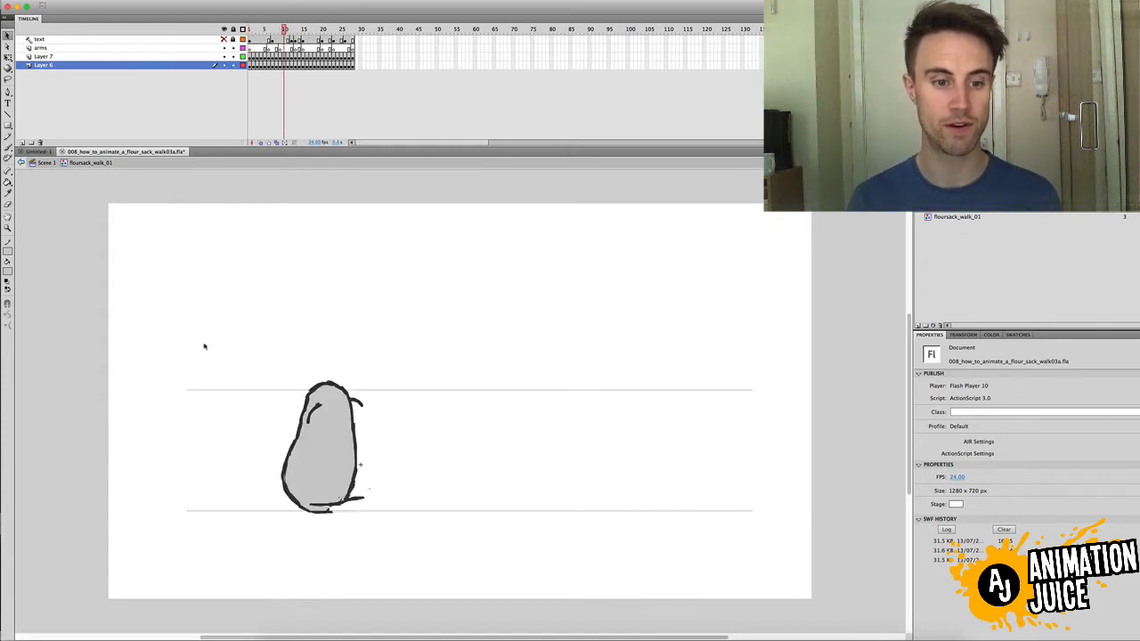
left_click(46, 163)
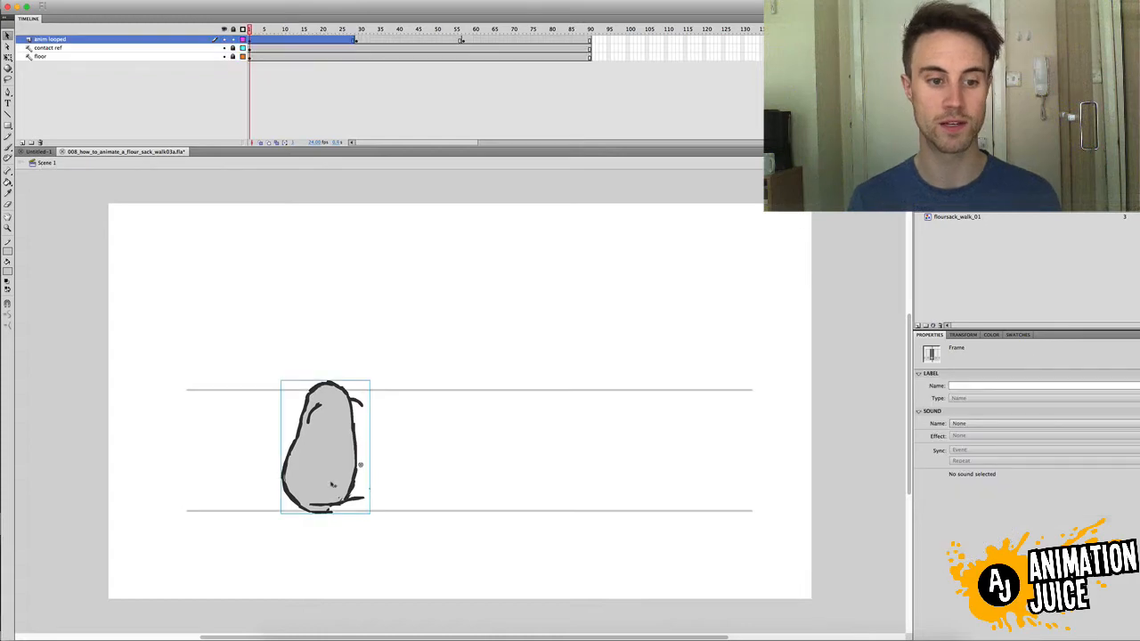
left_click(677, 352)
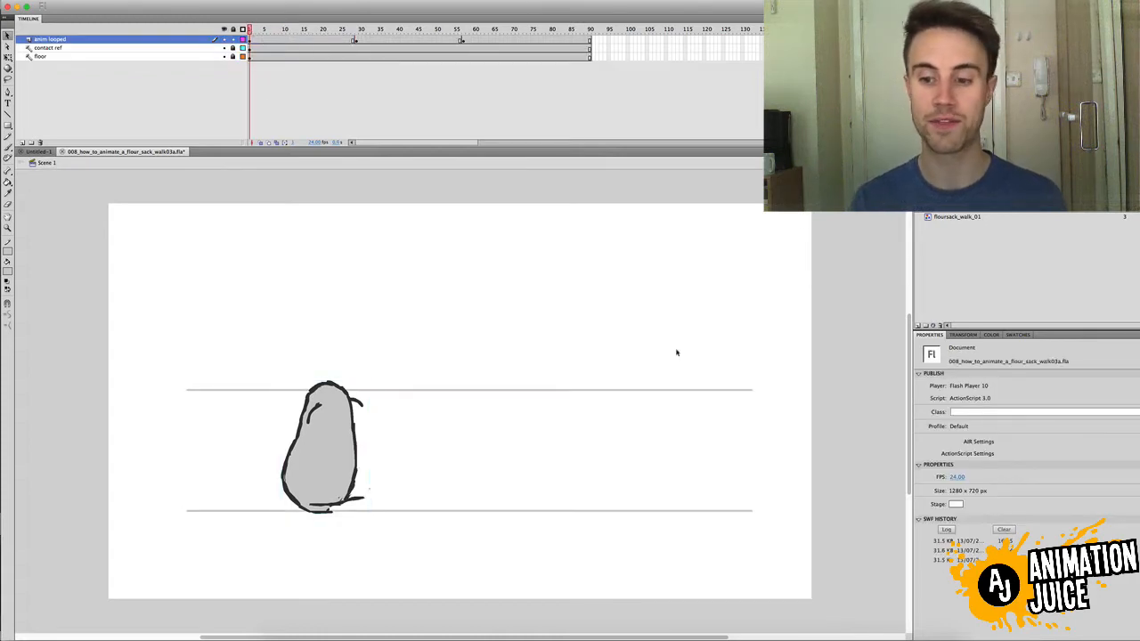
Set the selected flour sack instance's first looping frame to 1.
left_click(343, 427)
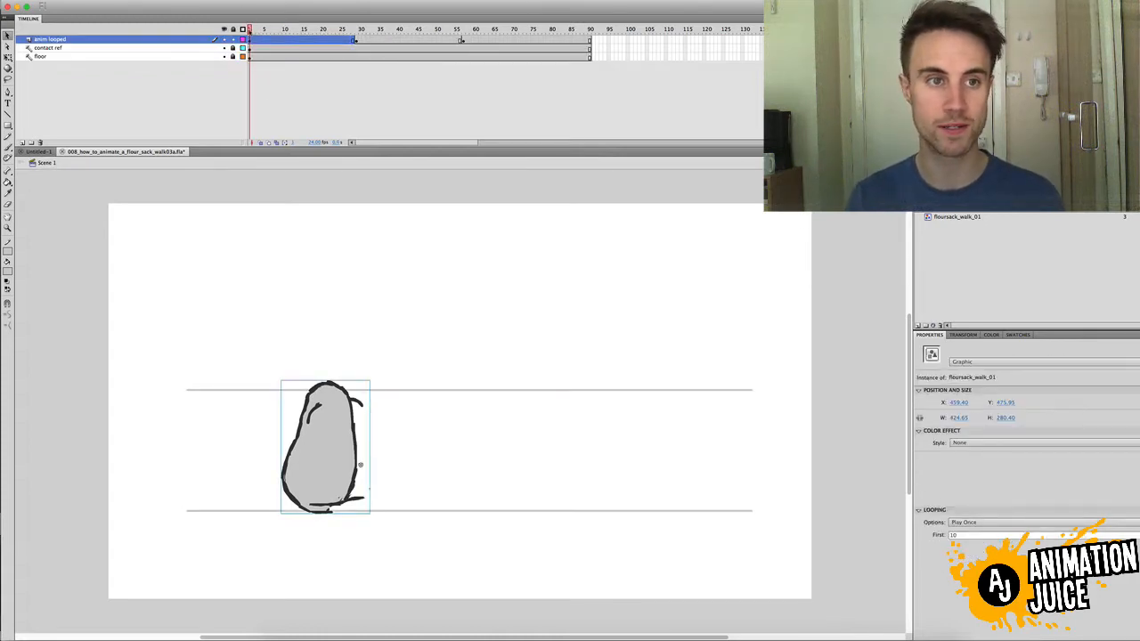
left_click_drag(971, 535, 921, 540)
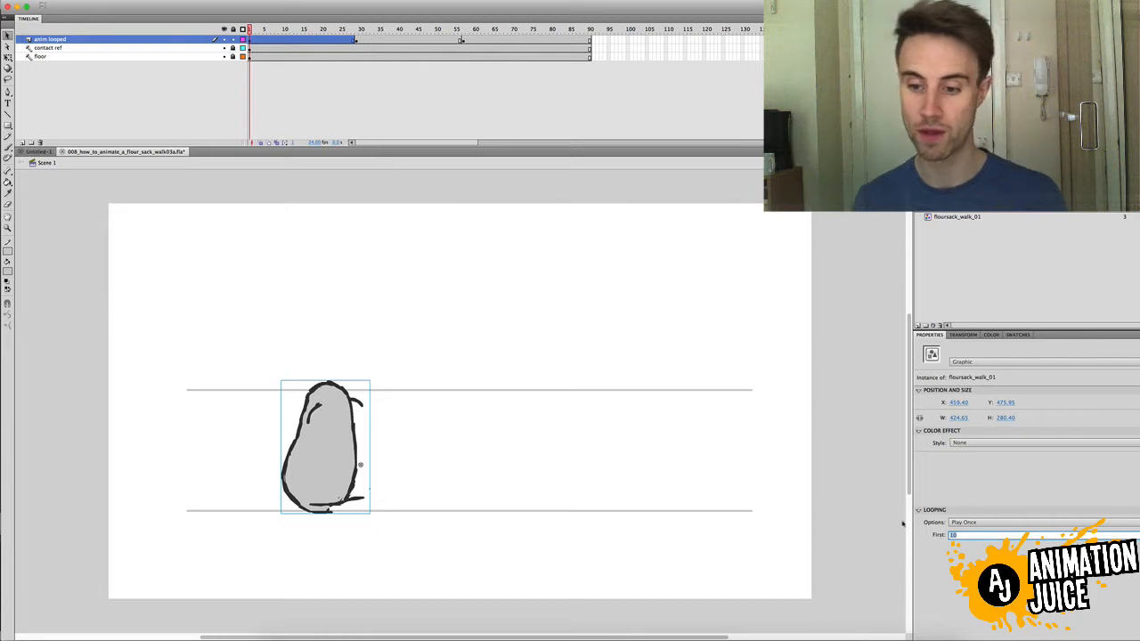
key("Return")
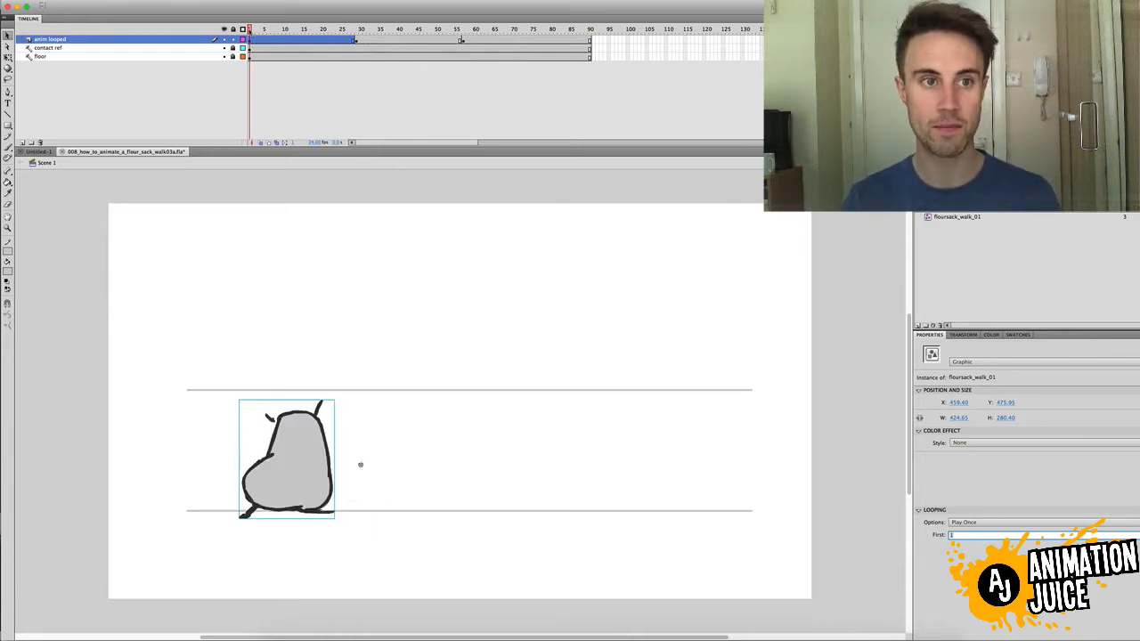
Preview the beginning of the walk on the main timeline and return to frame 1.
left_click(360, 464)
key("Return")
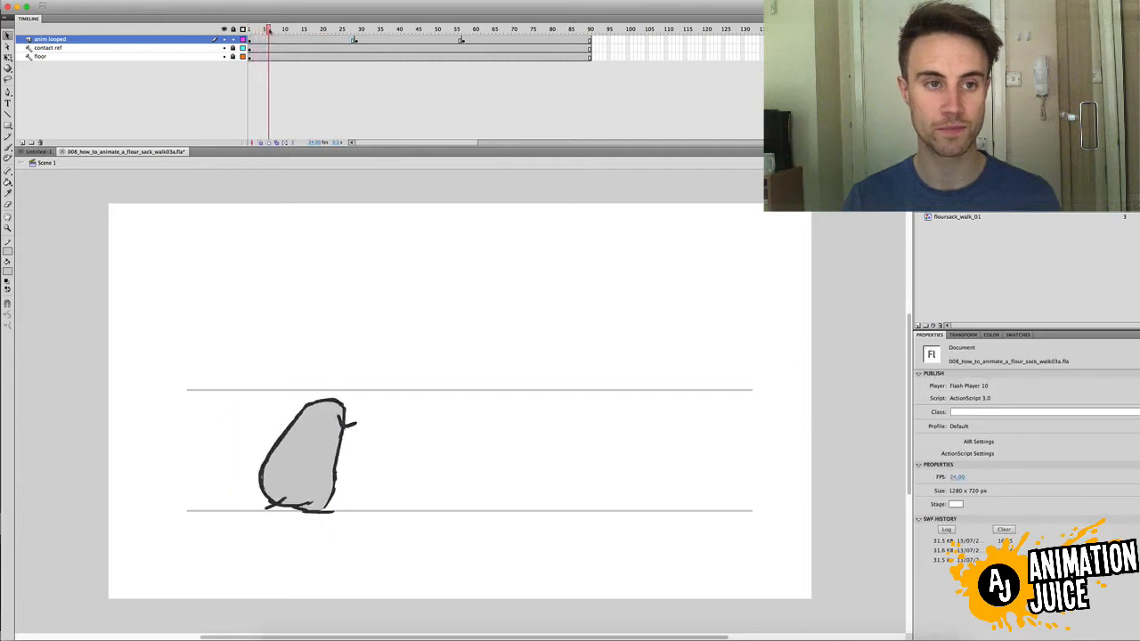
left_click_drag(304, 34, 248, 33)
Set the flour sack instance's first looping frame to 20.
left_click(312, 445)
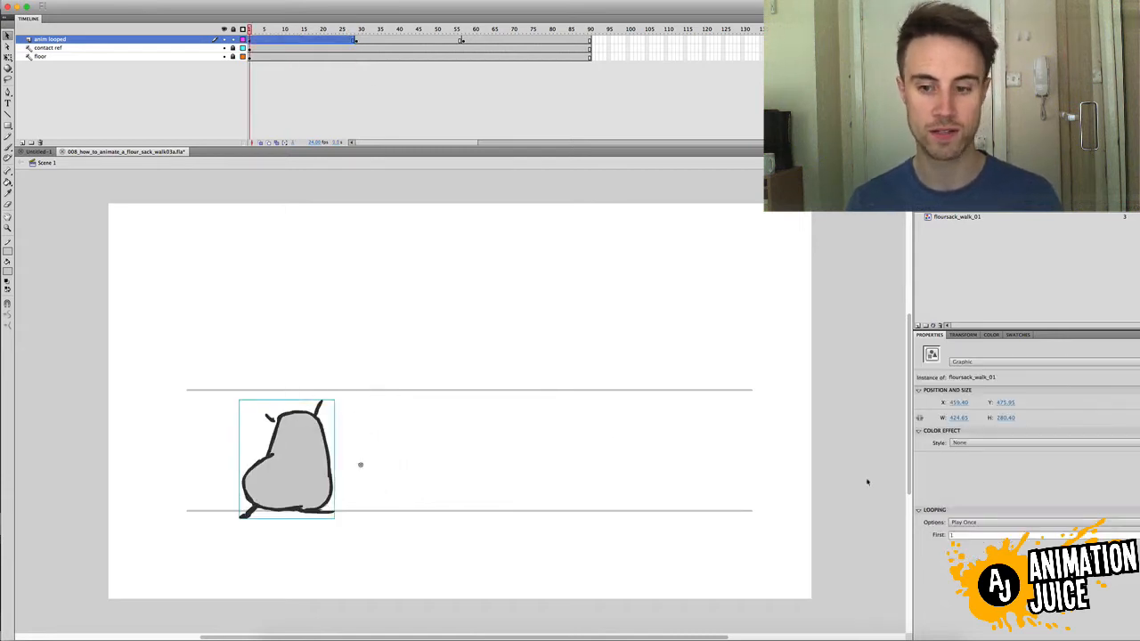
left_click(975, 535)
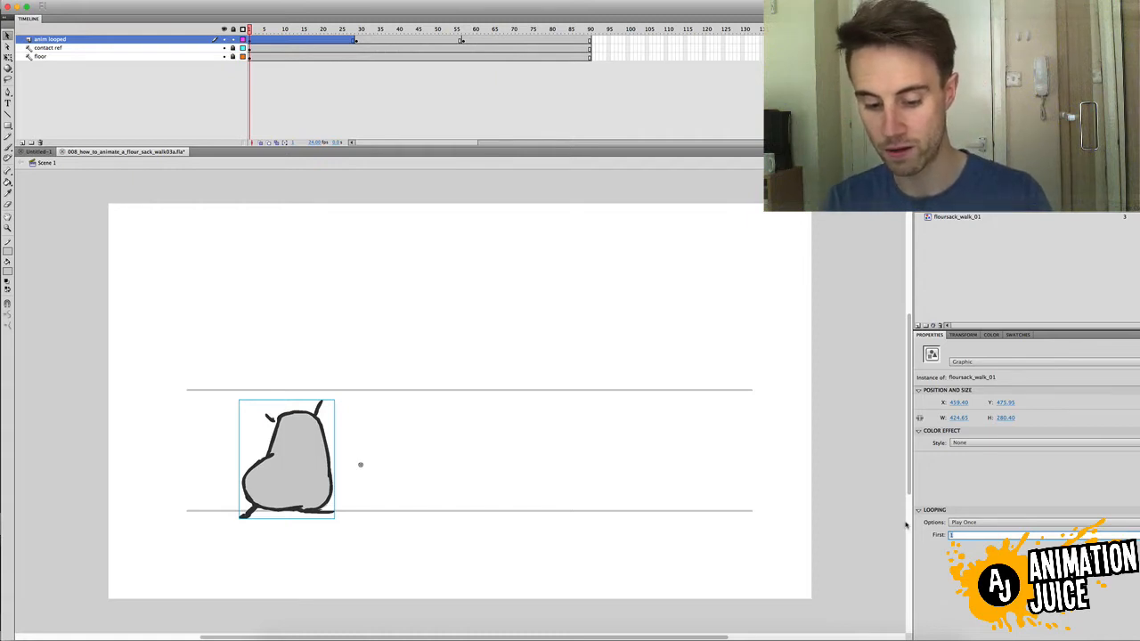
type("20")
key("Return")
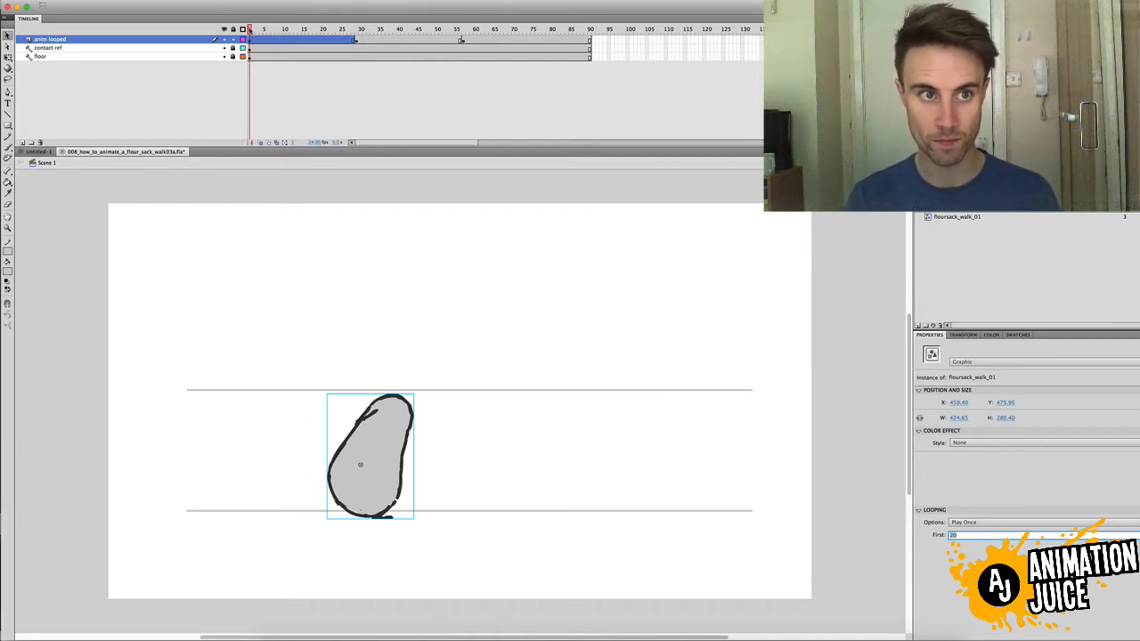
Preview the walk from frame 1 on the main timeline, then examine frames 20 to 28 inside floursack_walk_01.
mouse_move(250, 30)
left_mouse_down()
mouse_move(295, 29)
mouse_move(244, 31)
left_mouse_up()
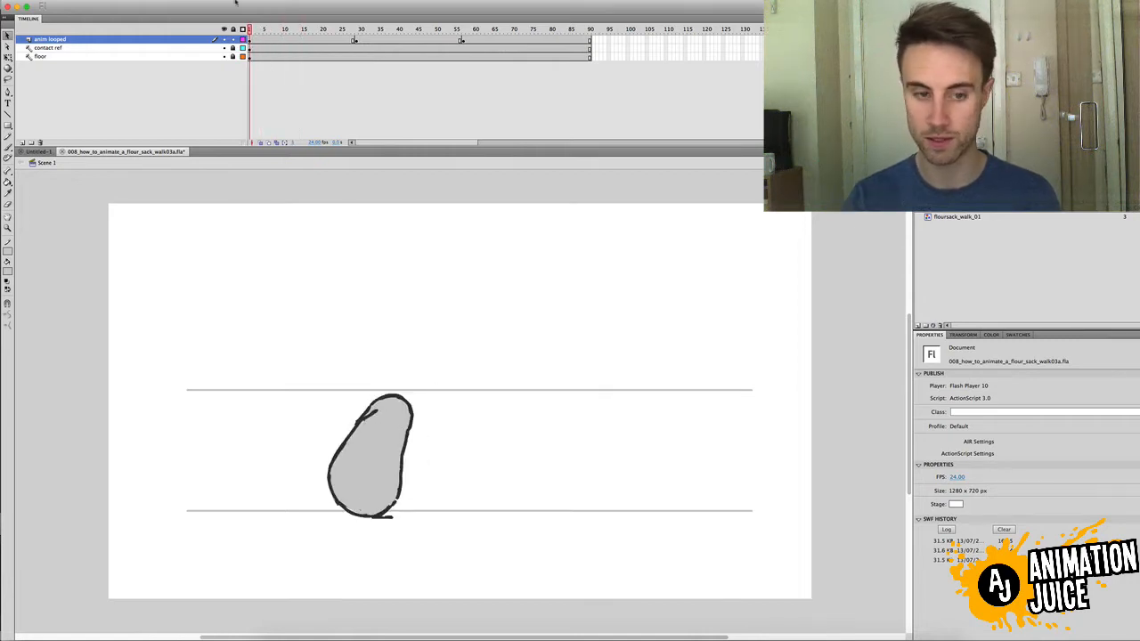
key("Return")
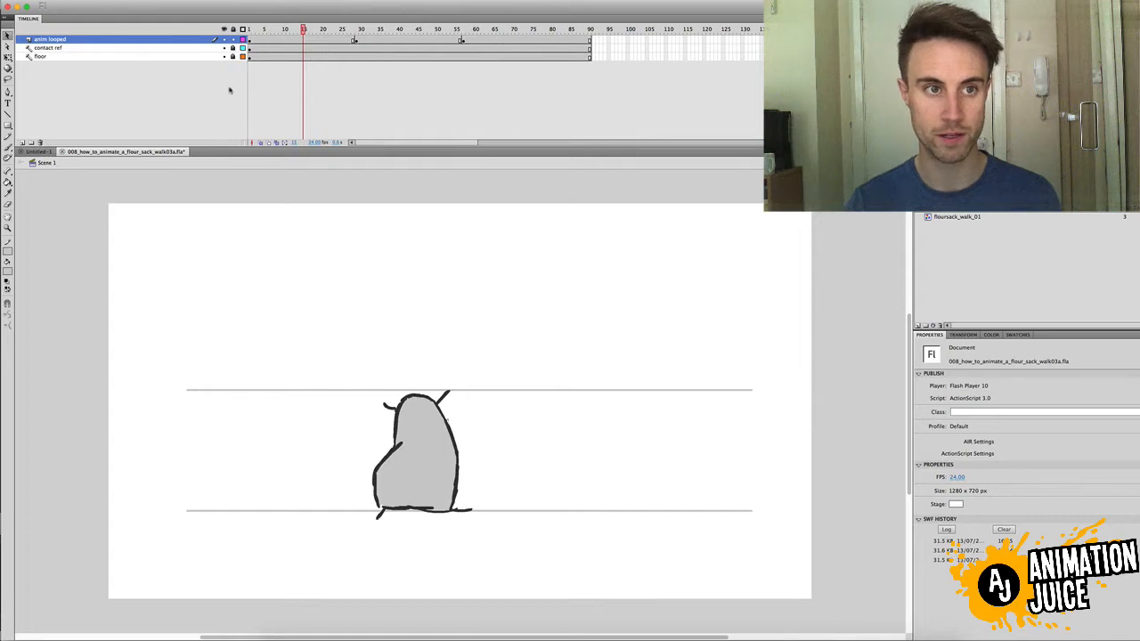
left_click_drag(250, 32, 323, 30)
double_click(439, 440)
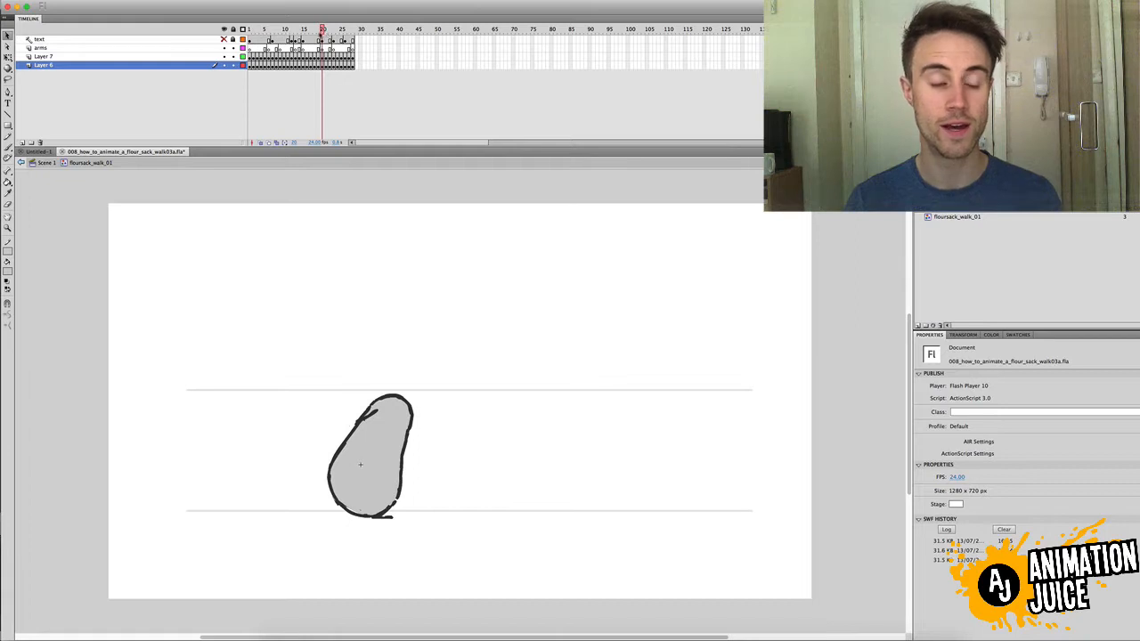
mouse_move(322, 30)
left_mouse_down()
mouse_move(362, 27)
mouse_move(362, 42)
left_mouse_up()
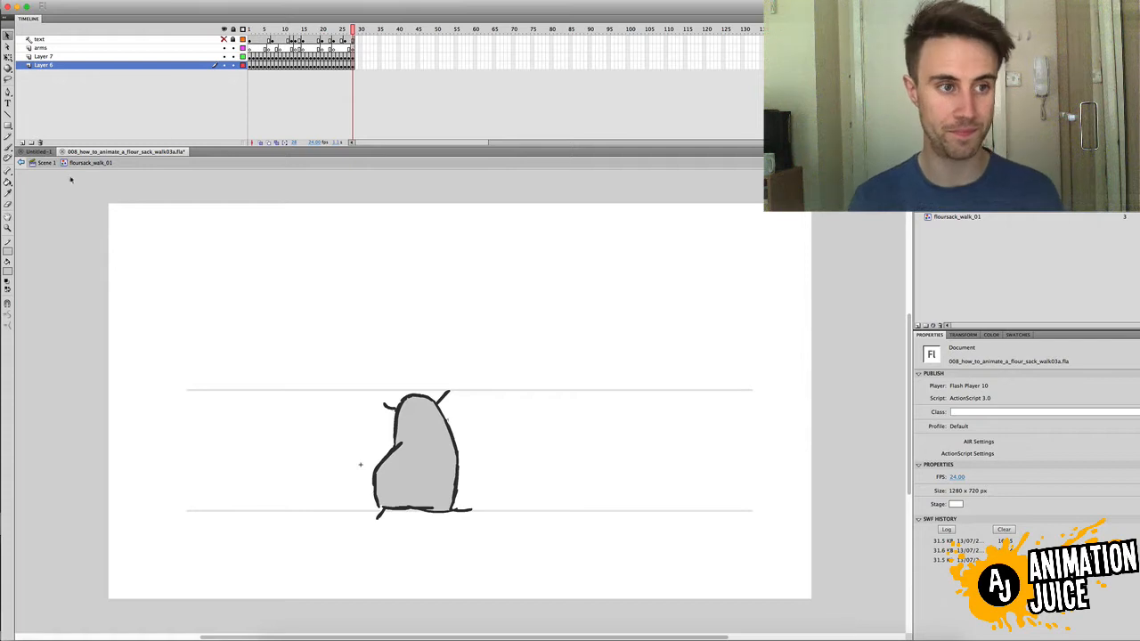
Return to Scene 1, scrub the main timeline to frame 28 to compare the pose, and go back to frame 1.
left_click(46, 162)
left_click_drag(295, 30, 352, 31)
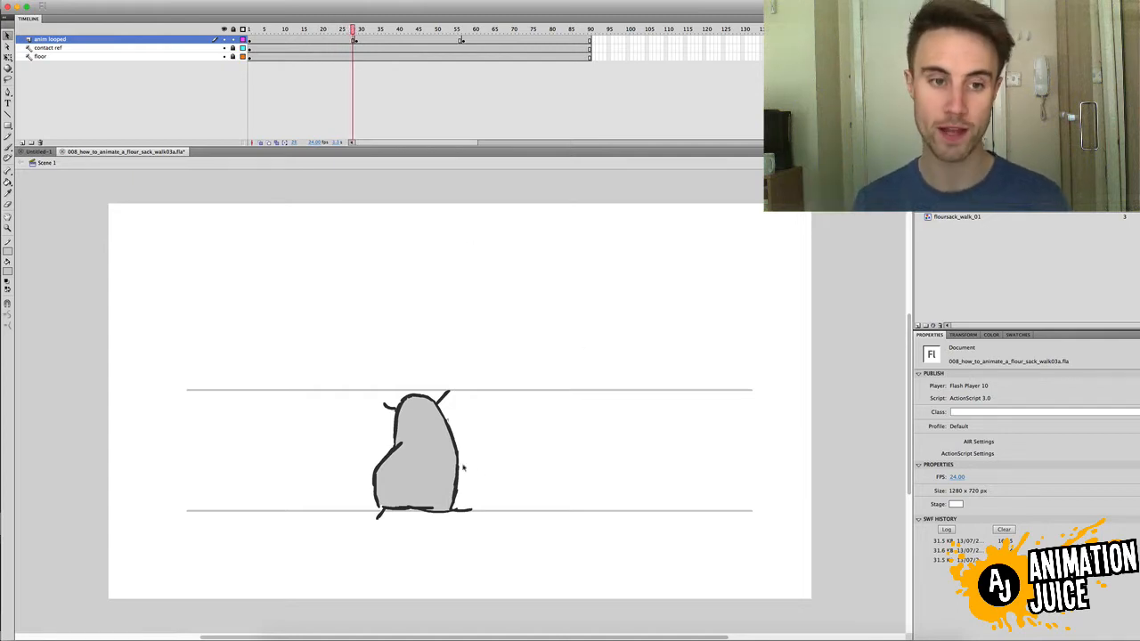
left_click_drag(274, 31, 250, 30)
Set the flour sack instance's looping option to Loop.
left_click(401, 412)
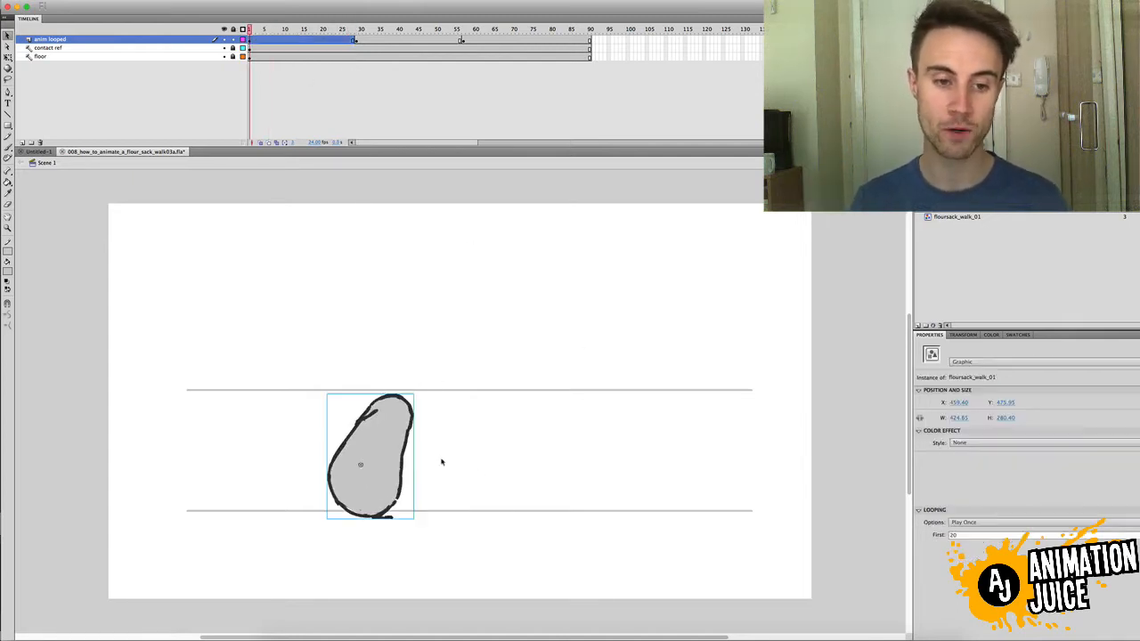
left_click(980, 525)
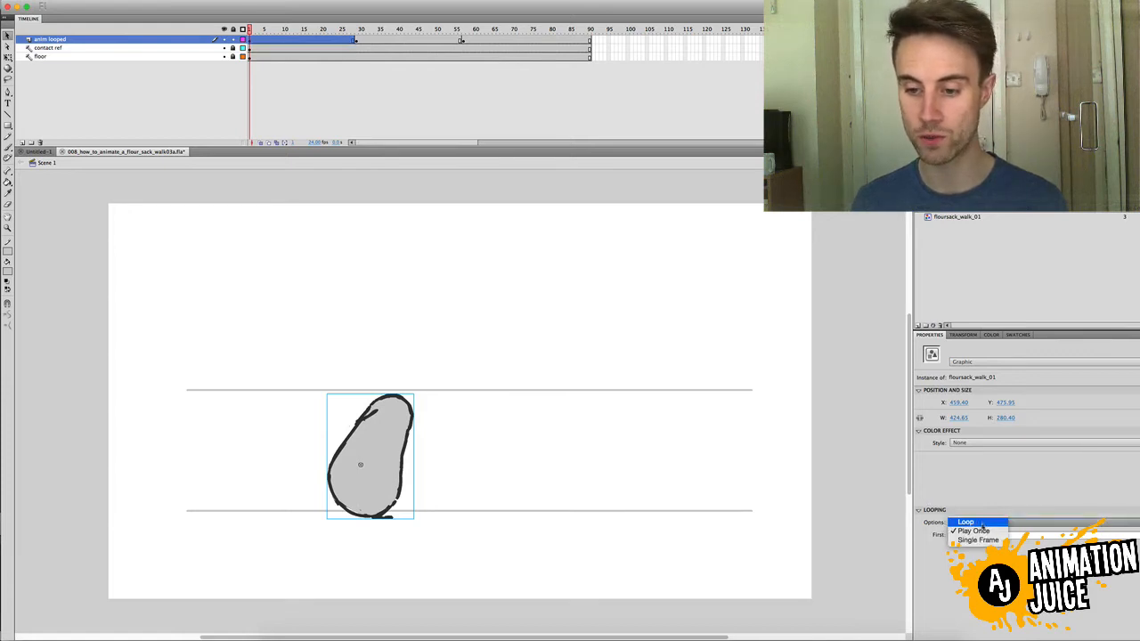
left_click(888, 466)
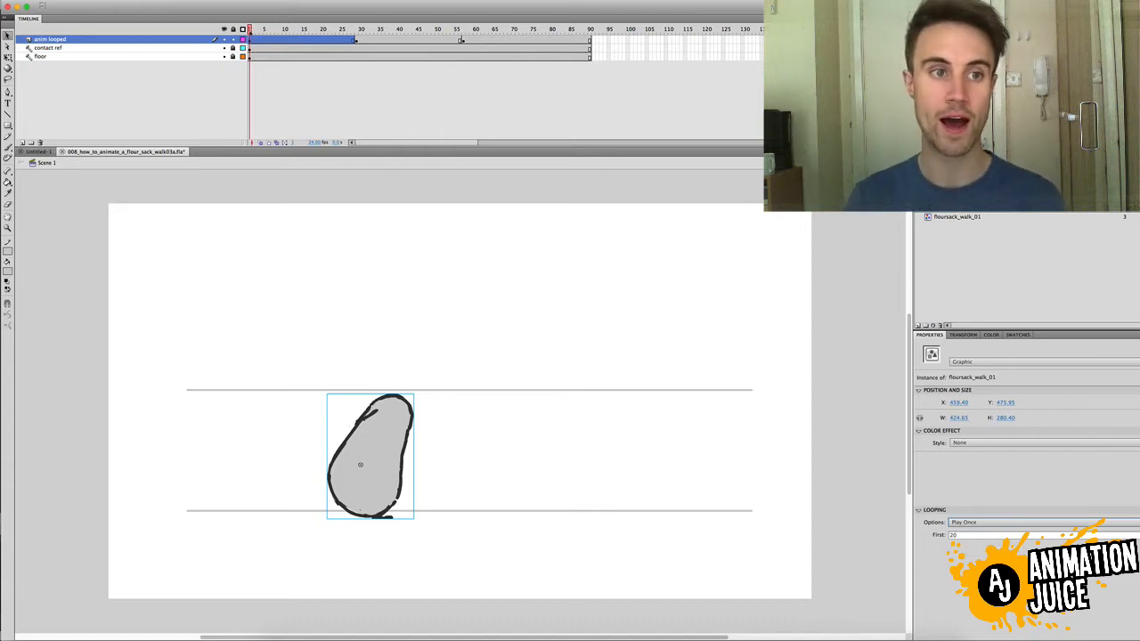
left_click(978, 527)
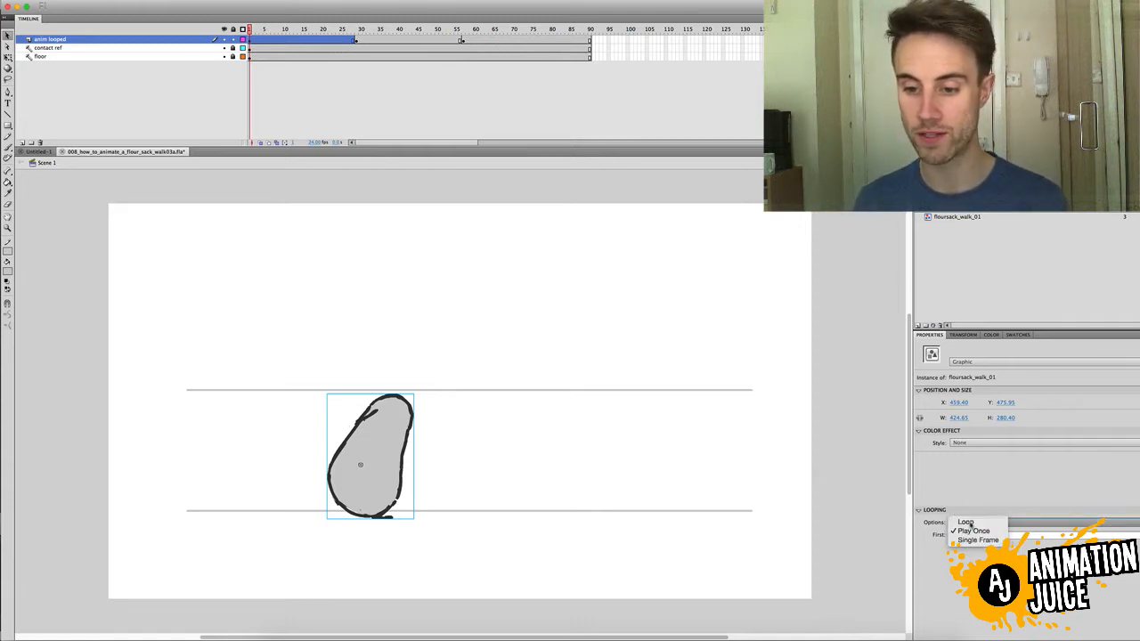
left_click(967, 523)
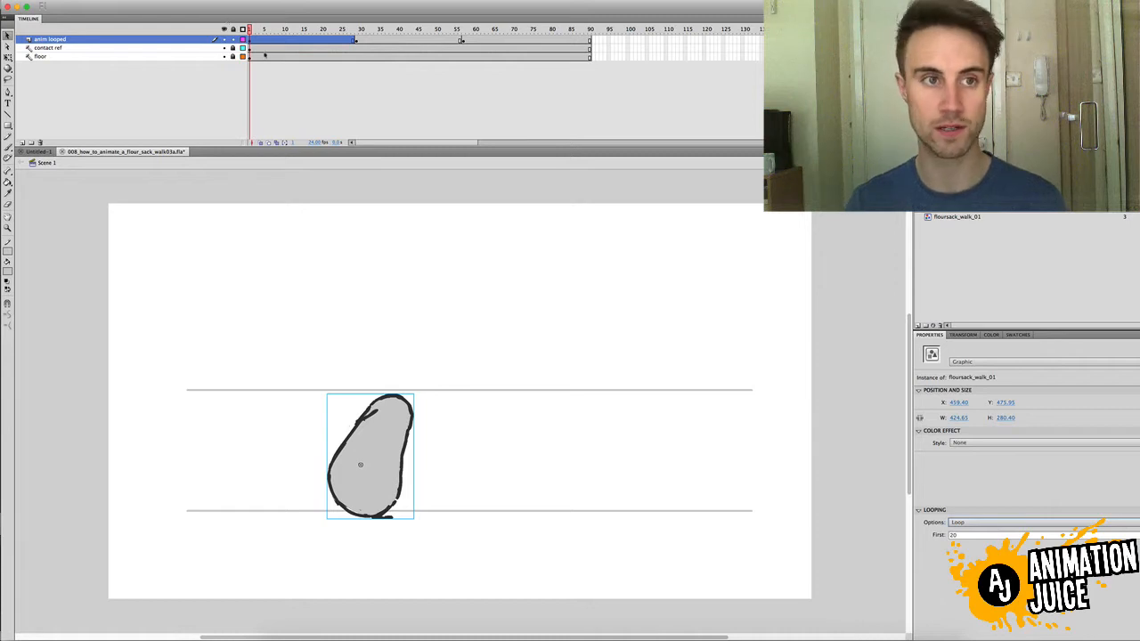
Preview the looped walk on the main timeline and return to frame 1.
key("Return")
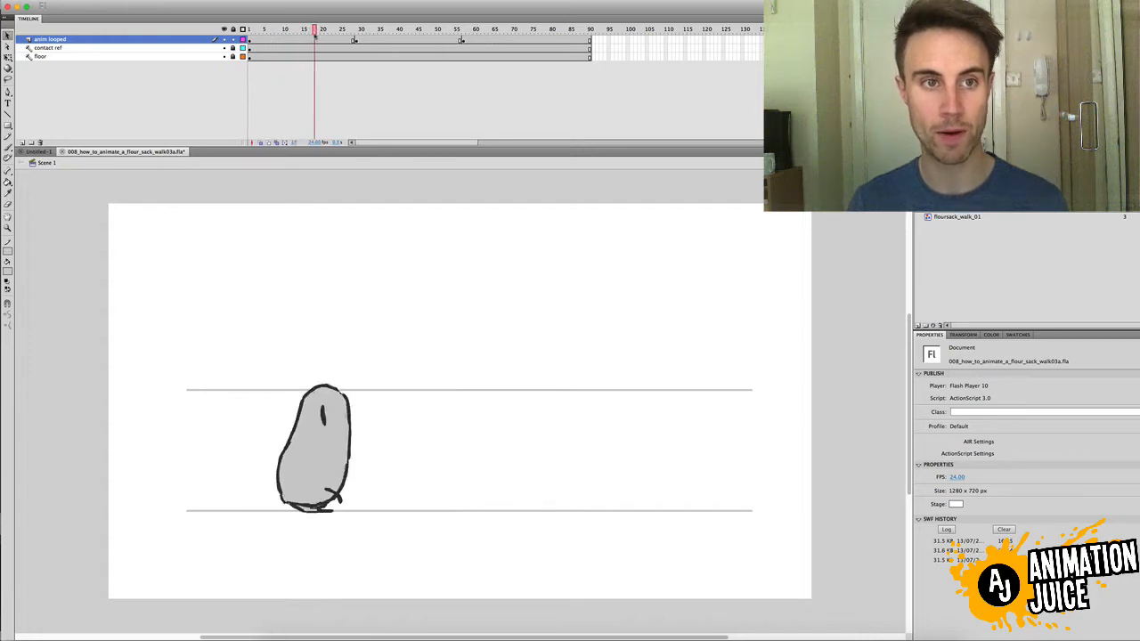
key("Return")
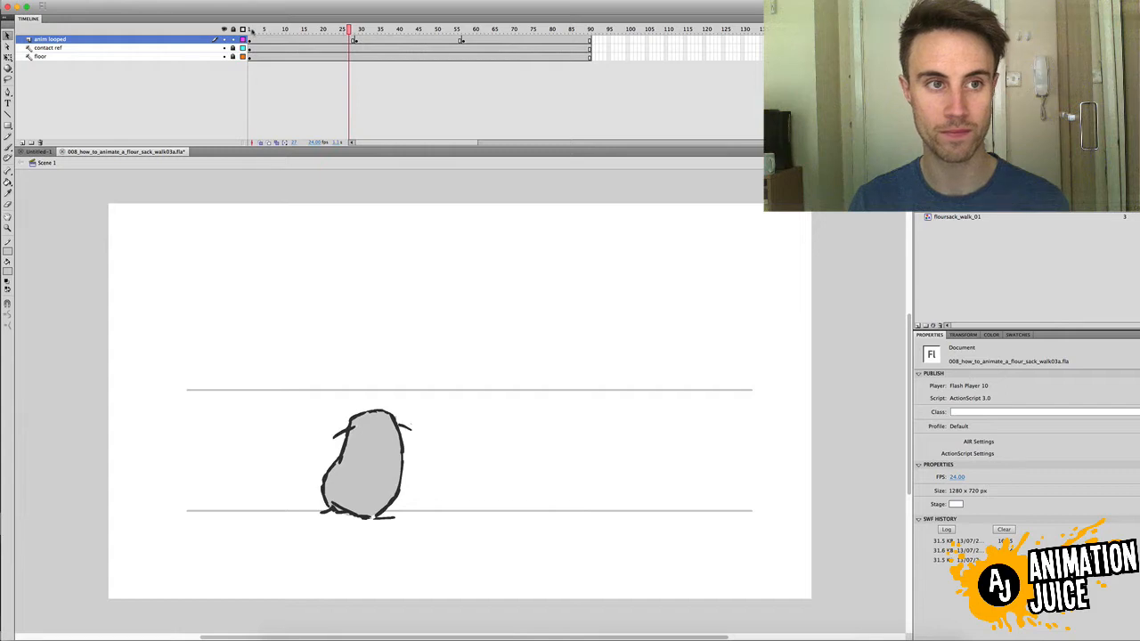
left_click(261, 30)
left_click_drag(261, 30, 214, 31)
Set the flour sack instance's looping option to Play Once and its first frame to 1.
left_click(407, 451)
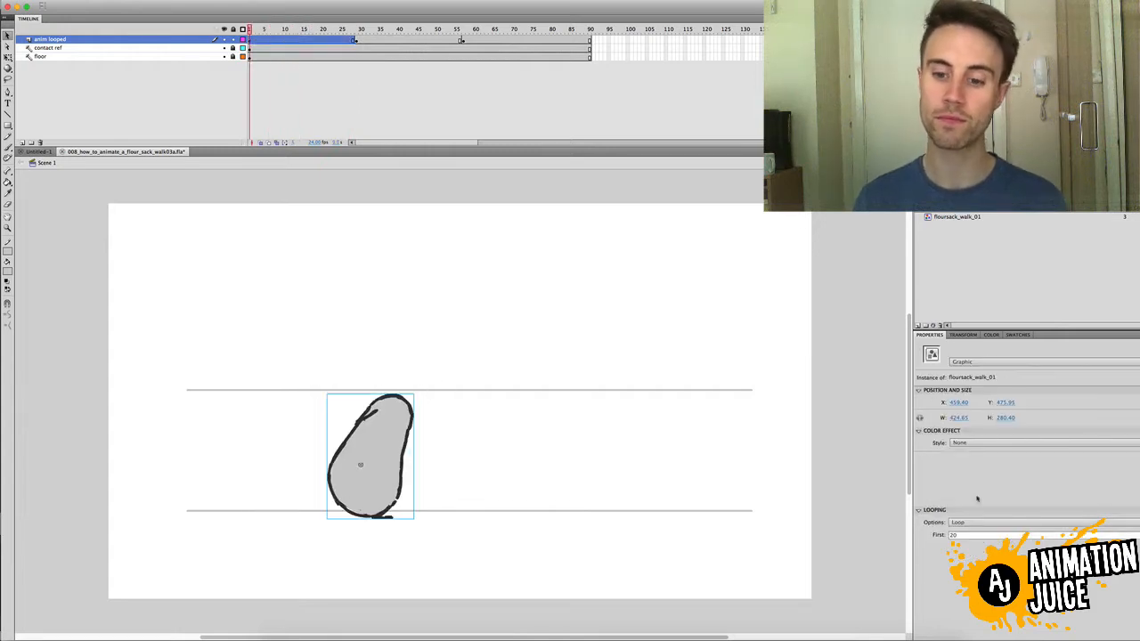
left_click(966, 523)
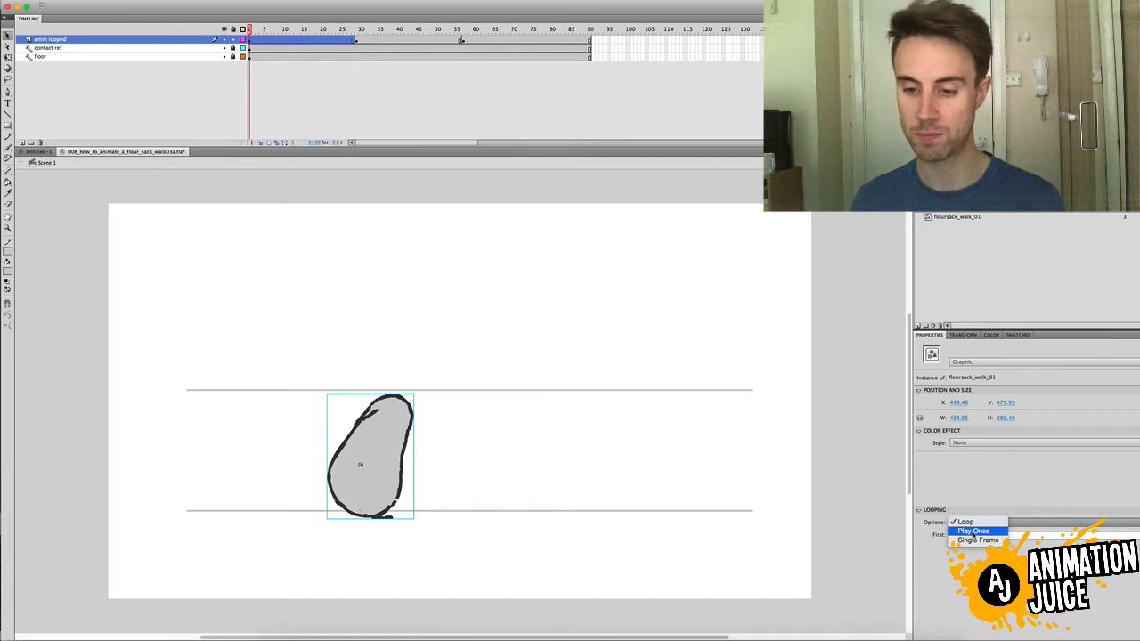
left_click(988, 532)
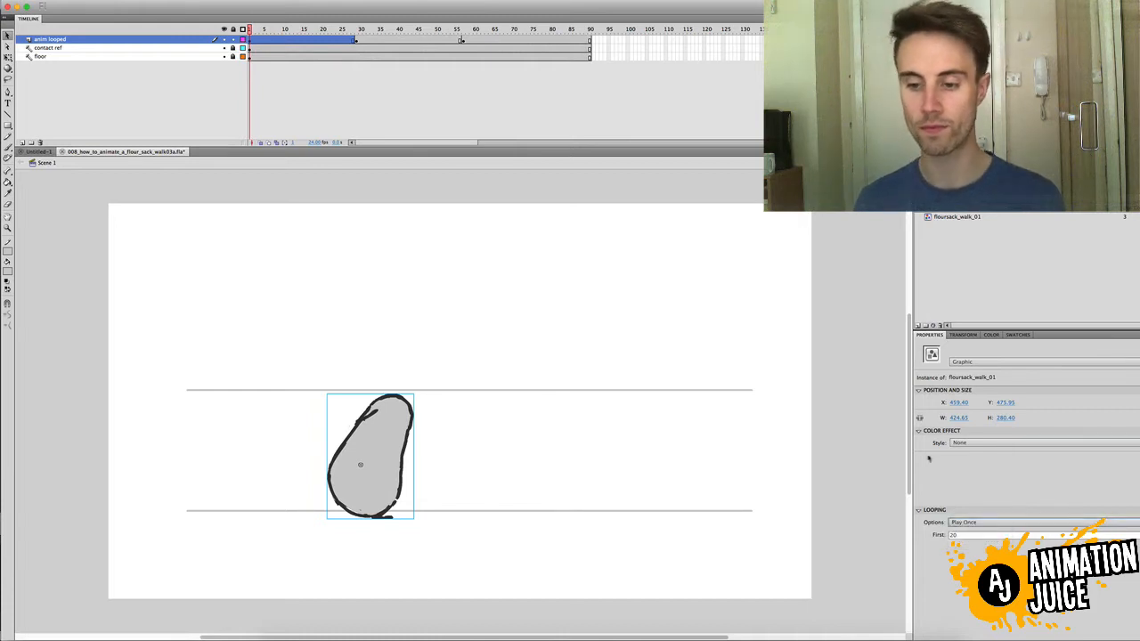
left_click_drag(971, 535, 912, 530)
type("1")
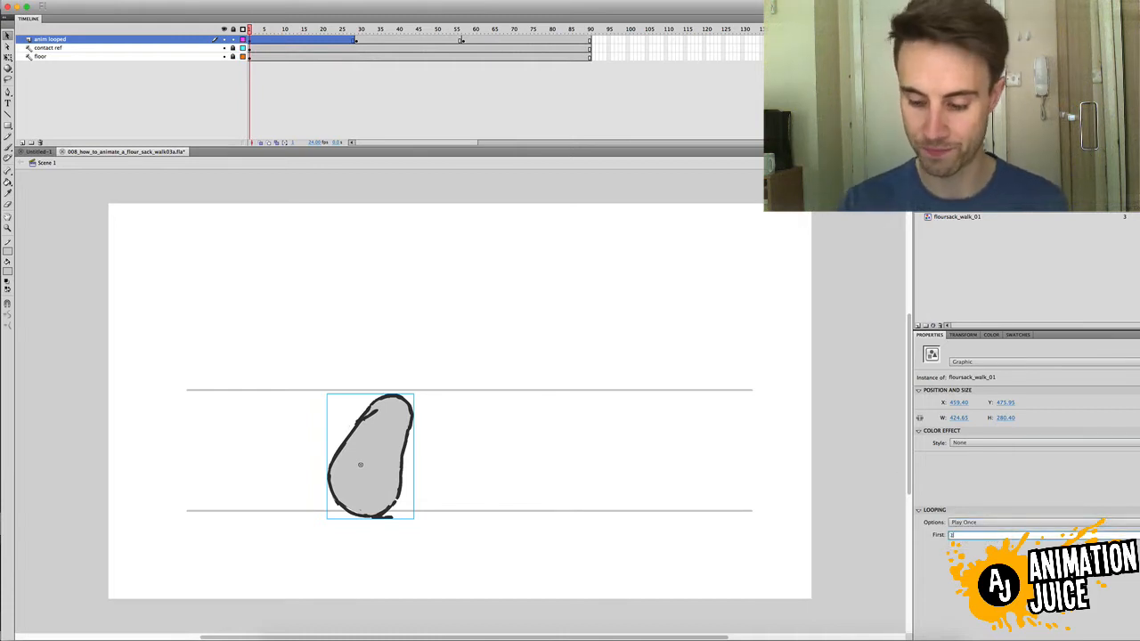
key("Return")
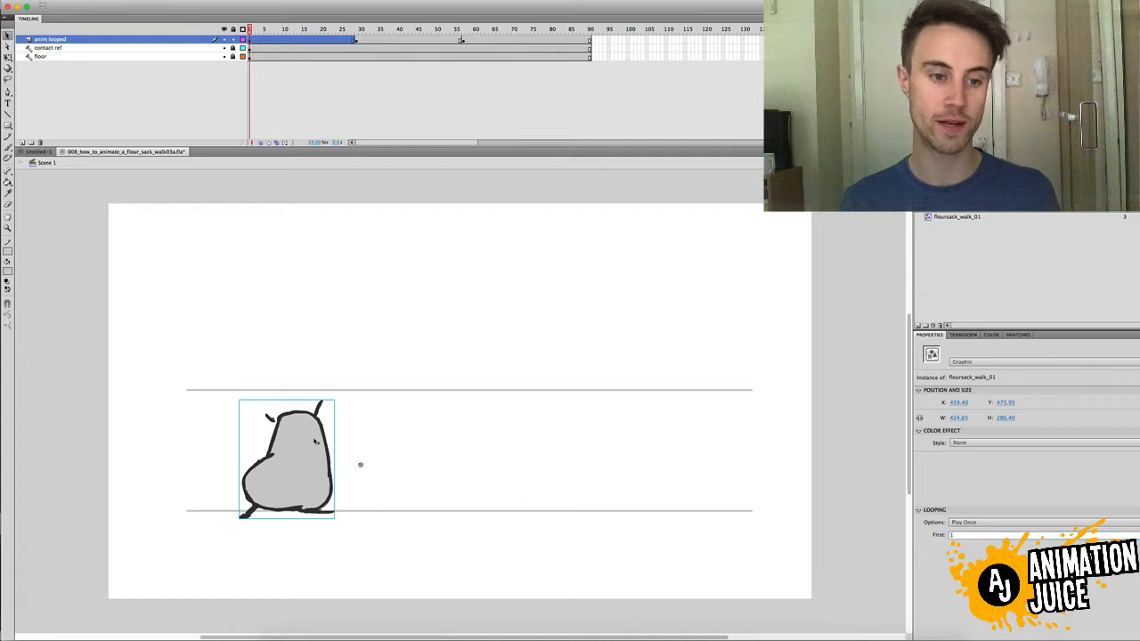
Open floursack_walk_01, make the text layer visible, and select the contact-pose drawing on frame 13.
double_click(313, 441)
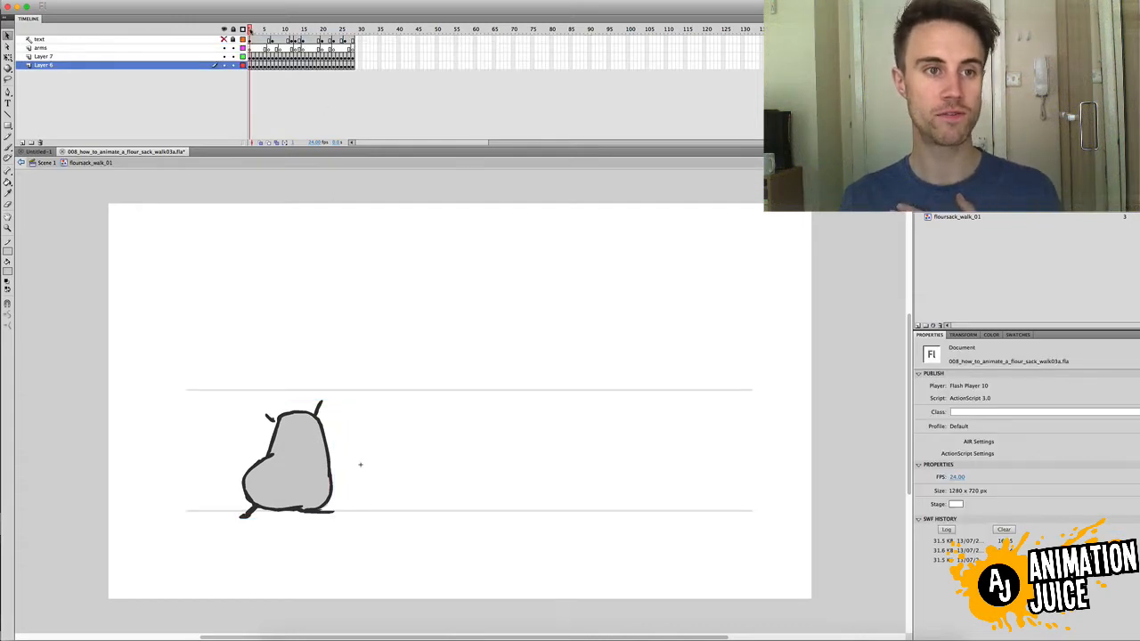
left_click(223, 39)
key("Return")
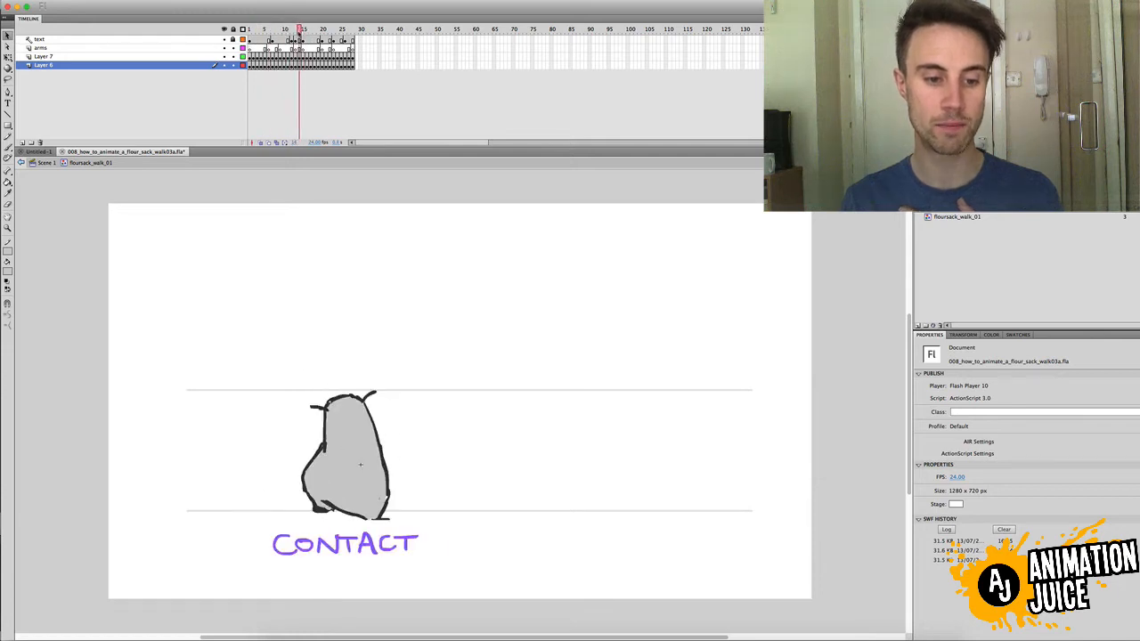
key("comma")
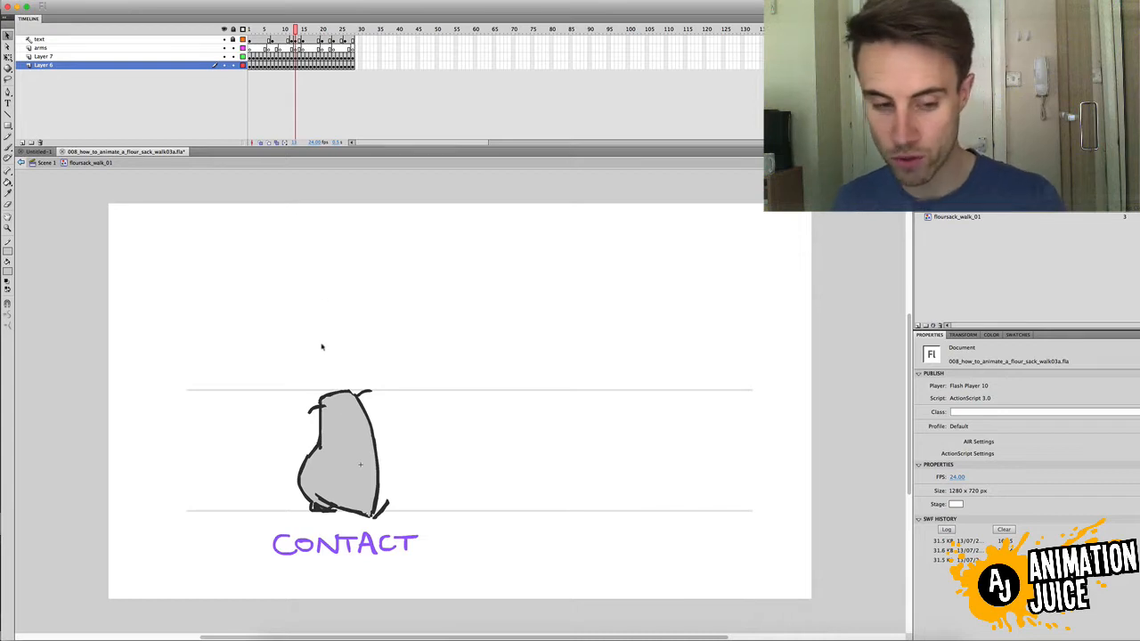
left_click_drag(268, 364, 433, 528)
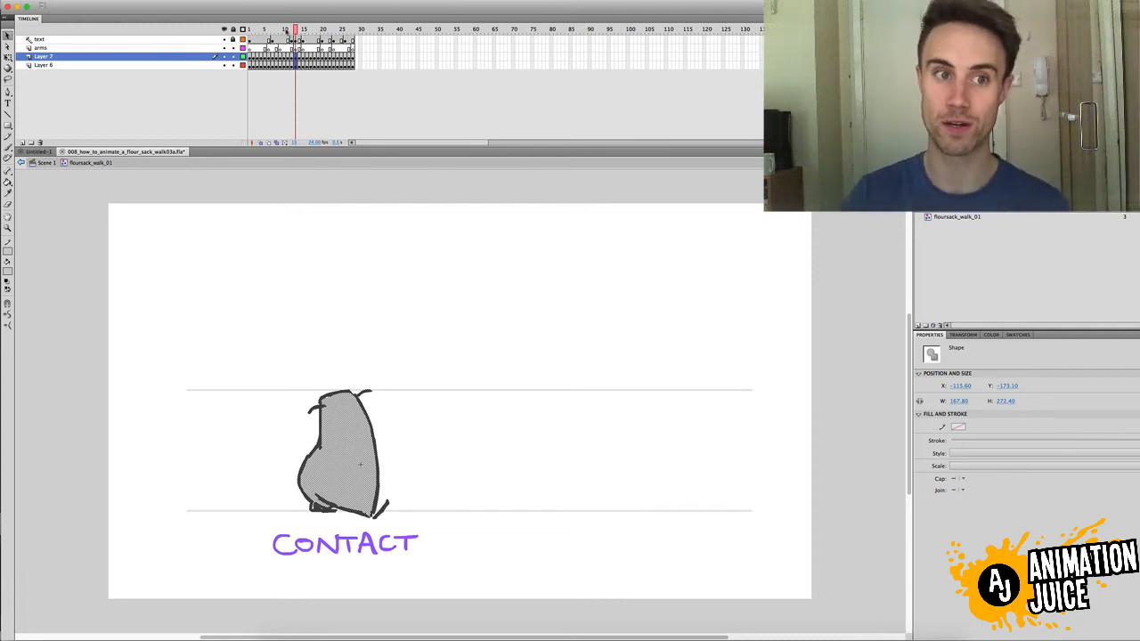
Return to Scene 1, preview the walk on the main timeline, and go back to frame 1.
left_click(51, 165)
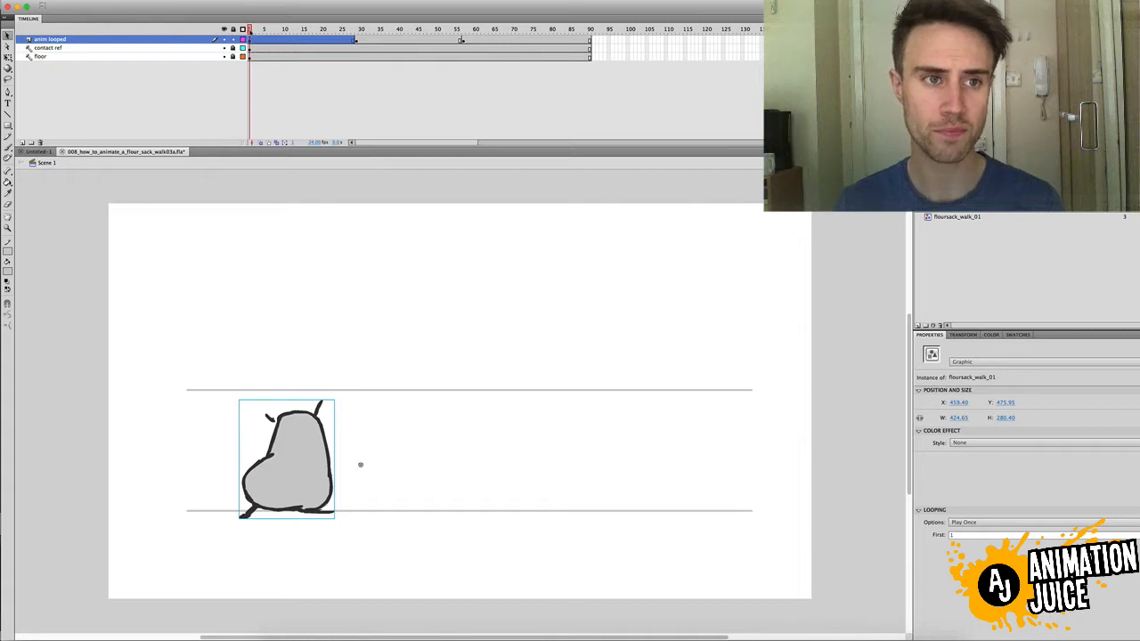
key("Return")
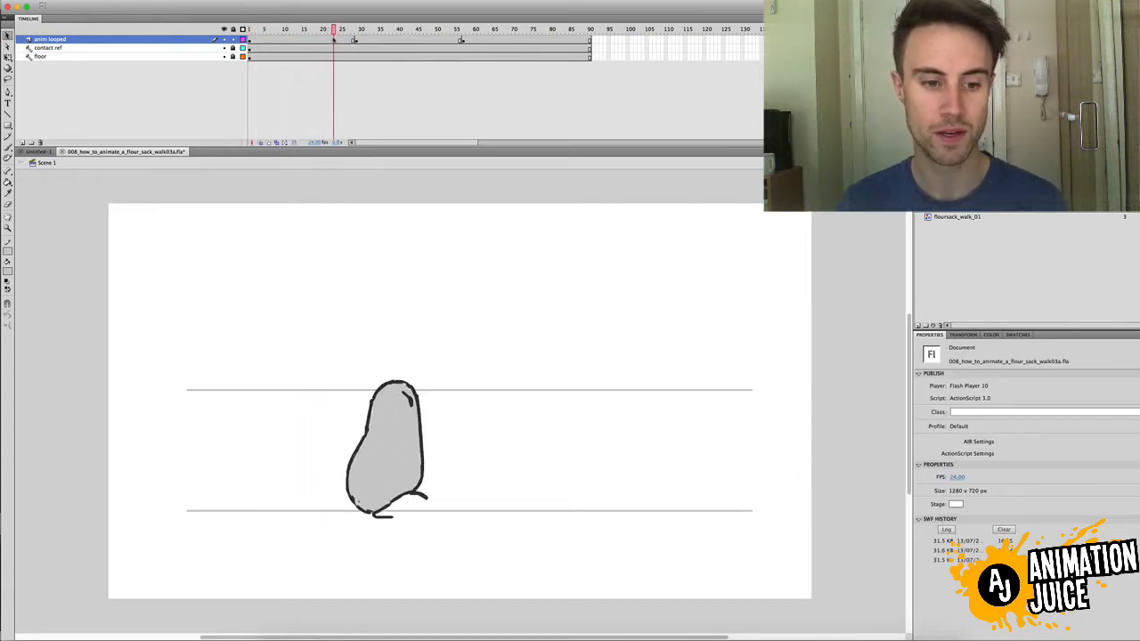
left_click_drag(334, 40, 250, 34)
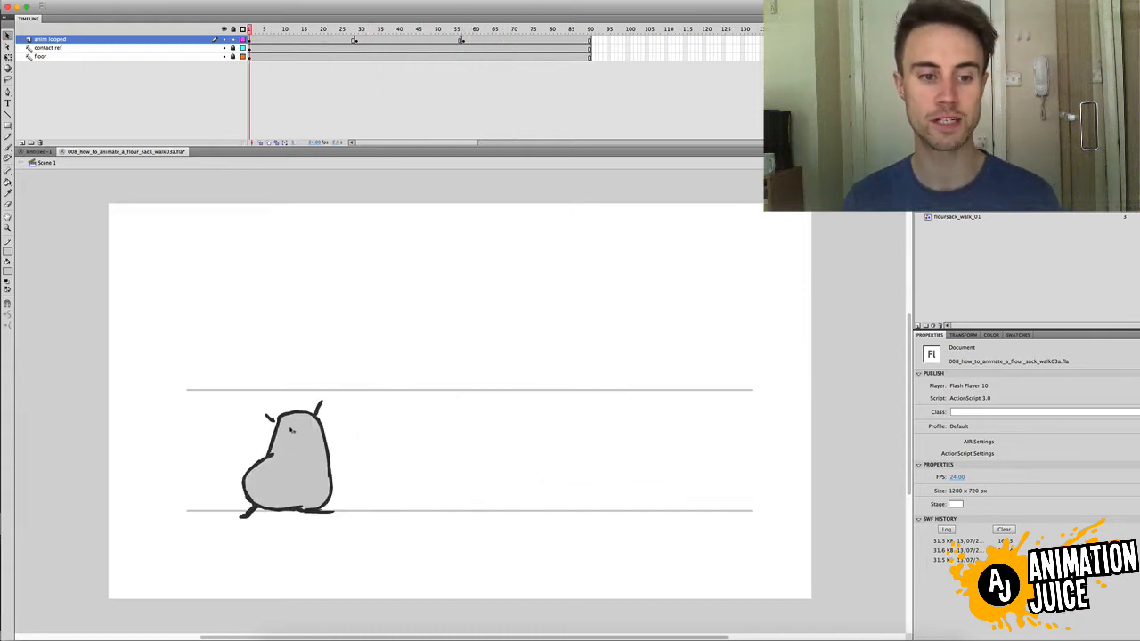
Review the labelled poses from down to passing position inside floursack_walk_01, and return to frame 1 of Scene 1.
double_click(296, 427)
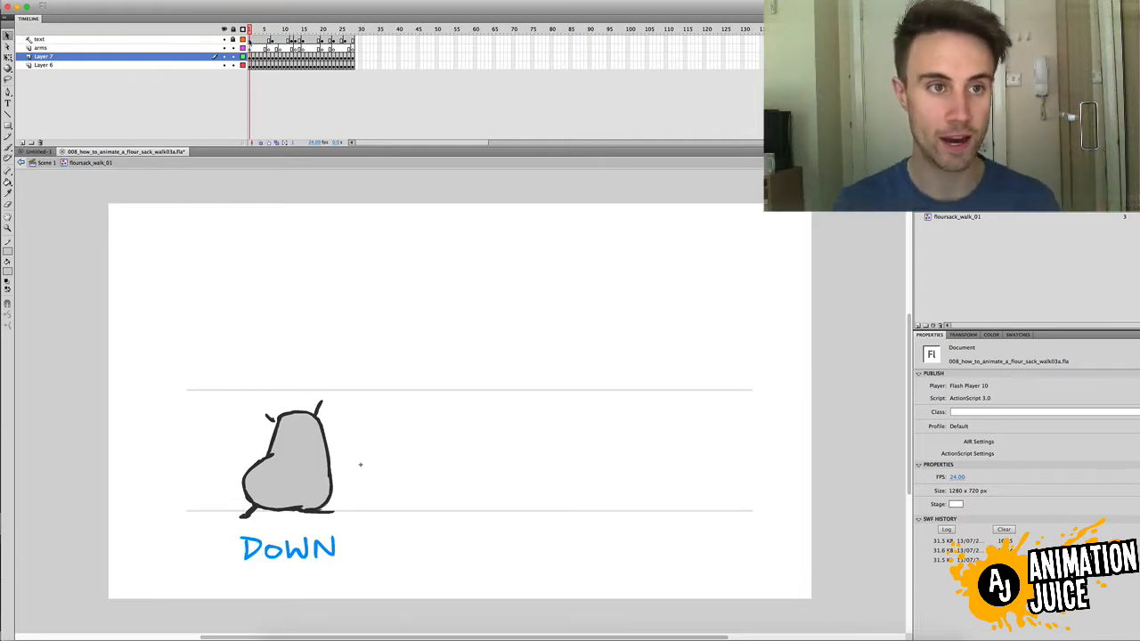
key("Return")
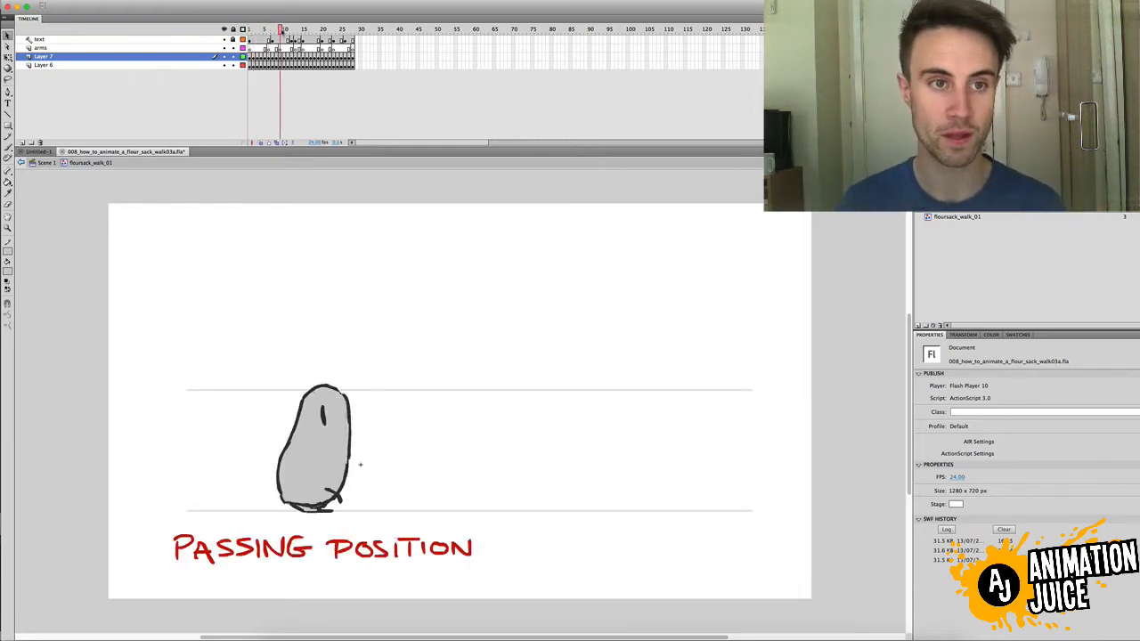
left_click(40, 151)
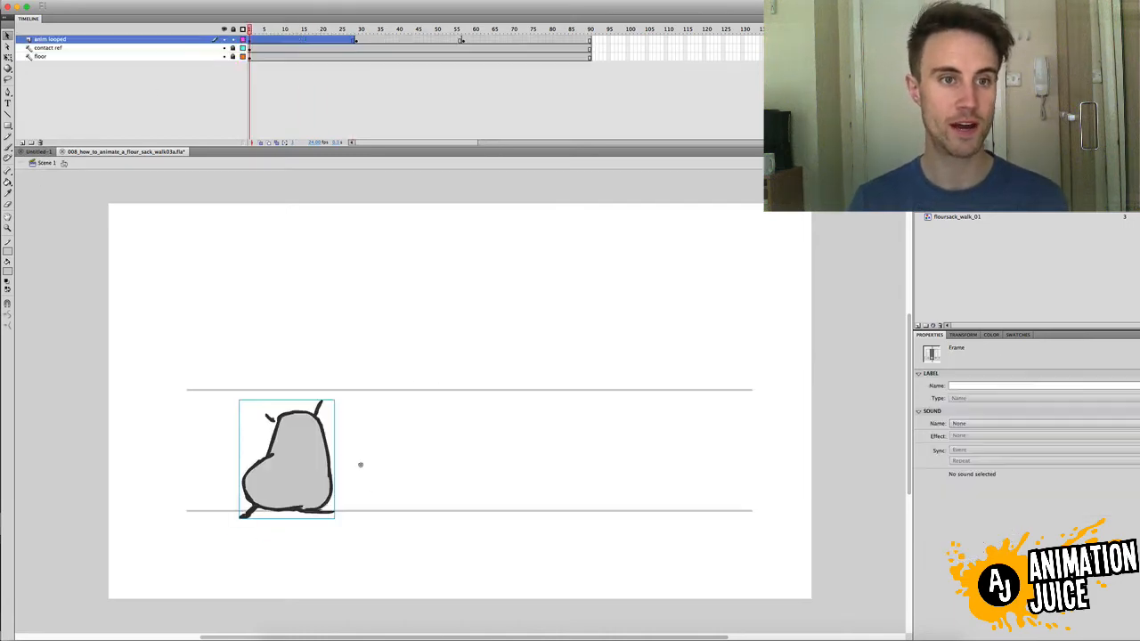
left_click(252, 31)
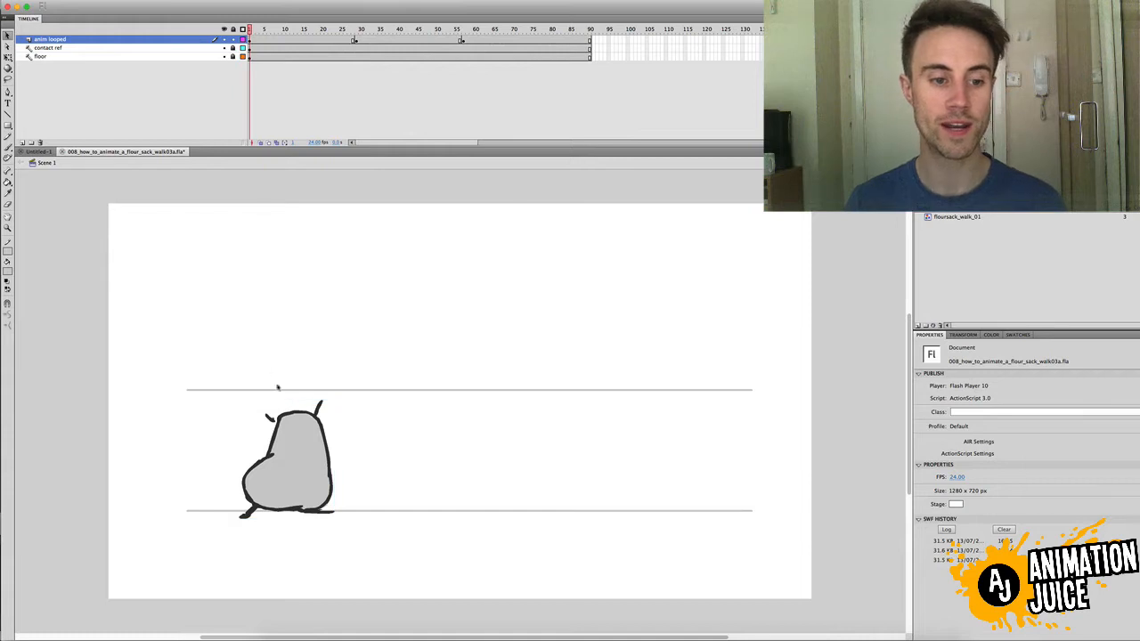
Examine the last frame inside floursack_walk_01, return to Scene 1, and scrub the main timeline to frame 29.
left_click_drag(272, 356, 368, 465)
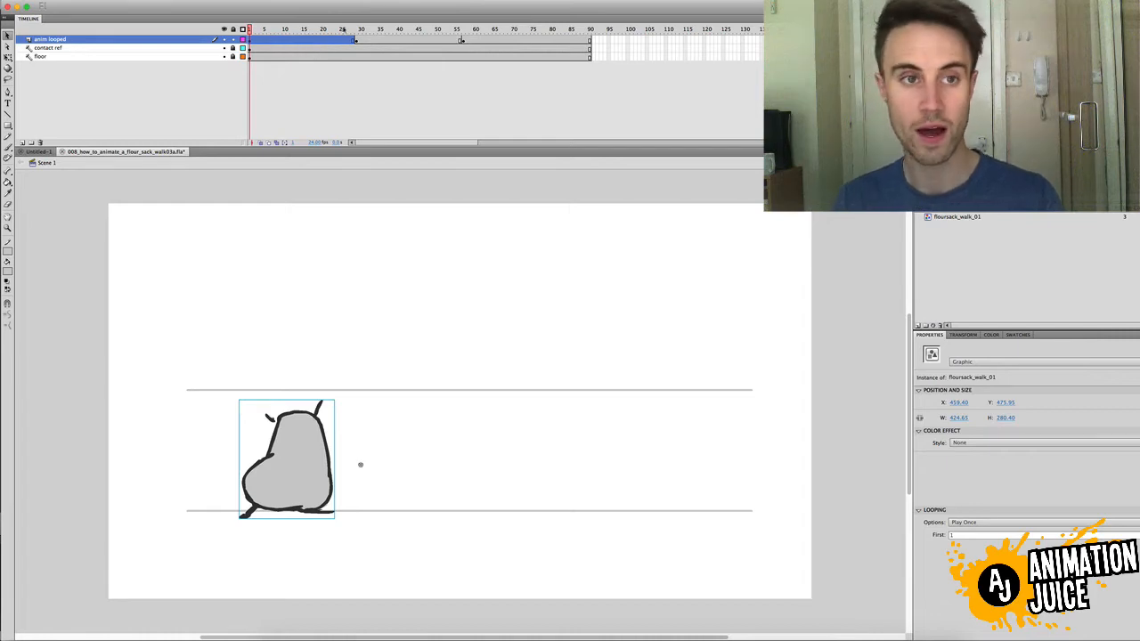
left_click_drag(344, 30, 220, 41)
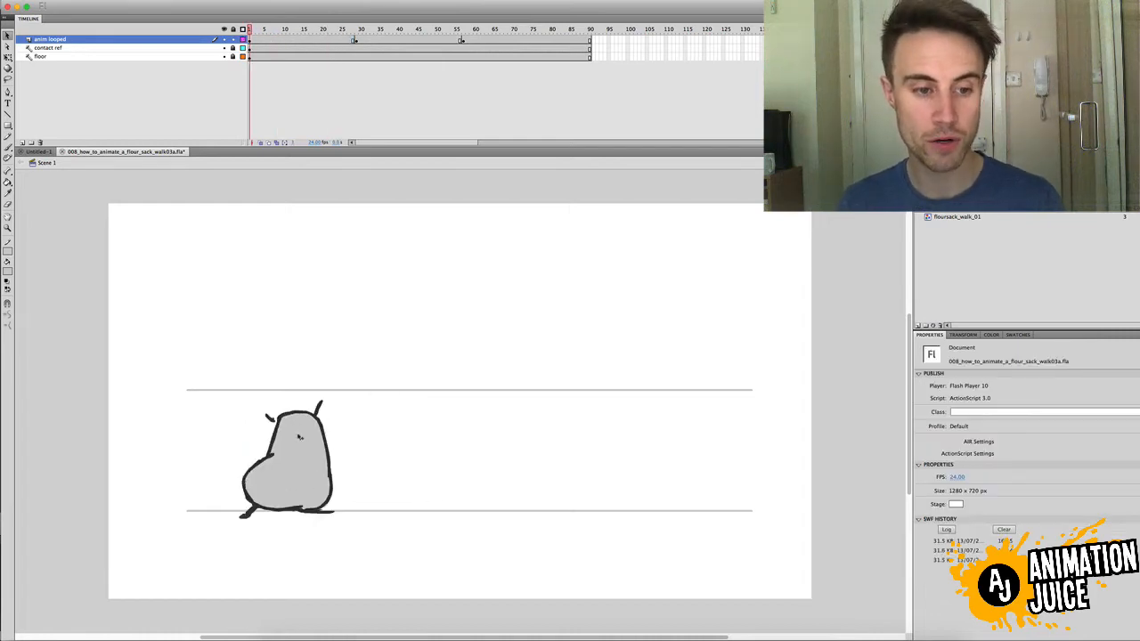
double_click(300, 437)
left_click_drag(349, 31, 359, 29)
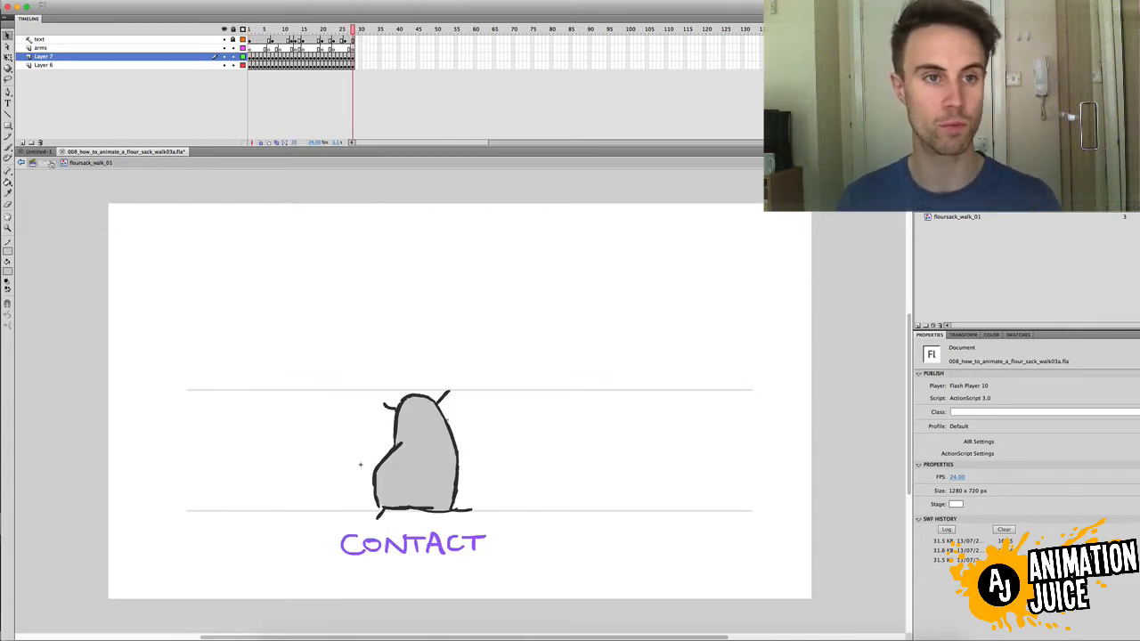
left_click(46, 163)
left_click_drag(253, 32, 357, 31)
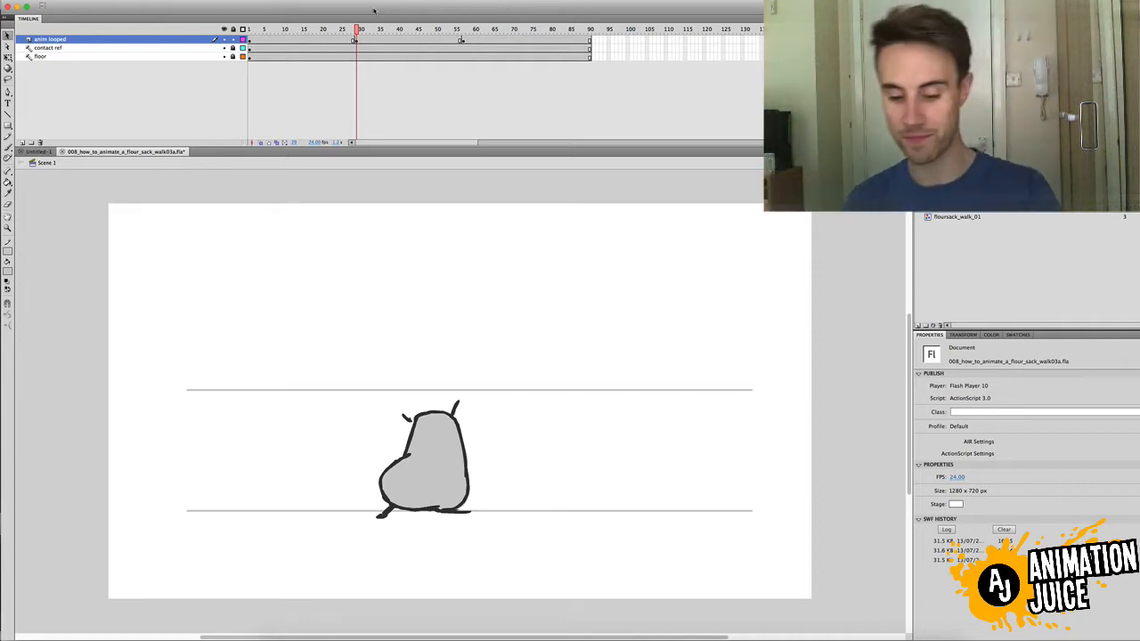
Delete the flour sack instances from frames 29 and 57 of the anim looped layer.
left_click(355, 40)
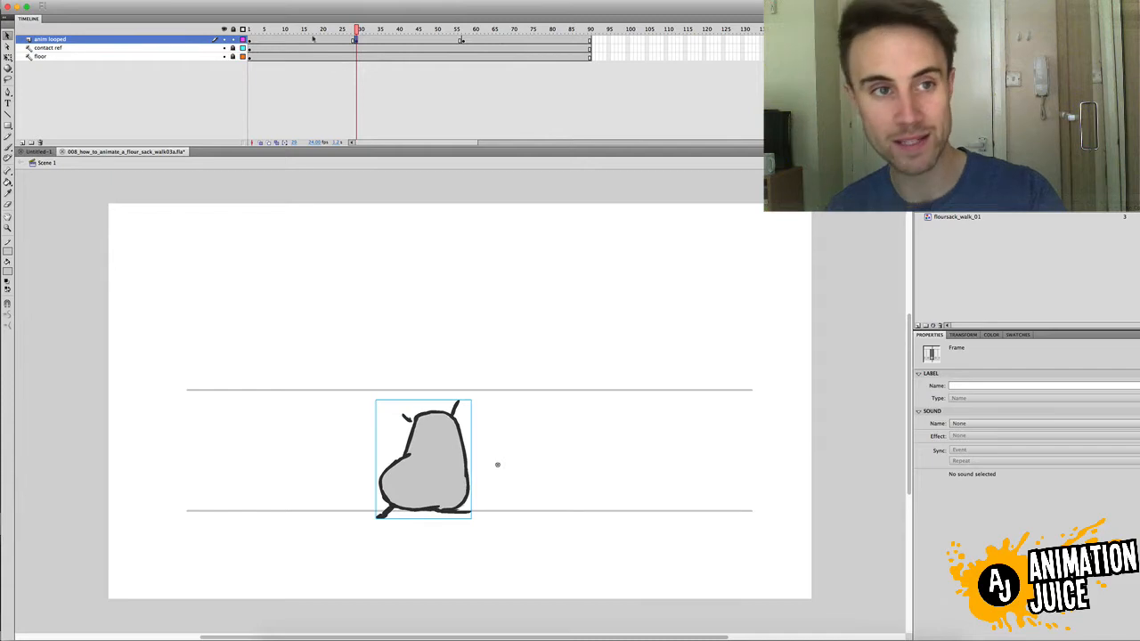
left_click_drag(303, 30, 333, 29)
left_click(355, 39)
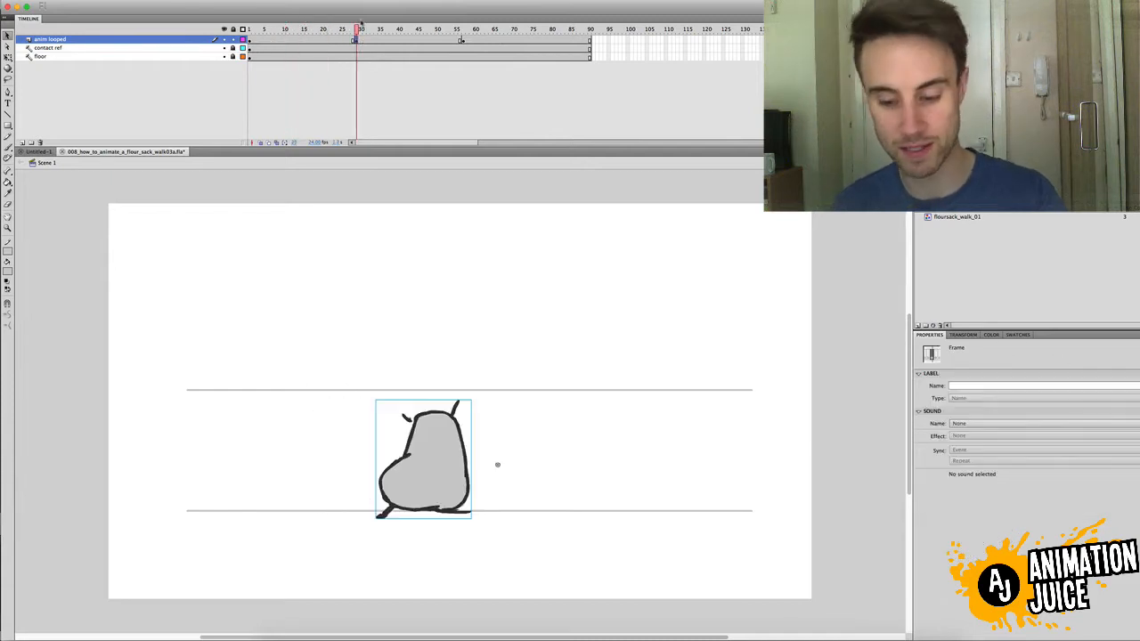
key("Delete")
left_click(462, 39)
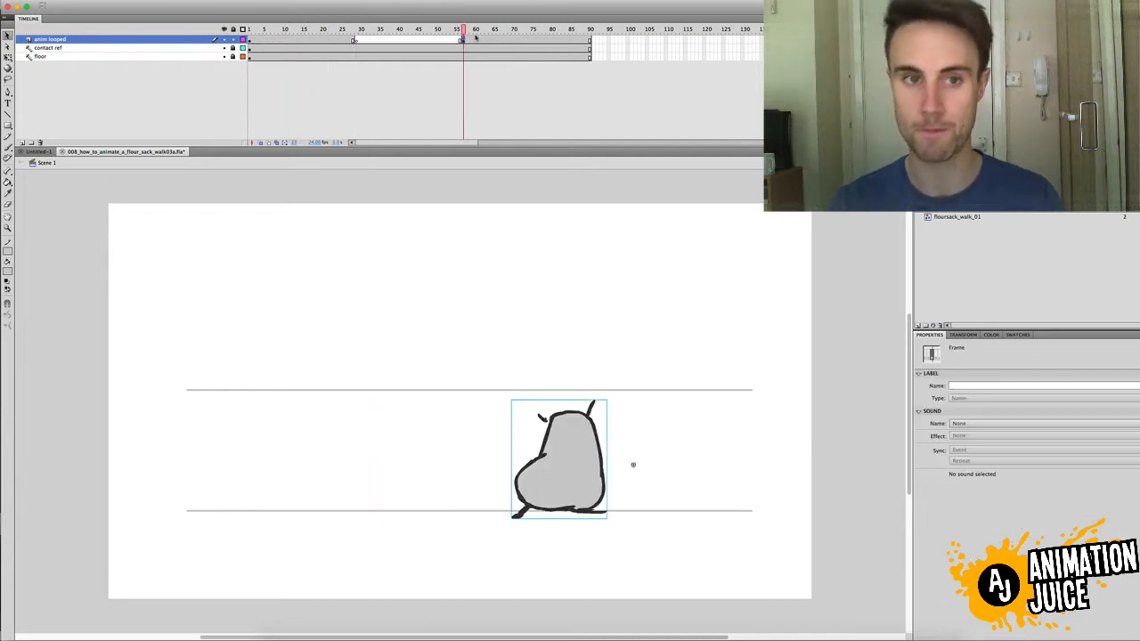
key("Delete")
Paste the copied flour sack walk symbol in place on the blank keyframe at frame 29 of anim looped.
left_click(355, 40)
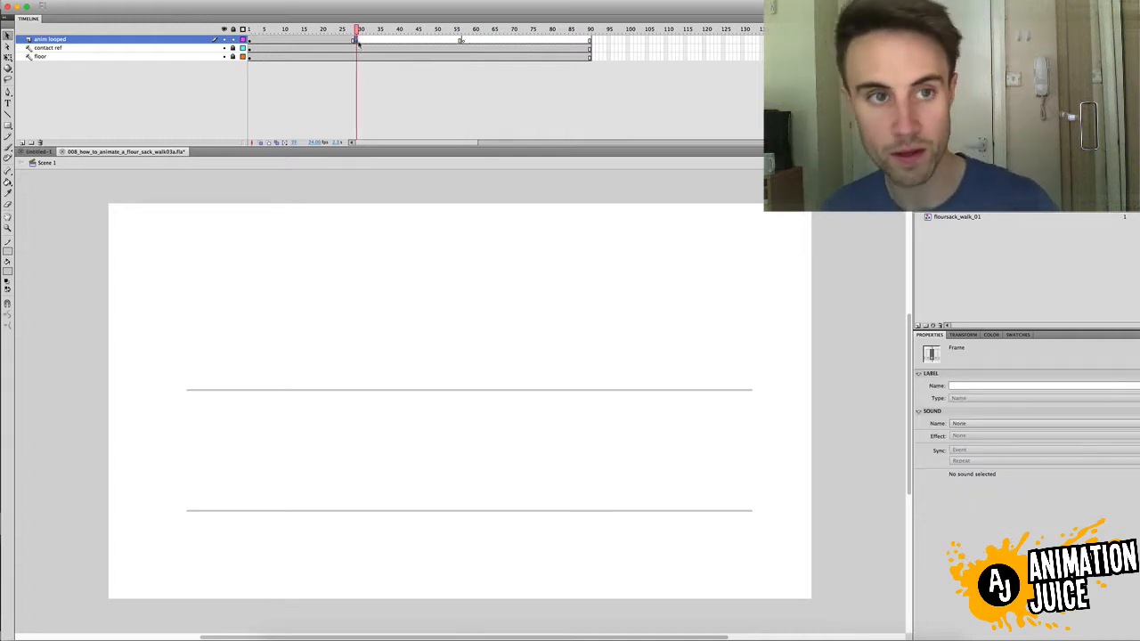
right_click(358, 43)
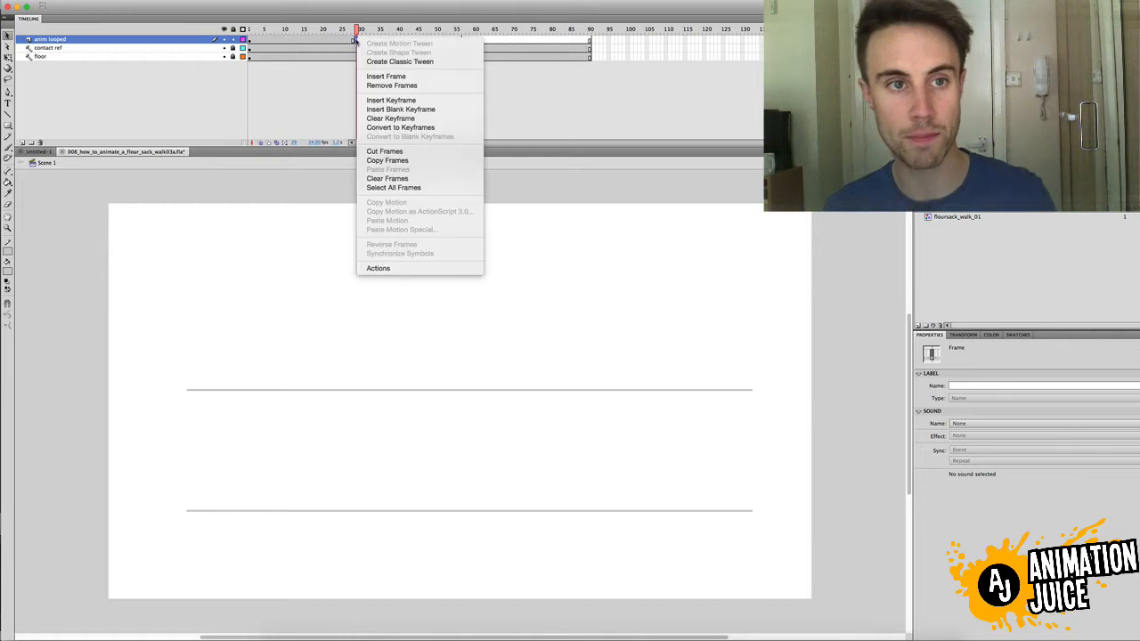
left_click(413, 137)
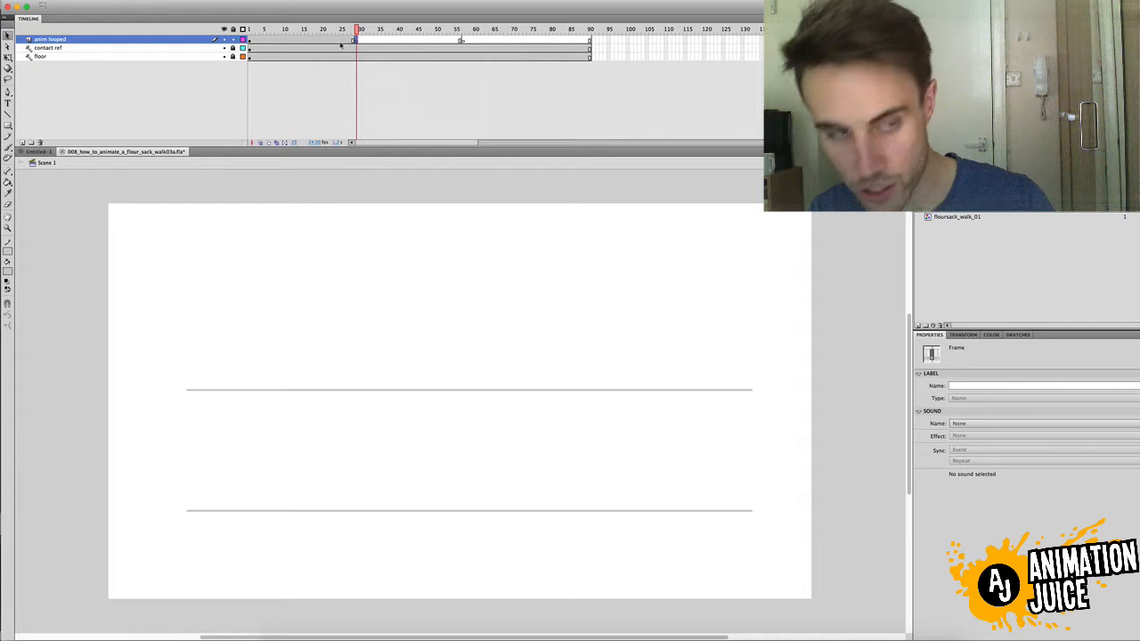
key("ctrl+shift+v")
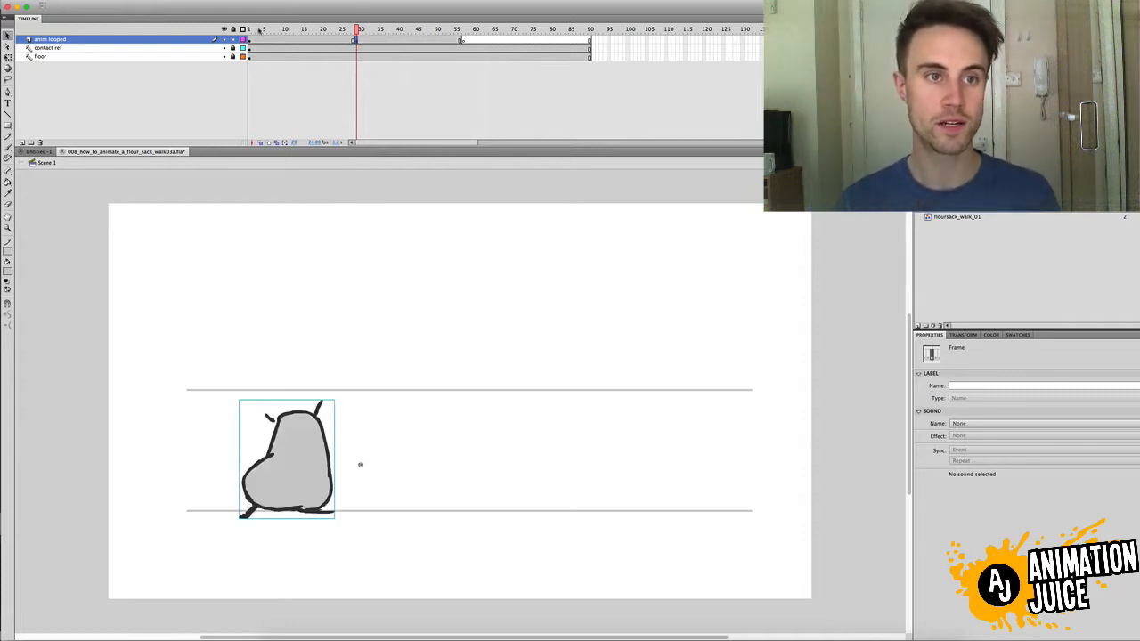
Preview the walk from its start and examine how the sack's position changes between the first cycle and frame 29.
left_click(260, 29)
key("Return")
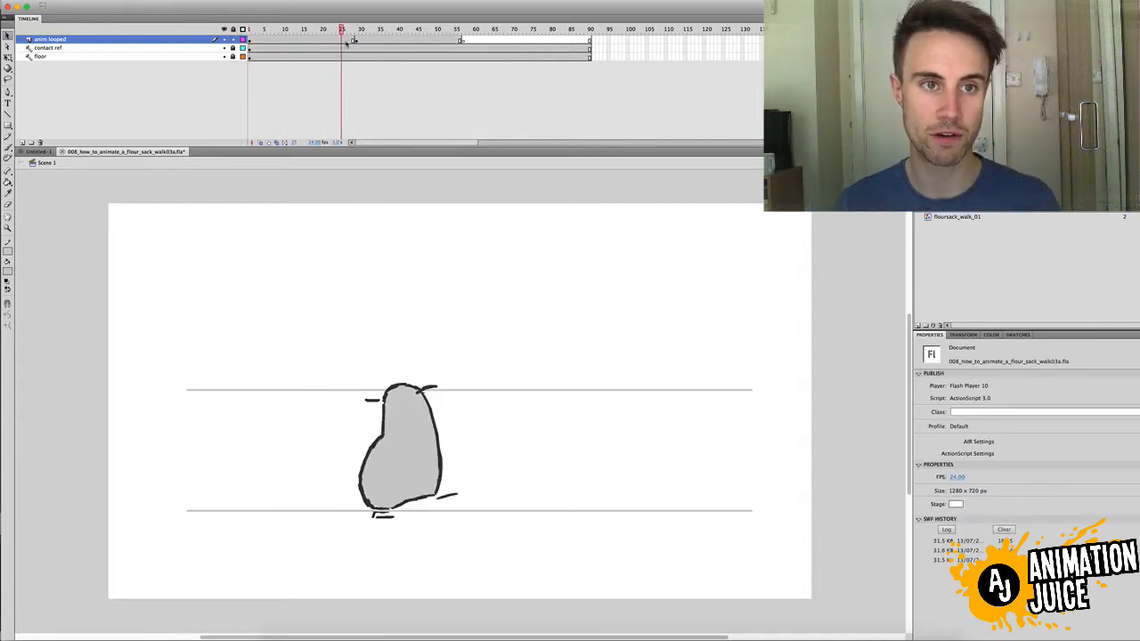
left_click(354, 40)
left_click(357, 41)
left_click_drag(356, 32, 458, 32)
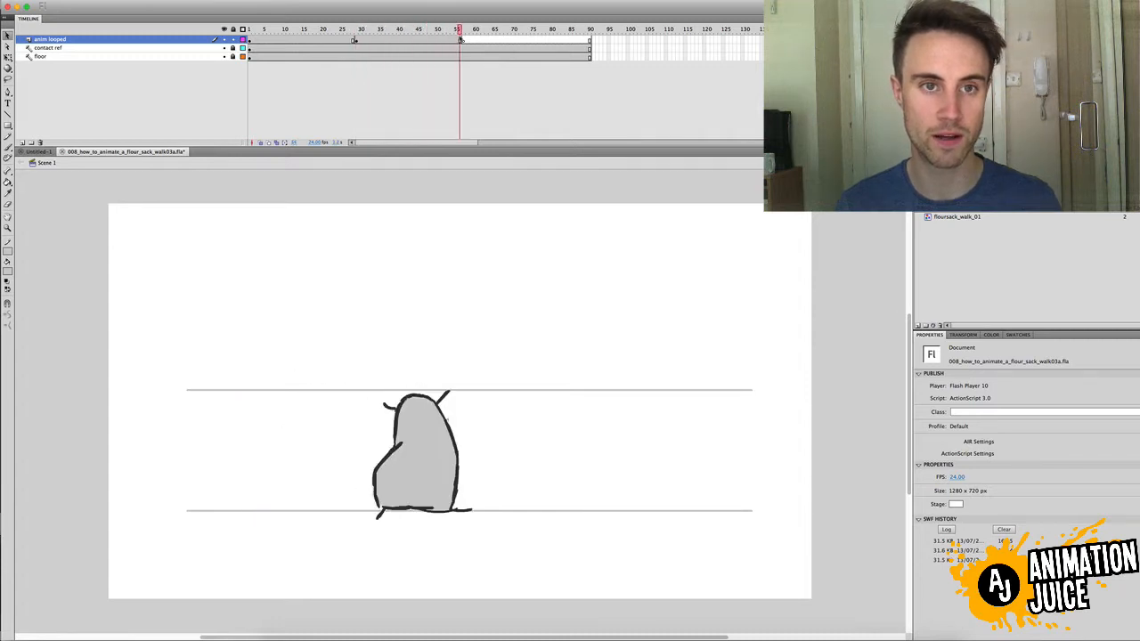
left_click(256, 30)
key("Return")
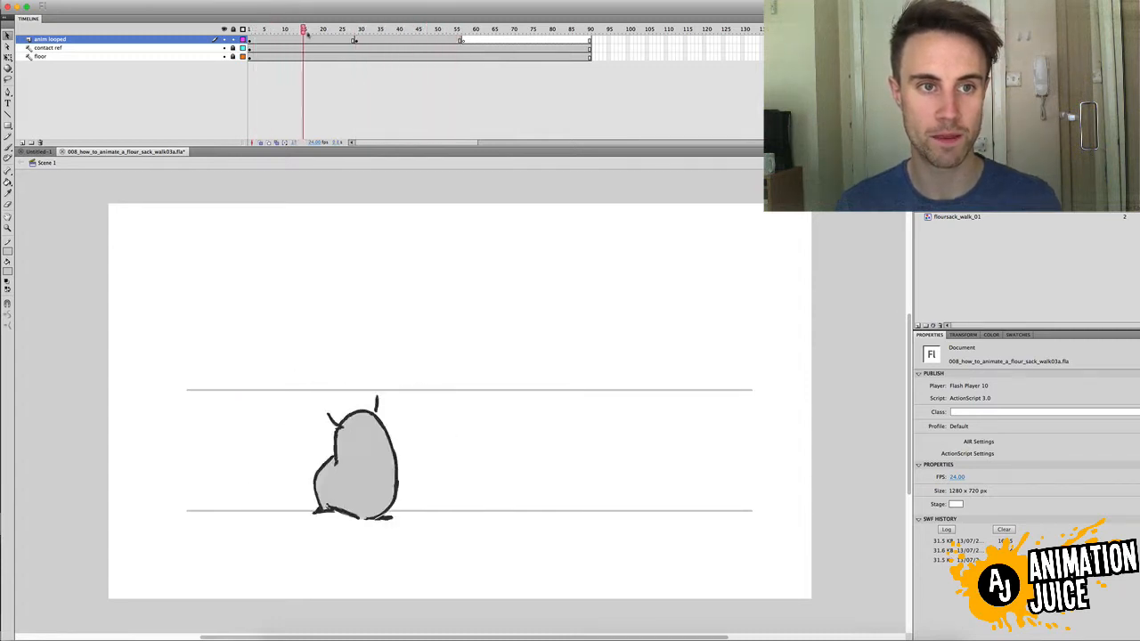
left_click(357, 40)
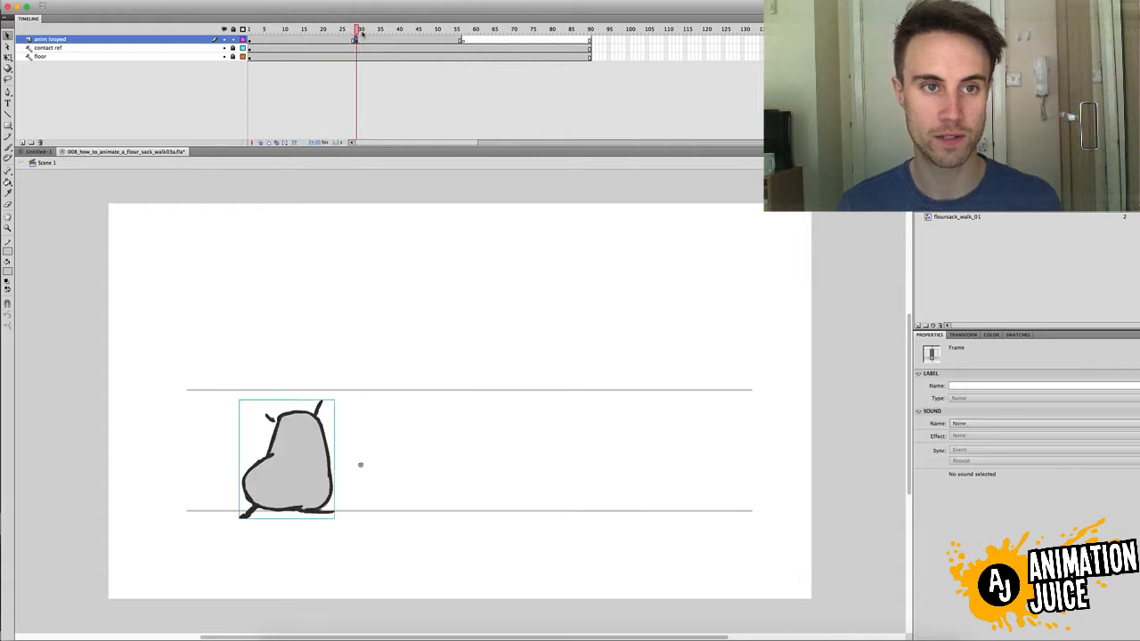
mouse_move(358, 32)
left_mouse_down()
mouse_move(379, 32)
mouse_move(255, 42)
mouse_move(357, 41)
left_mouse_up()
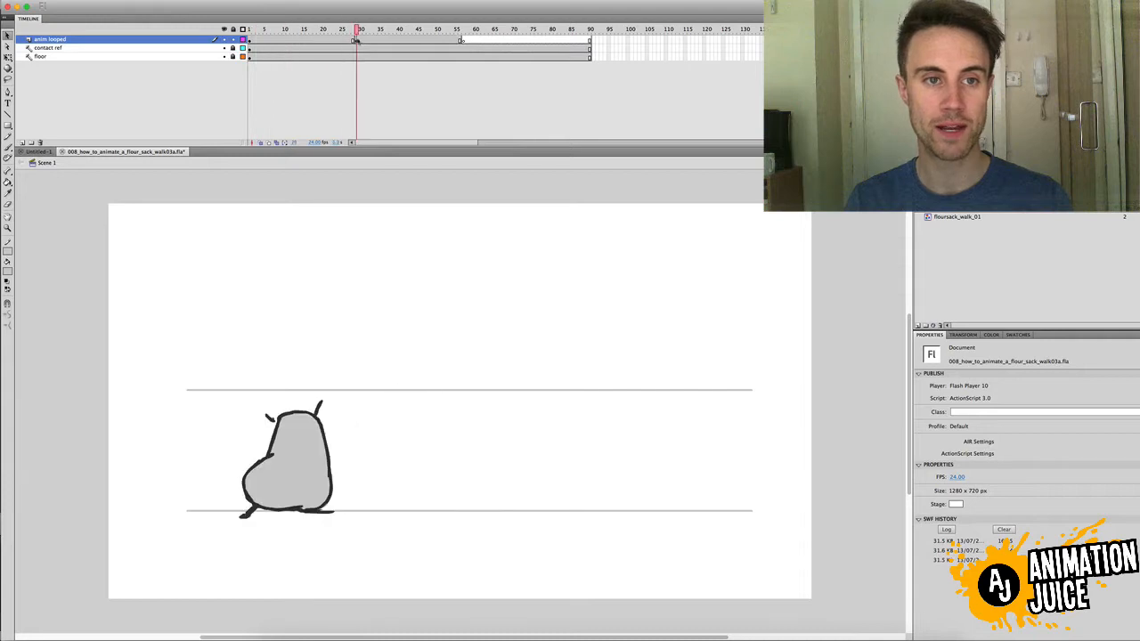
Move the frame 29 sack forward along the floor to about X 642, and compare it with the preceding frames.
left_click(289, 420)
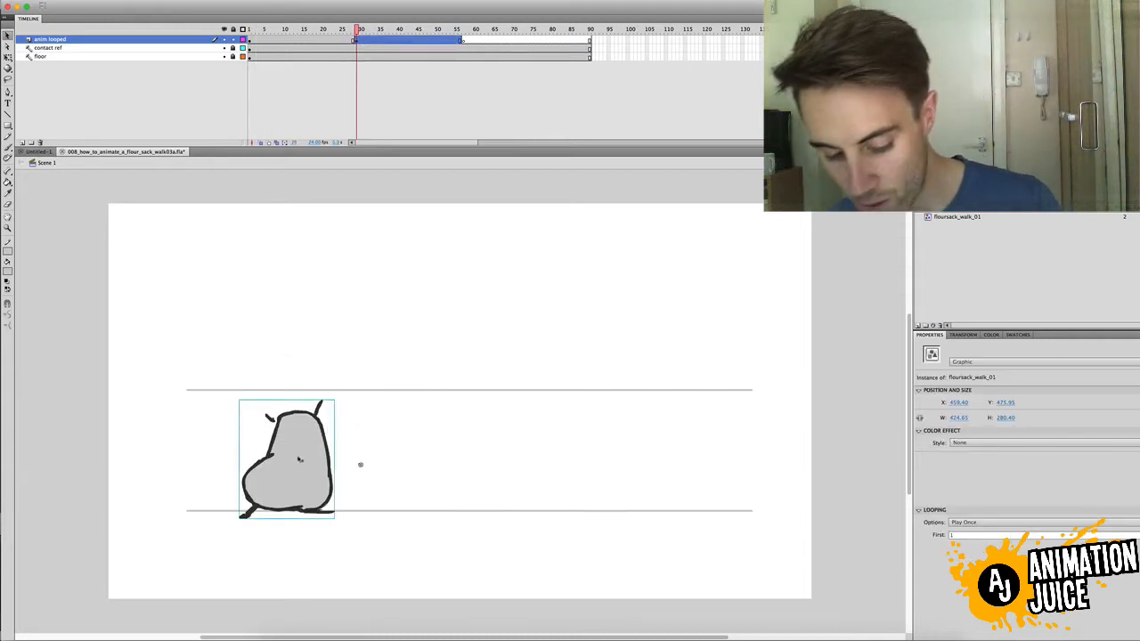
left_click_drag(293, 456, 393, 460)
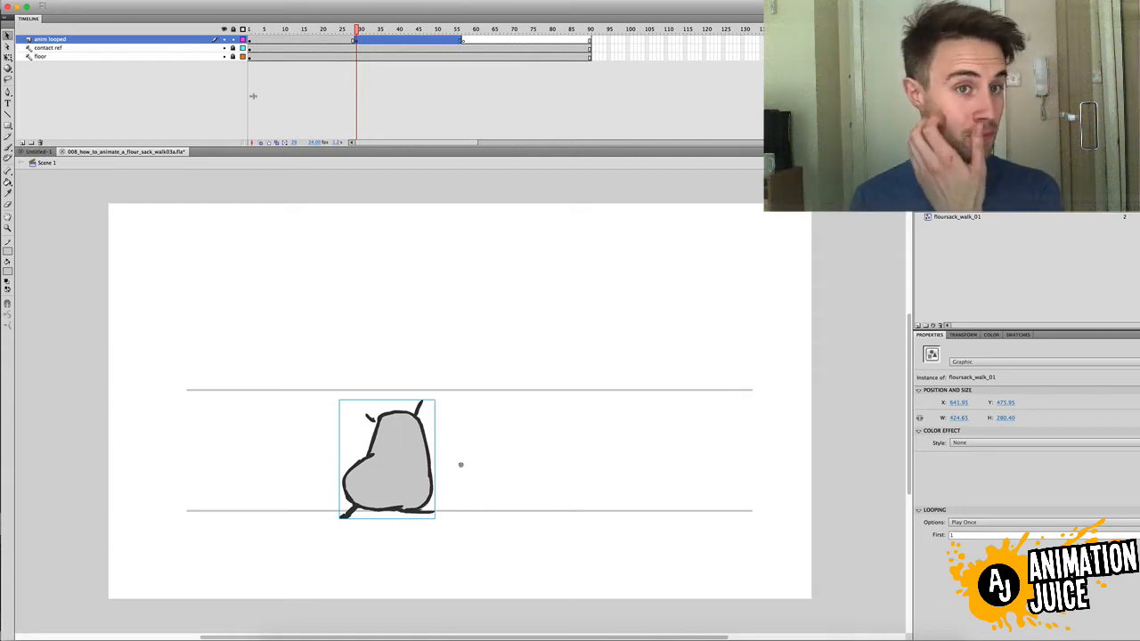
key("Return")
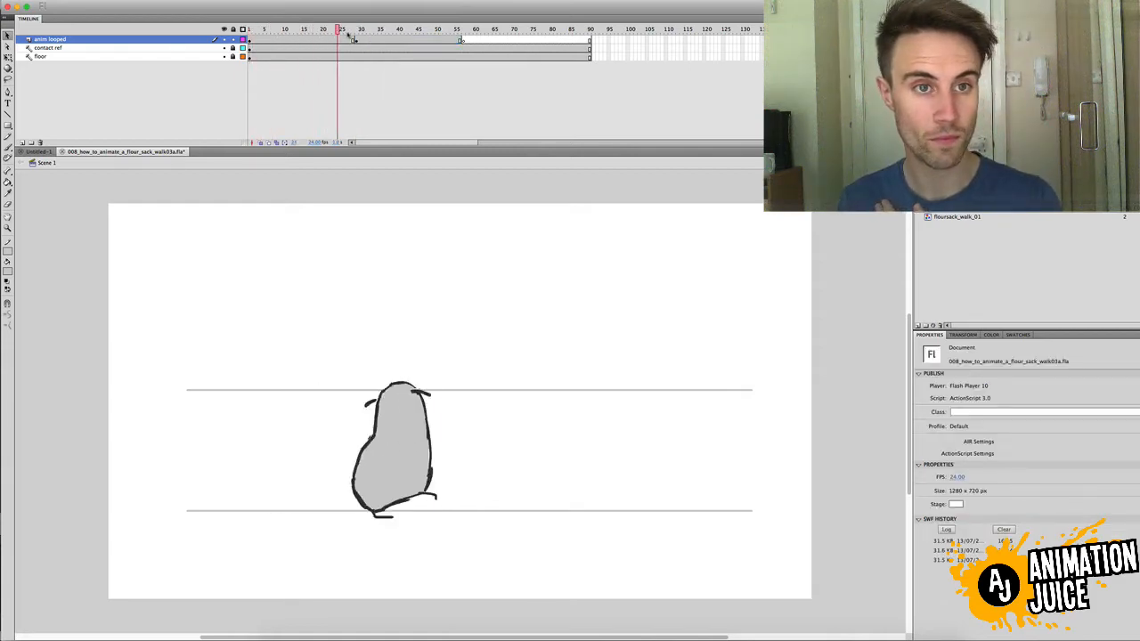
left_click(329, 85)
left_click_drag(354, 28, 358, 32)
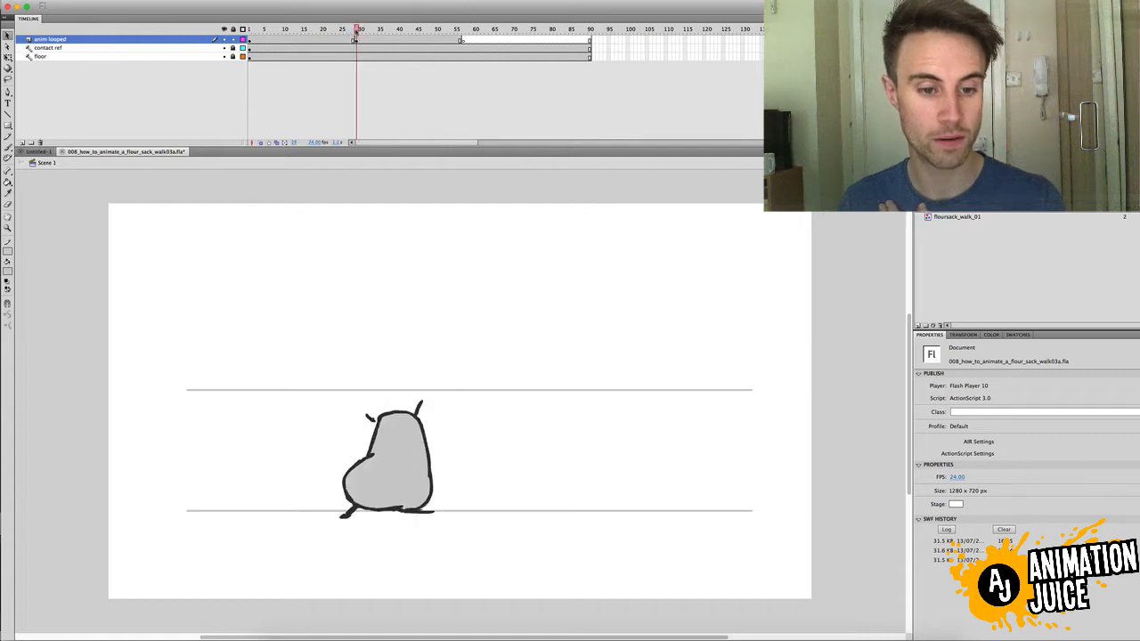
With onion skinning on, move the frame 29 sack forward to about X 725, and turn onion skinning off to check the alignment.
left_click(260, 143)
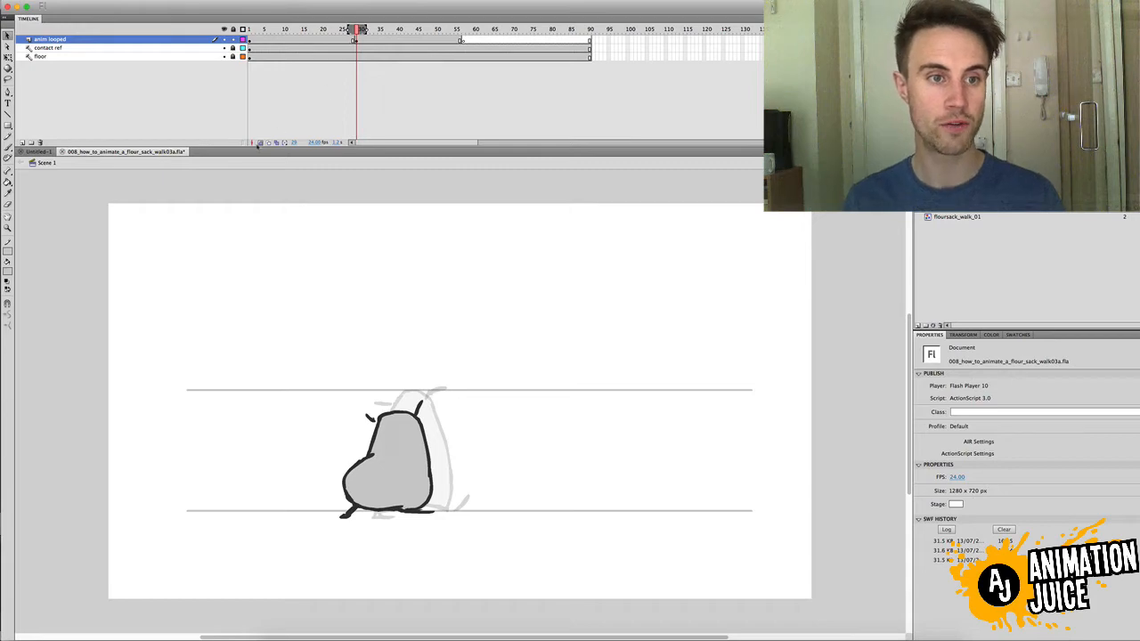
left_click(356, 40)
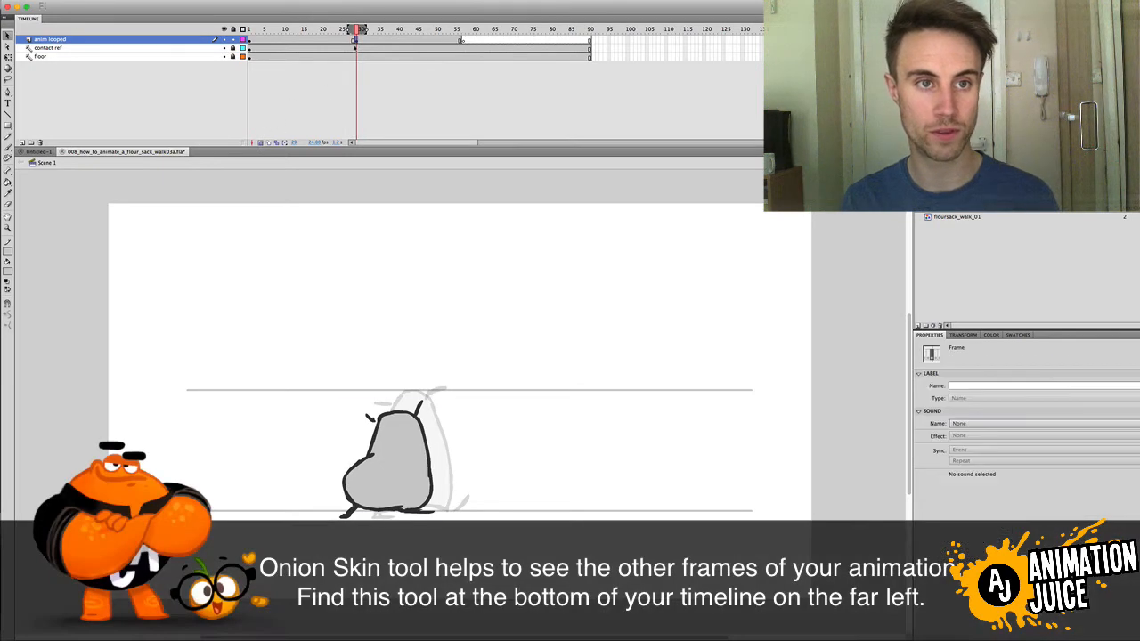
left_click(398, 376)
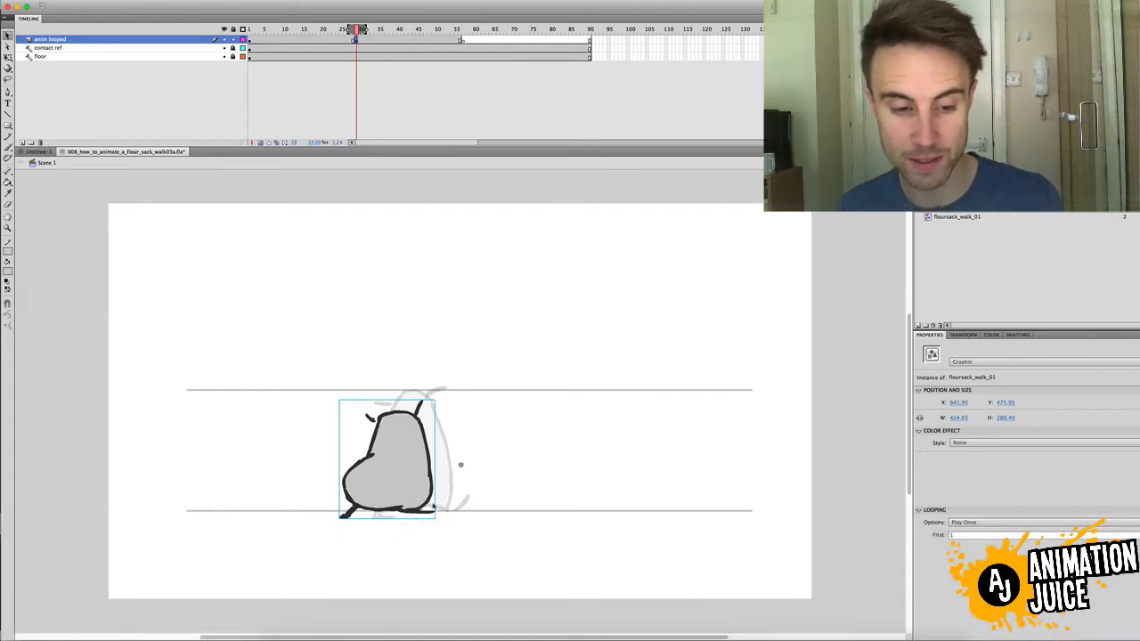
left_click_drag(415, 501, 458, 503)
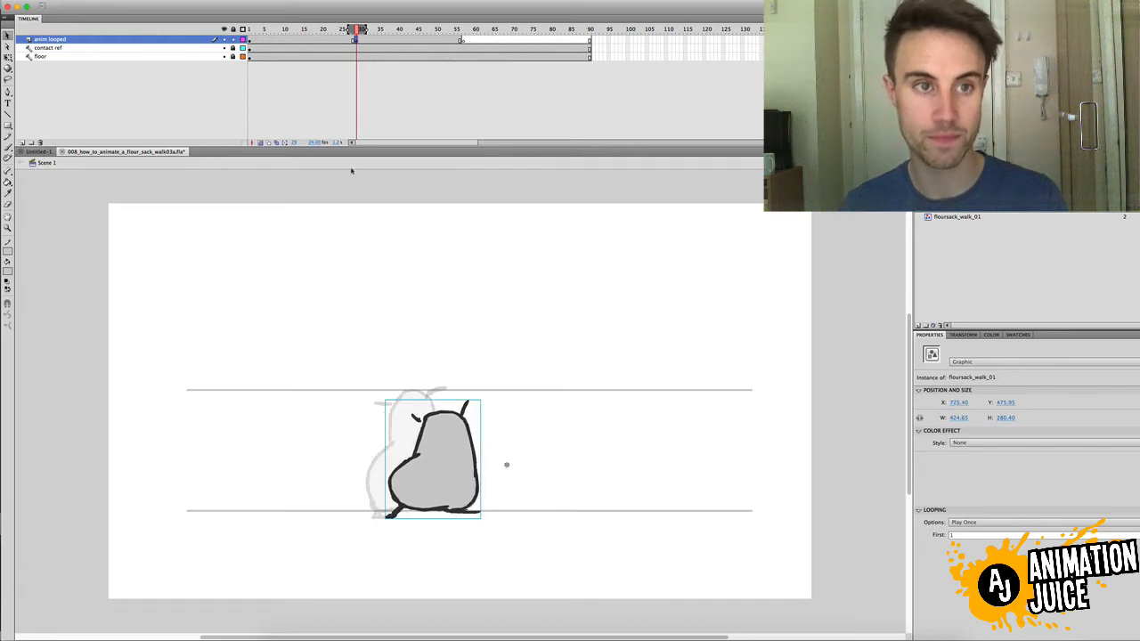
left_click(260, 143)
mouse_move(348, 41)
left_mouse_down()
mouse_move(333, 41)
mouse_move(356, 41)
left_mouse_up()
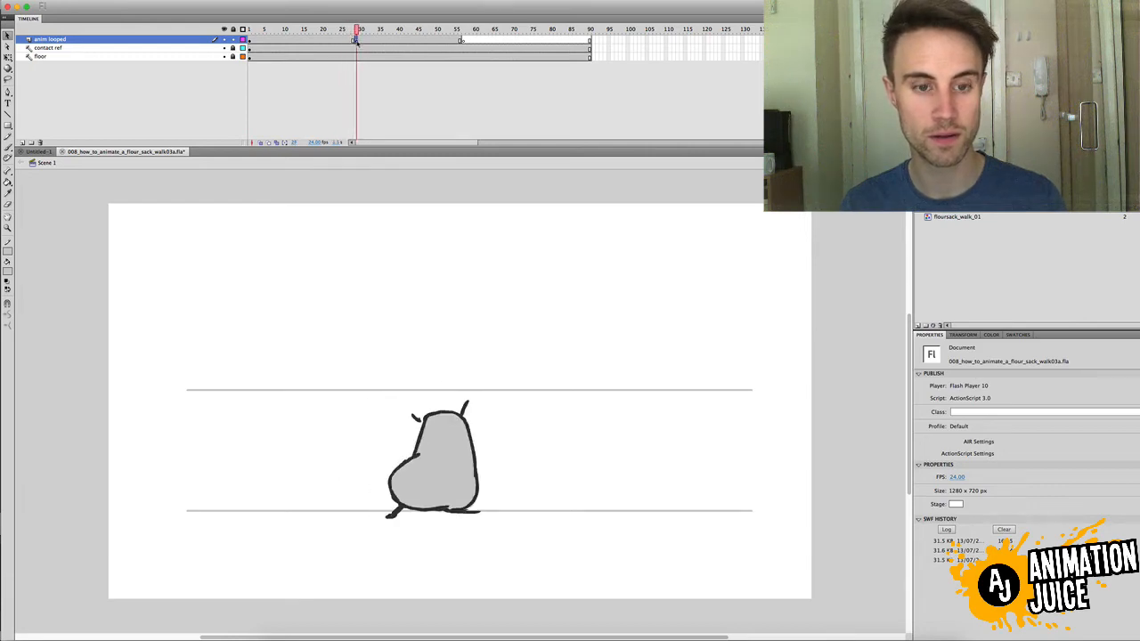
Nudge the frame 29 sack back to about X 706.7, flipping to the previous frame to line up the feet.
left_click(356, 40)
key("Left")
key("Left")
key("Left")
key("Left")
key("Left")
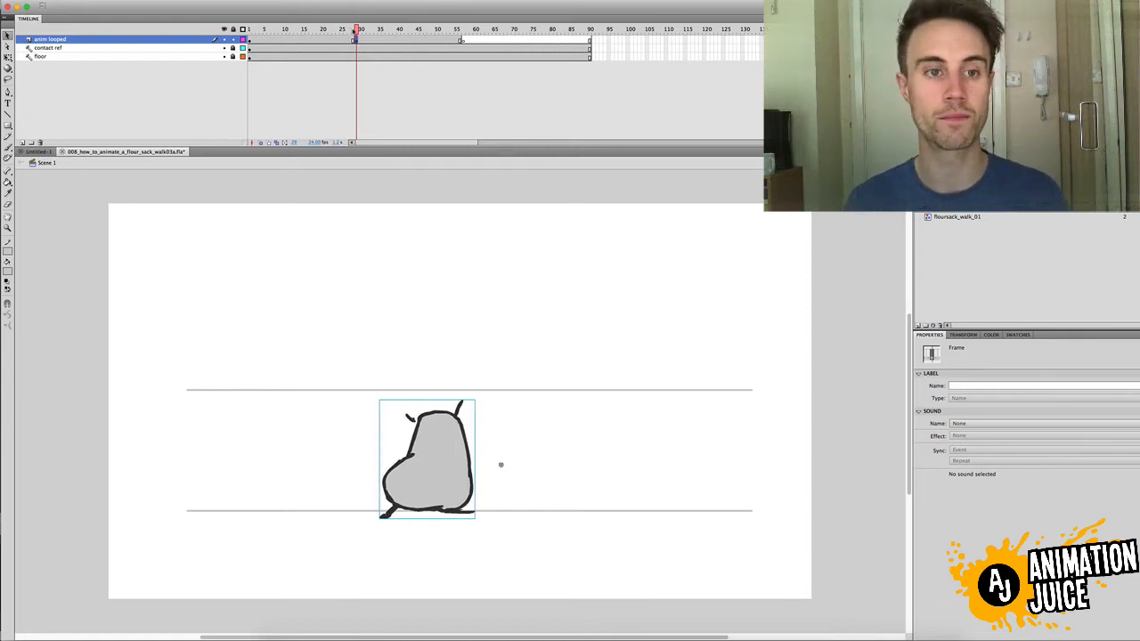
left_click(350, 30)
mouse_move(354, 41)
left_mouse_down()
mouse_move(339, 44)
mouse_move(359, 45)
left_mouse_up()
left_click(356, 40)
key("Left")
key("Left")
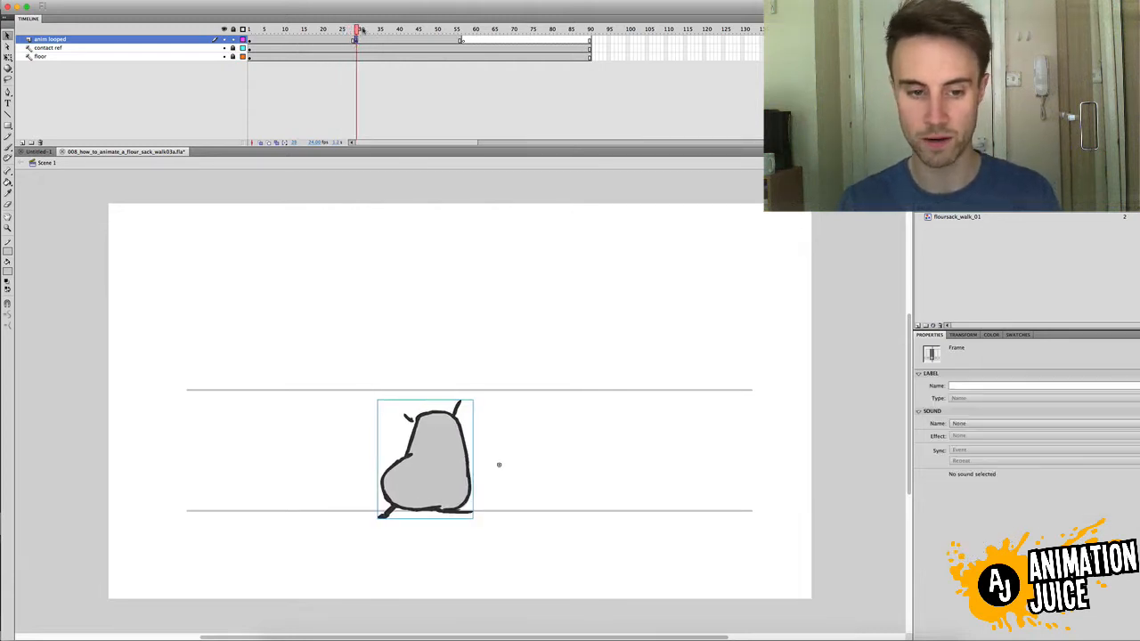
key("Left")
key("Left")
key("Left")
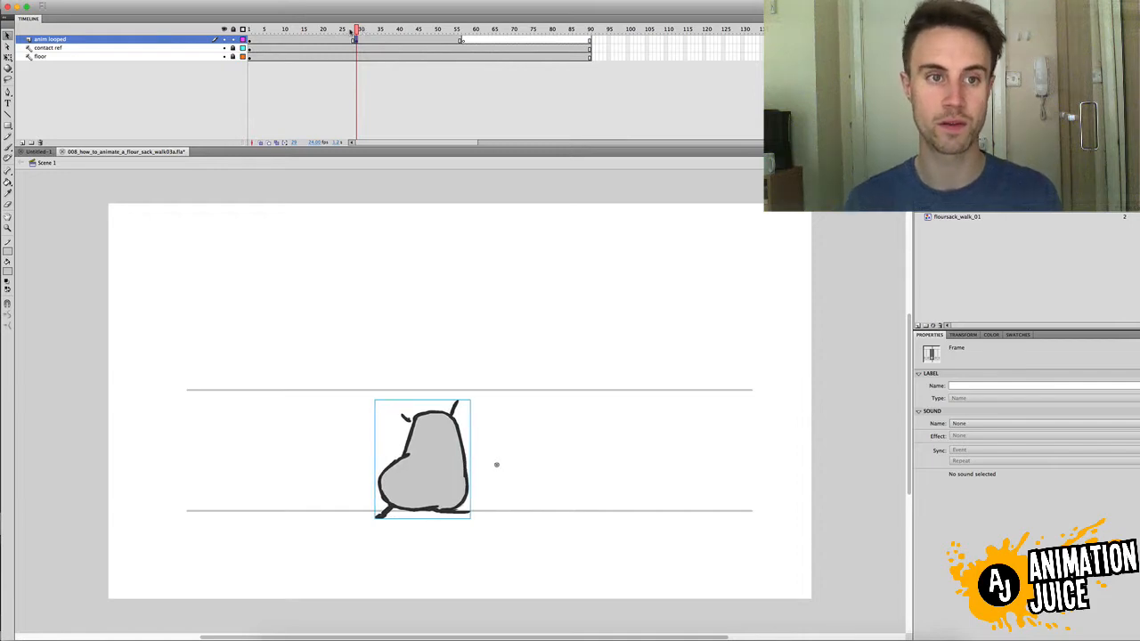
mouse_move(351, 32)
left_mouse_down()
mouse_move(342, 36)
mouse_move(365, 46)
mouse_move(349, 49)
mouse_move(357, 41)
left_mouse_up()
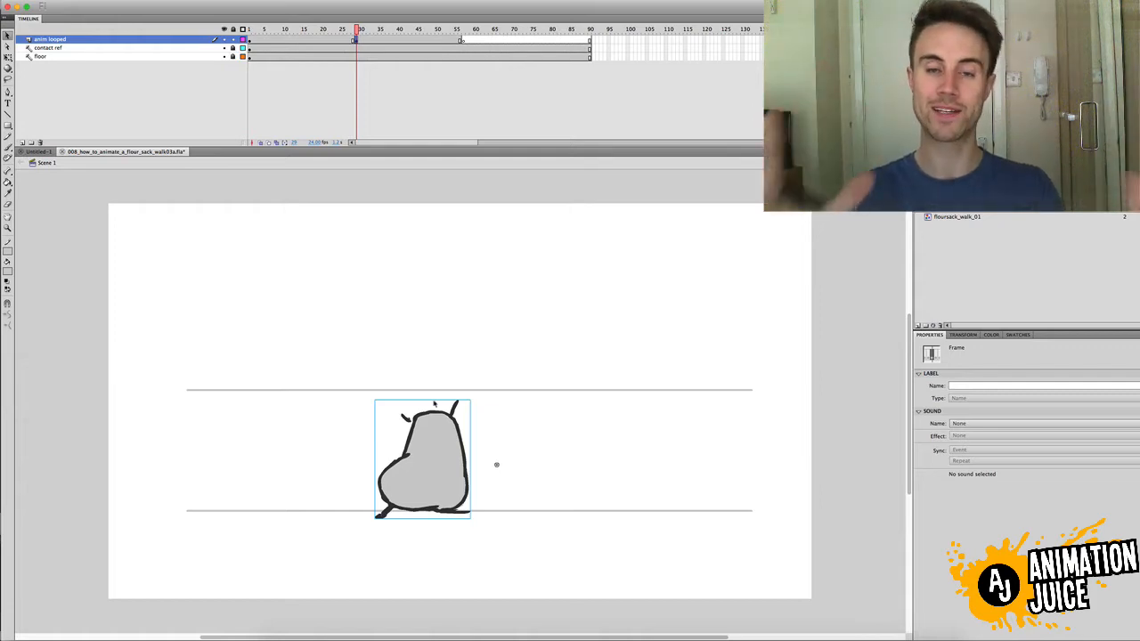
Preview the two walk cycles from frame 1, and scrub between frames 29, 56 and 57 to examine where the second cycle ends.
left_click(435, 405)
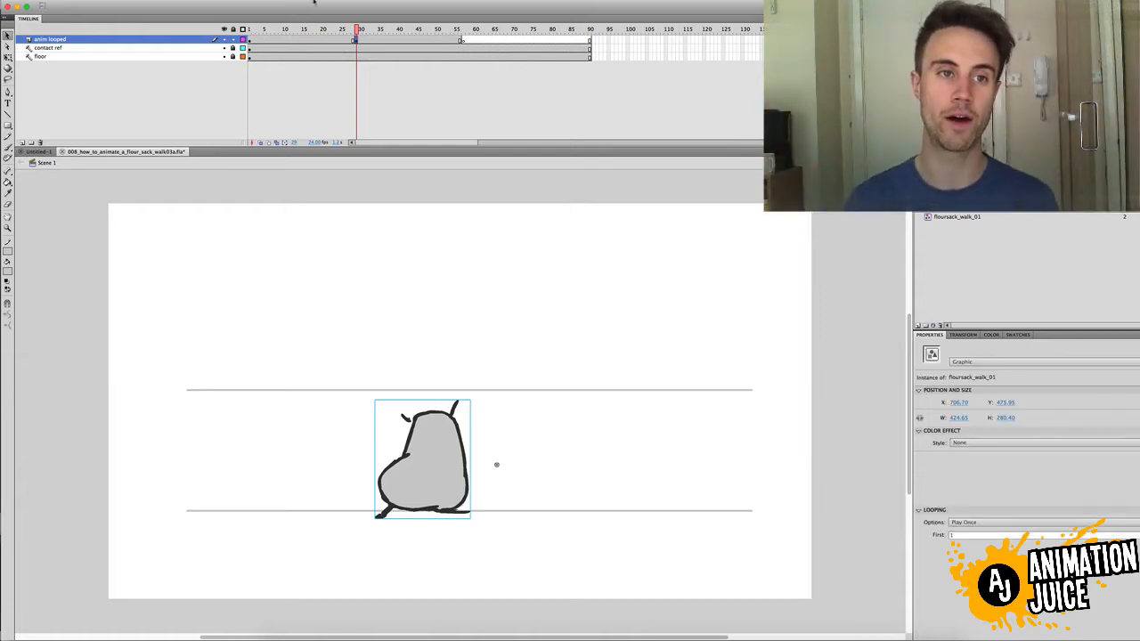
left_click_drag(251, 33, 151, 46)
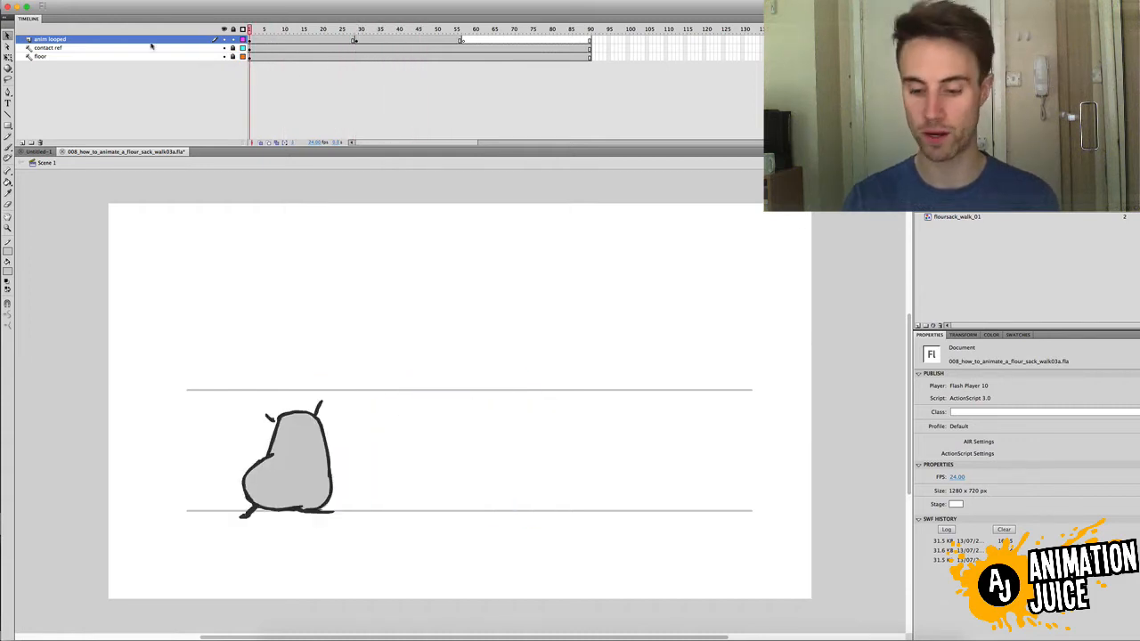
key("Return")
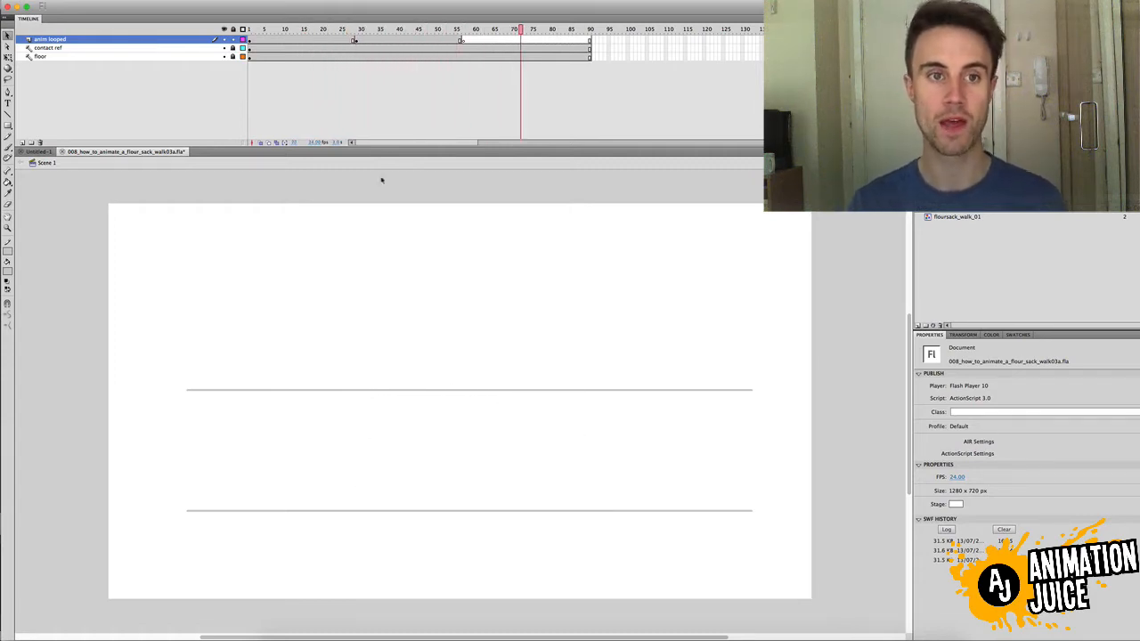
left_click(357, 41)
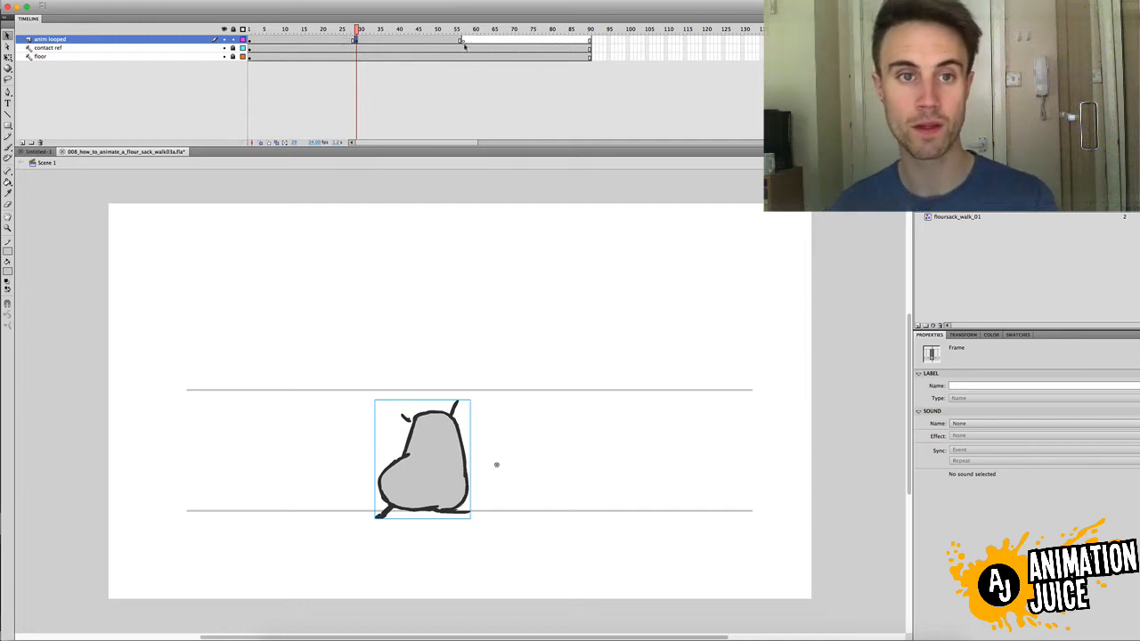
left_click(460, 34)
left_click_drag(461, 31, 356, 40)
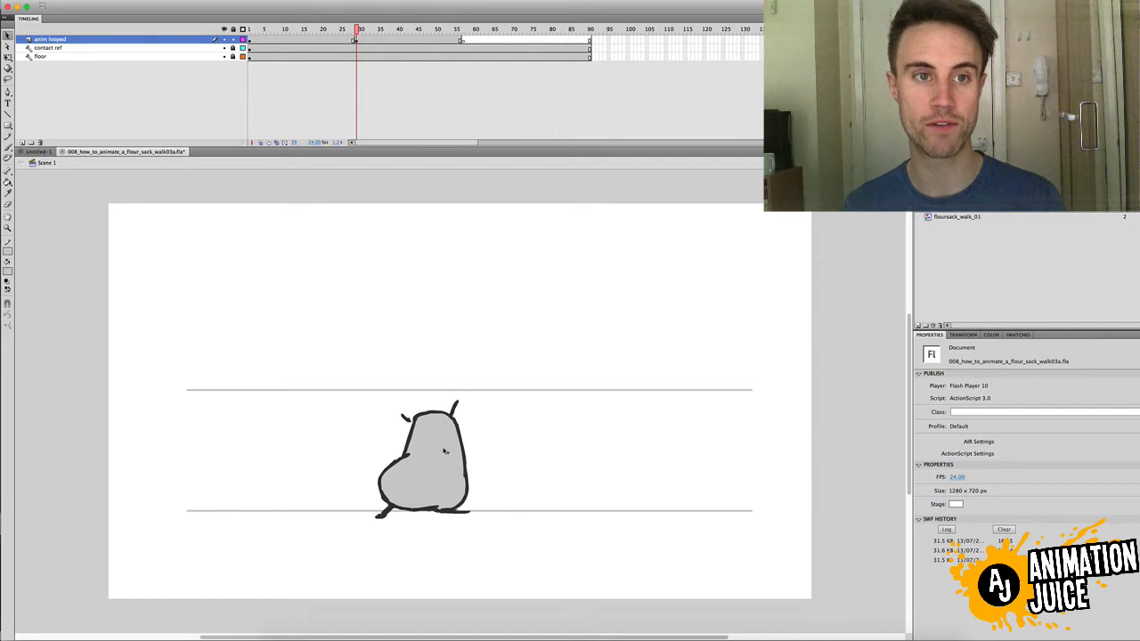
left_click_drag(357, 33, 467, 30)
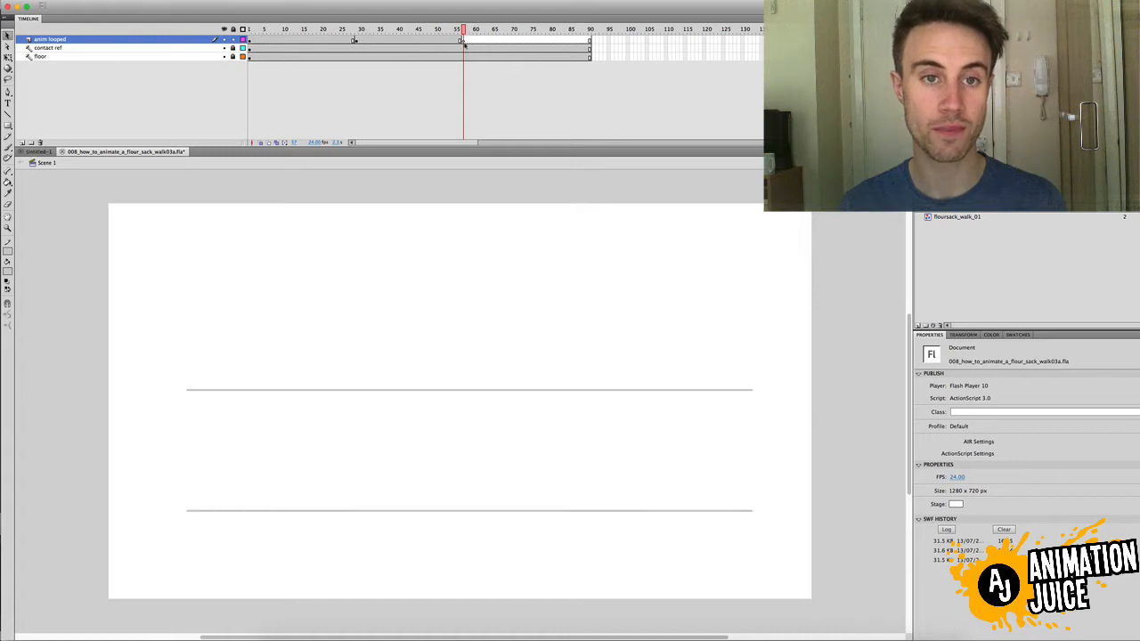
left_click_drag(463, 31, 460, 32)
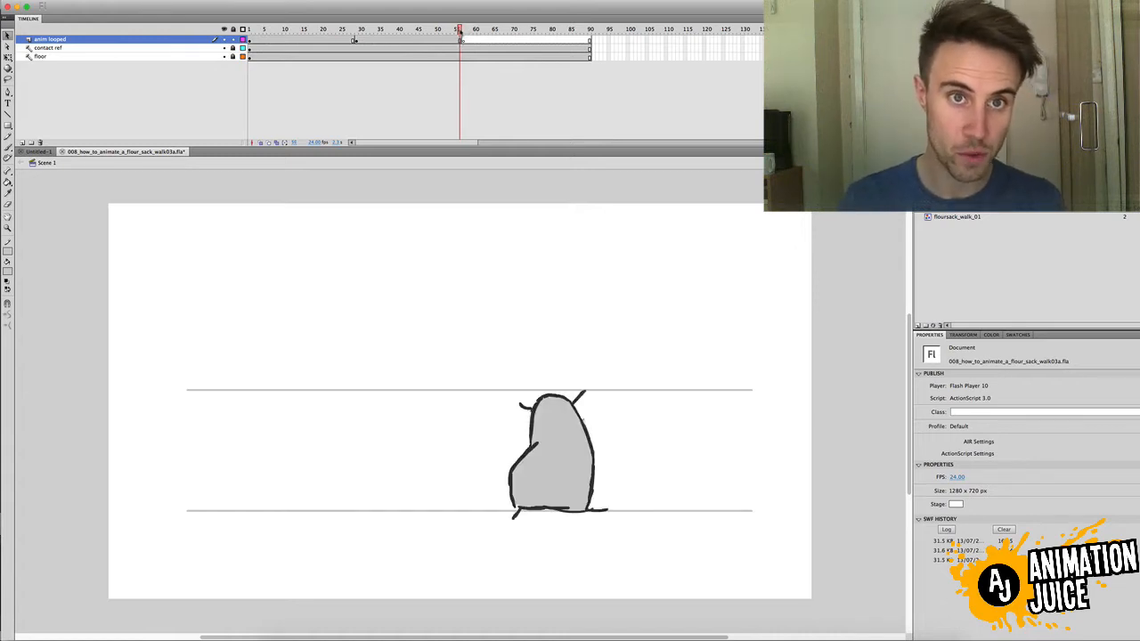
left_click_drag(459, 31, 463, 31)
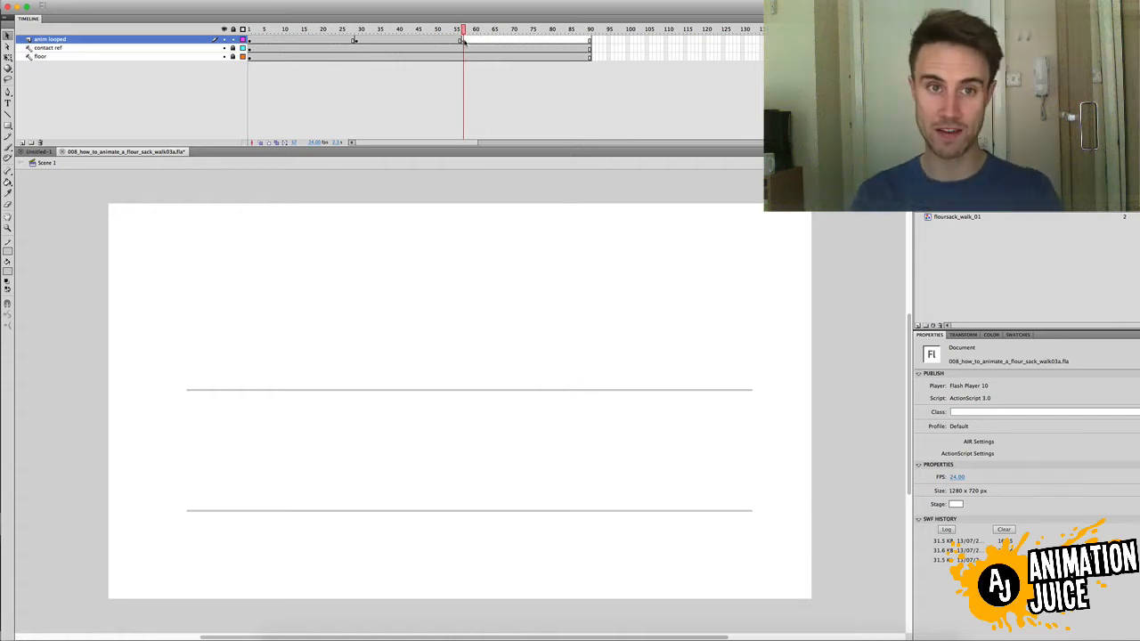
Make frame 57 of the anim looped layer a blank keyframe and paste the flour sack walk symbol in place.
right_click(464, 42)
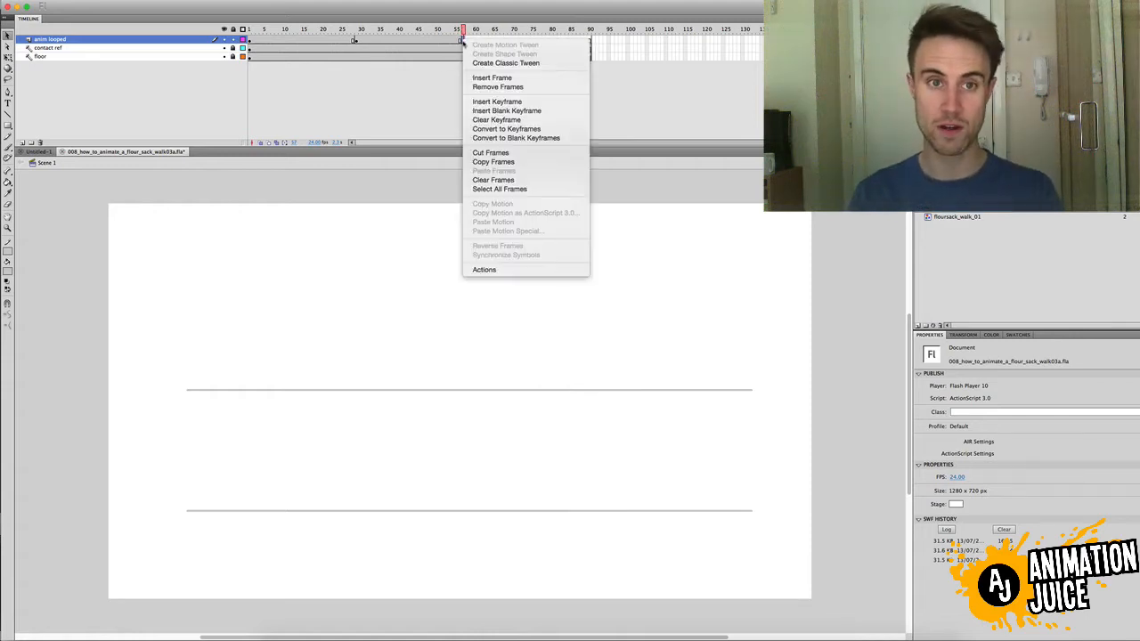
left_click(503, 139)
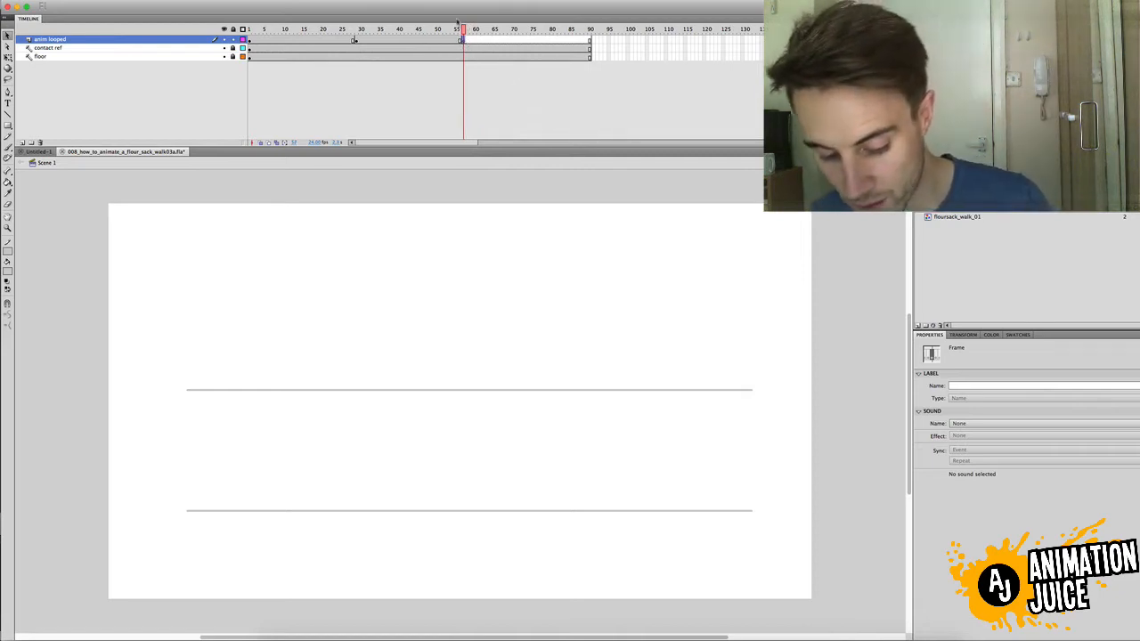
key("ctrl+shift+v")
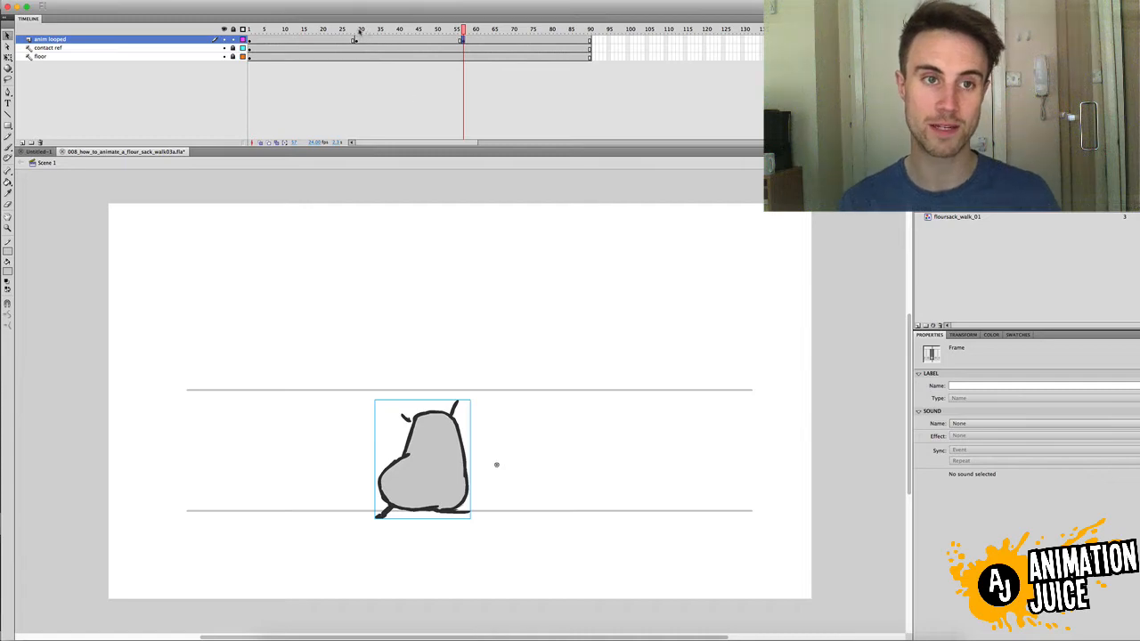
Play the animation from frame 29 to examine how the second walk cycle meets the newly pasted third one.
left_click(358, 30)
left_click_drag(358, 31, 595, 34)
left_click(358, 28)
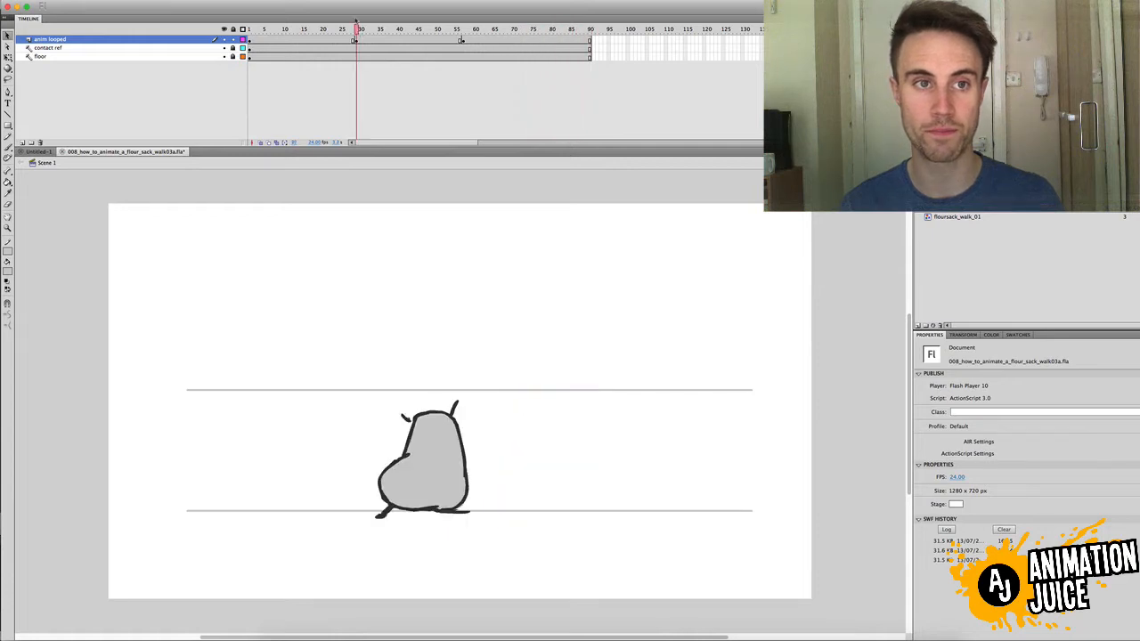
key("Return")
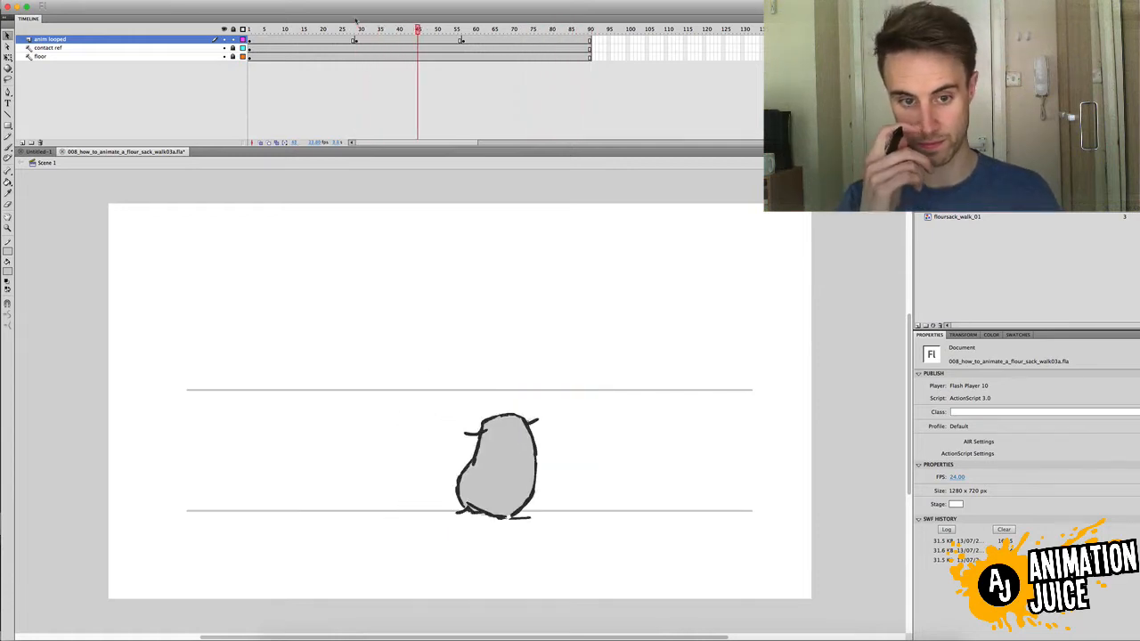
key("Return")
With onion skinning on, move the frame 57 sack forward along the floor to about X 945, and turn onion skinning off.
left_click(462, 41)
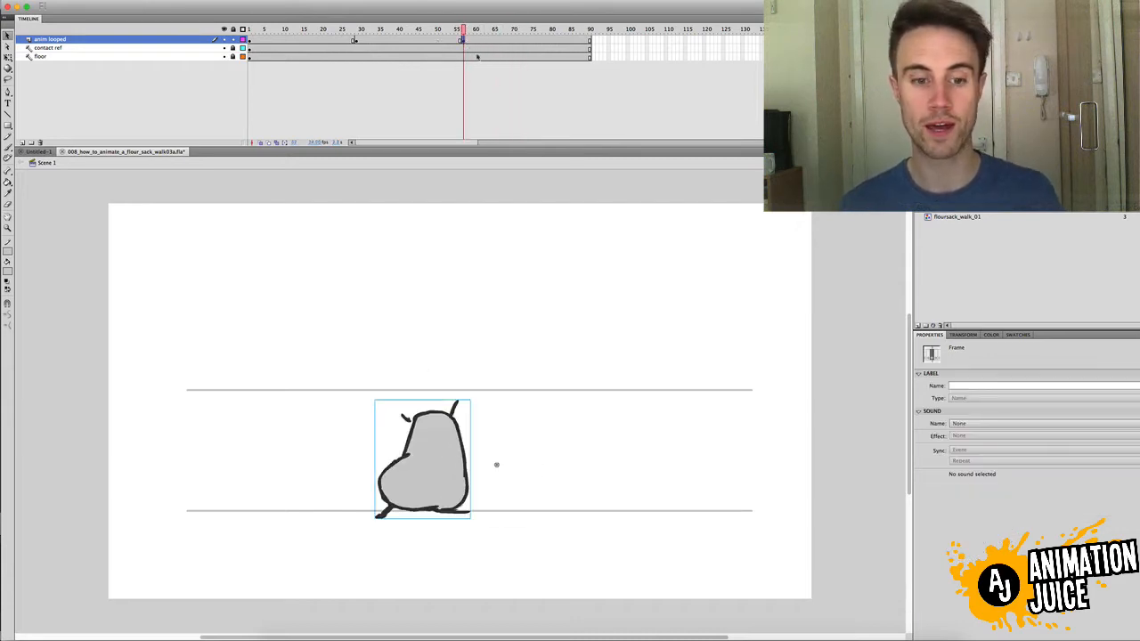
key("v")
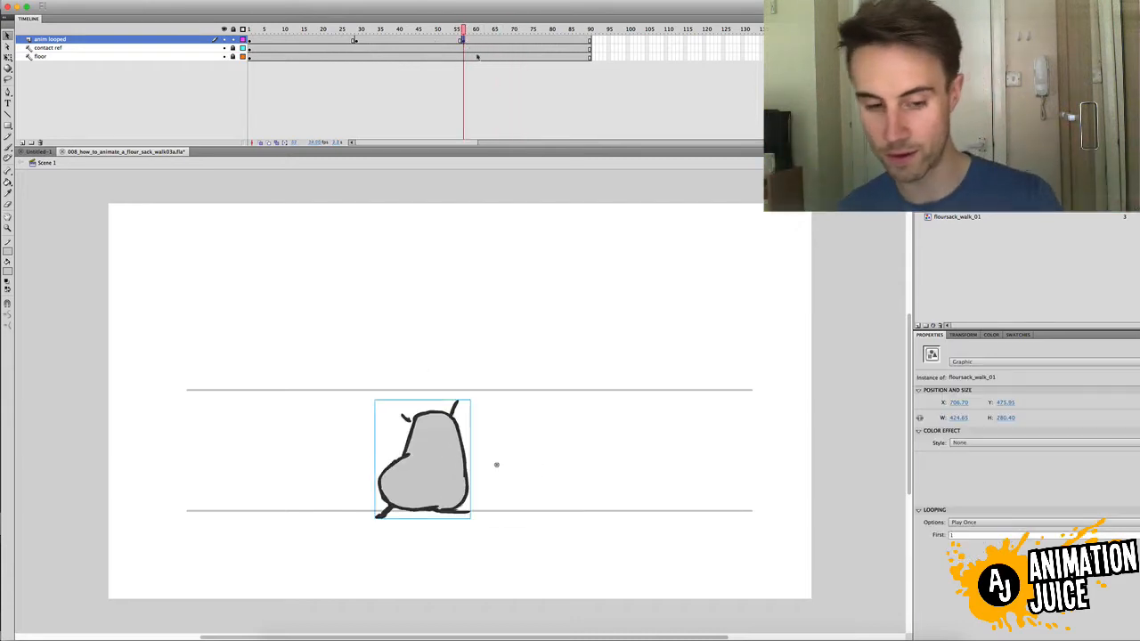
left_click(260, 143)
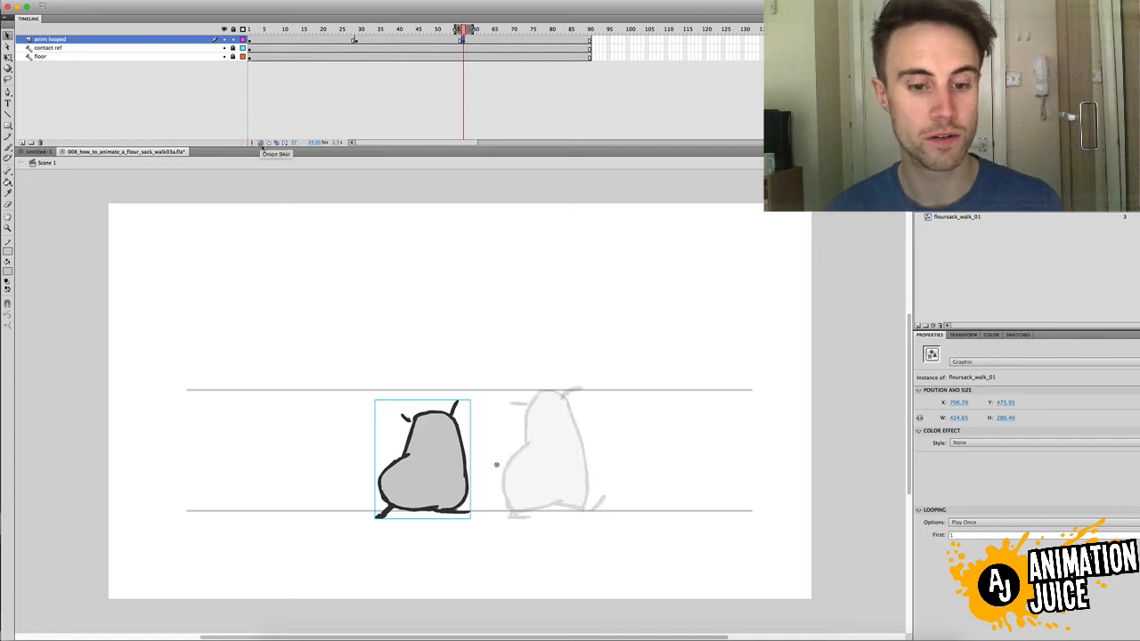
left_click_drag(426, 478, 575, 482)
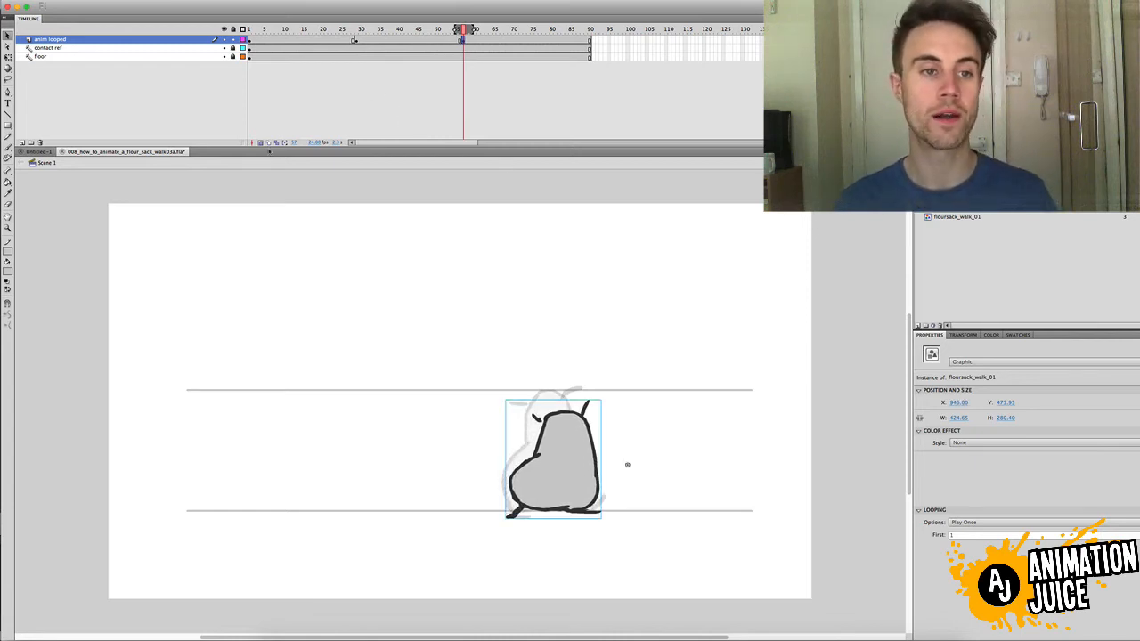
key("Return")
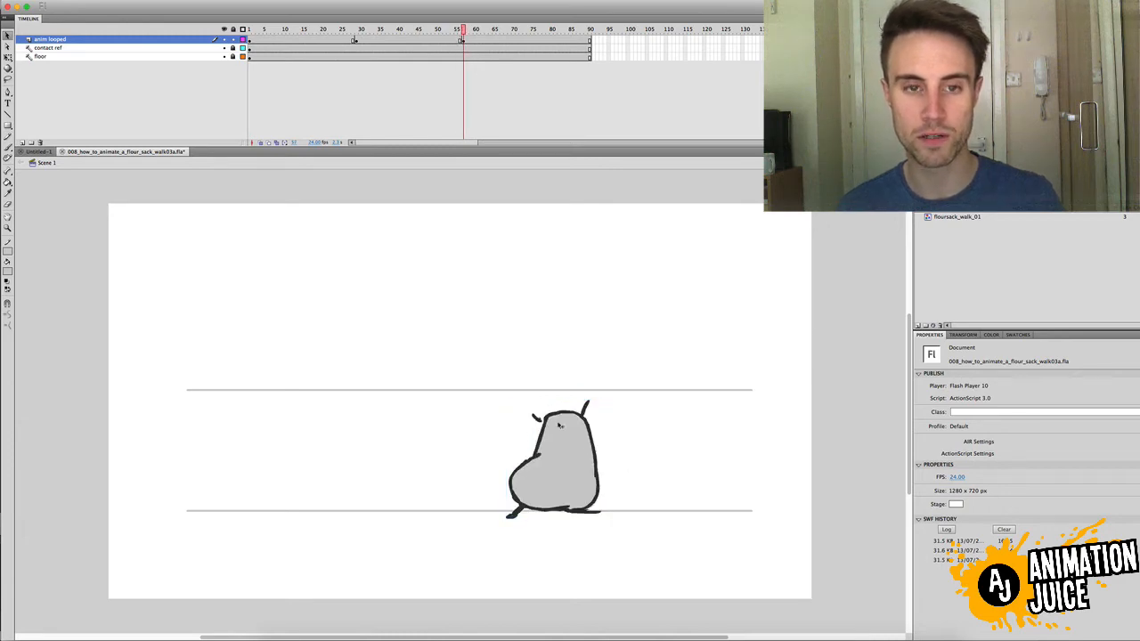
Nudge the frame 57 sack forward slightly past X 951, flipping to the previous frame to line up the feet.
left_click(573, 451)
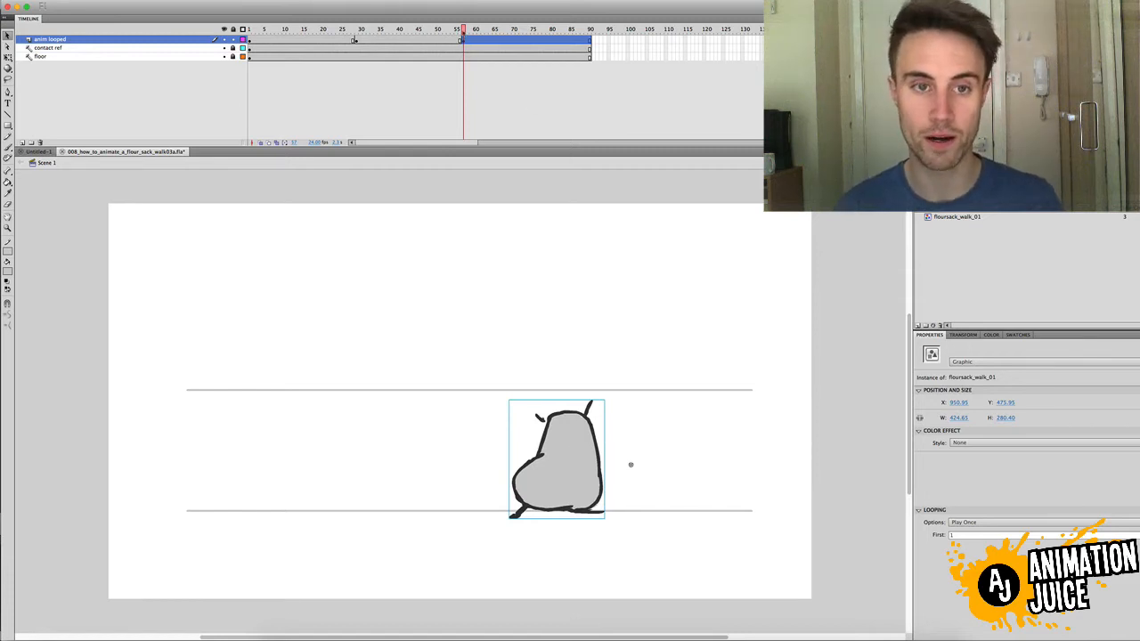
left_click_drag(463, 32, 463, 37)
left_click(462, 40)
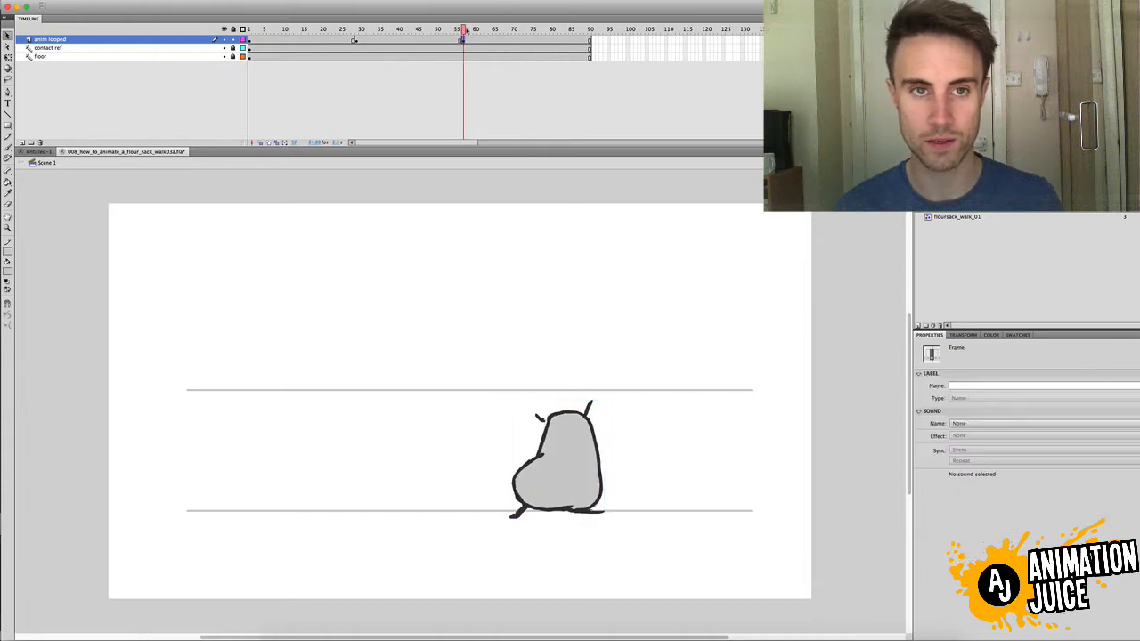
key("Right")
key("Right")
key("Right")
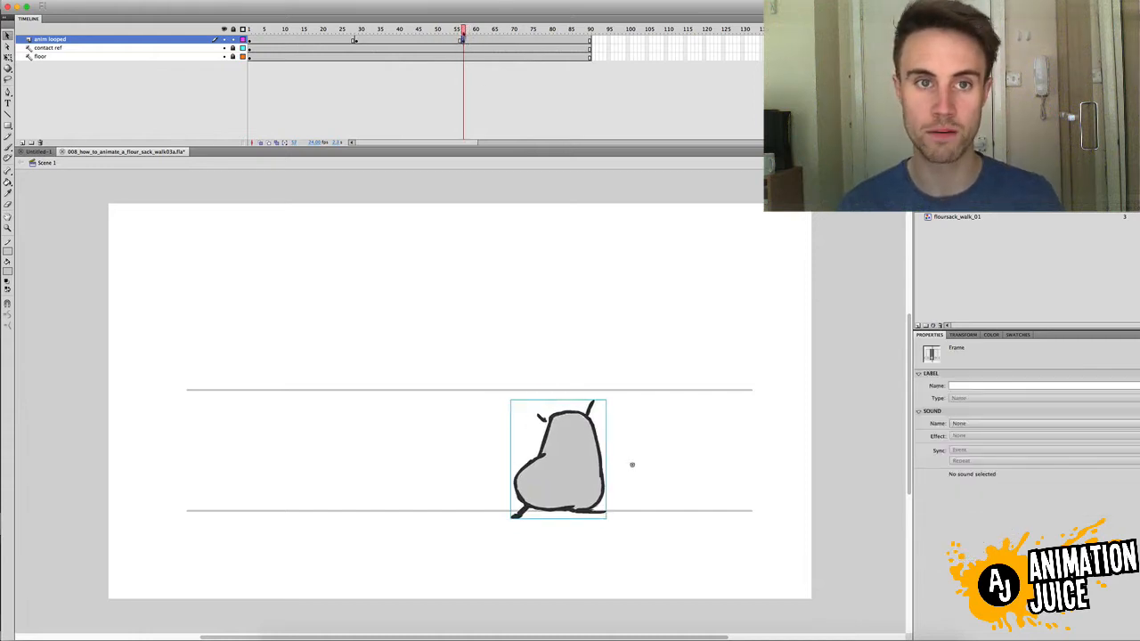
Scrub back to frame 1, test the three-cycle walk as a movie, and close the preview.
left_click_drag(463, 32, 197, 51)
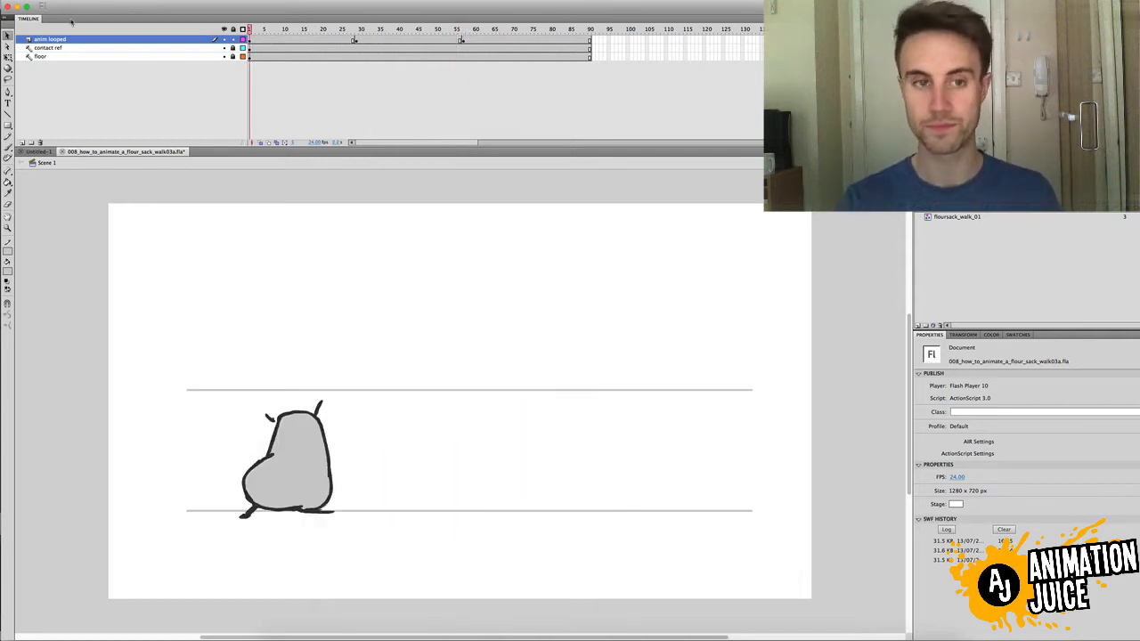
key("super+Return")
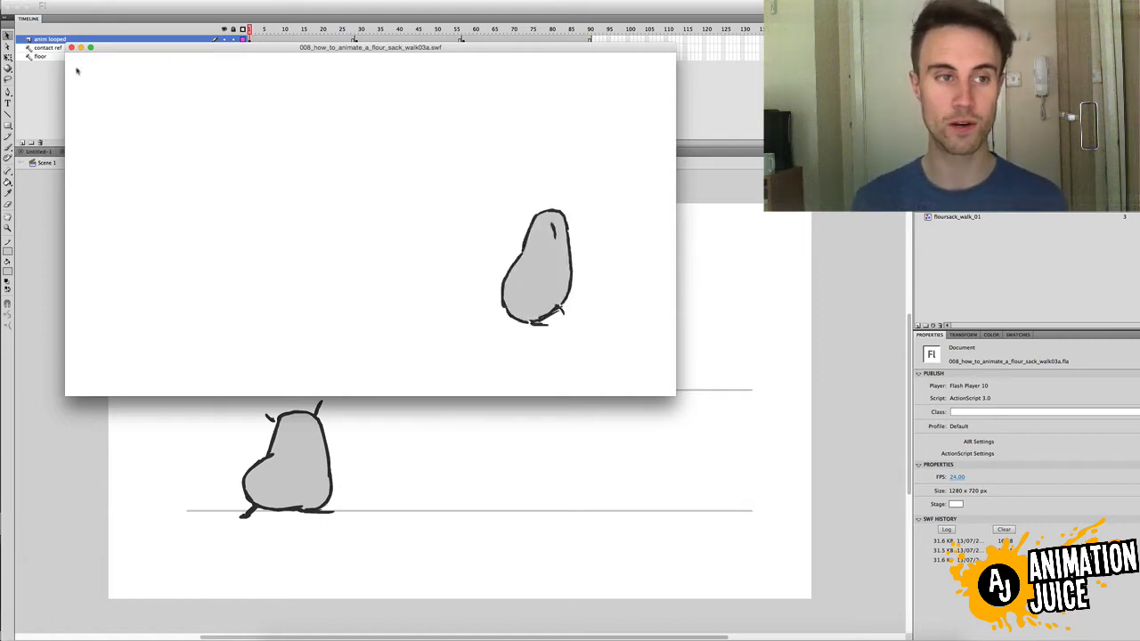
left_click(71, 47)
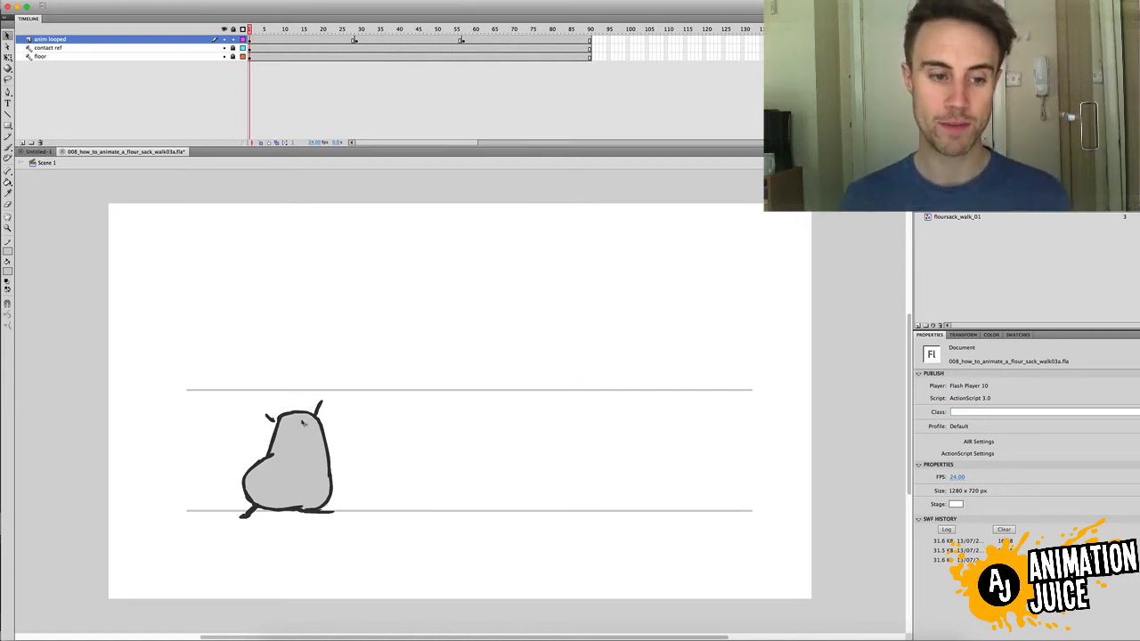
Look through the frames of all layers inside the floursack_walk_01 symbol, and return to the sack on frame 1 of Scene 1.
double_click(313, 438)
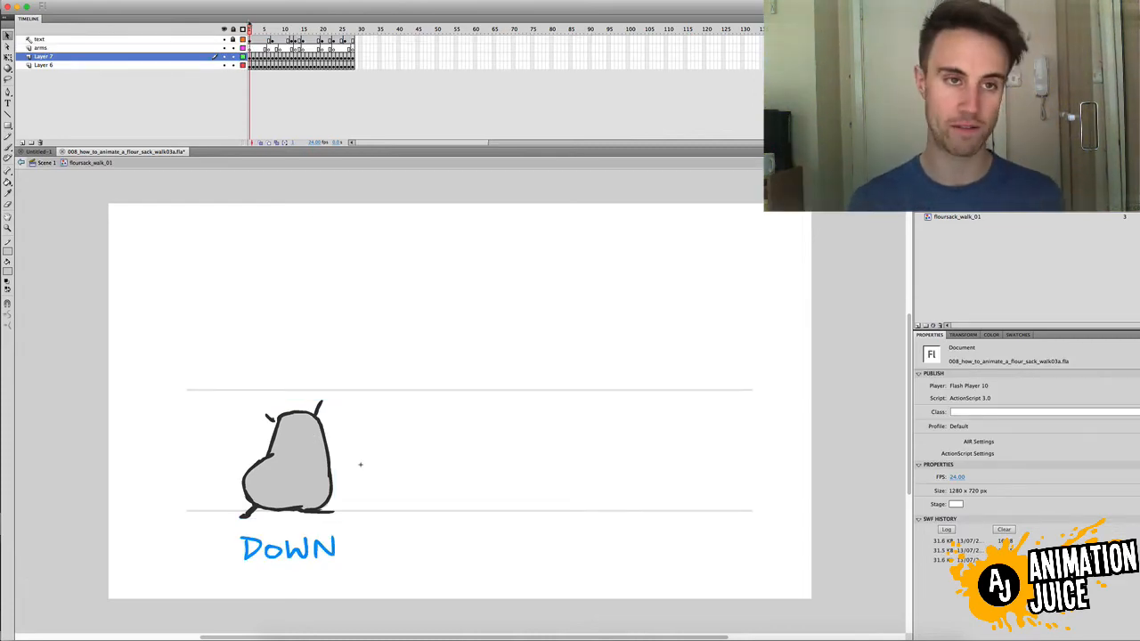
left_click_drag(252, 46, 344, 70)
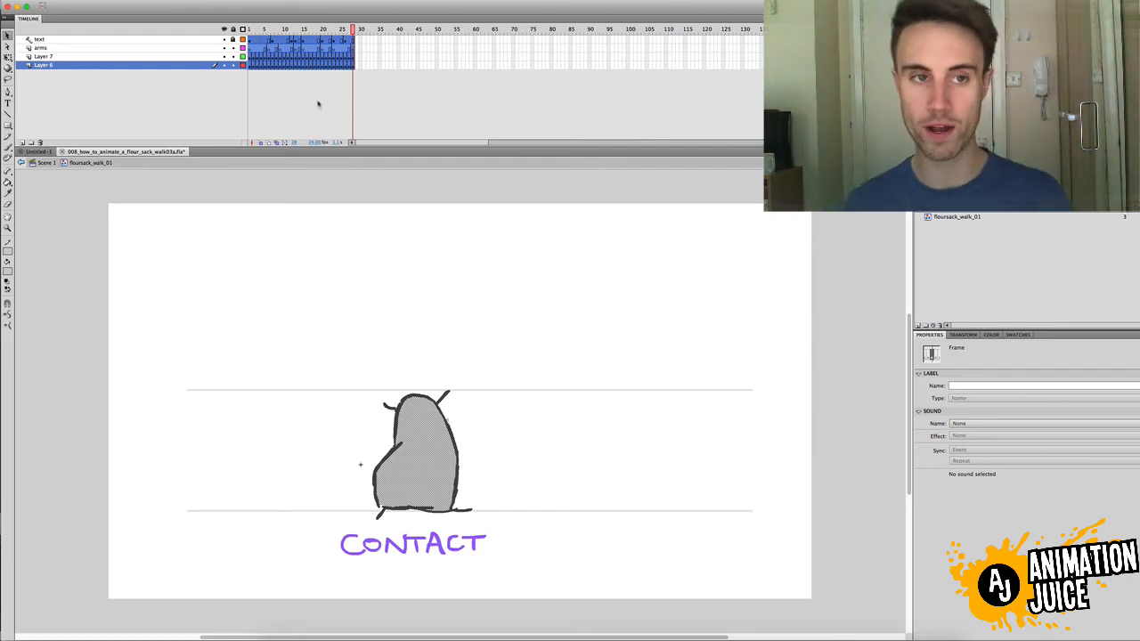
left_click(250, 30)
left_click(47, 163)
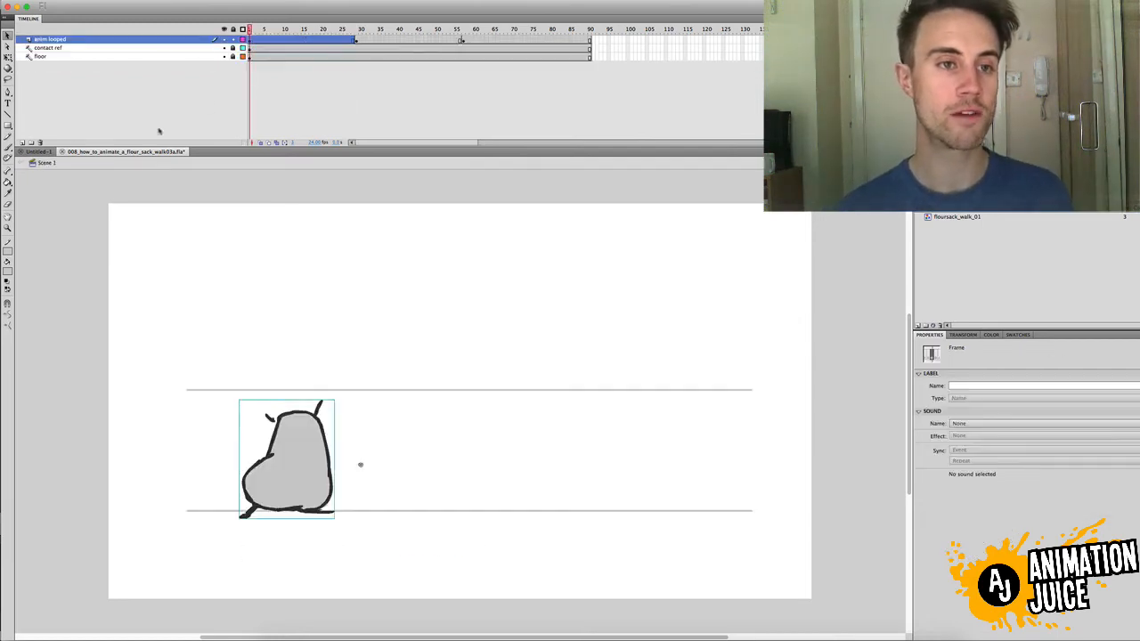
left_click(250, 40)
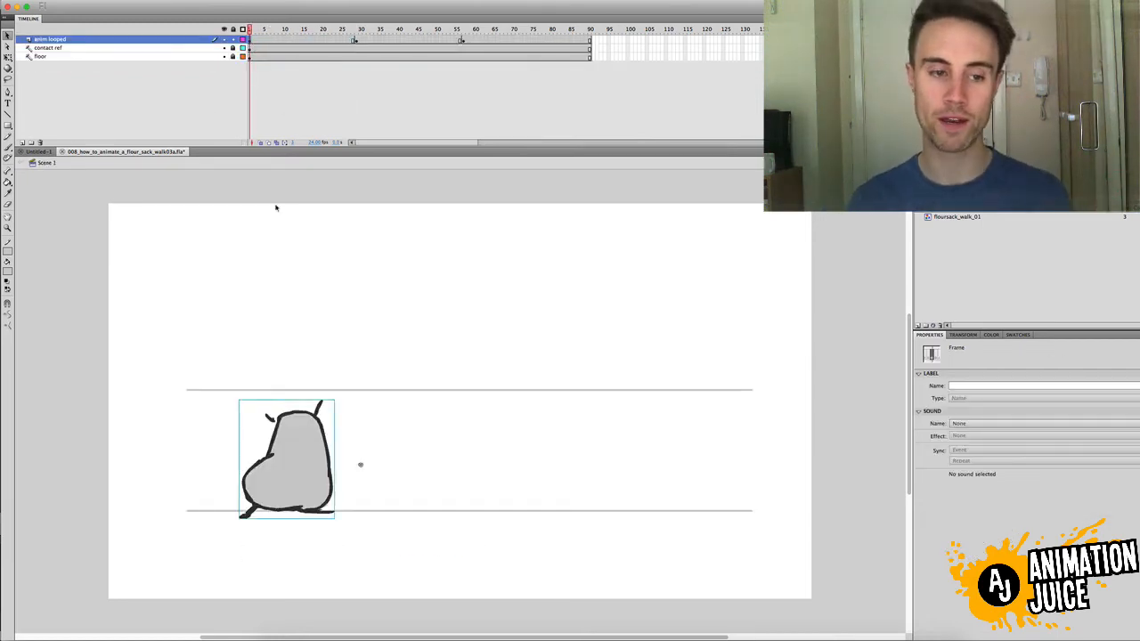
left_click(306, 428)
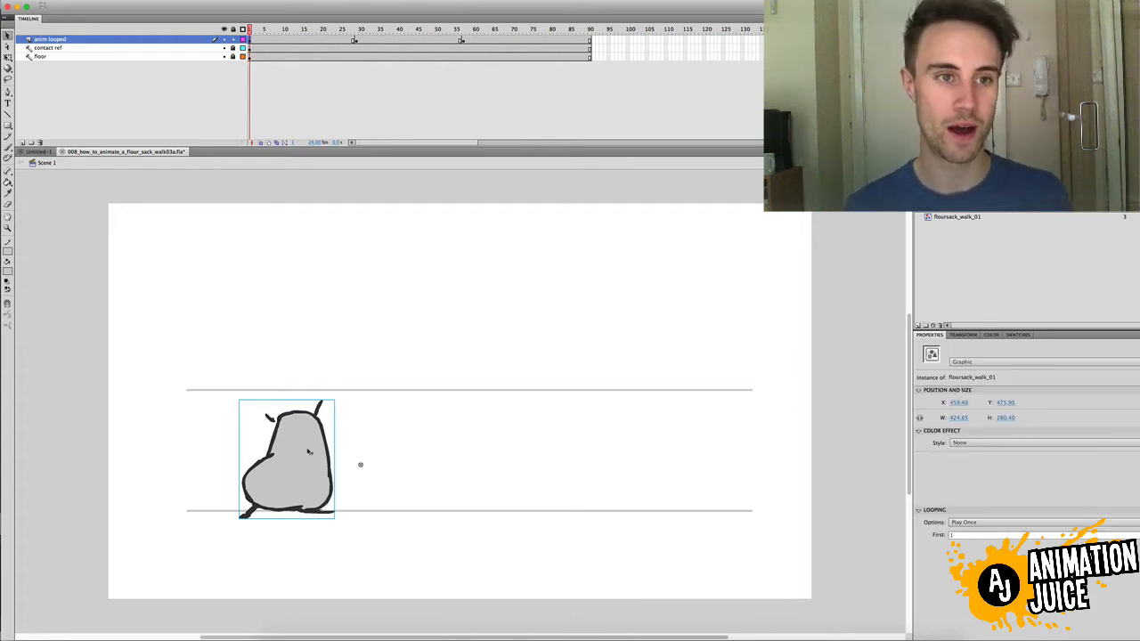
Inside the floursack_walk_01 symbol, turn on Edit Multiple Frames, extend its range over frames 1 to 28, and select all the artwork.
double_click(308, 453)
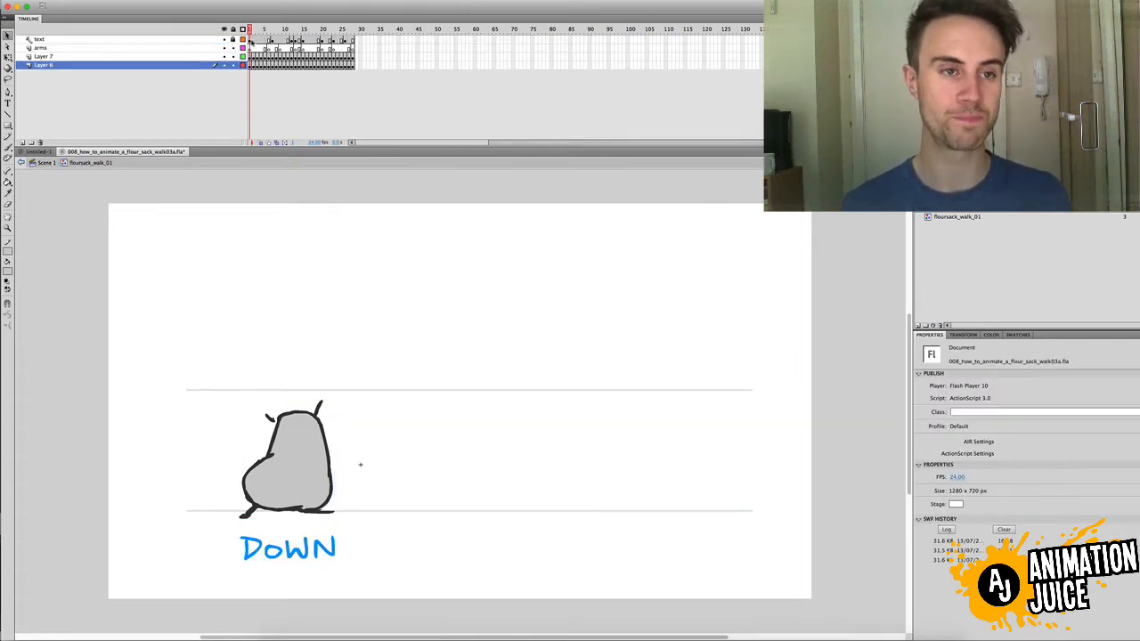
left_click_drag(250, 39, 361, 70)
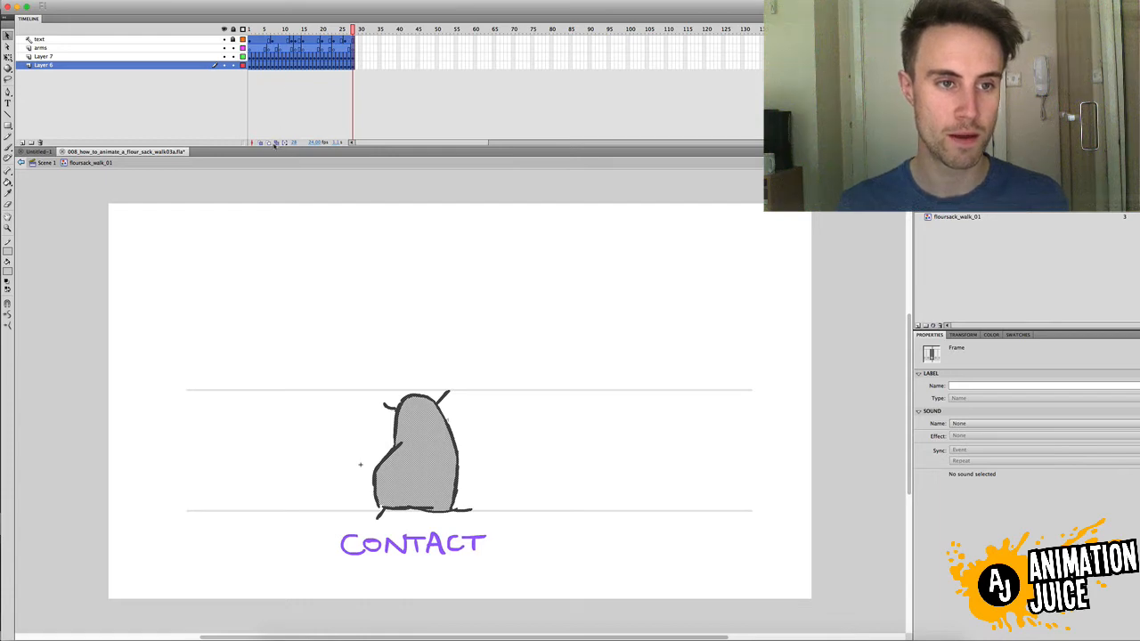
left_click(276, 144)
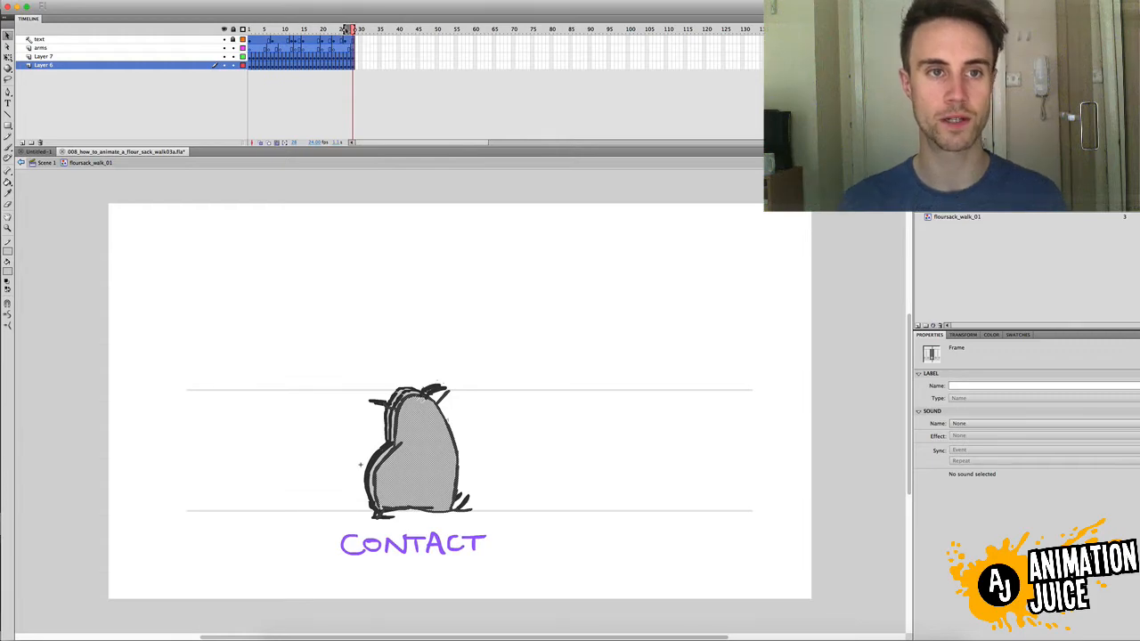
left_click_drag(346, 30, 250, 29)
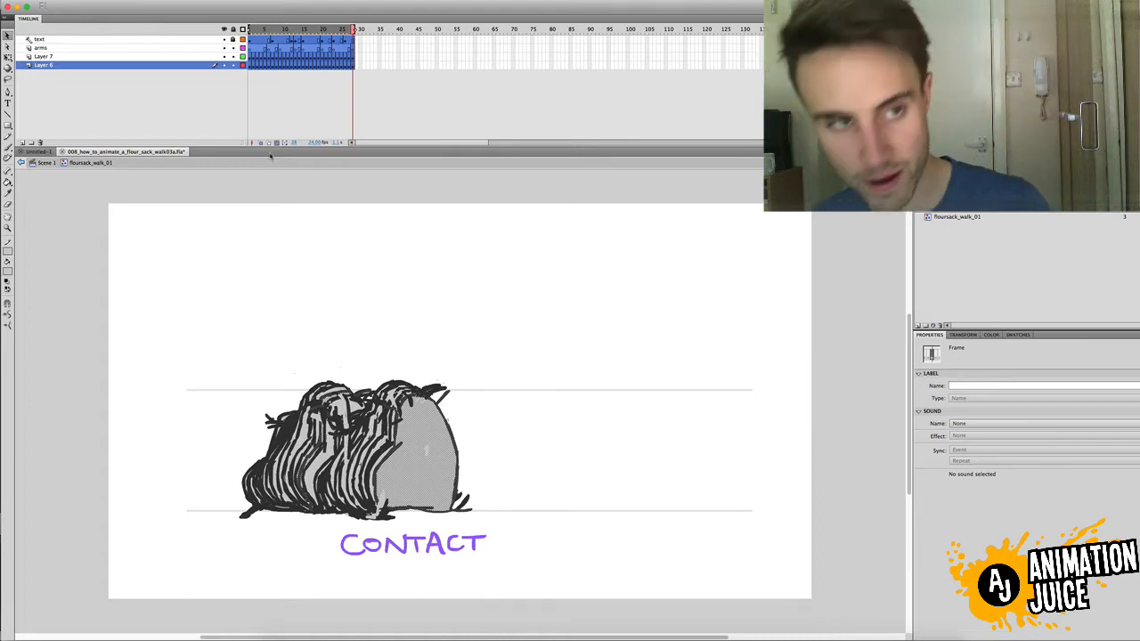
key("ctrl+a")
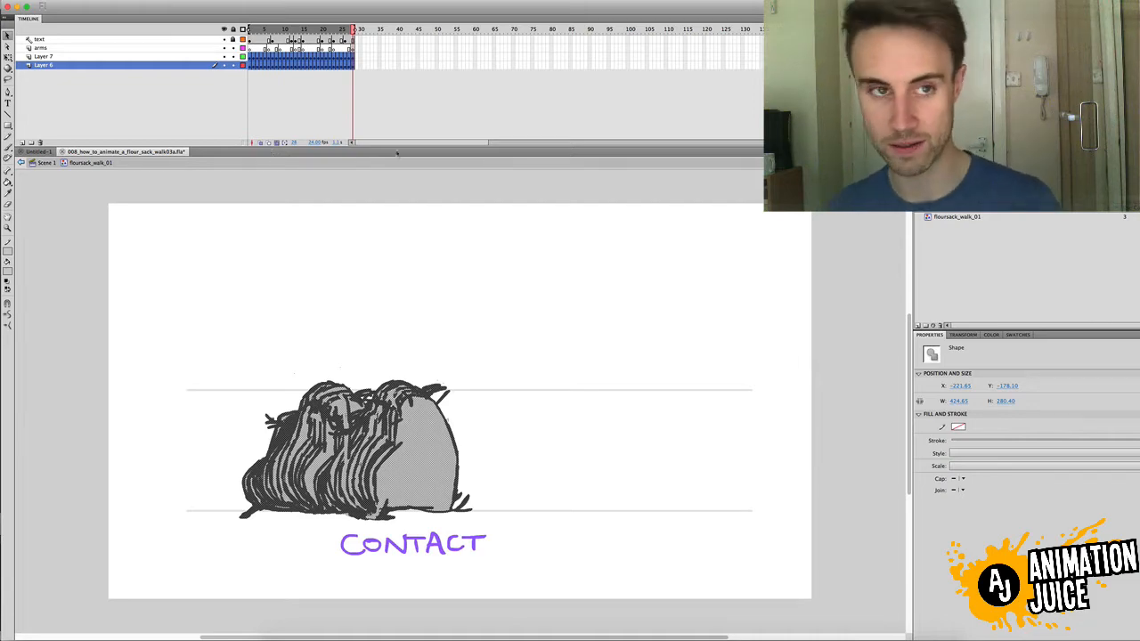
Copy the walk frames of Layer 7 and Layer 6 and paste them at frame 29 of Layer 7.
right_click(258, 63)
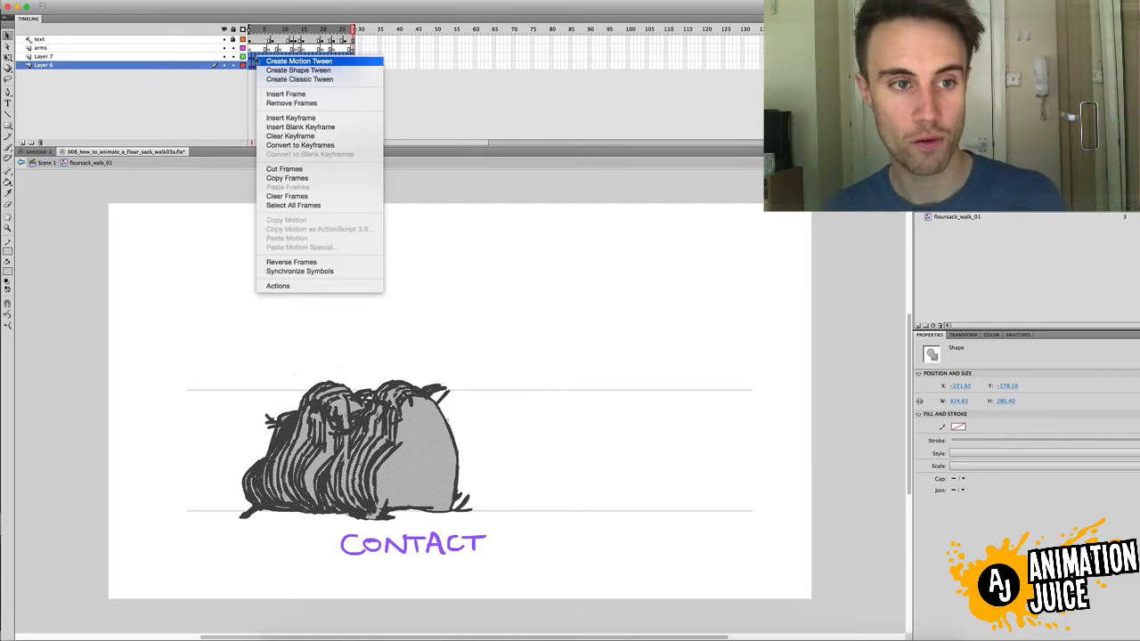
left_click(305, 171)
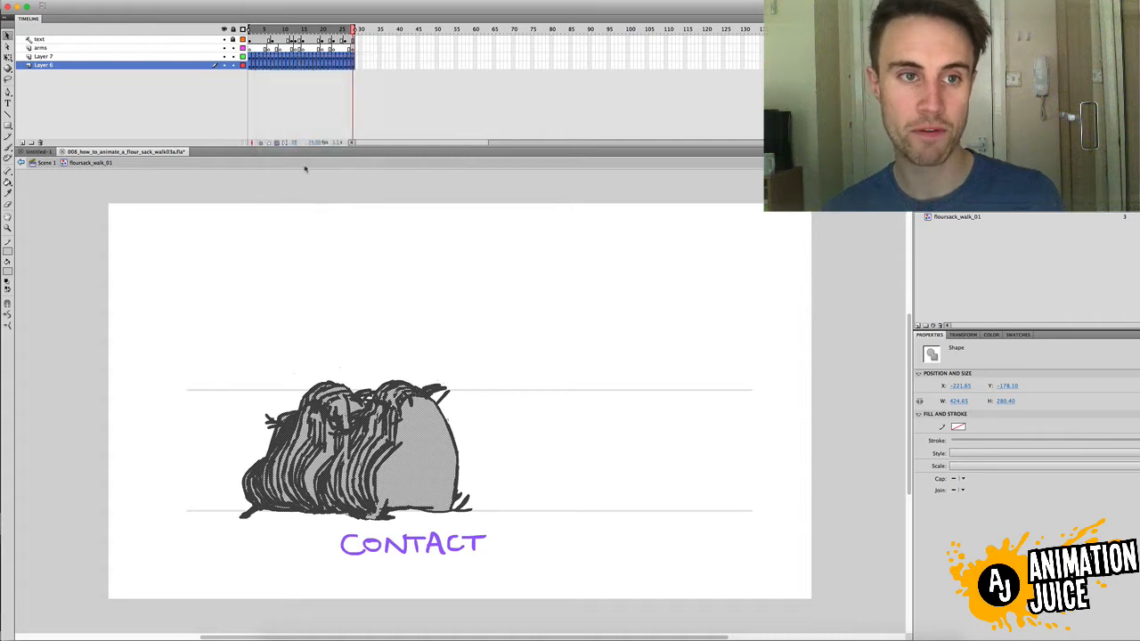
left_click(356, 57)
left_click(357, 65)
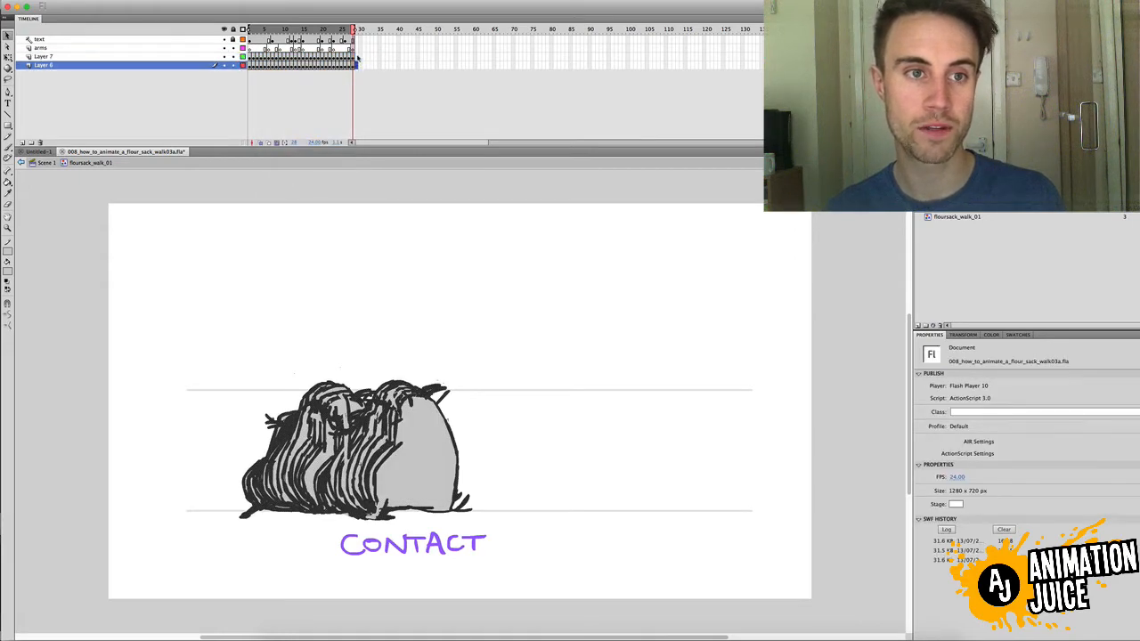
left_click(357, 57)
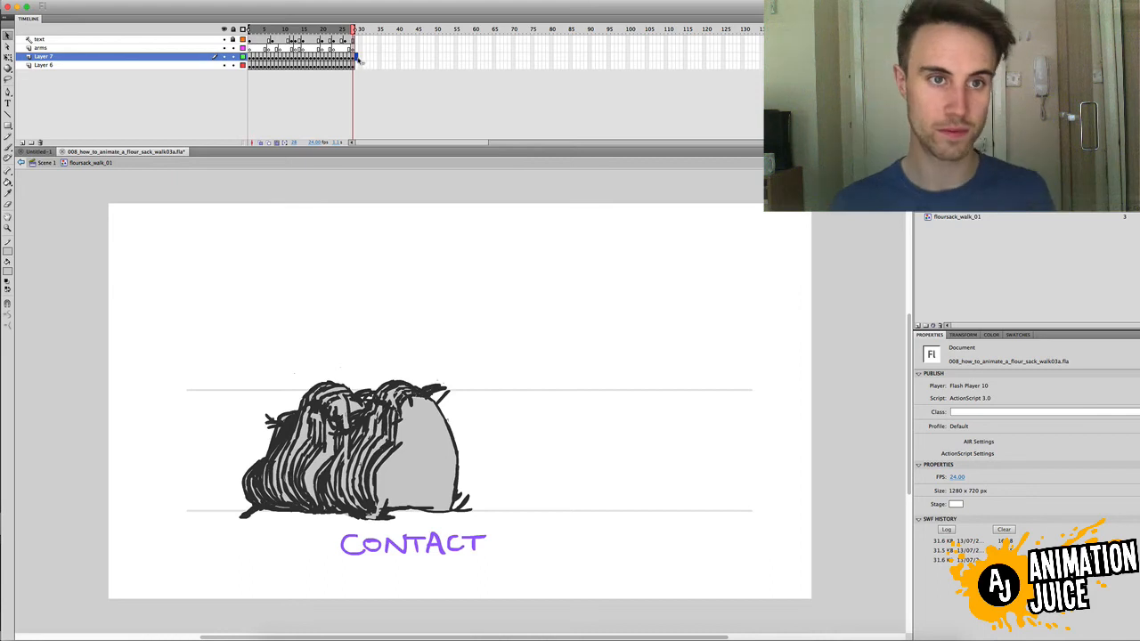
right_click(357, 57)
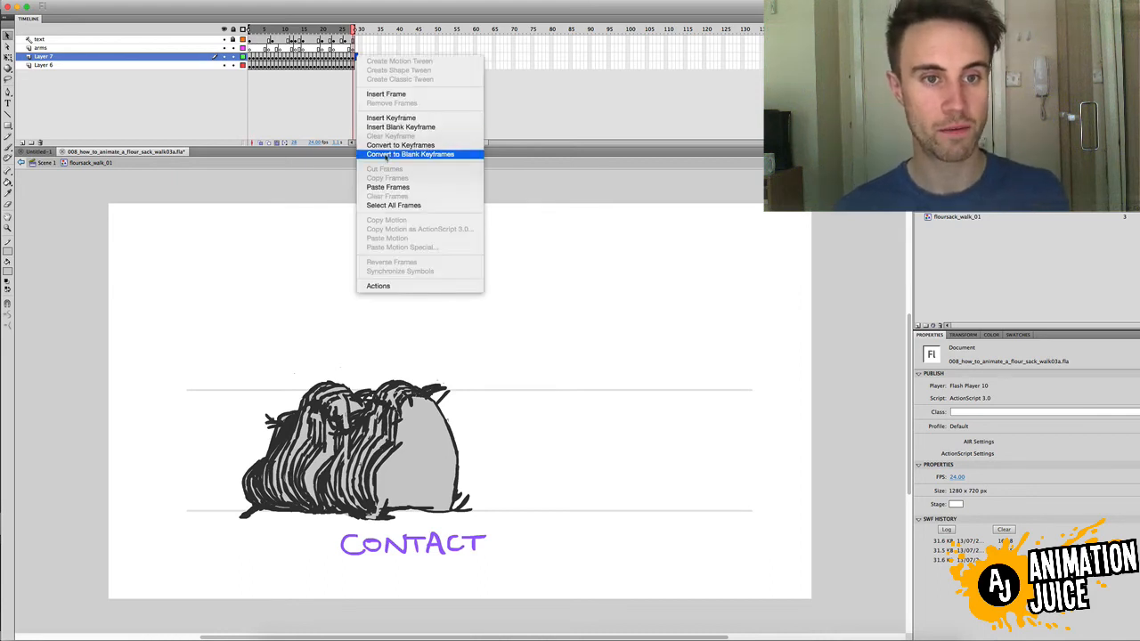
left_click(398, 187)
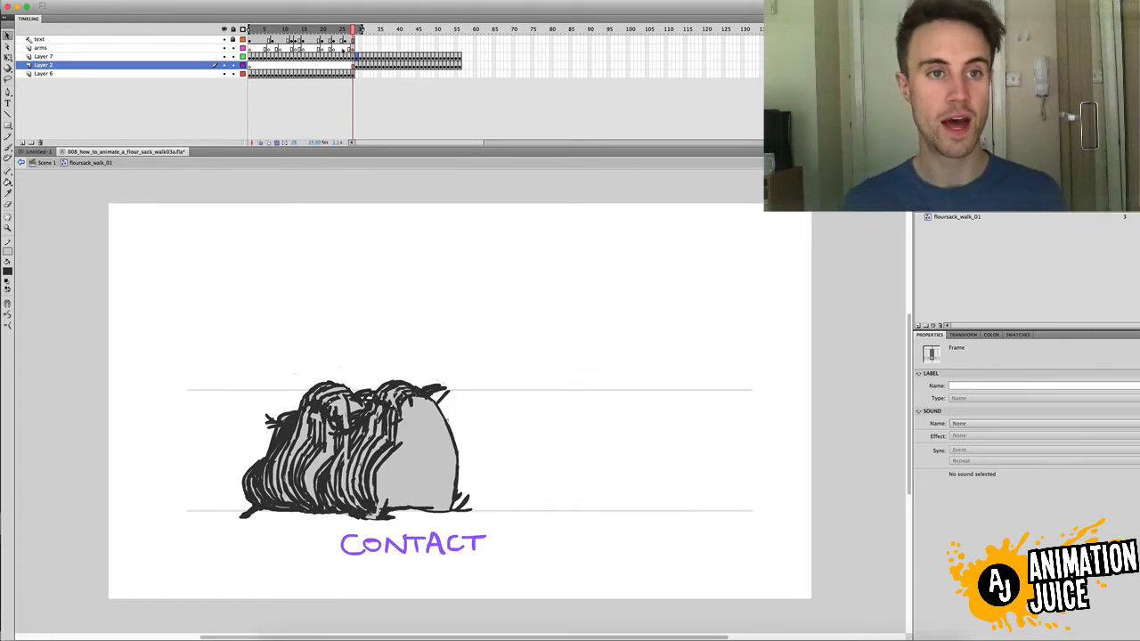
Move the playhead to frame 29 and set the Edit Multiple Frames range to frames 29 through 56.
left_click(278, 142)
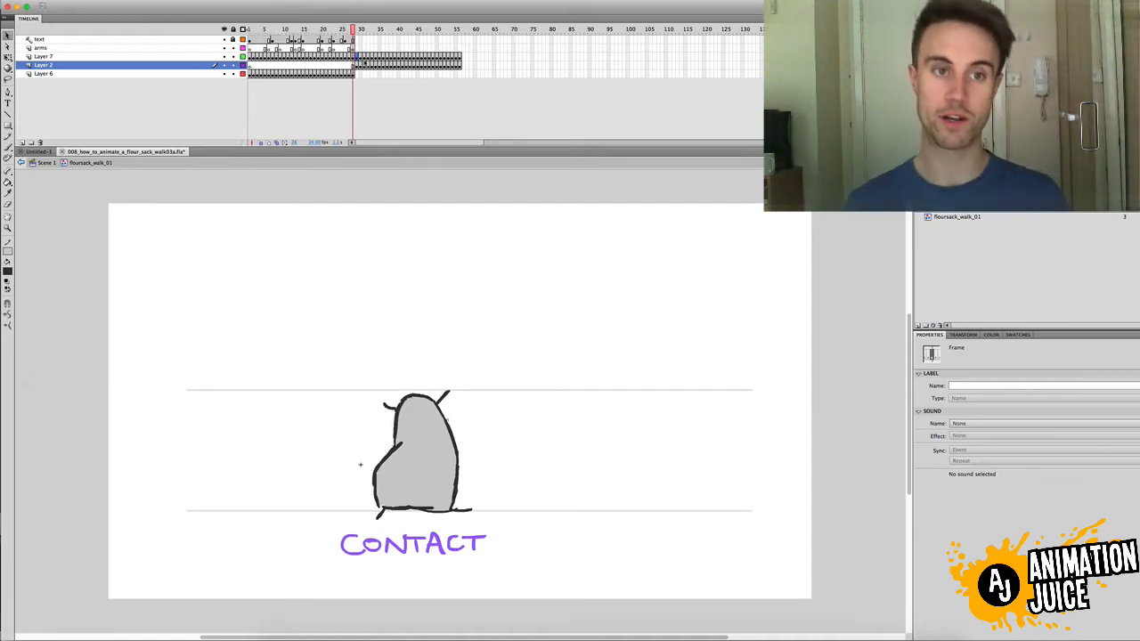
left_click(360, 464)
key("Return")
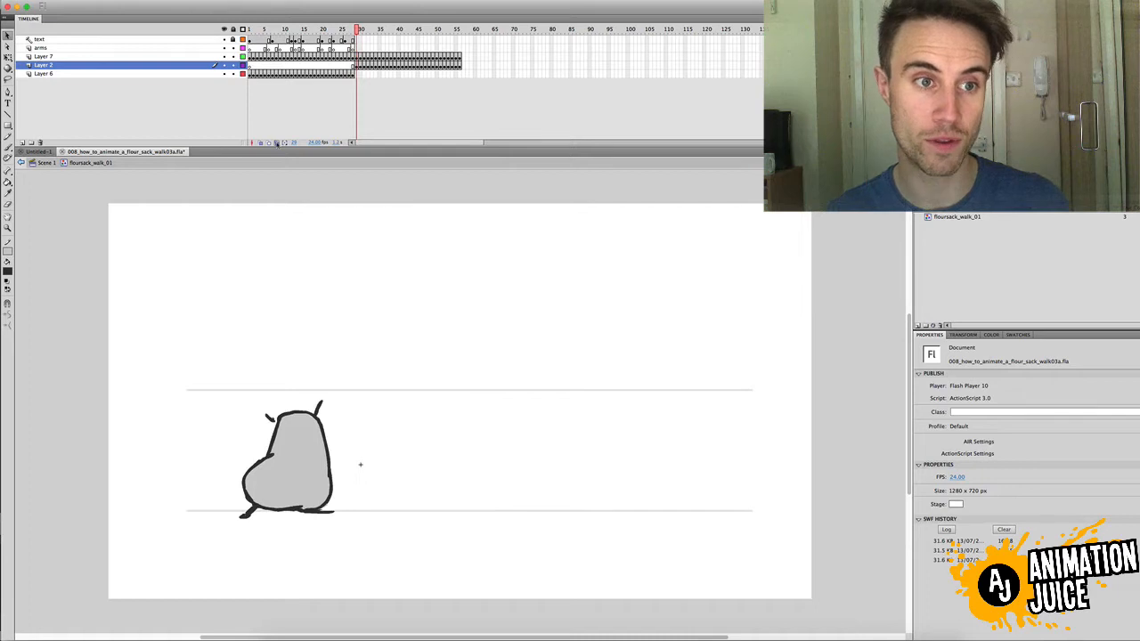
left_click(278, 142)
left_click_drag(255, 31, 363, 31)
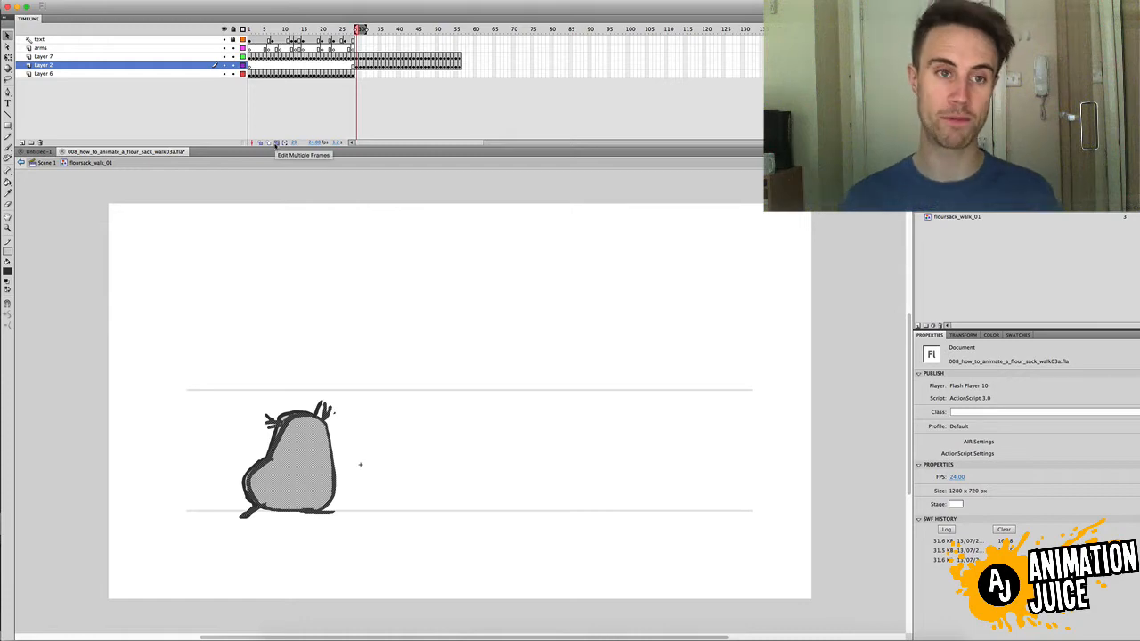
left_click_drag(363, 31, 460, 30)
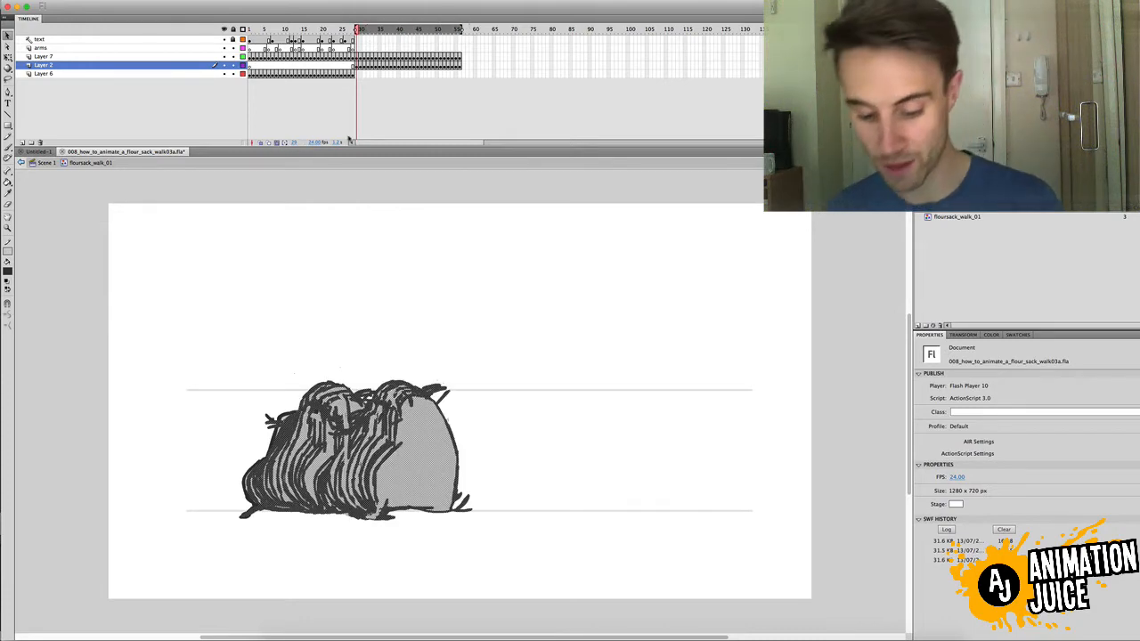
Select all the artwork in frames 29 to 56 and shift it forward to continue from the first walk cycle.
key("super+a")
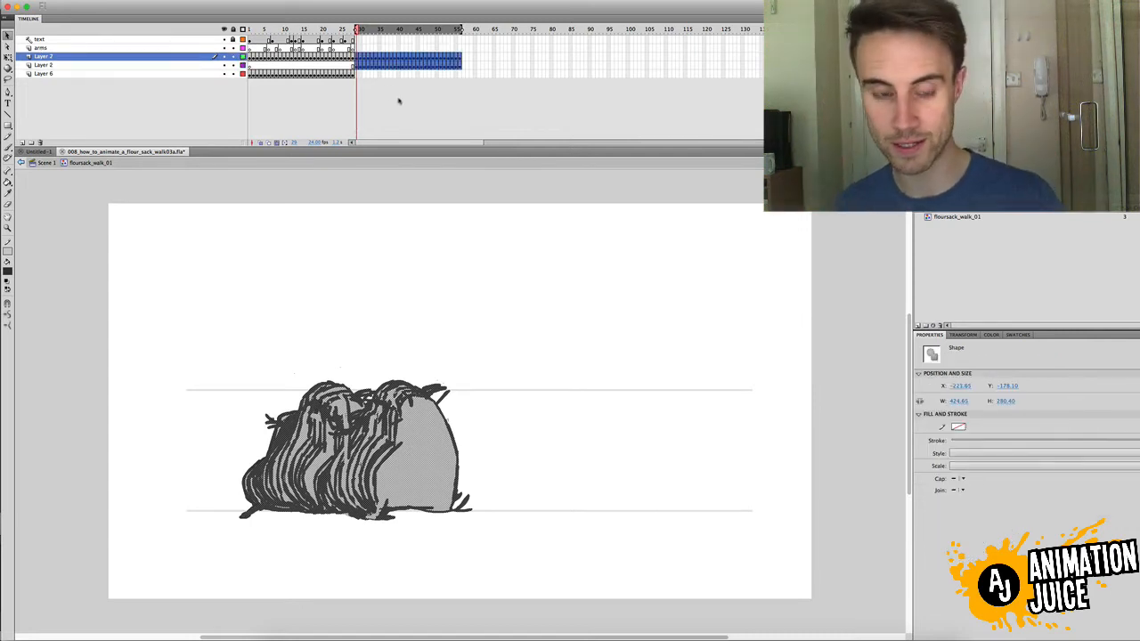
left_click_drag(383, 475, 539, 467)
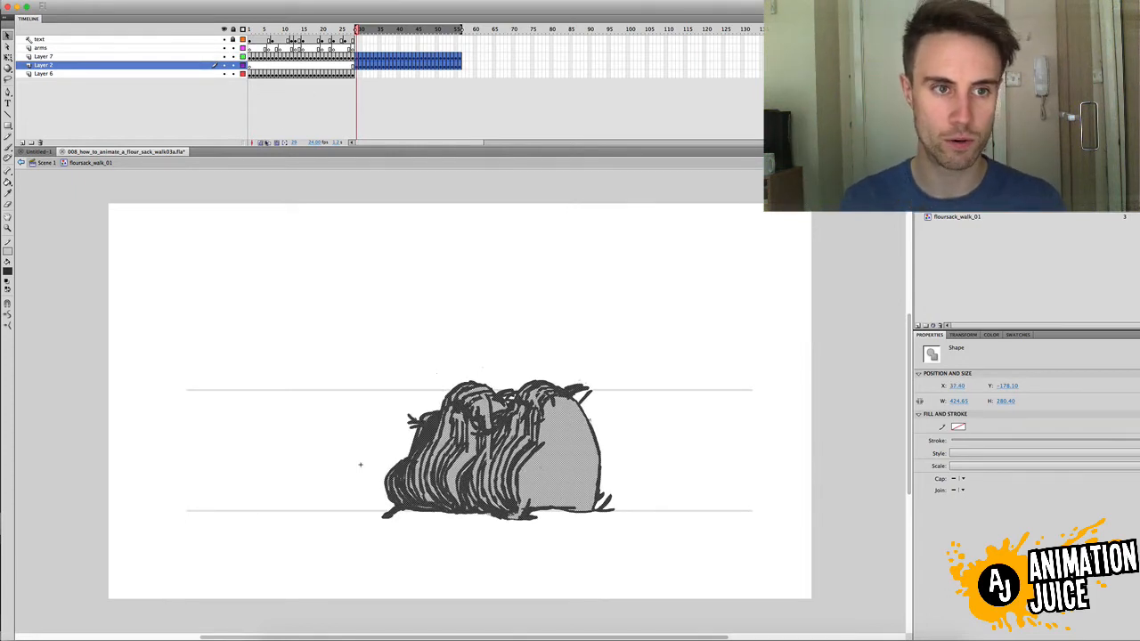
left_click(369, 108)
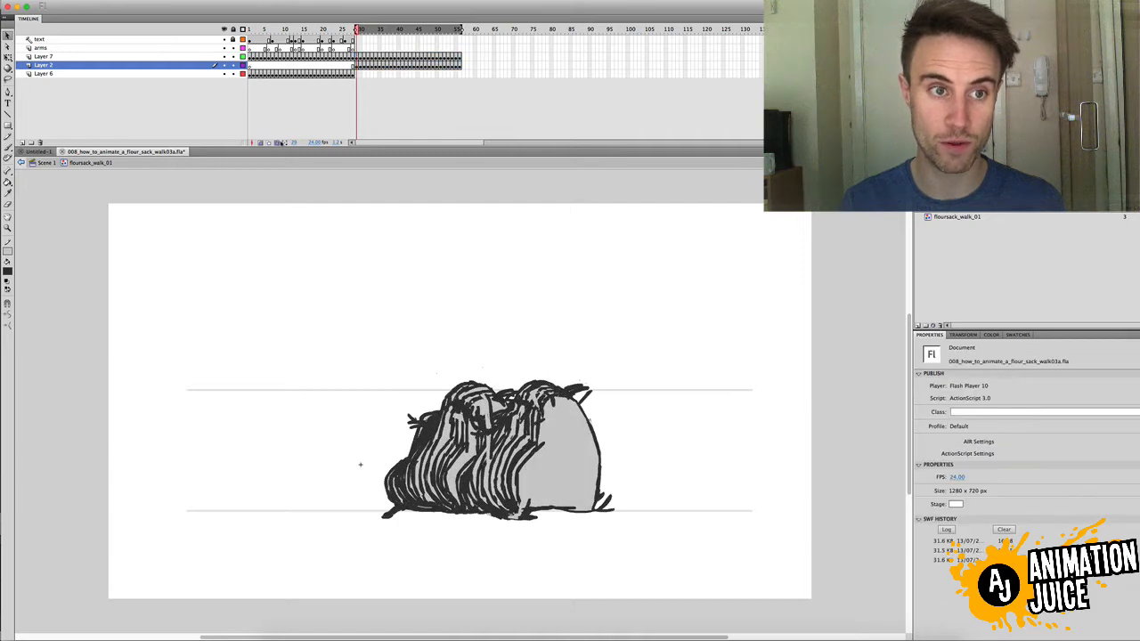
Turn off Edit Multiple Frames, toggle onion skinning, and compare the sack's position on frames 28 and 29.
left_click(279, 143)
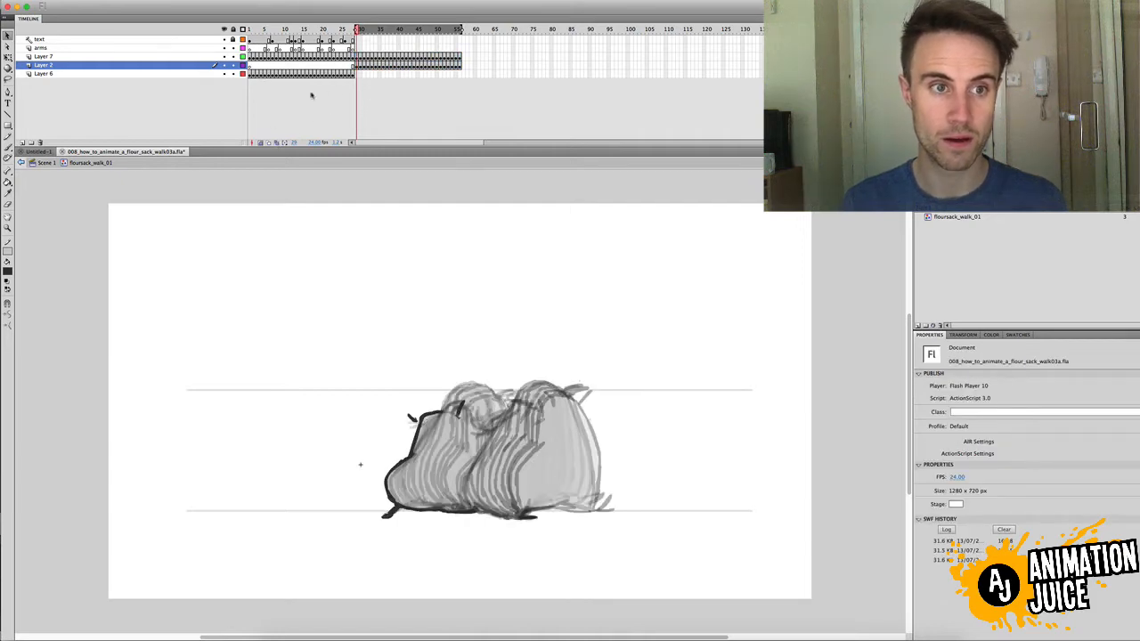
left_click(260, 142)
left_click(353, 30)
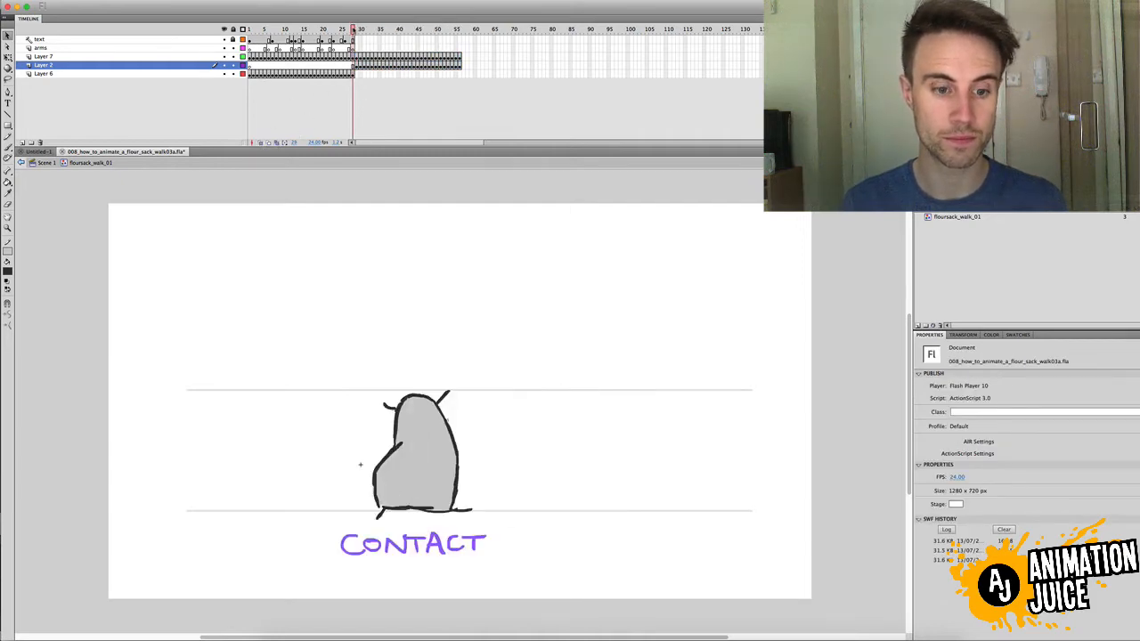
mouse_move(355, 30)
left_mouse_down()
mouse_move(339, 31)
mouse_move(367, 30)
mouse_move(333, 31)
mouse_move(359, 30)
left_mouse_up()
With Edit Multiple Frames on, nudge the artwork of frames 29 to 56 slightly back to X 35.70.
left_click(283, 142)
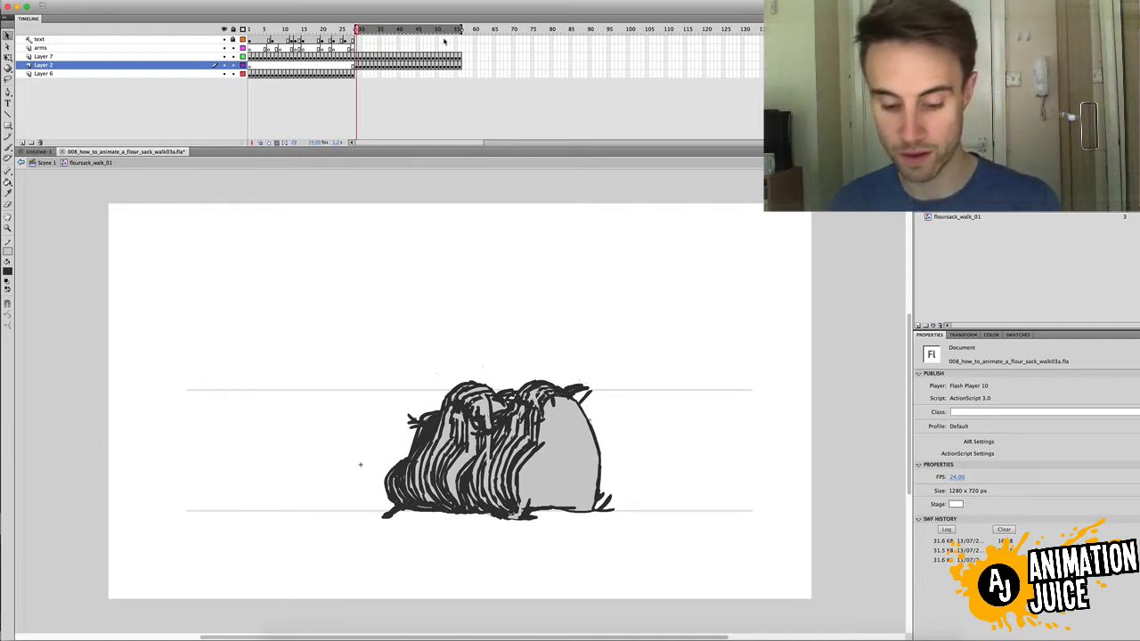
left_click(417, 57)
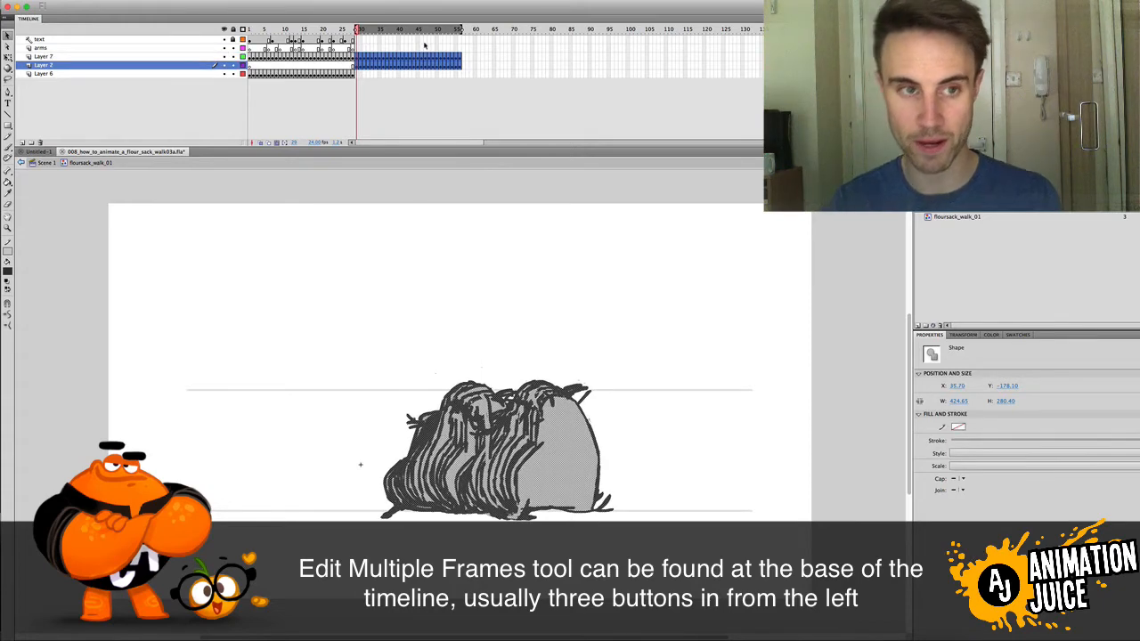
left_click(278, 144)
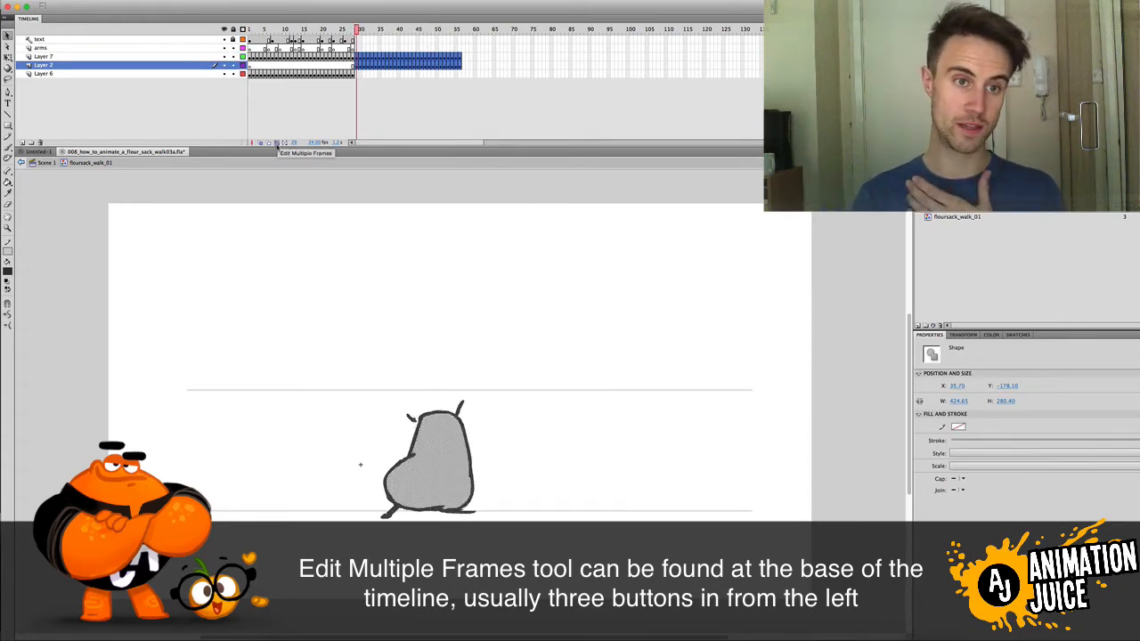
Check the sack's alignment on the frames around the join at frame 29.
left_click(357, 48)
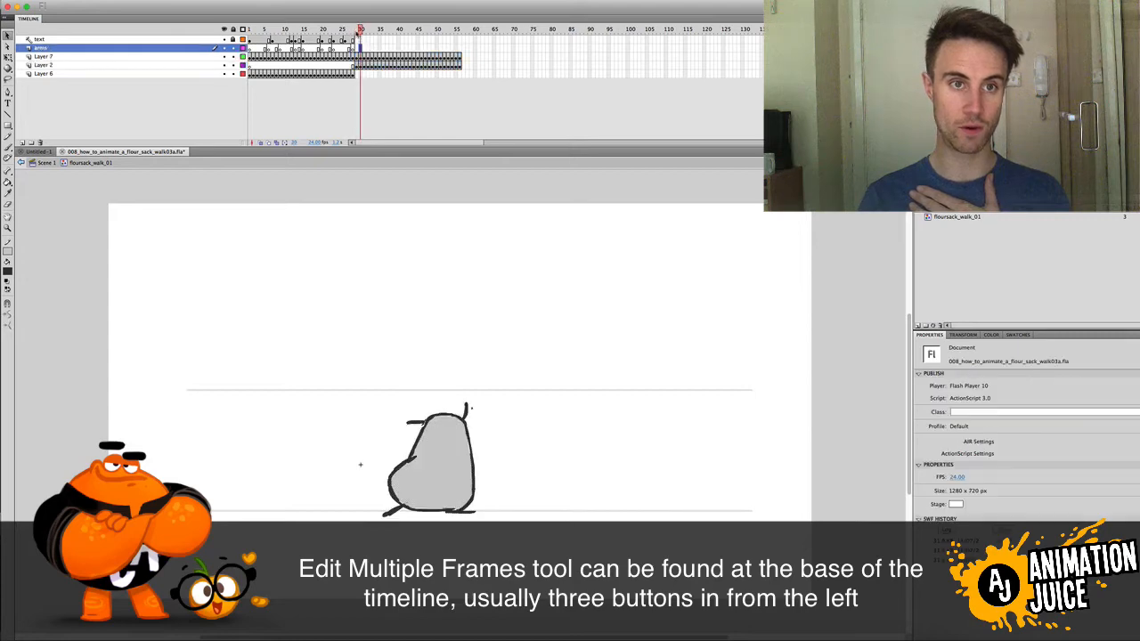
left_click(354, 30)
left_click(360, 65)
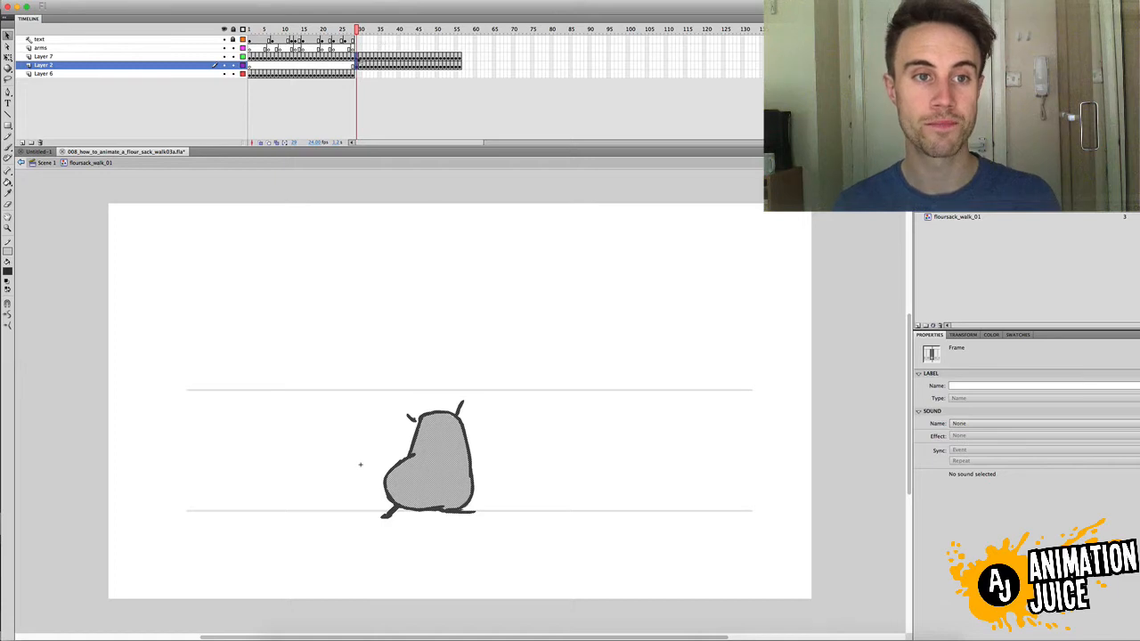
left_click(361, 464)
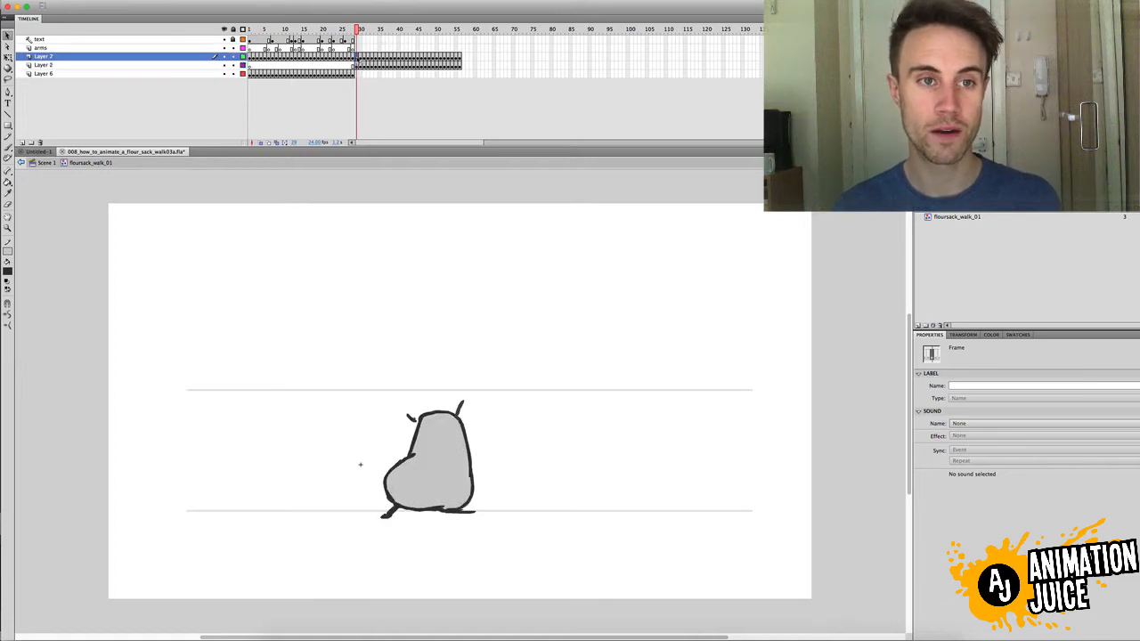
Select frames 29 to 56 of Layer 7 and Layer 2 and nudge the sack slightly backwards along the floor.
mouse_move(358, 59)
left_mouse_down()
mouse_move(386, 57)
mouse_move(342, 48)
mouse_move(389, 64)
mouse_move(463, 65)
mouse_move(357, 65)
left_mouse_up()
left_click(358, 30)
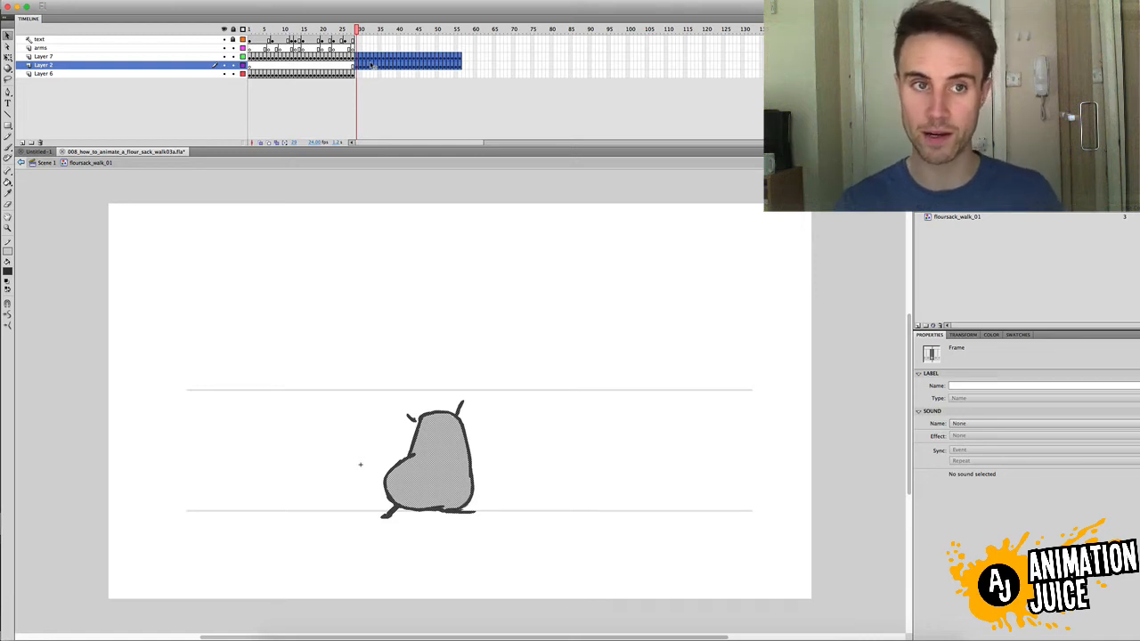
key("Left")
key("Left")
key("Left")
key("Left")
key("Left")
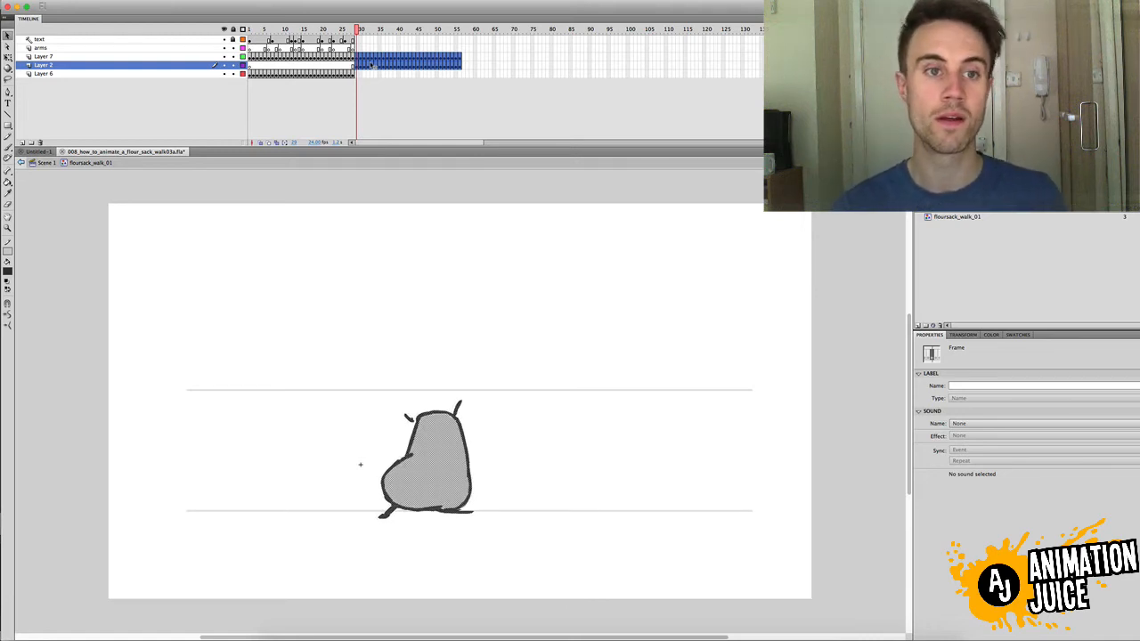
Flip between frames 28 and 29 to examine how the sack's pose lines up across the two cycles.
left_click(360, 33)
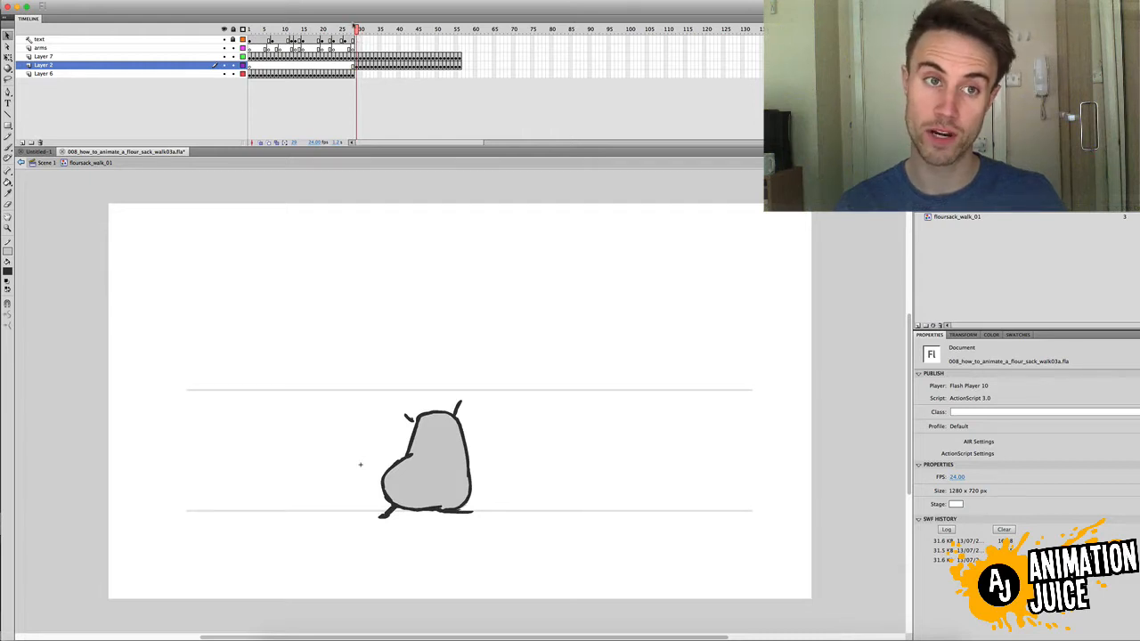
left_click_drag(354, 27, 357, 64)
mouse_move(461, 58)
left_mouse_down()
mouse_move(356, 68)
mouse_move(353, 30)
left_mouse_up()
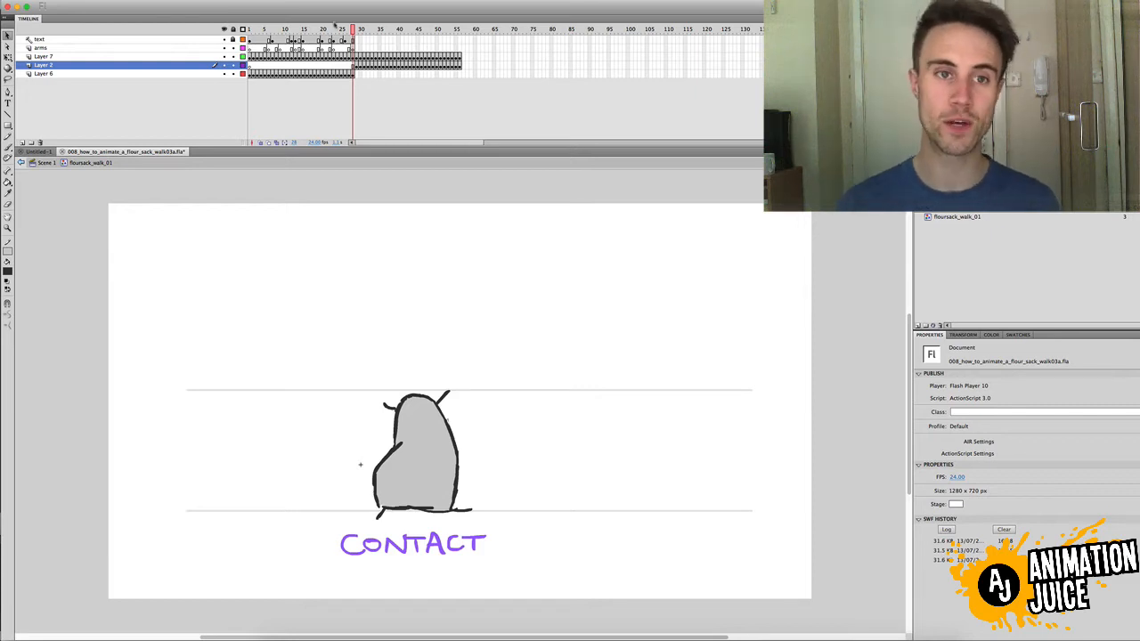
key("Return")
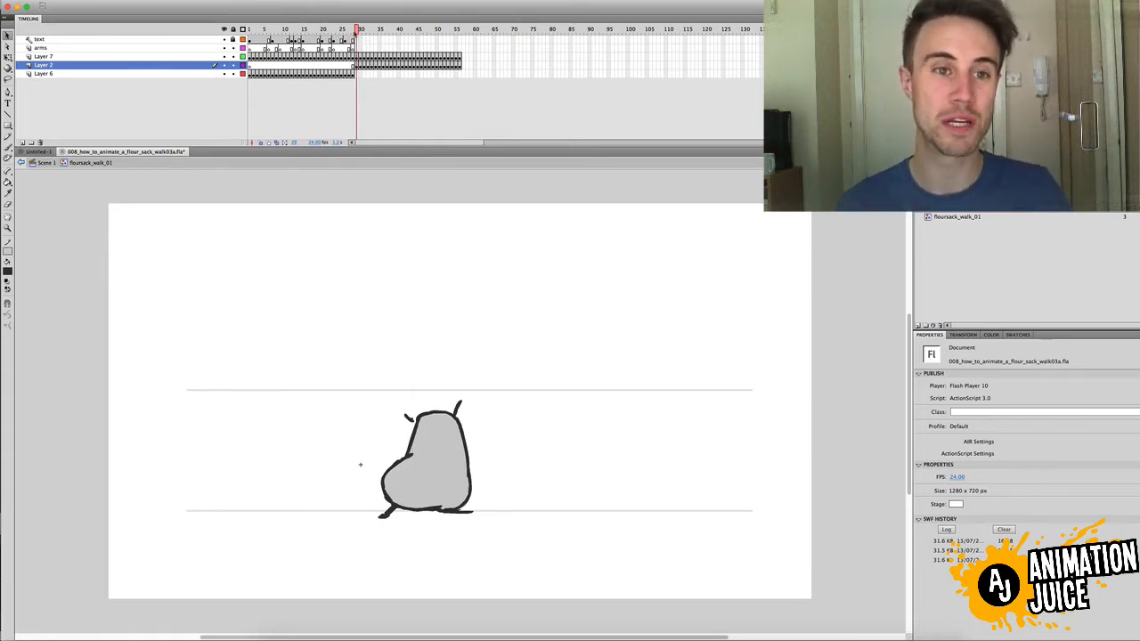
left_click_drag(356, 32, 356, 32)
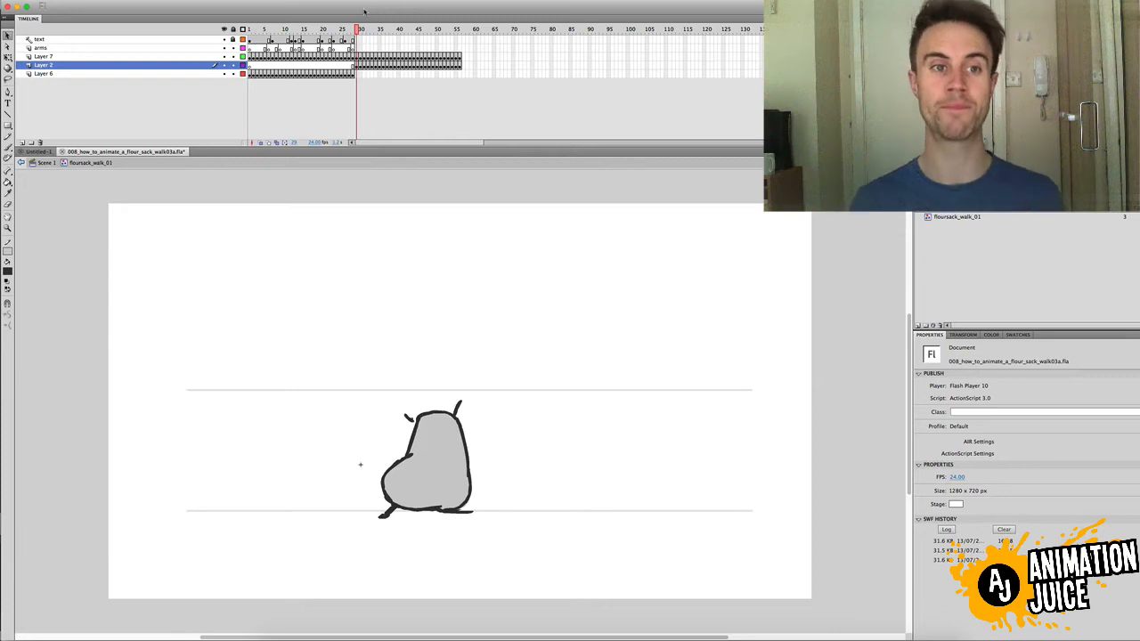
Remove the duplicated frames after frame 28 on Layer 7, Layer 2 and Layer 6, and return to Scene 1.
left_click_drag(458, 57, 355, 73)
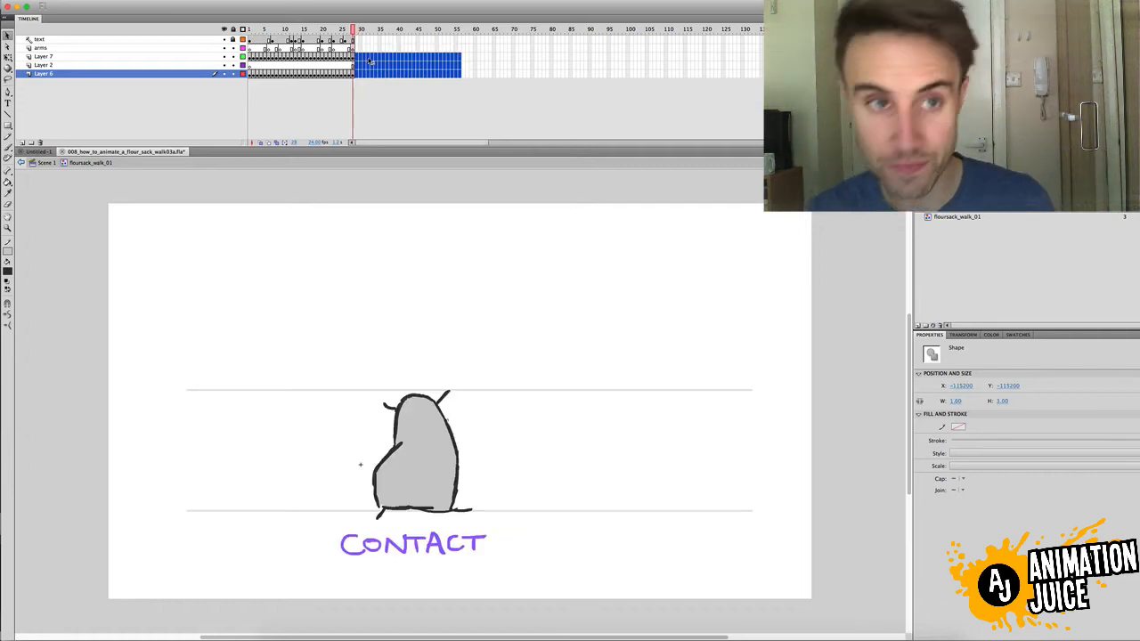
left_click(43, 162)
Examine the sack at the start and end of each cycle on the anim looped layer, and return to frame 1.
key("Return")
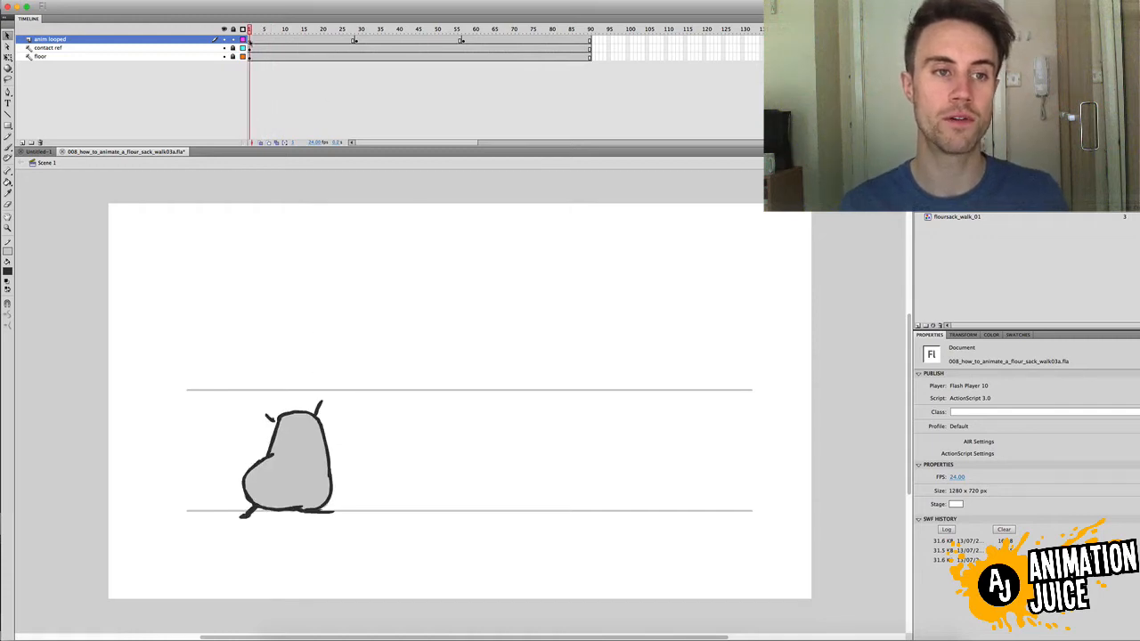
left_click(249, 40)
left_click(355, 41)
left_click(460, 41)
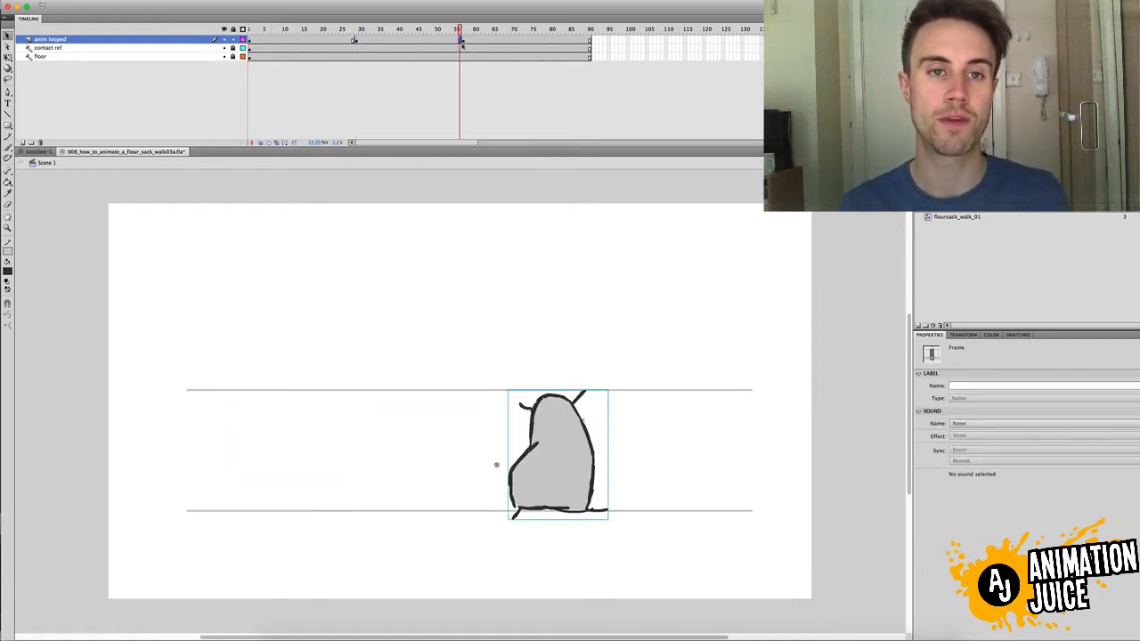
key("period")
left_click(355, 40)
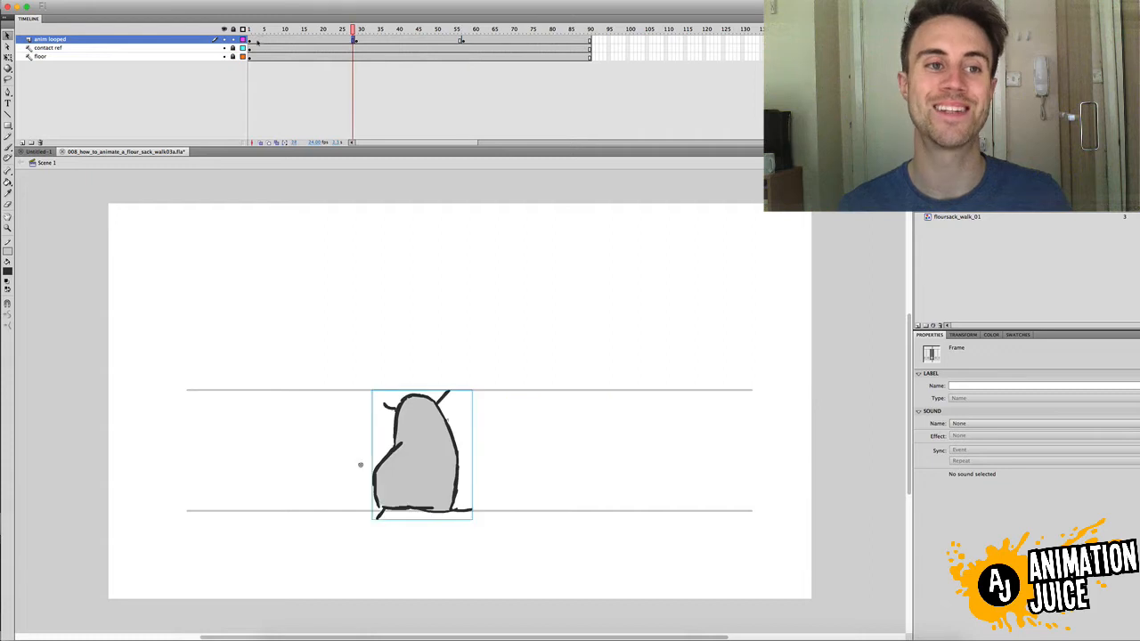
left_click(249, 29)
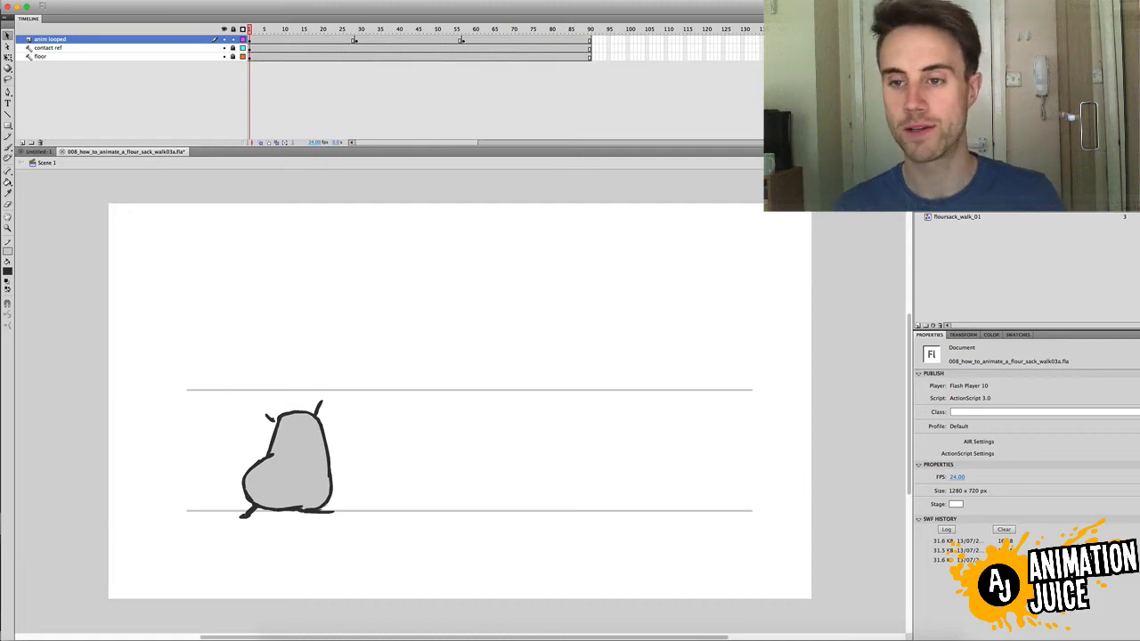
Locate the Library option, open the floursack_walk_01 symbol from the Library, and return to Scene 1.
left_click(317, 2)
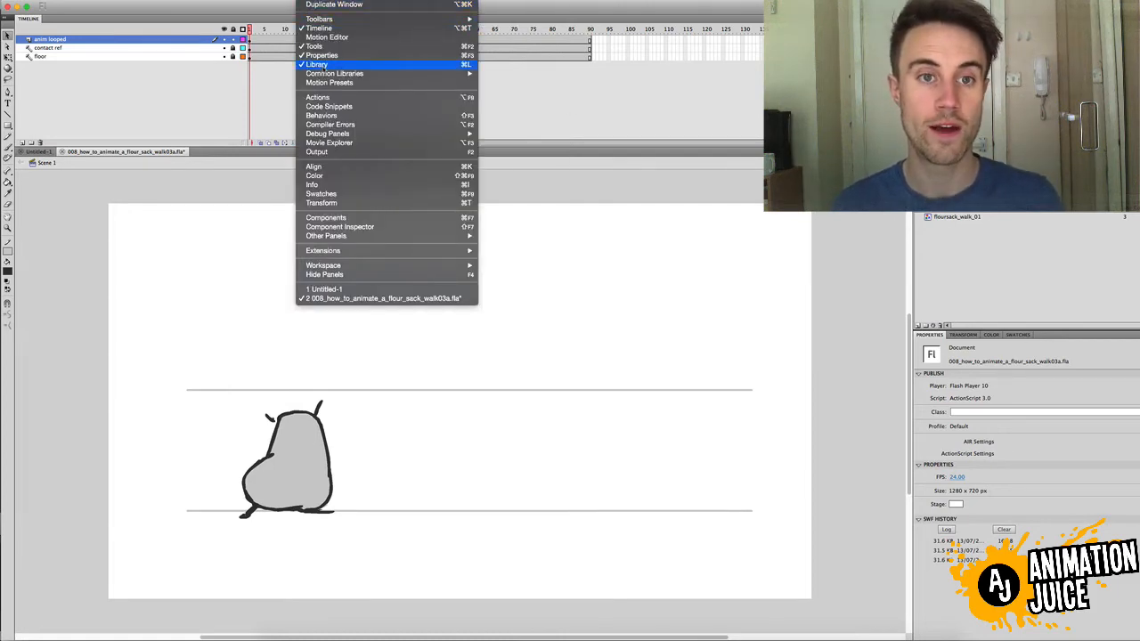
left_click(365, 1)
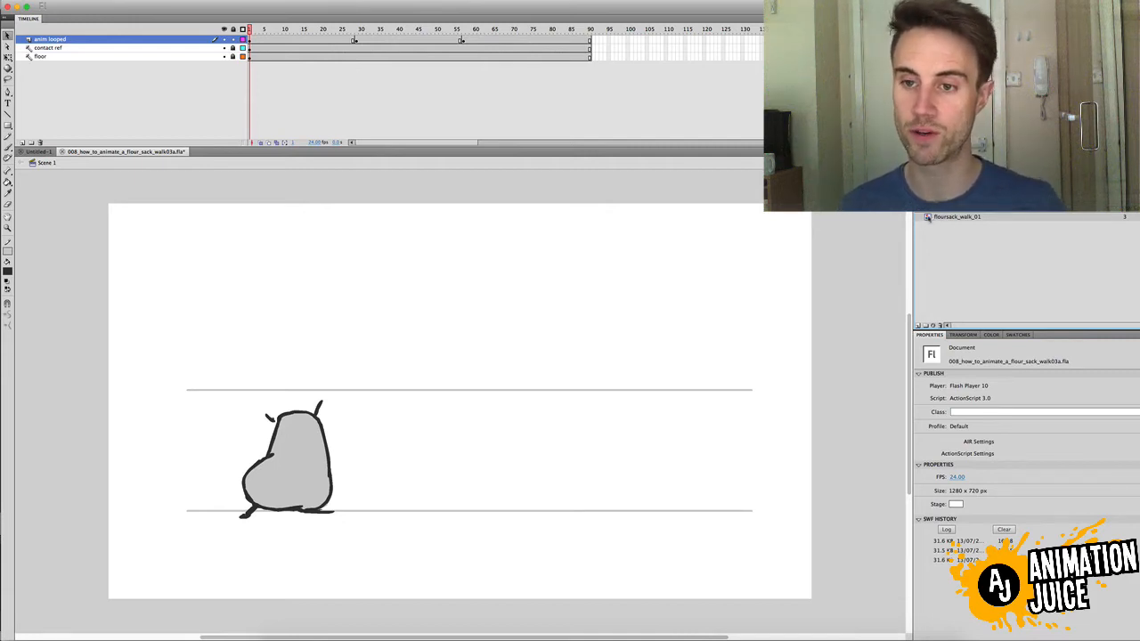
double_click(928, 219)
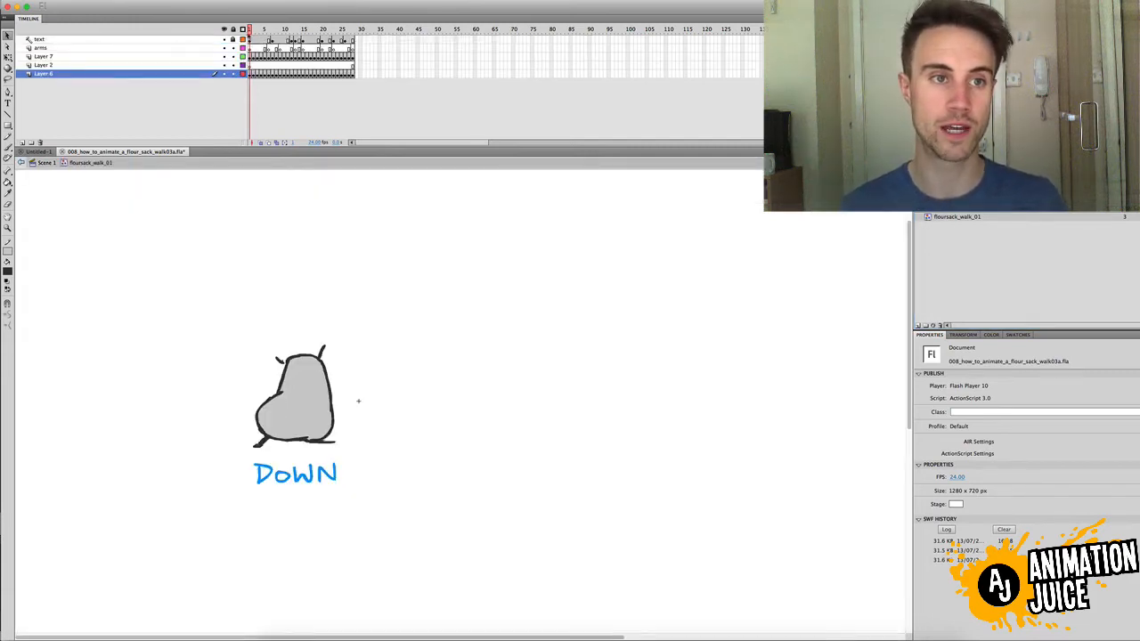
mouse_move(250, 32)
left_mouse_down()
mouse_move(354, 34)
mouse_move(249, 34)
left_mouse_up()
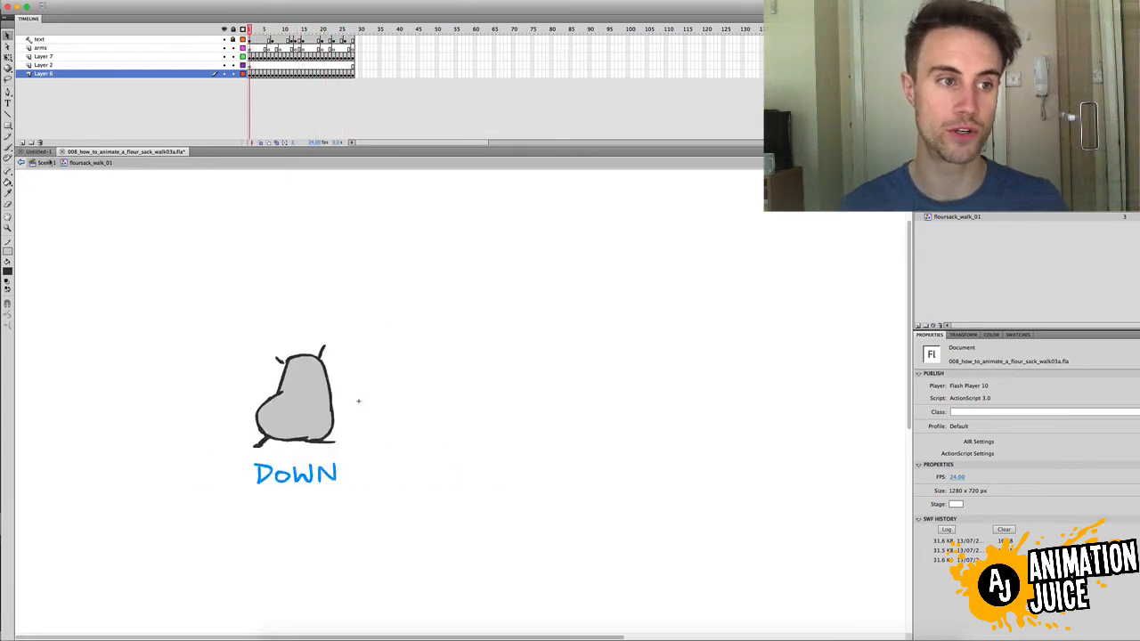
left_click(47, 163)
Open the sack symbol from the stage, highlight its walk frames on all layers, and return to Scene 1 with nothing selected.
left_click(311, 446)
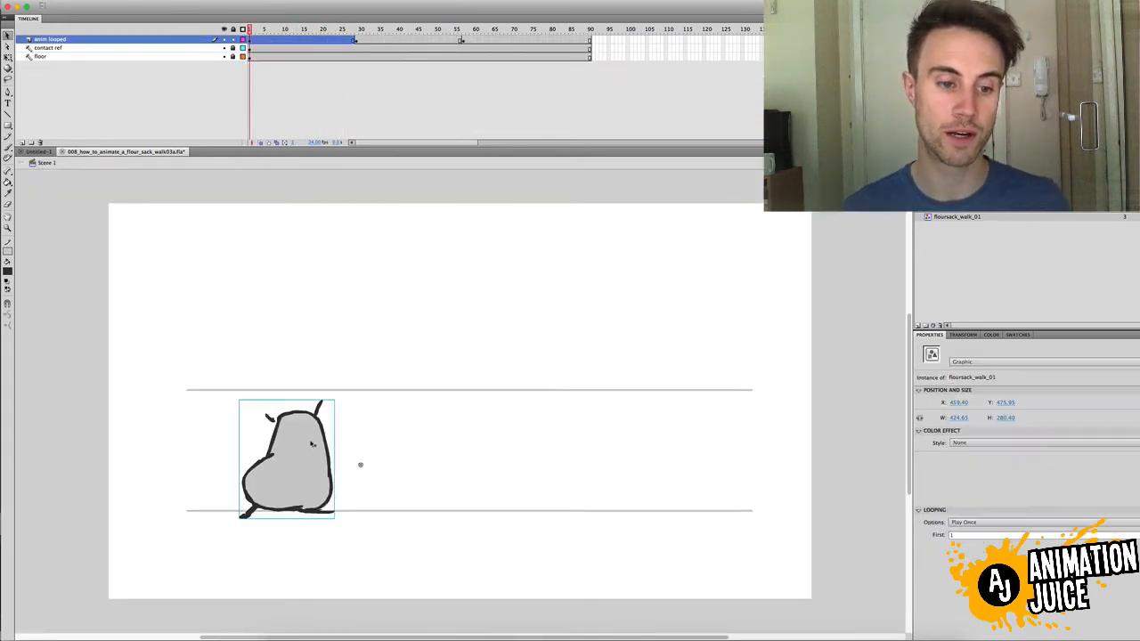
double_click(315, 445)
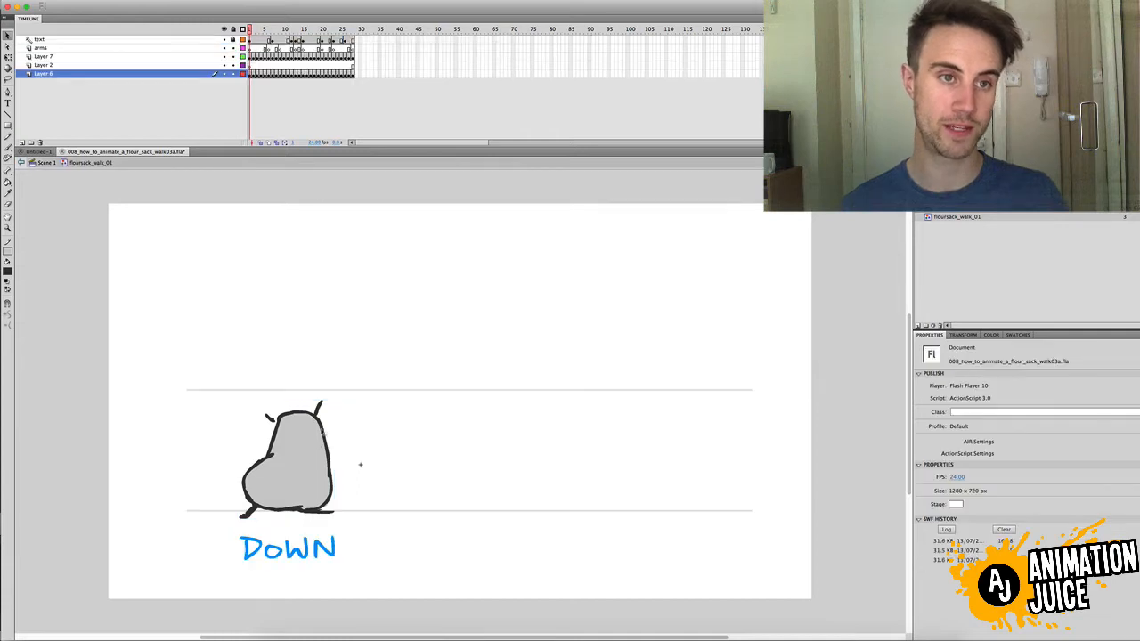
left_click_drag(252, 40, 355, 85)
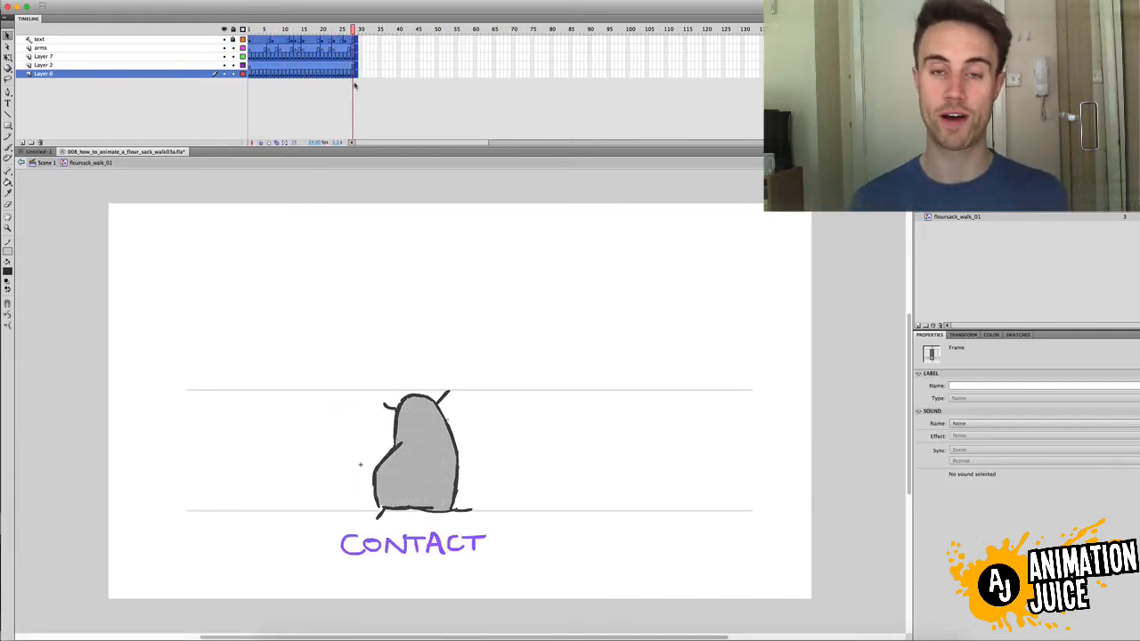
left_click(44, 163)
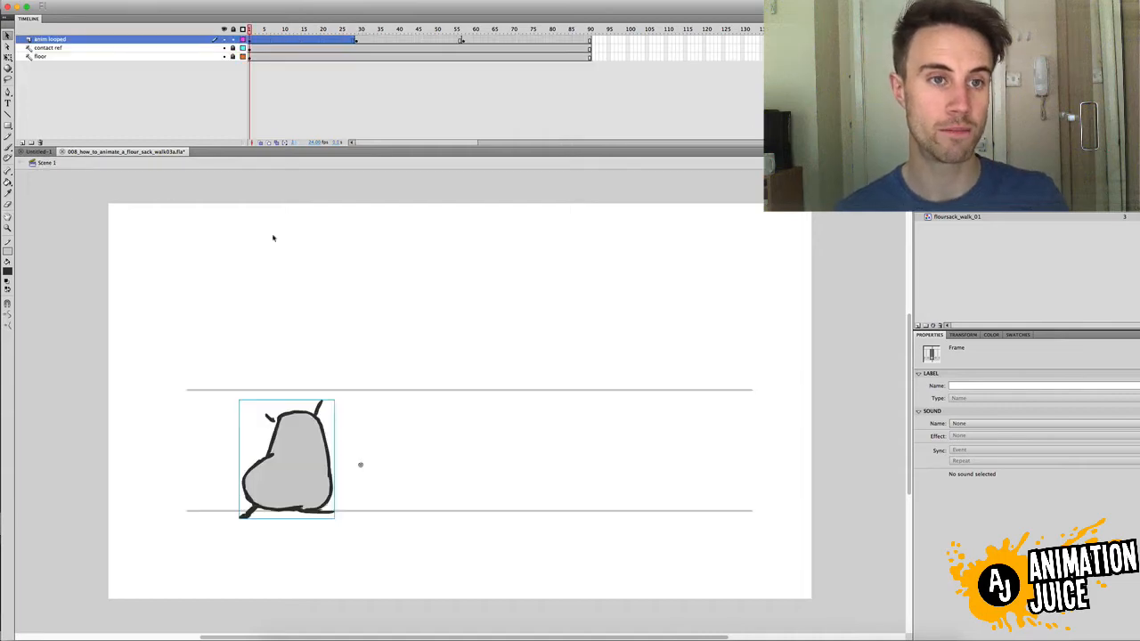
left_click(394, 337)
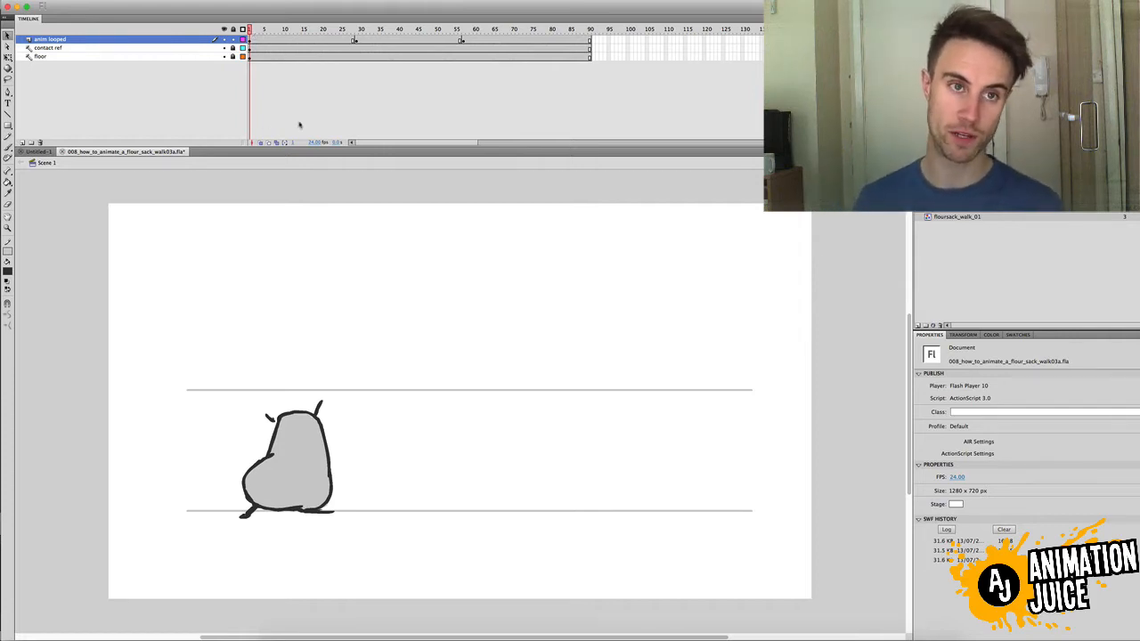
Open the sack symbol from frame 1 and step back and forth through its walk frames between the down and passing poses.
mouse_move(252, 30)
left_mouse_down()
mouse_move(434, 33)
mouse_move(580, 55)
mouse_move(176, 18)
left_mouse_up()
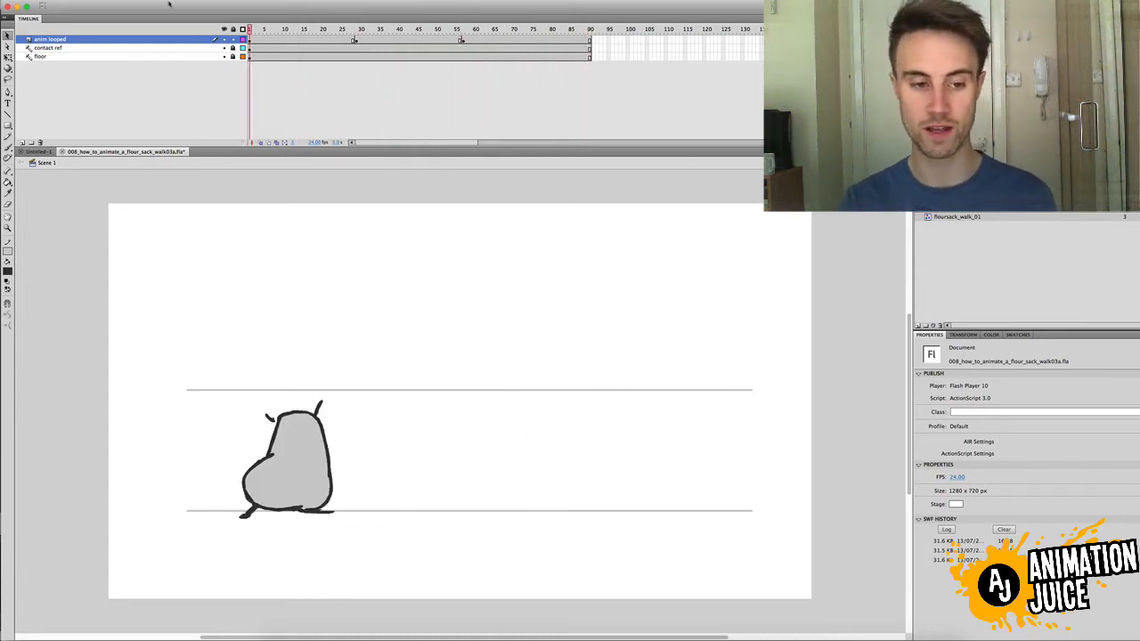
left_click(303, 440)
double_click(319, 428)
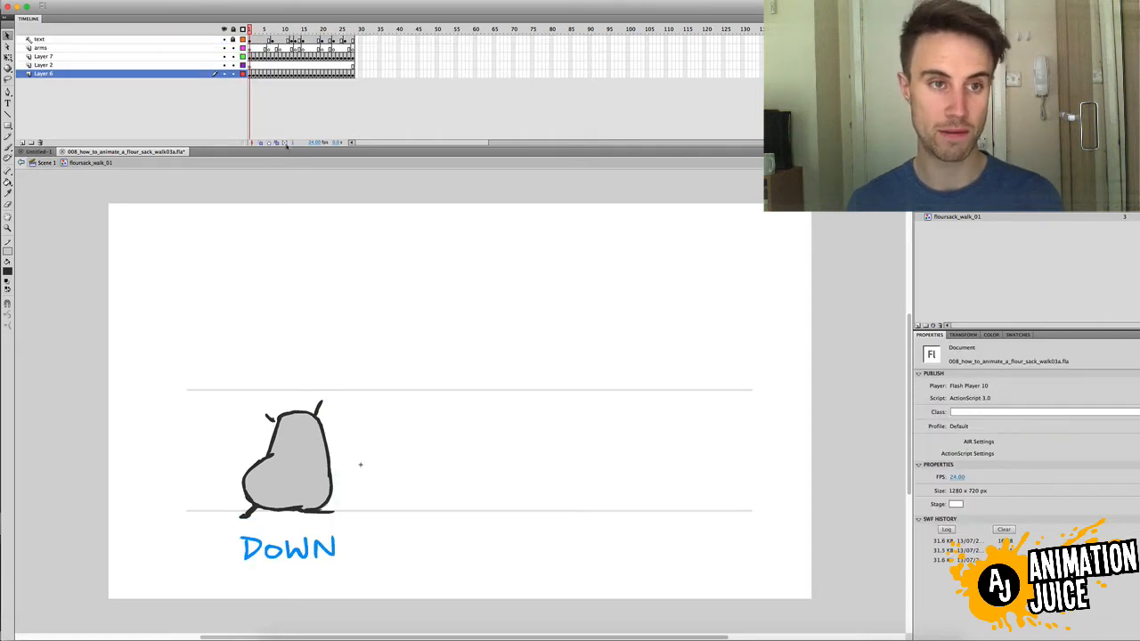
key("period")
key("period")
key("period")
key("period")
key("period")
key("period")
key("period")
key("period")
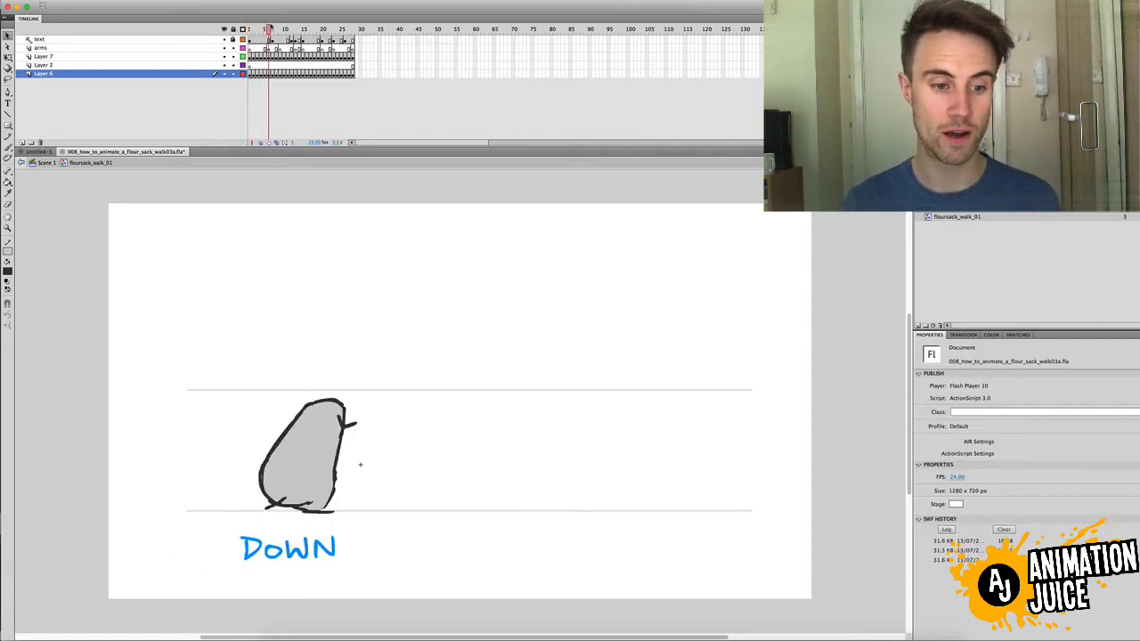
key("period")
key("period")
key("comma")
key("comma")
key("comma")
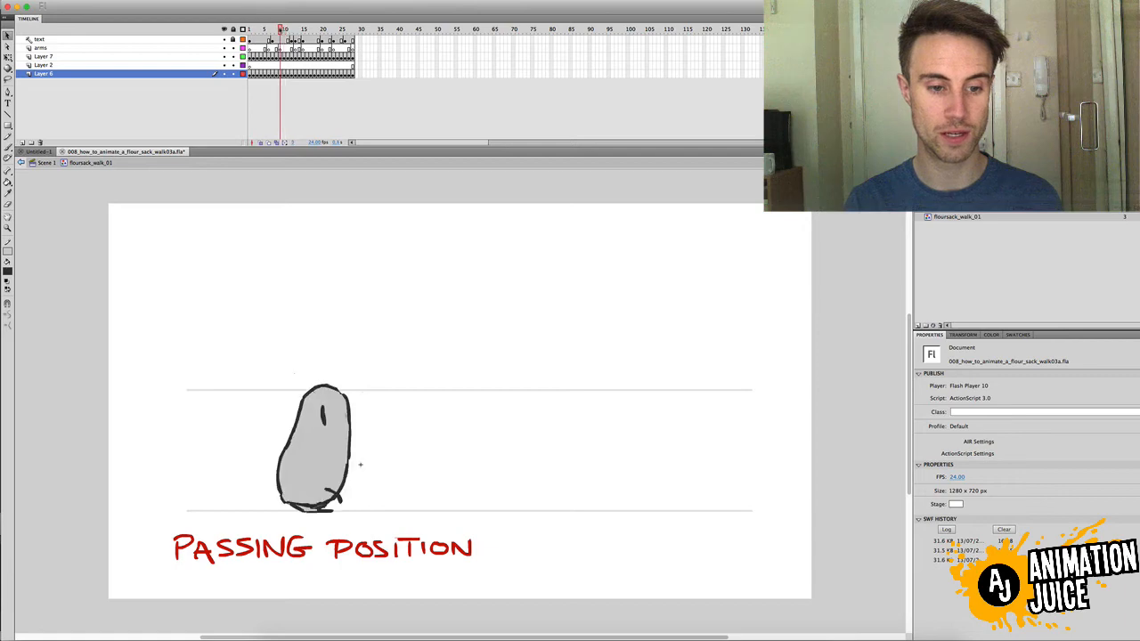
key("comma")
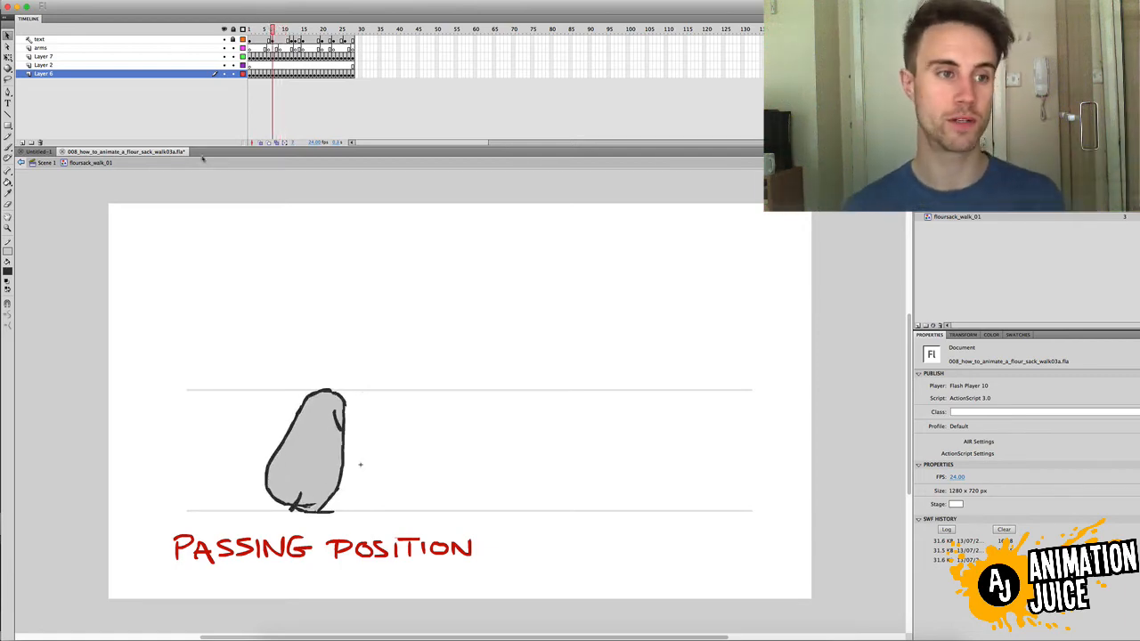
key("comma")
key("comma")
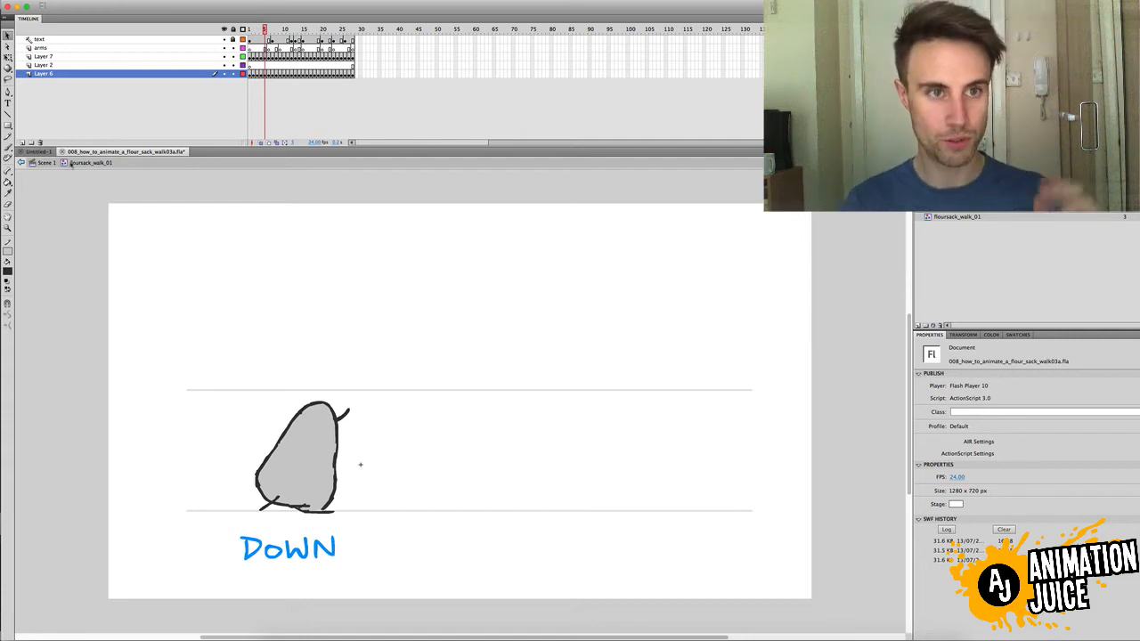
Play the walk inside the symbol from frame 1 and return to Scene 1 with nothing selected.
left_click_drag(260, 29, 248, 29)
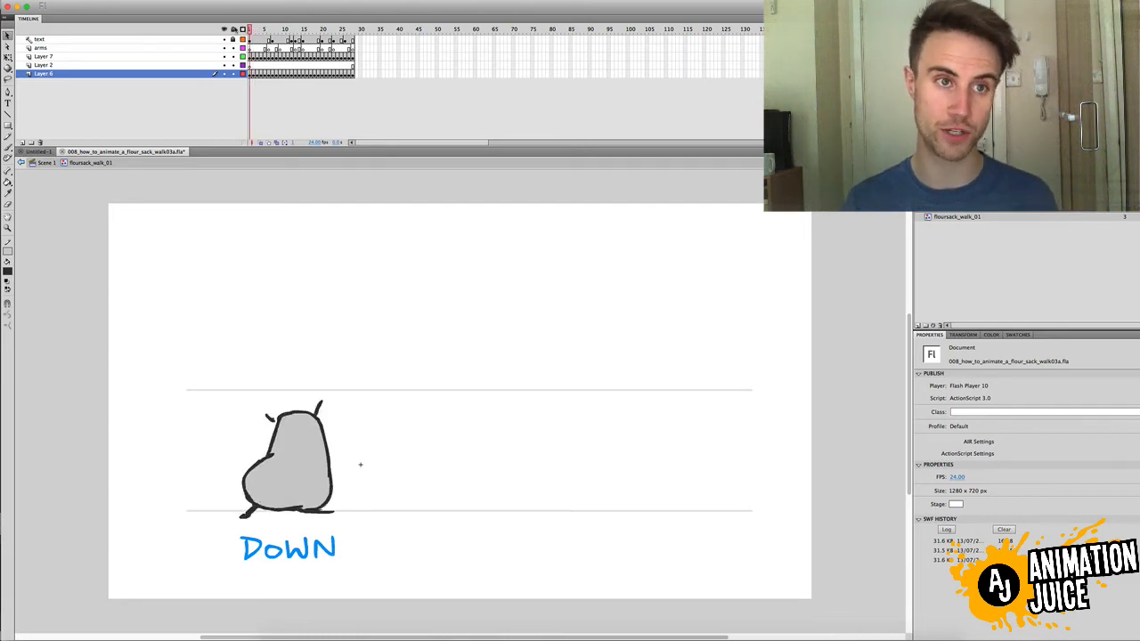
key("Return")
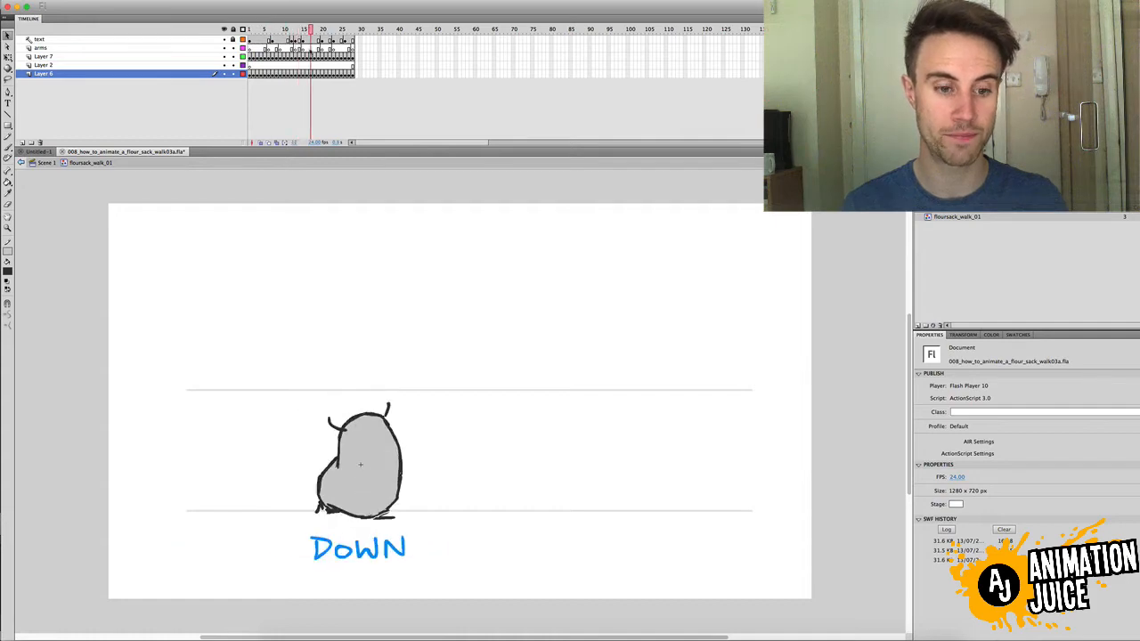
left_click(46, 162)
left_click(360, 464)
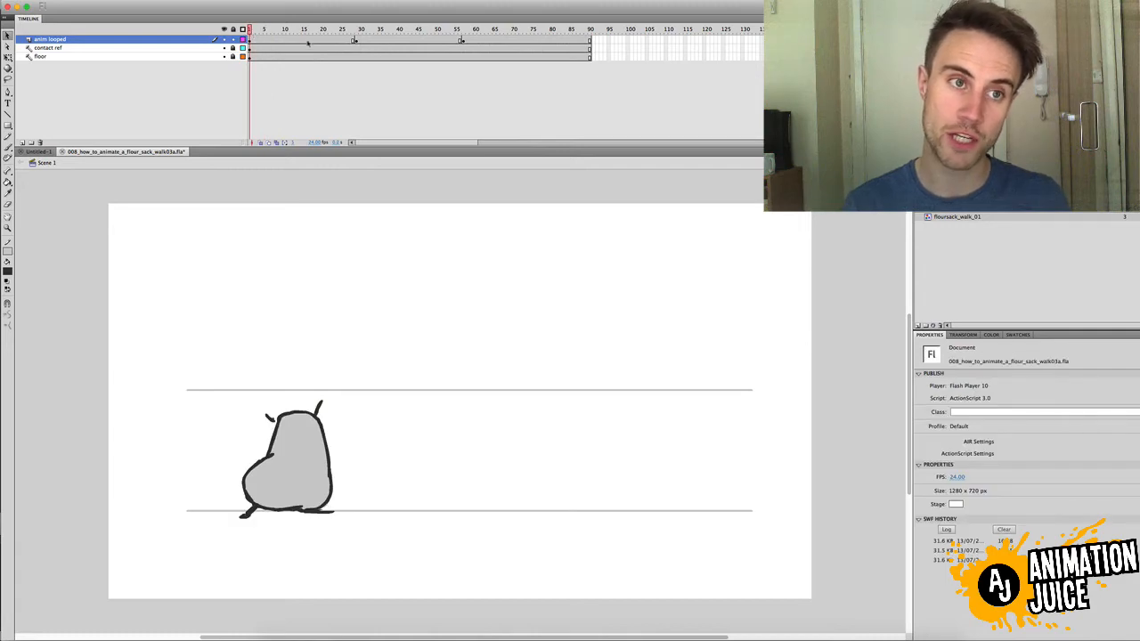
Compare the sack's position at the three keyframes on the anim looped layer and return to frame 1.
left_click(249, 40)
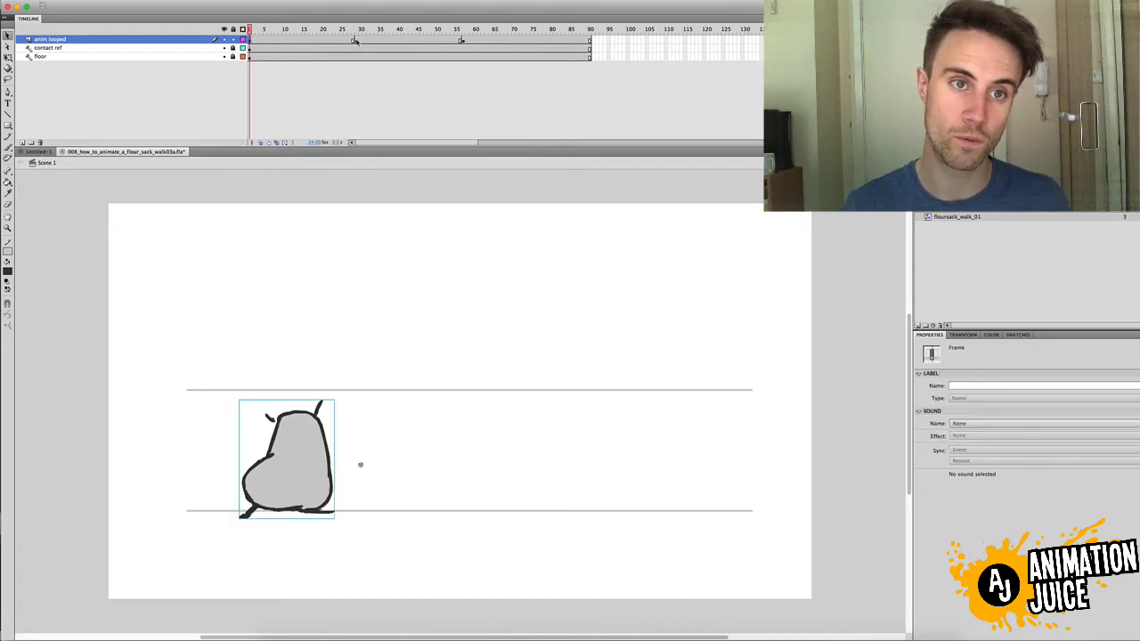
left_click(356, 41)
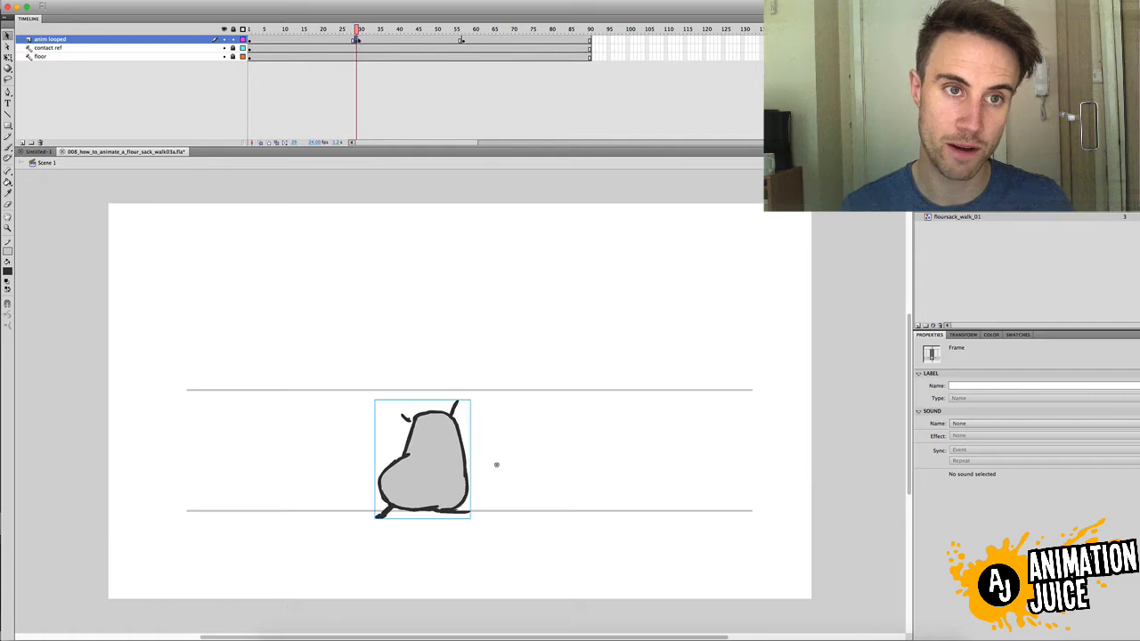
left_click(462, 41)
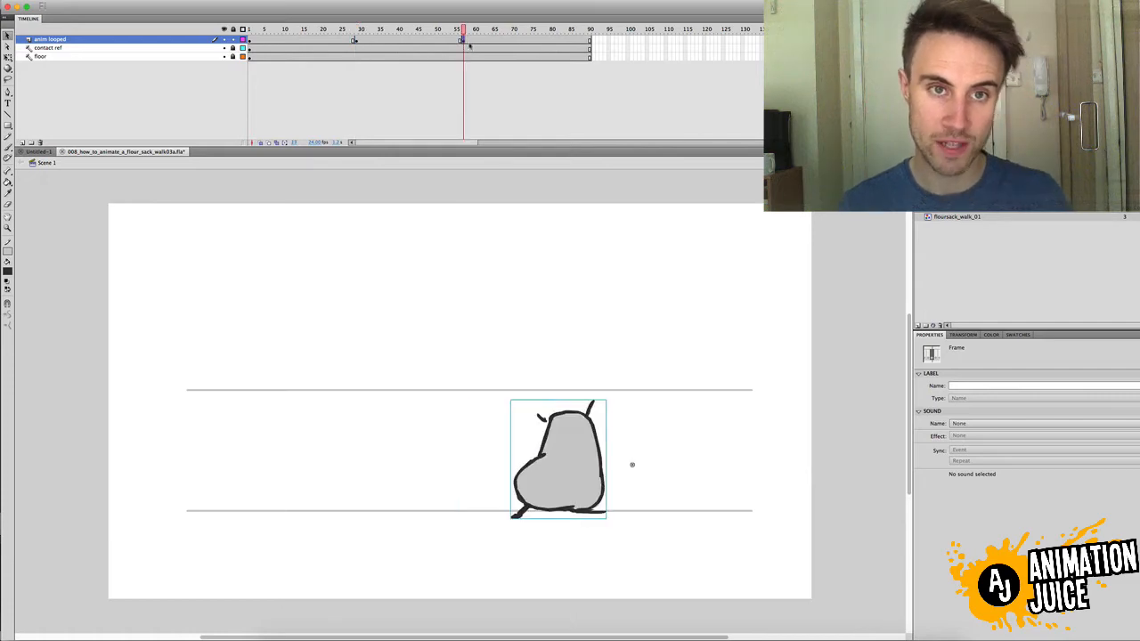
left_click_drag(355, 29, 227, 86)
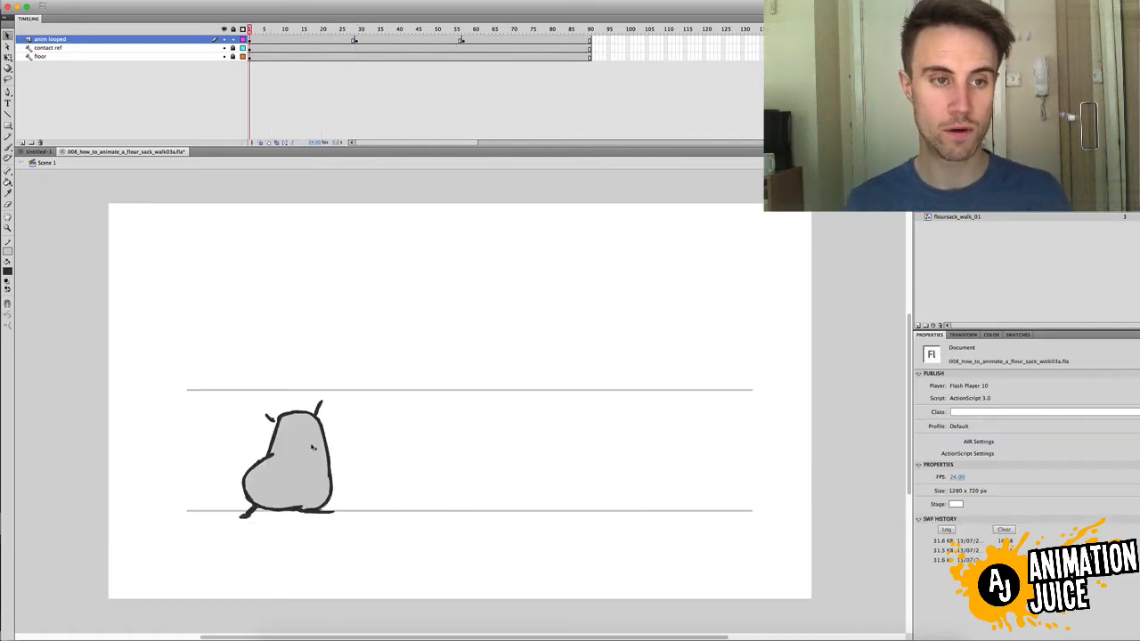
Inside the sack symbol, add a layer above arms and brush a red scribble over and above the sack.
double_click(314, 445)
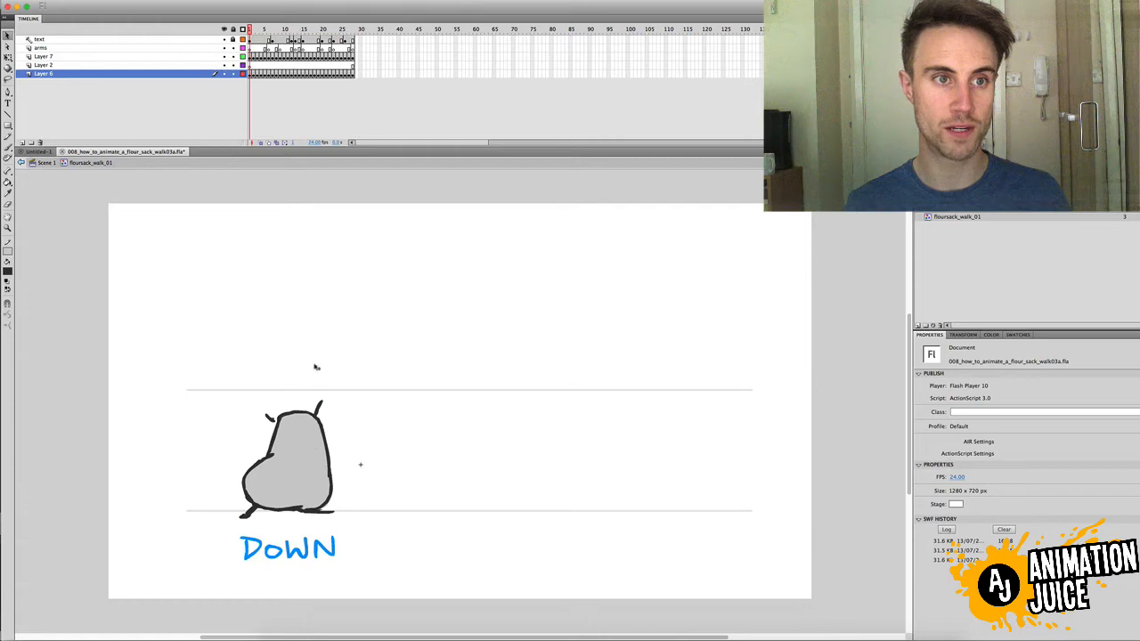
left_click(116, 47)
left_click(22, 143)
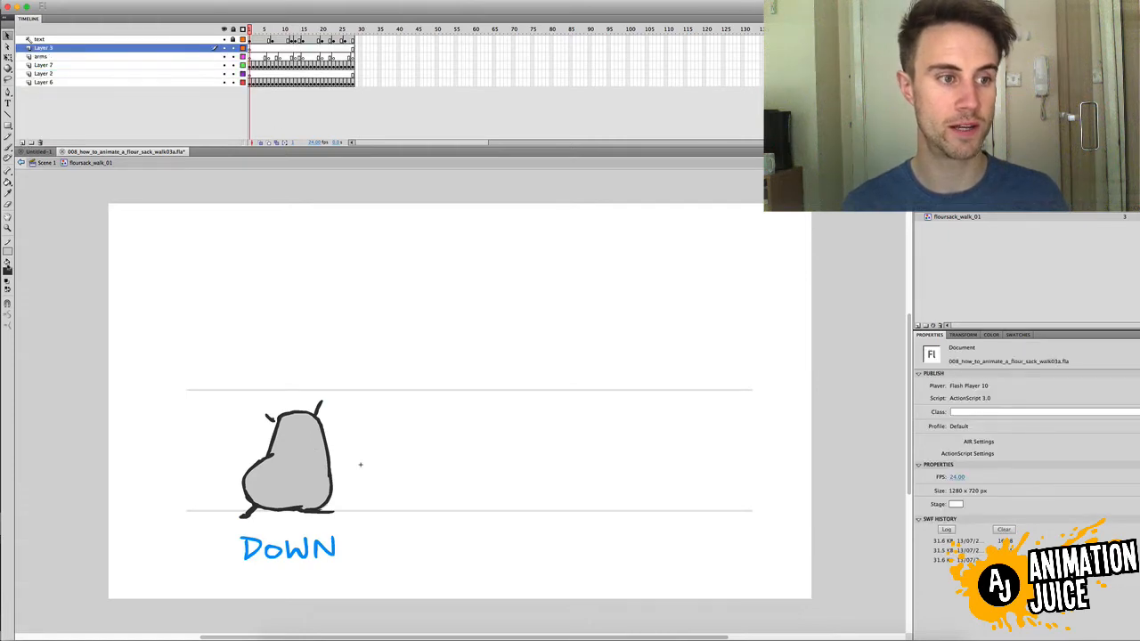
left_click(8, 270)
left_click(122, 333)
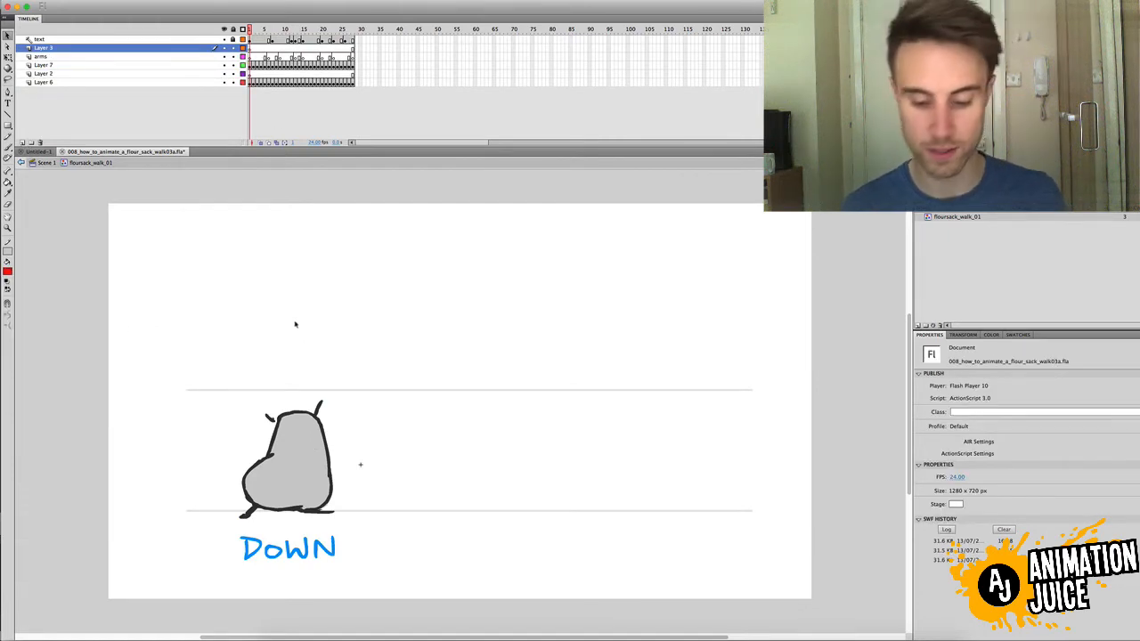
key("b")
mouse_move(301, 307)
left_mouse_down()
mouse_move(249, 360)
mouse_move(328, 347)
mouse_move(336, 392)
mouse_move(270, 450)
left_mouse_up()
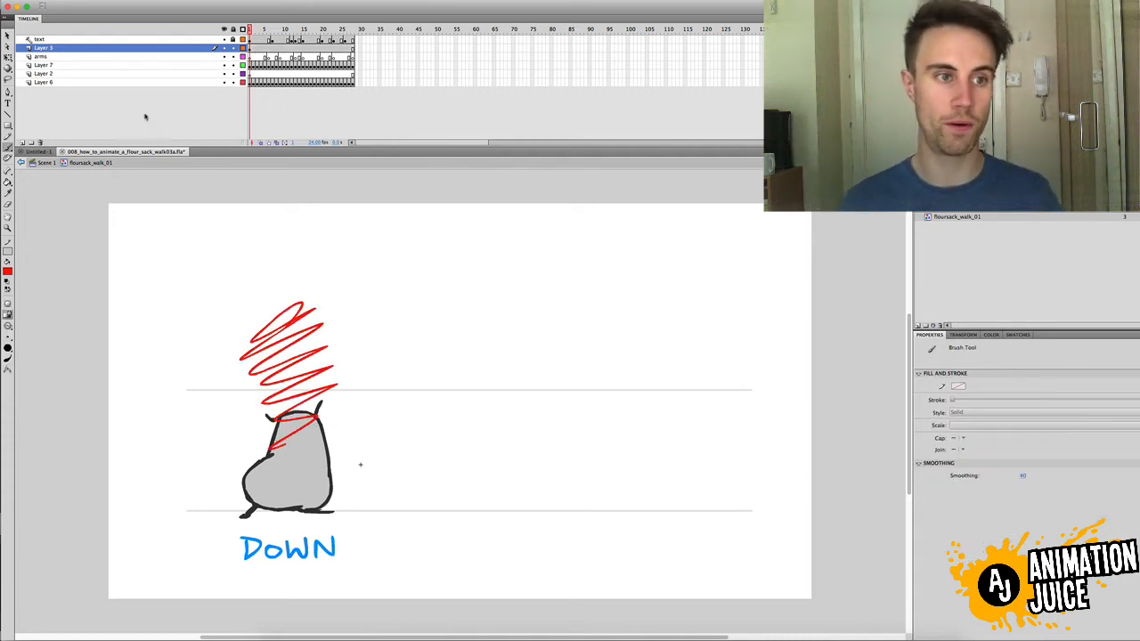
Return to Scene 1, scrub from frame 1 to 90 to check the scribble in each cycle, and activate the Selection tool.
left_click(45, 162)
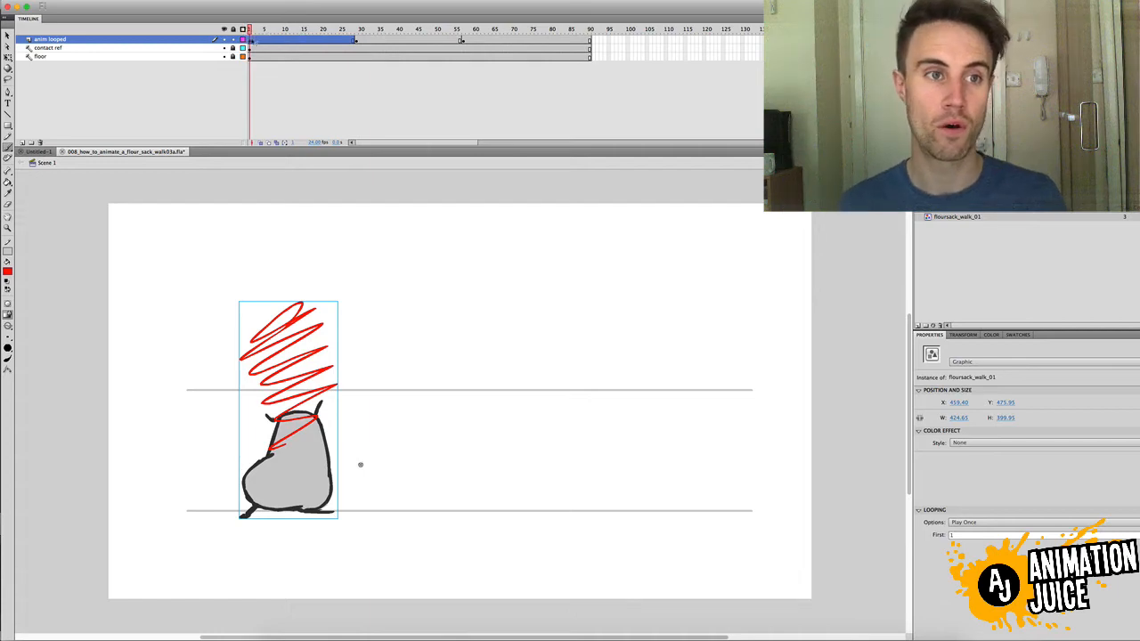
left_click_drag(249, 30, 592, 35)
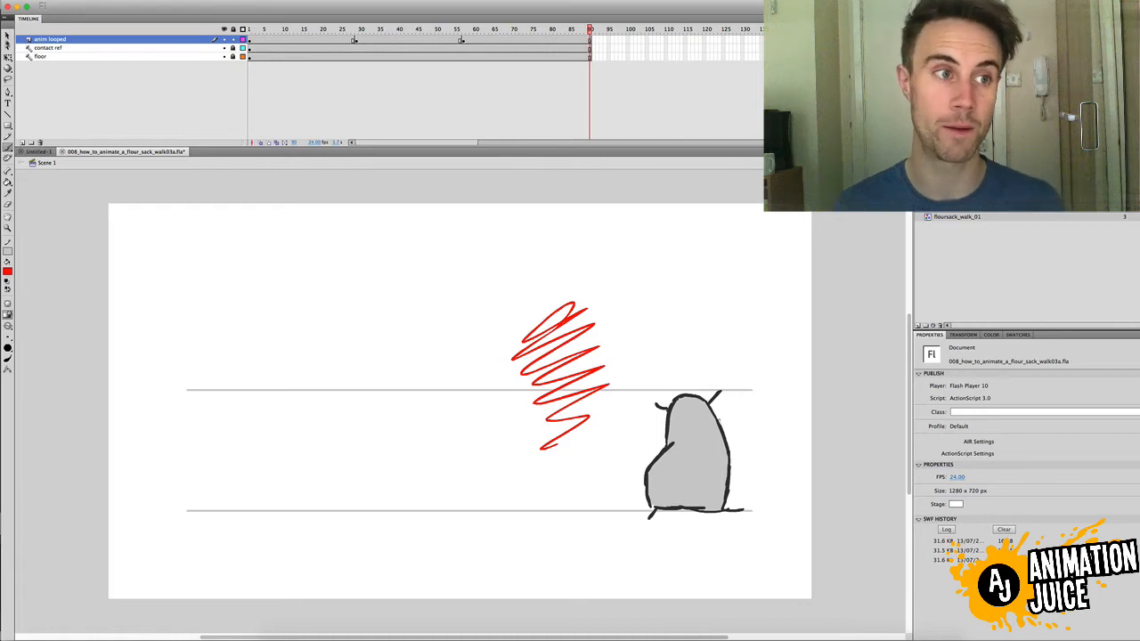
key("v")
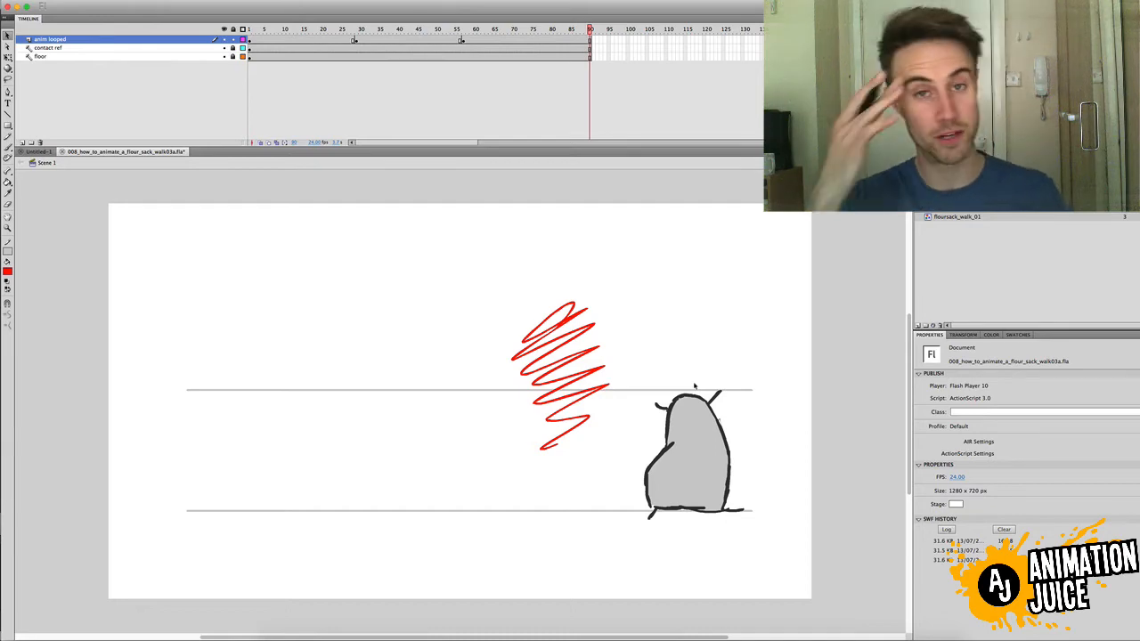
Open the sack symbol from the last cycle, turn on Edit Multiple Frames for frames 1 to 28, and select all artwork.
double_click(712, 428)
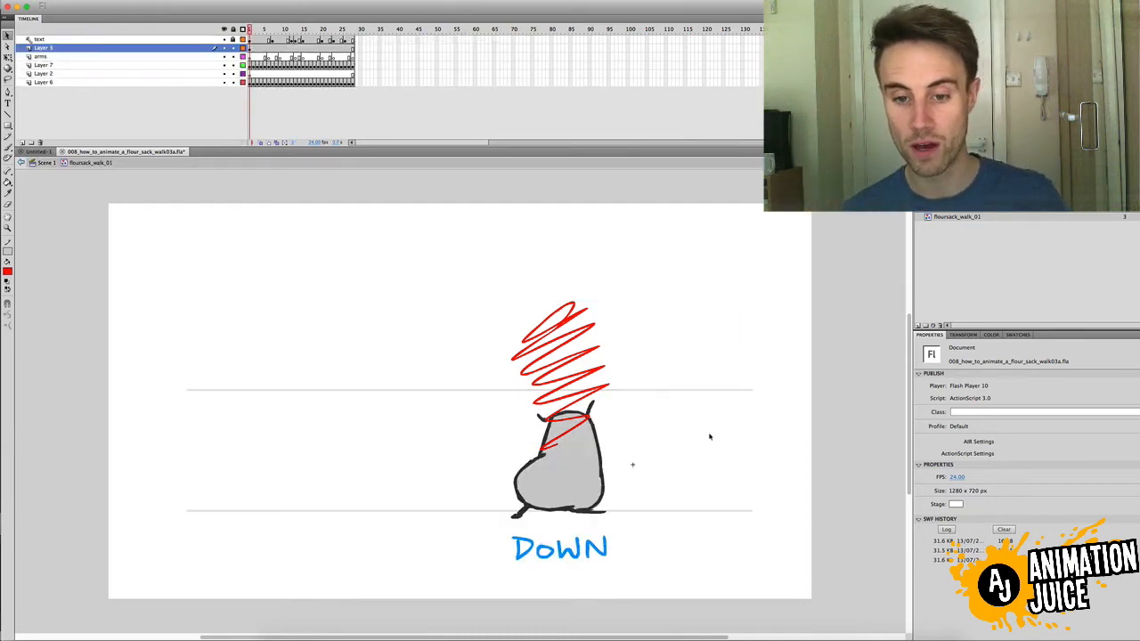
left_click_drag(251, 68, 368, 91)
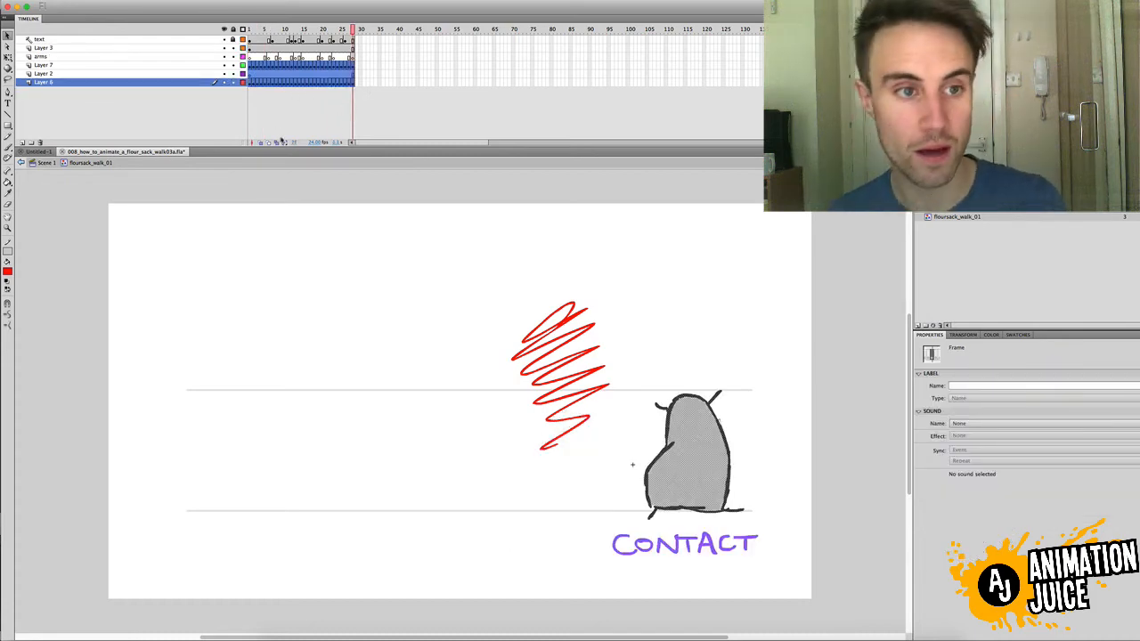
left_click_drag(352, 29, 188, 39)
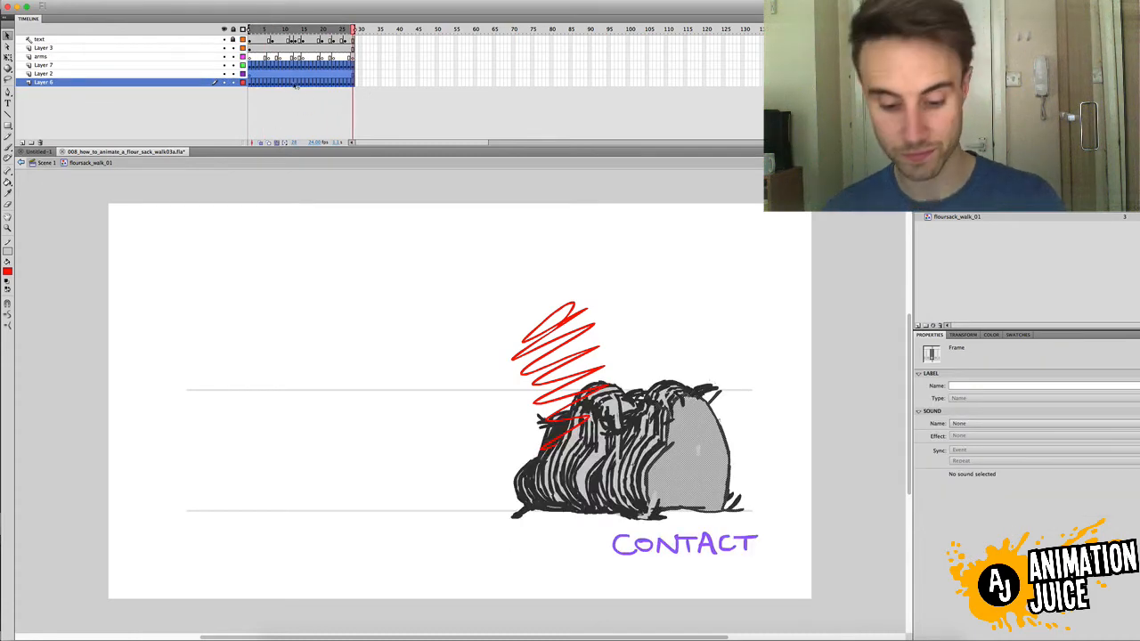
key("super+a")
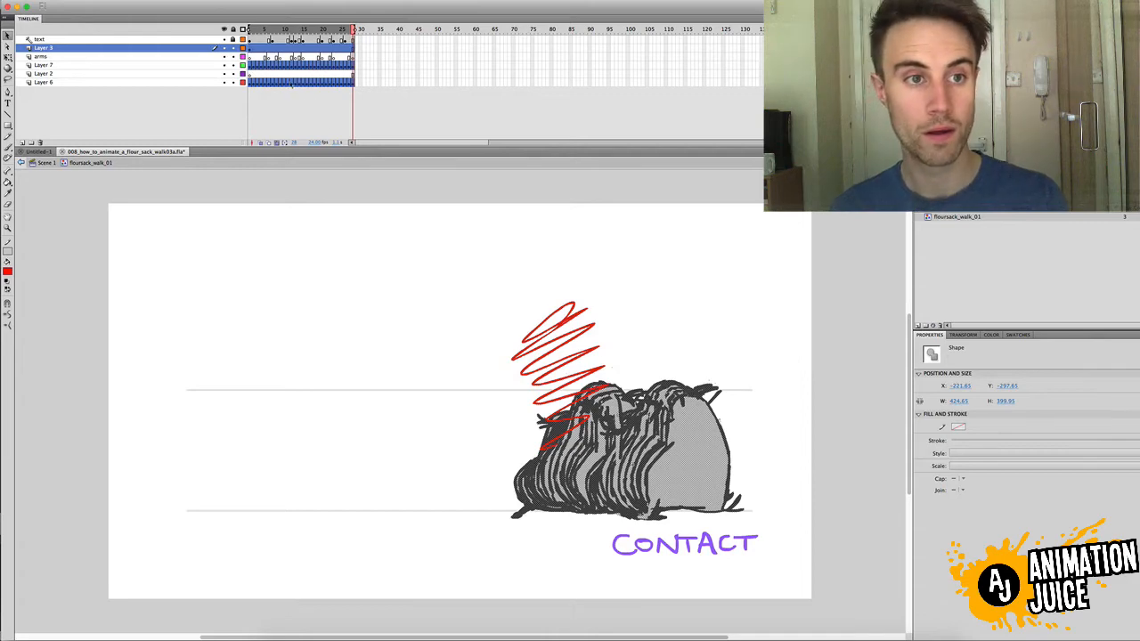
Duplicate the walk frames of Layer 7, Layer 2 and Layer 6 twice, extending those layers to frame 84.
left_click_drag(358, 65, 356, 68)
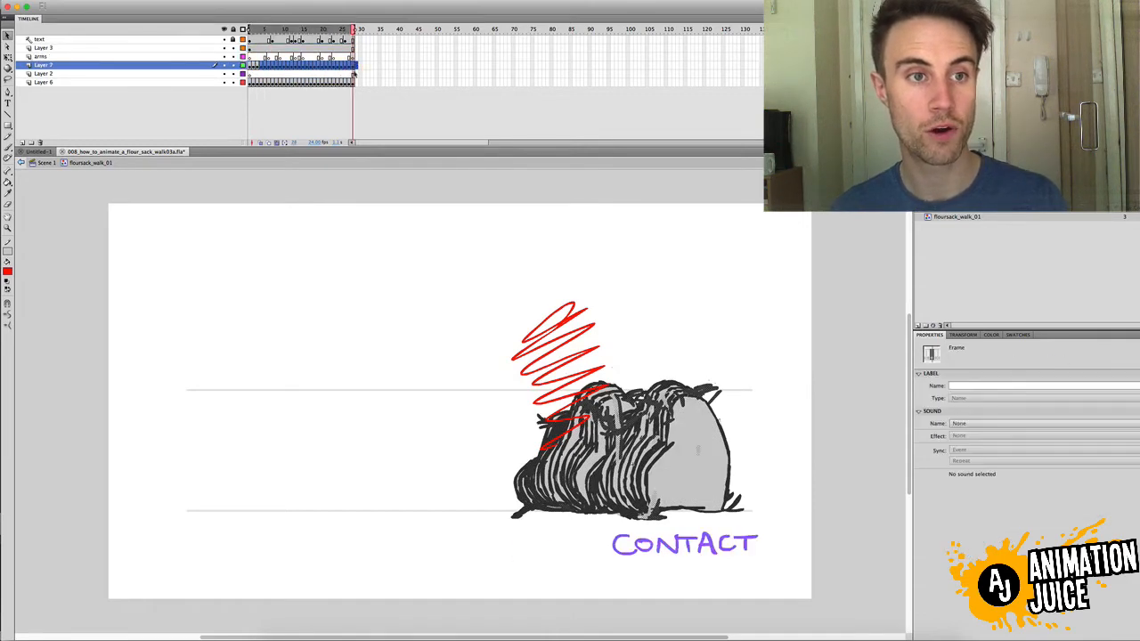
left_click(392, 66)
left_click_drag(251, 66, 443, 86)
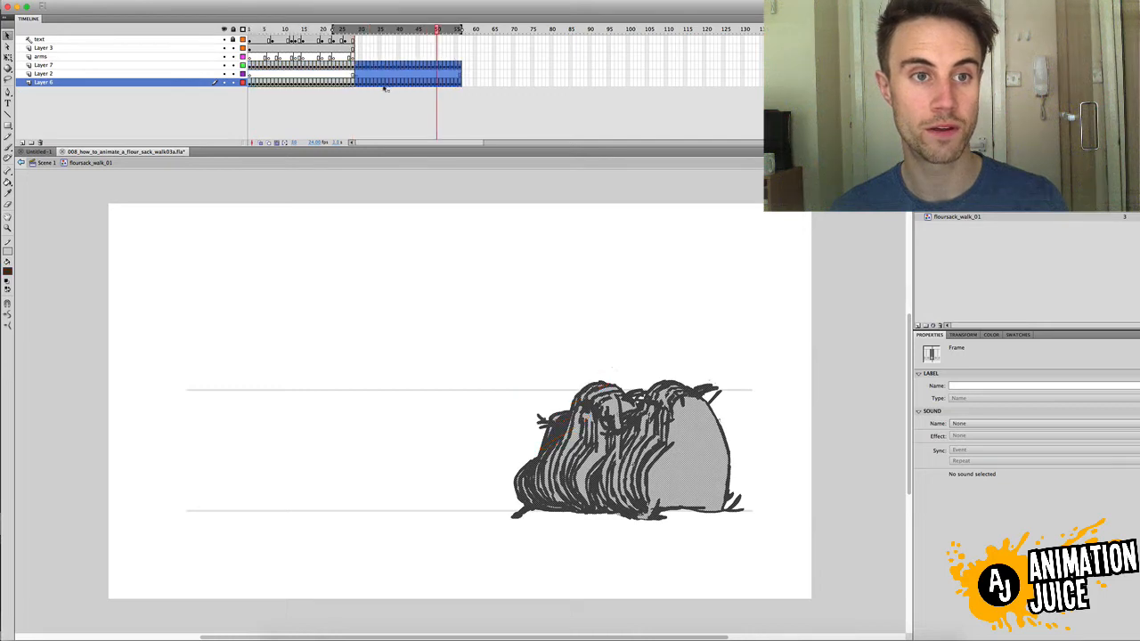
left_click_drag(362, 86, 476, 88)
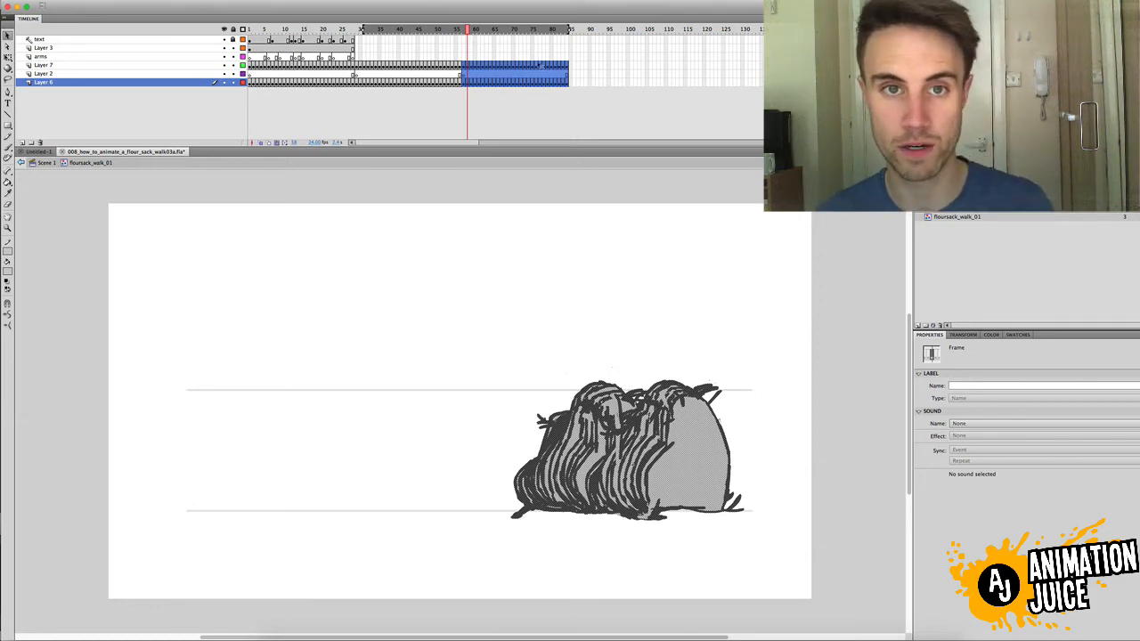
Examine the extended frame range on Layer 7, Layer 2 and Layer 6 against the shorter text, scribble and arms layers.
left_click(567, 39)
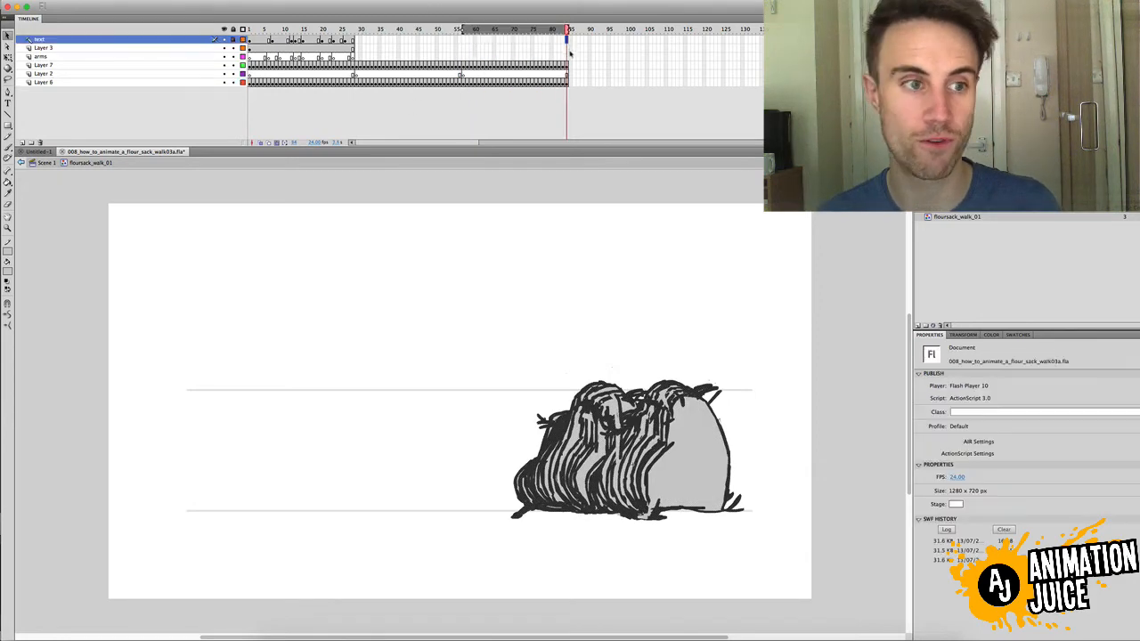
left_click_drag(568, 66, 250, 82)
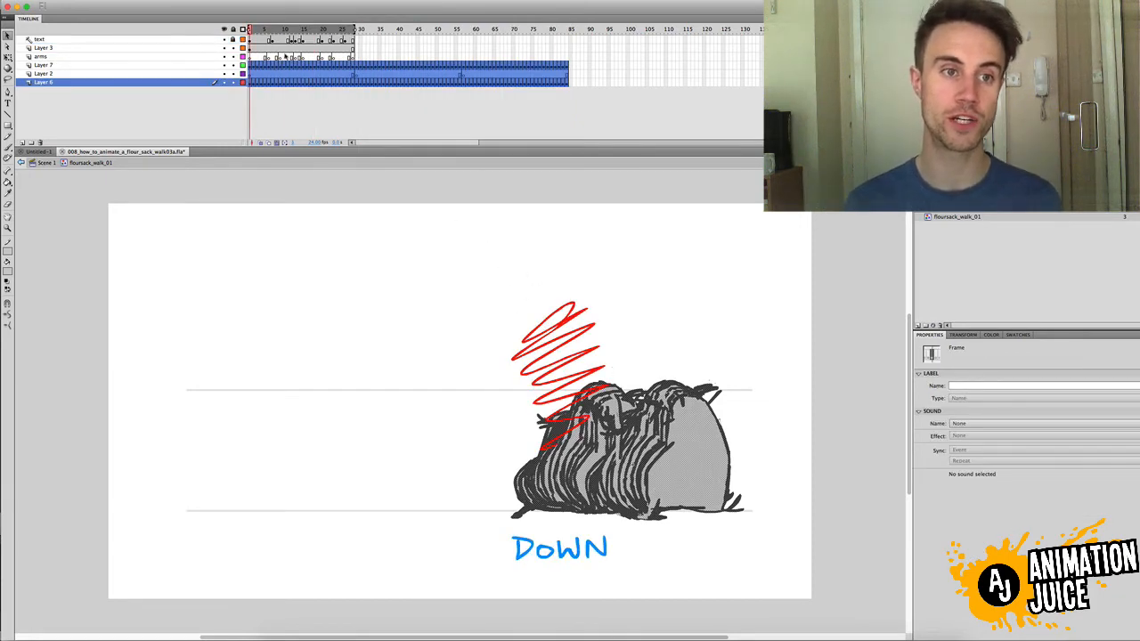
left_click(285, 56)
mouse_move(268, 82)
left_mouse_down()
mouse_move(318, 56)
mouse_move(412, 81)
mouse_move(517, 75)
left_mouse_up()
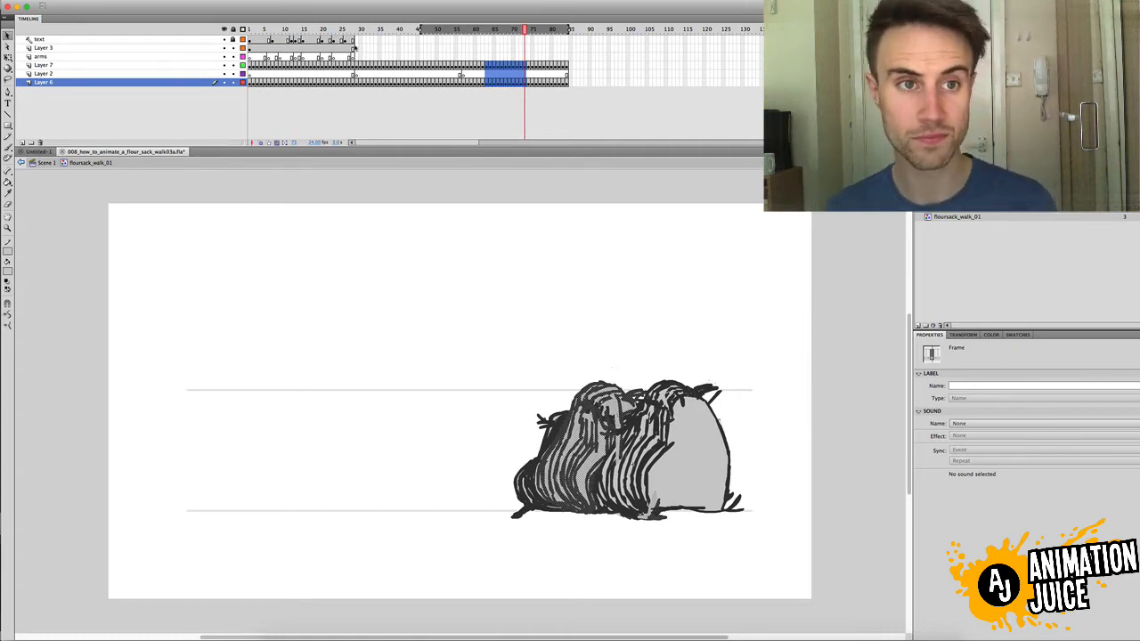
Remove all frames after frame 28 on every layer of the symbol and return to frame 1 of Scene 1.
left_click_drag(356, 40, 579, 101)
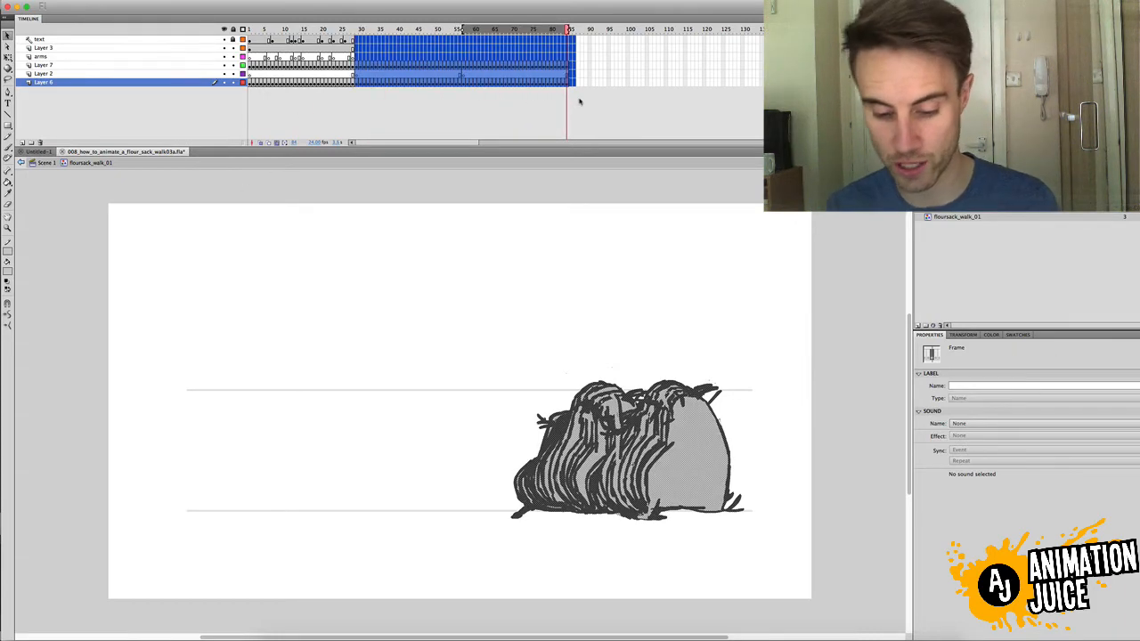
key("shift+F5")
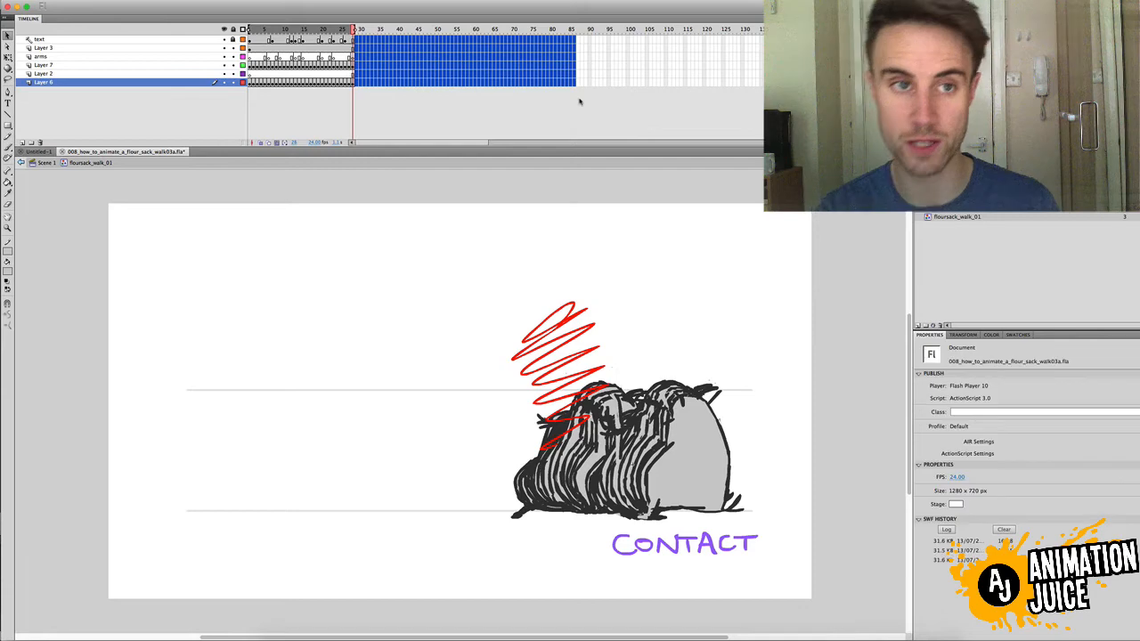
left_click(48, 163)
left_click_drag(287, 30, 248, 31)
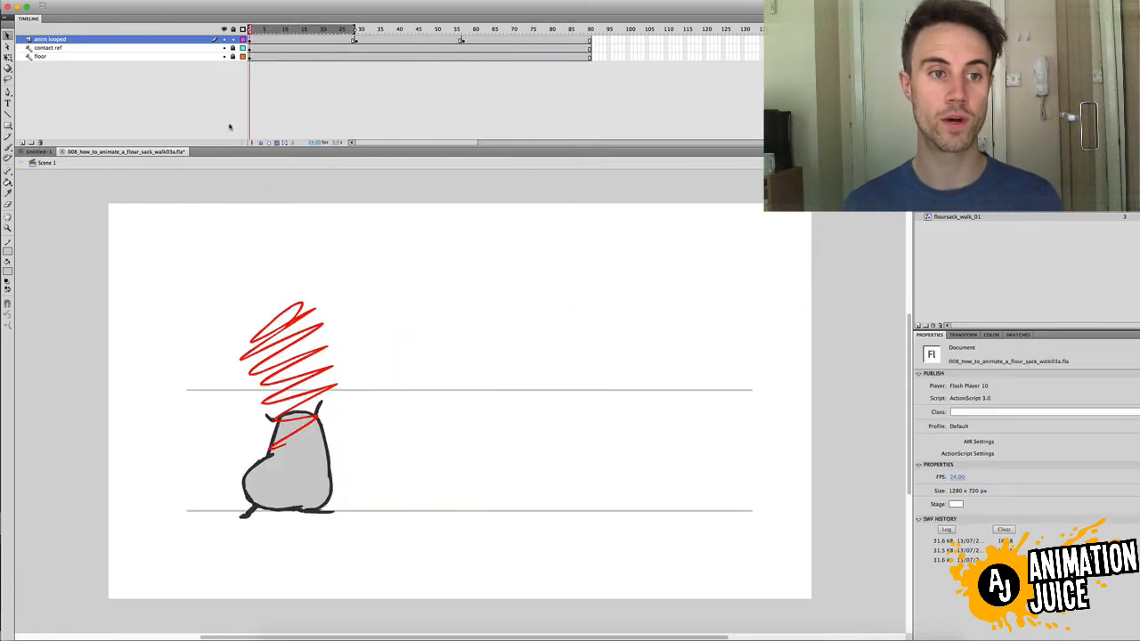
Turn off Edit Multiple Frames, reopen the sack symbol, and delete the layer holding the red scribble.
left_click(277, 143)
double_click(301, 316)
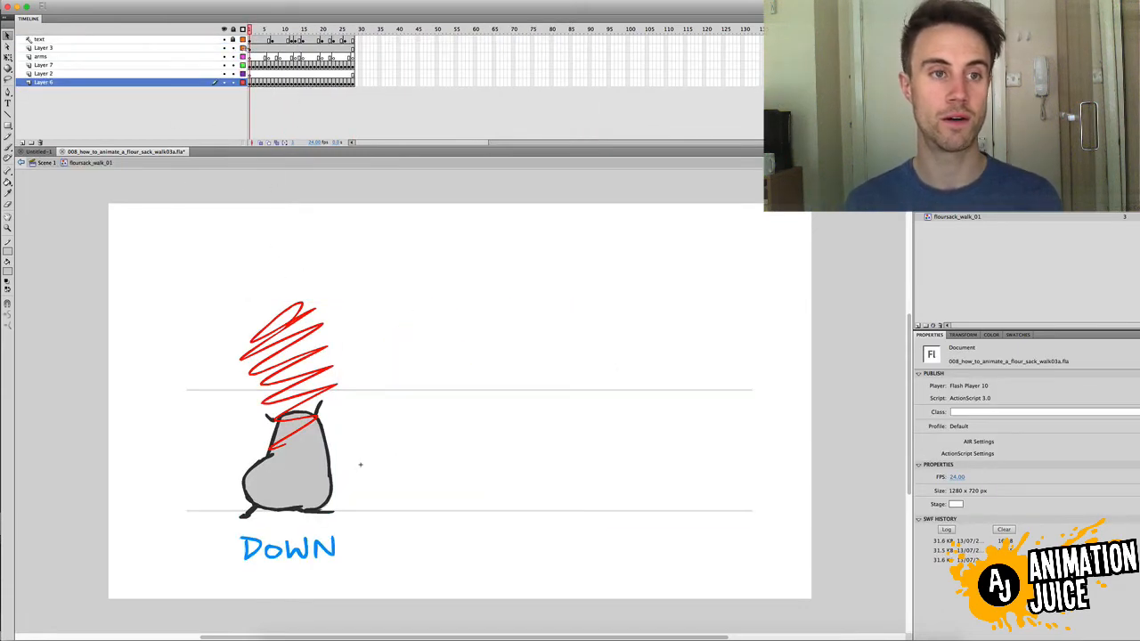
left_click(40, 142)
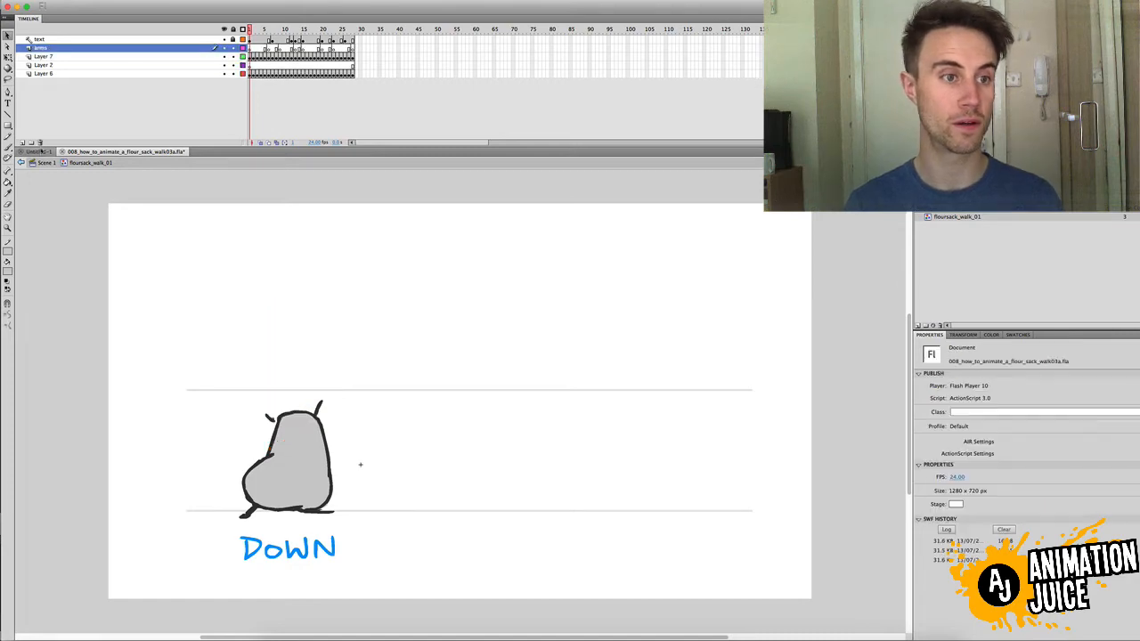
Return to Scene 1 and scrub the repeated sack walk from frame 1 through to frame 90.
left_click(45, 161)
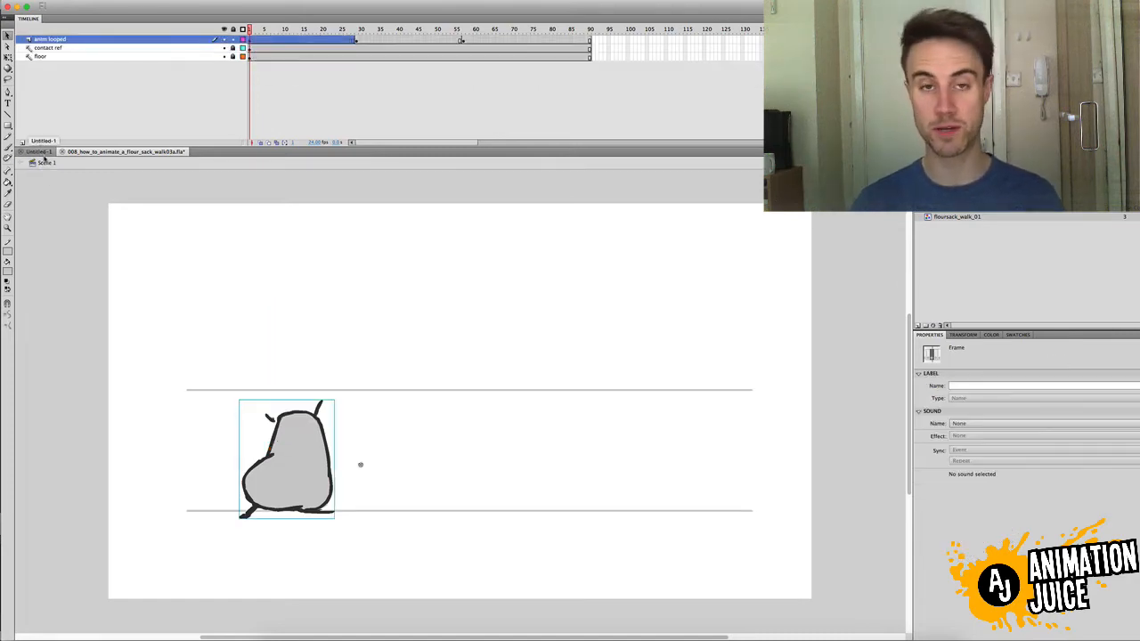
left_click(359, 464)
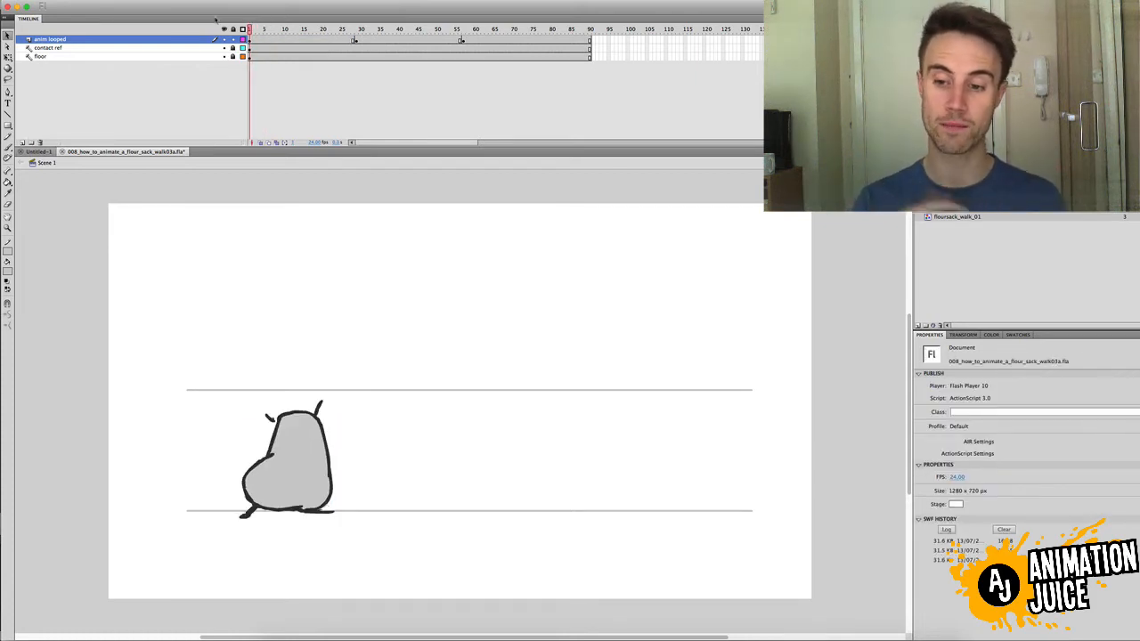
left_click(300, 32)
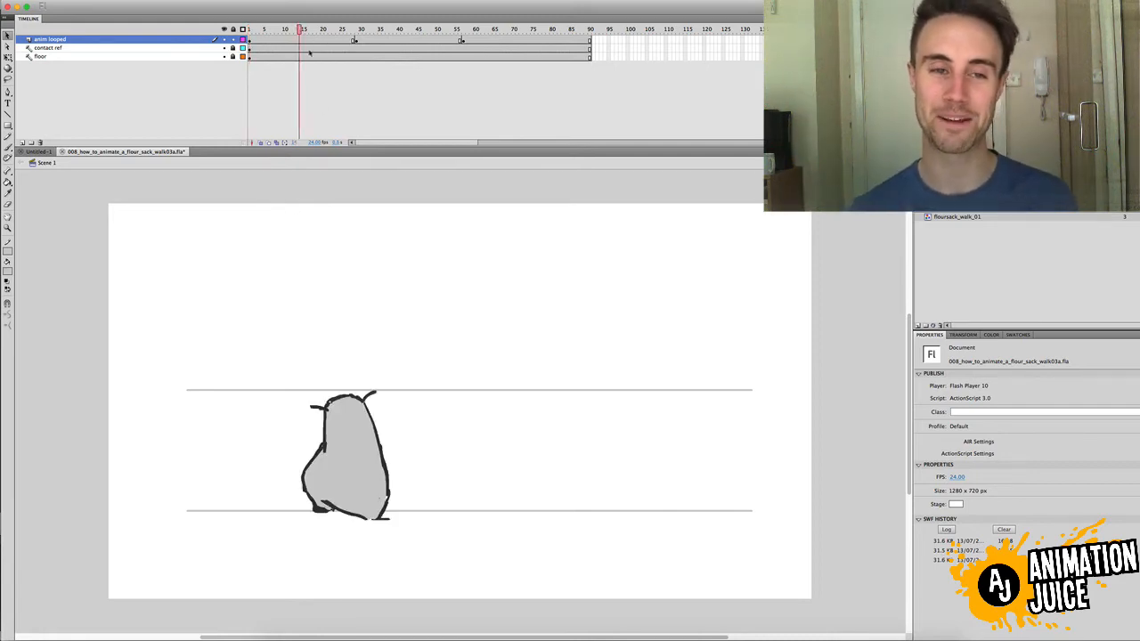
left_click_drag(301, 30, 251, 30)
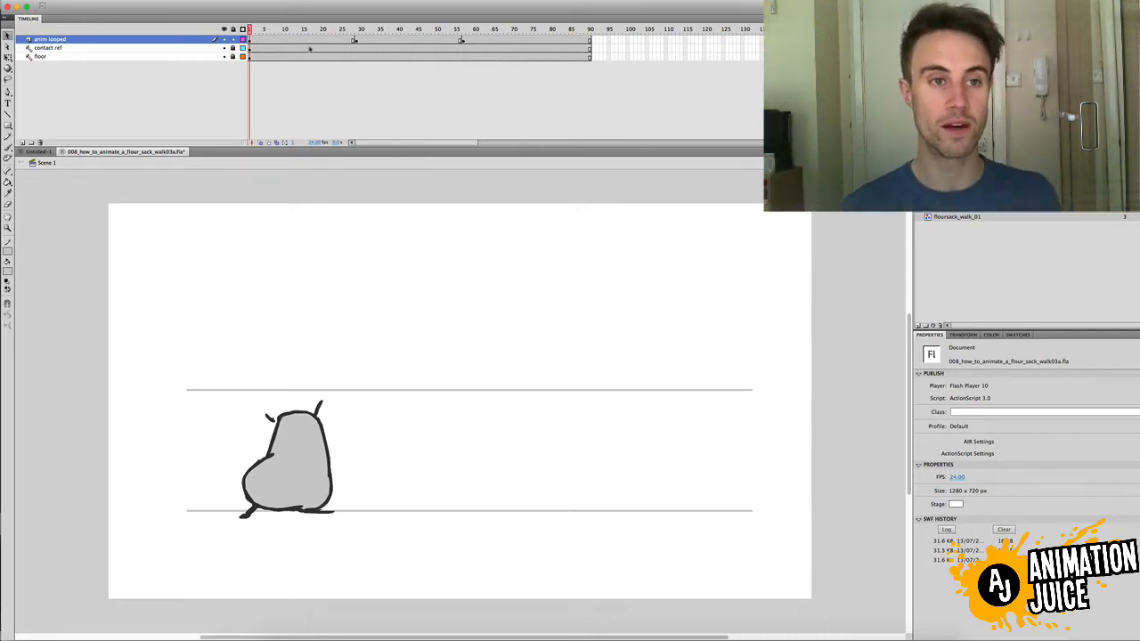
left_click_drag(250, 28, 626, 27)
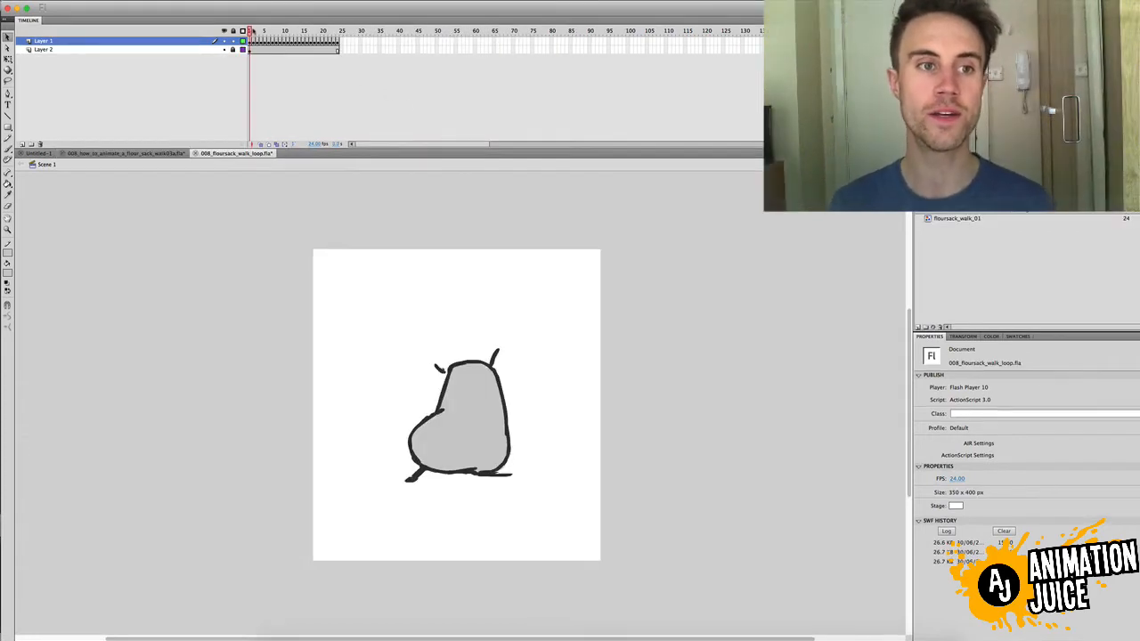
Step through every frame of the walk cycle in 008_floursack_walk_loop.fla, test the movie and close the preview.
key("period")
key("period")
key("period")
key("period")
key("period")
key("period")
key("period")
key("period")
key("period")
key("period")
key("period")
key("period")
key("period")
key("period")
key("period")
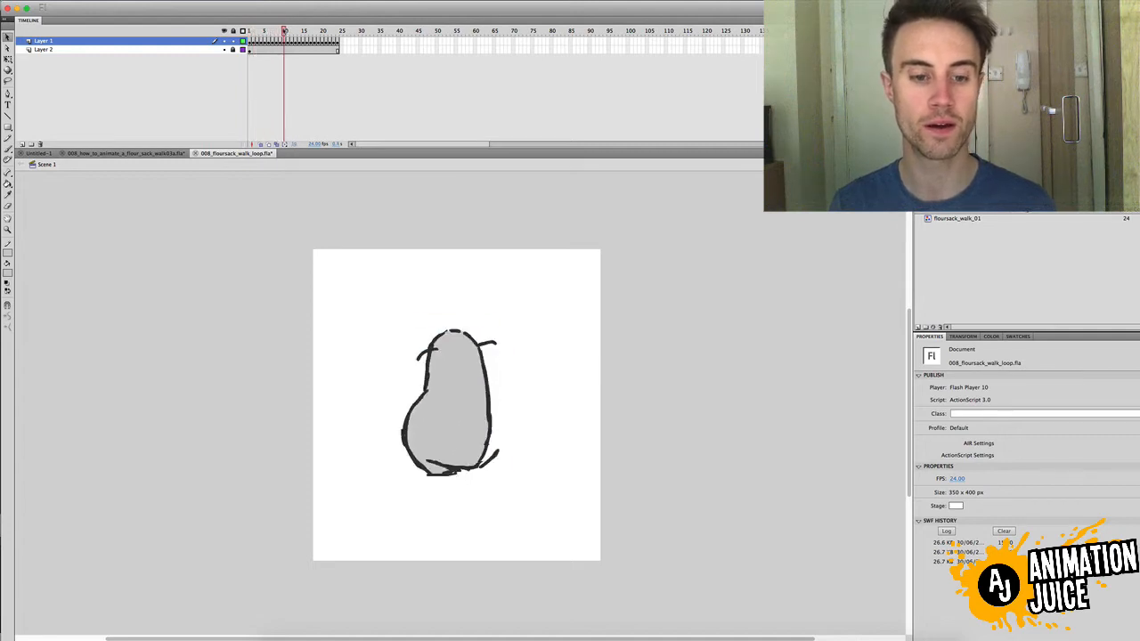
key("period")
key("period")
key("period")
key("period")
key("period")
key("period")
key("period")
key("period")
key("period")
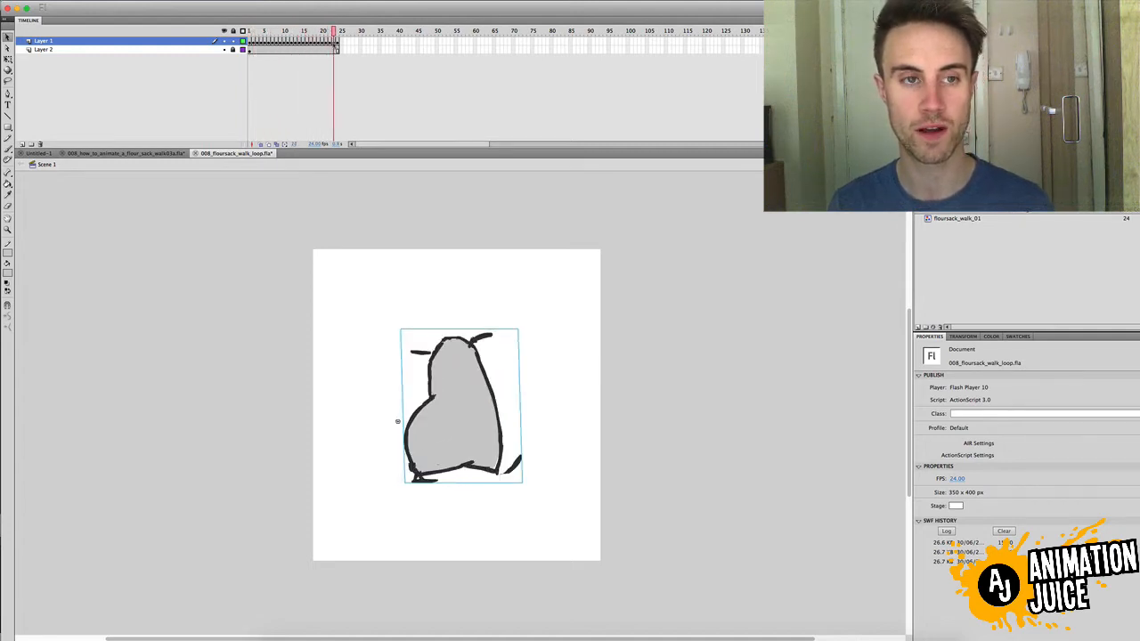
key("super+Return")
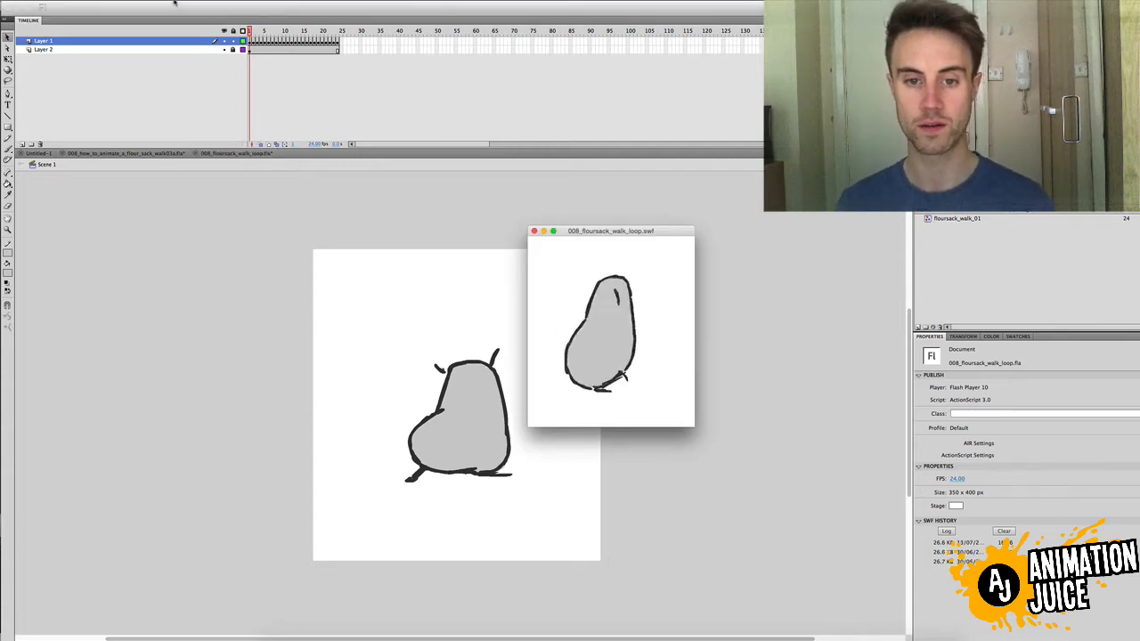
left_click(534, 232)
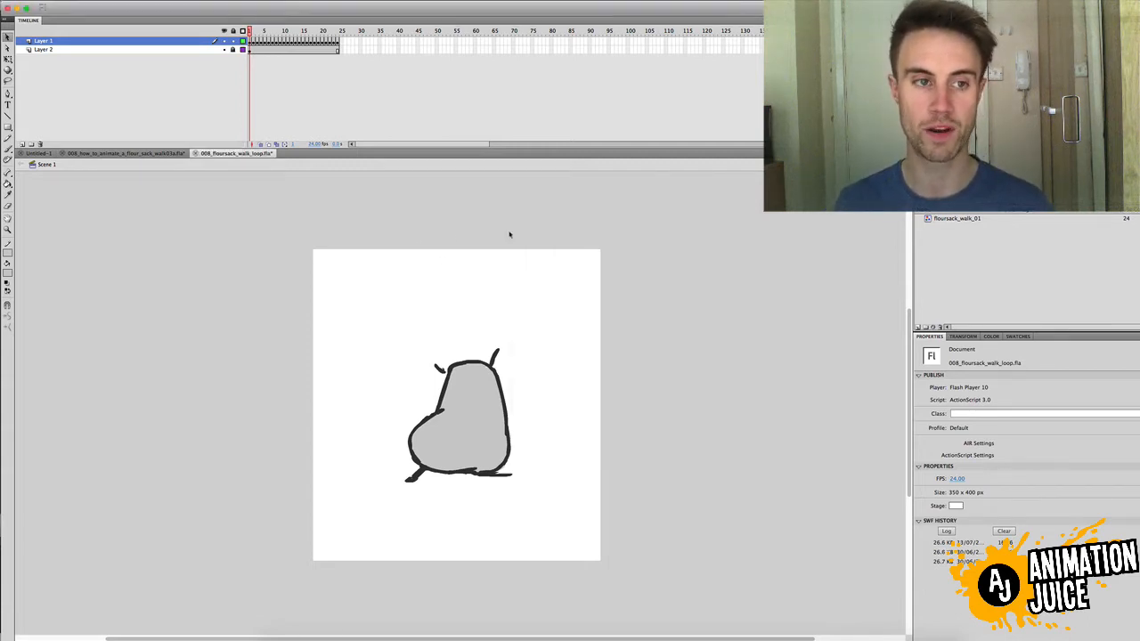
Test the movie of 008_how_to_animate_a_flour_sack_walk03a.fla against that of 008_floursack_walk_loop.fla, closing each preview.
left_click(131, 152)
key("super+Return")
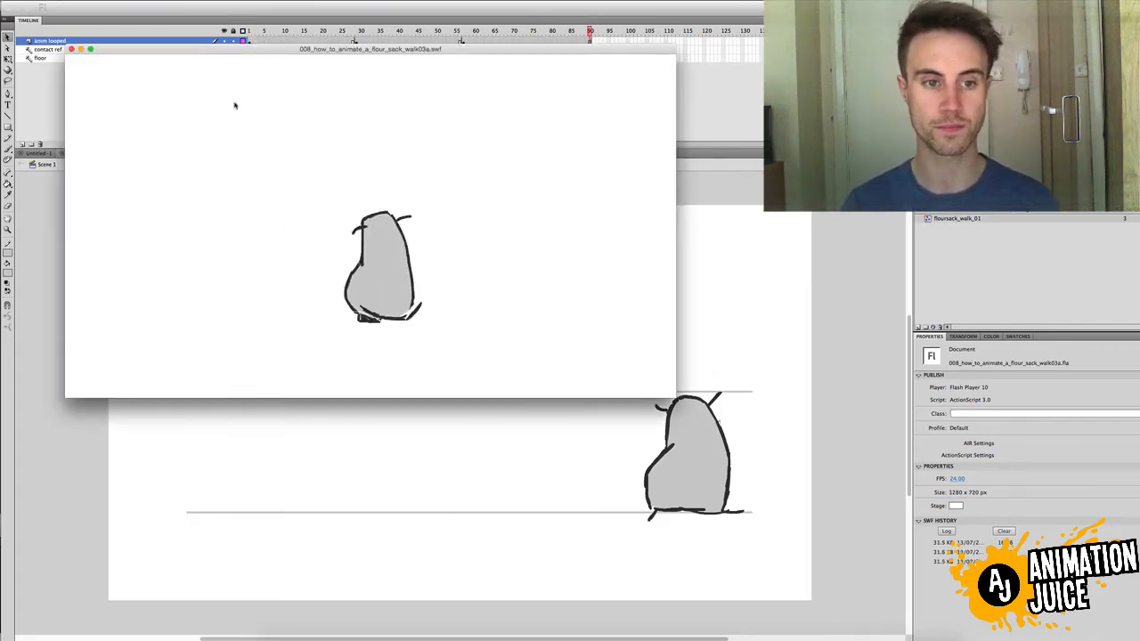
left_click(71, 49)
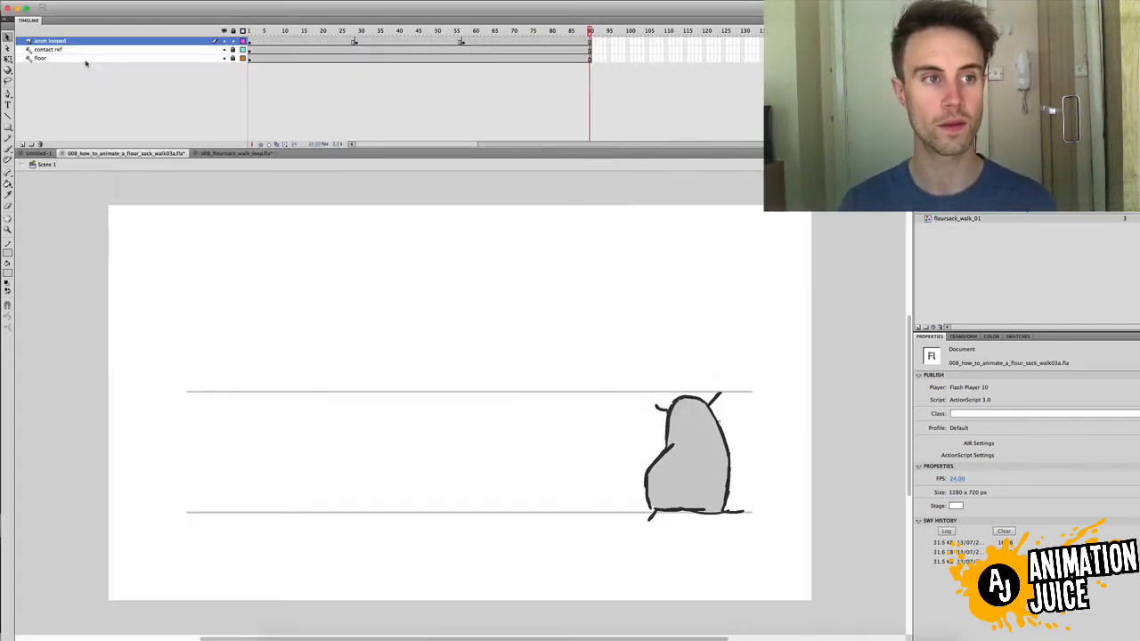
left_click(233, 153)
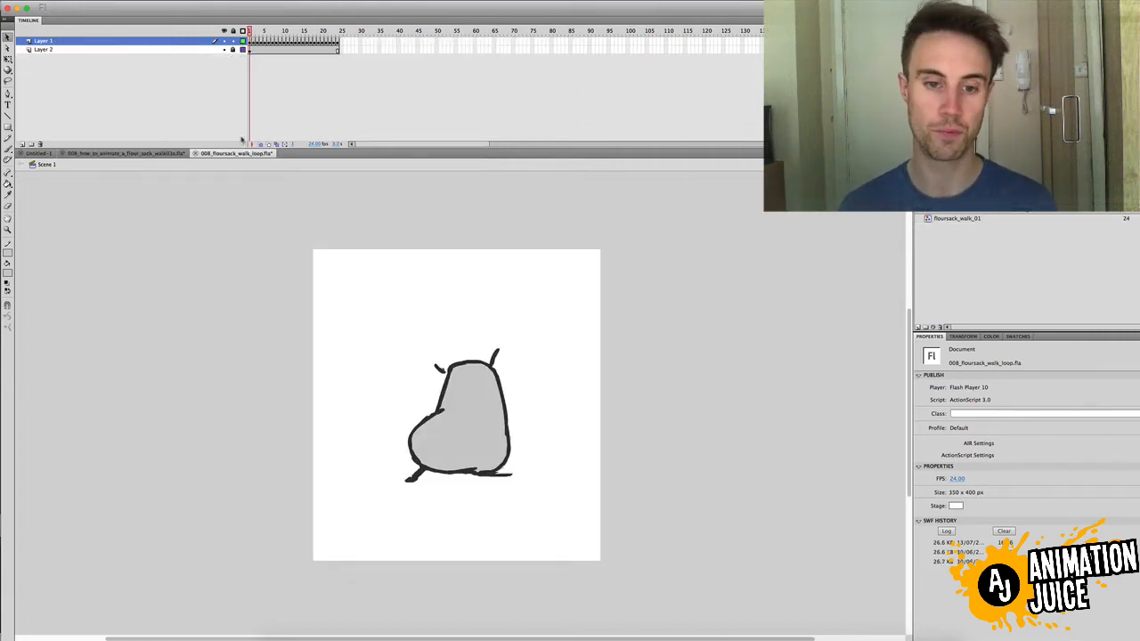
key("super+Return")
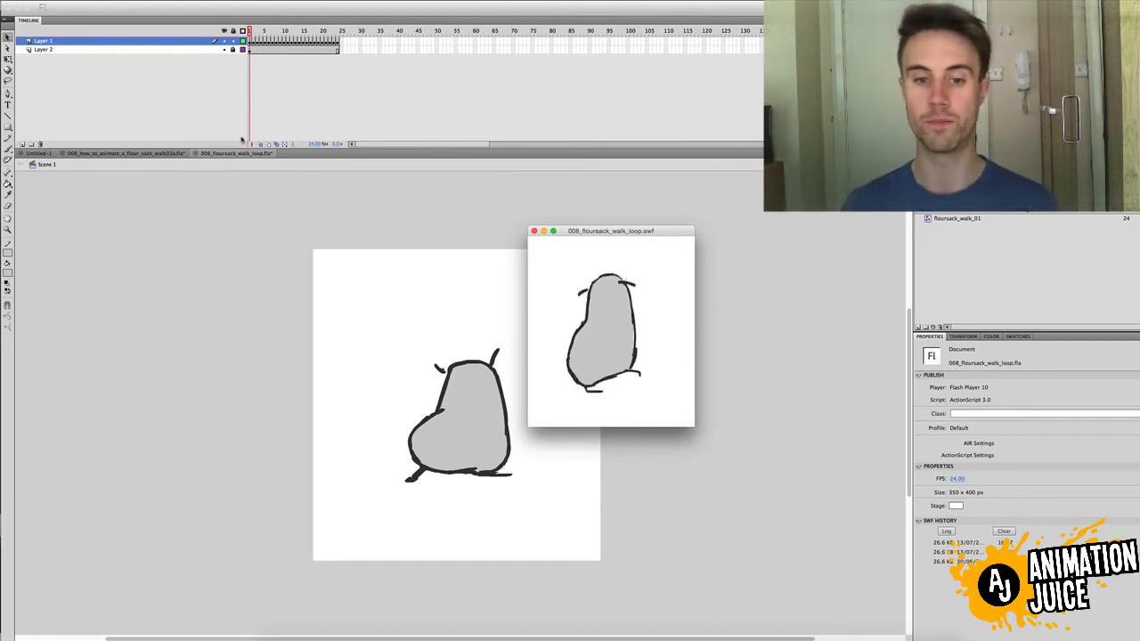
key("super+w")
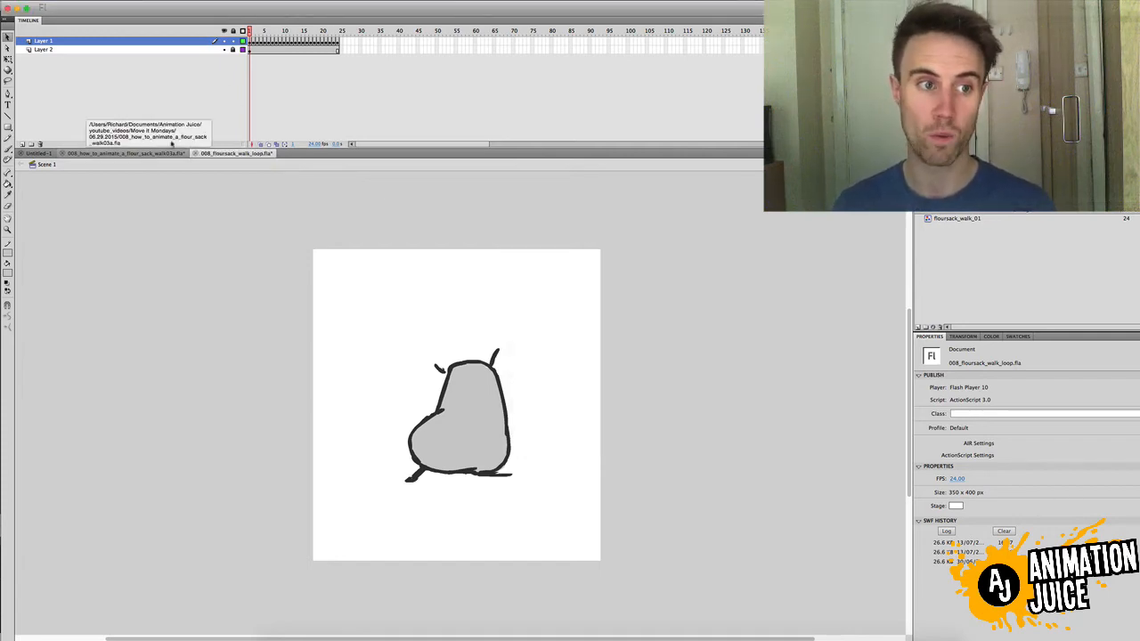
Copy the flour sack instance on the last frame of 008_how_to_animate_a_flour_sack_walk03a.fla and return to 008_floursack_walk_loop.fla.
left_click(164, 155)
left_click(708, 419)
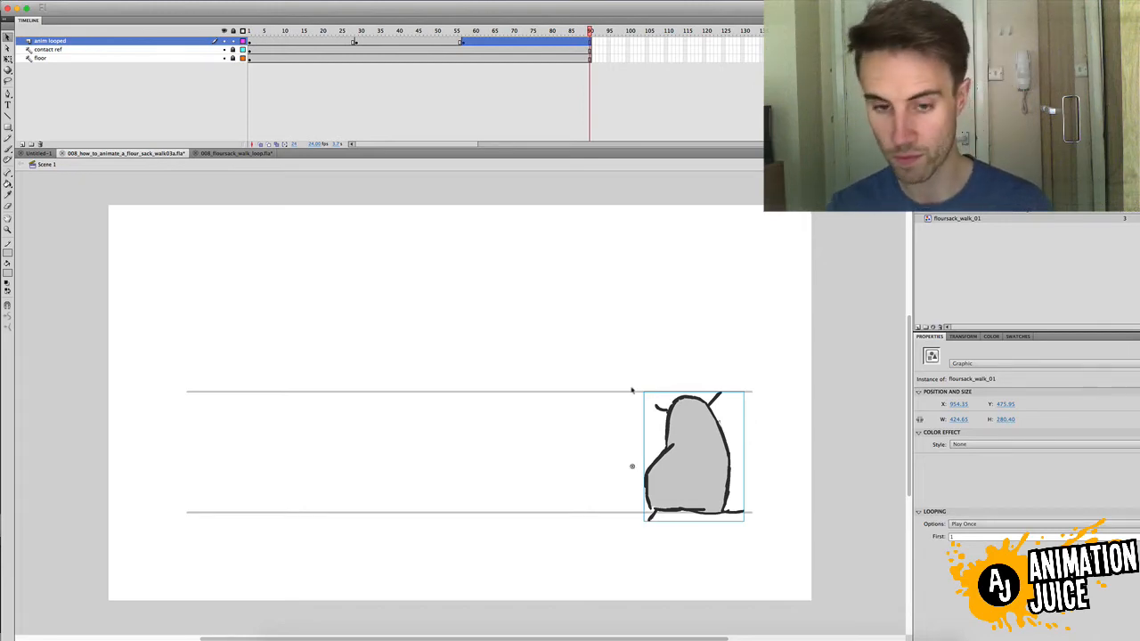
left_click(236, 153)
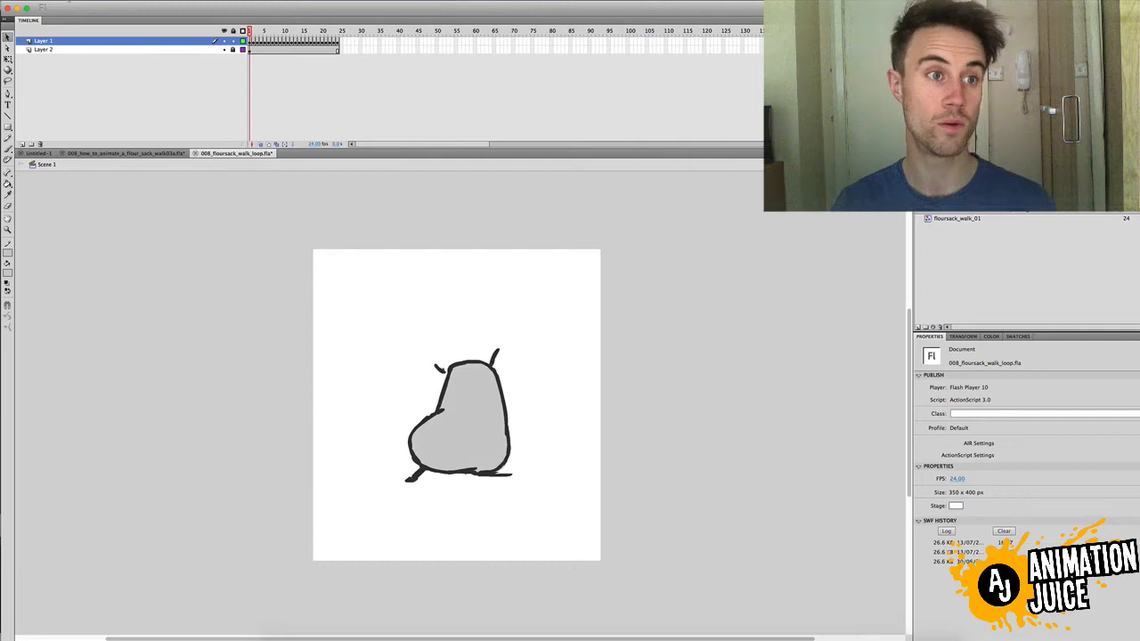
Create a new ActionScript 3.0 document, paste the flour sack instance and move it to the lower left of the stage.
left_click(58, 2)
left_click(65, 8)
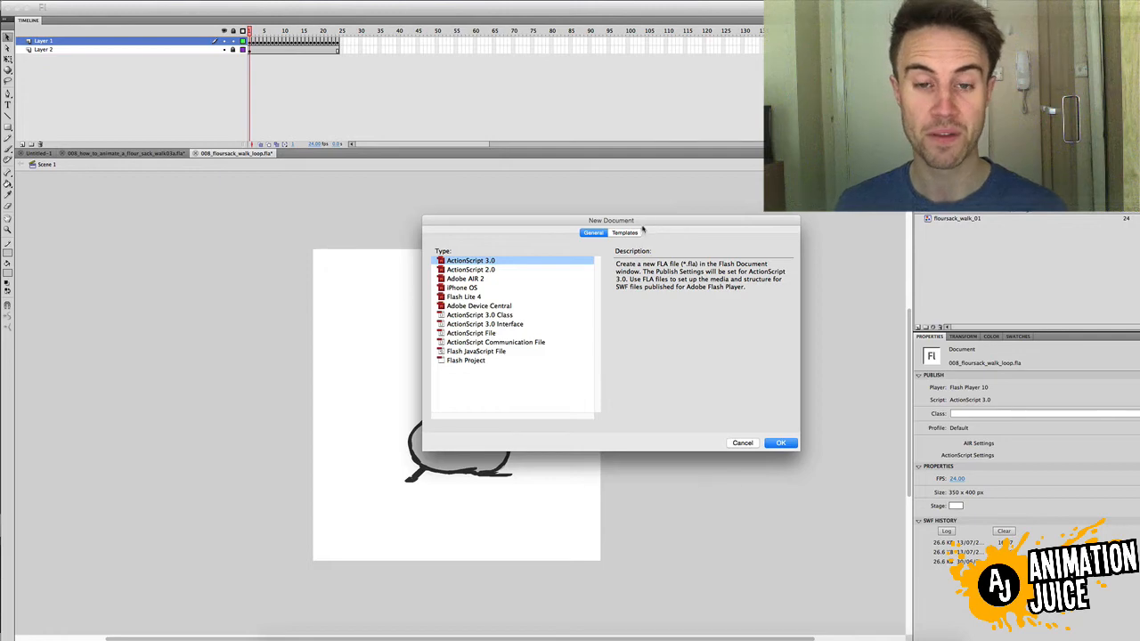
left_click_drag(645, 228, 638, 187)
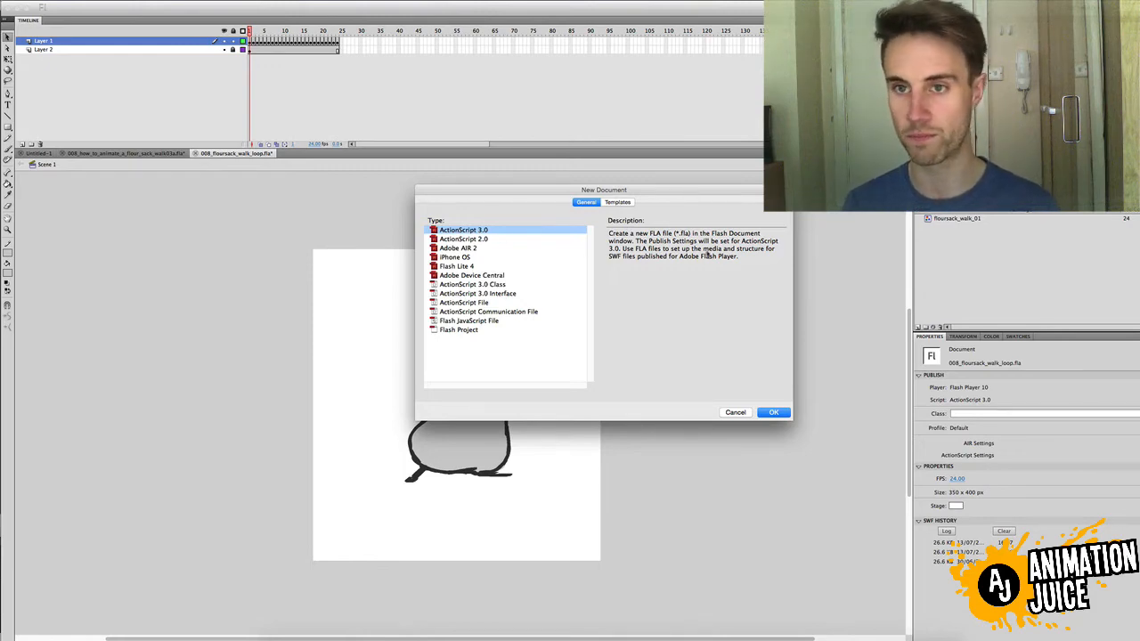
left_click_drag(532, 194, 519, 192)
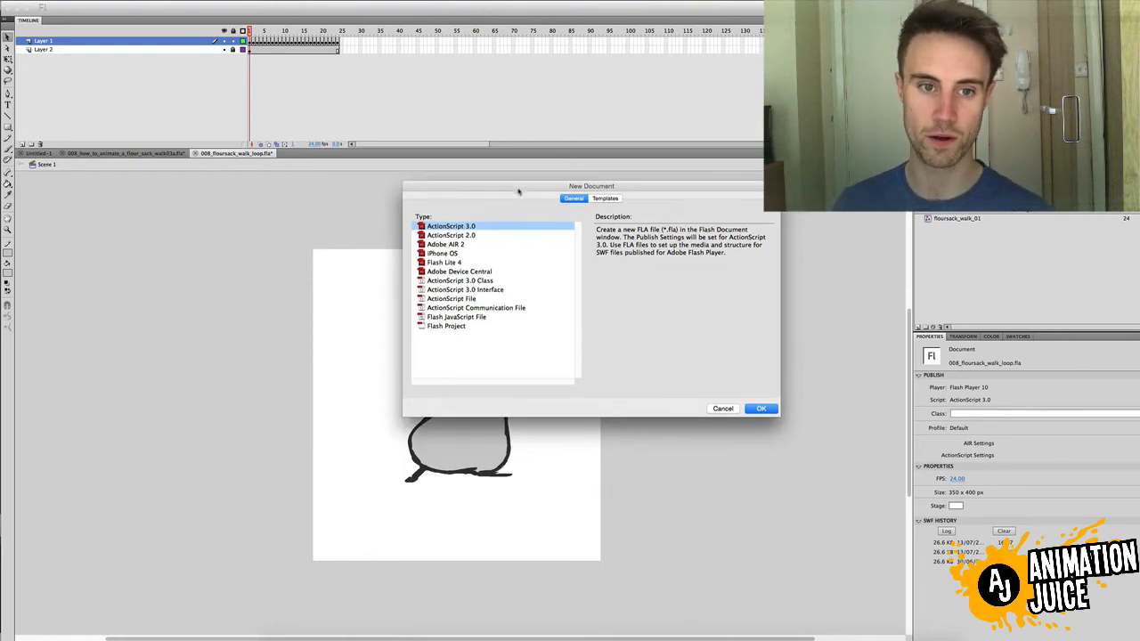
left_click(763, 408)
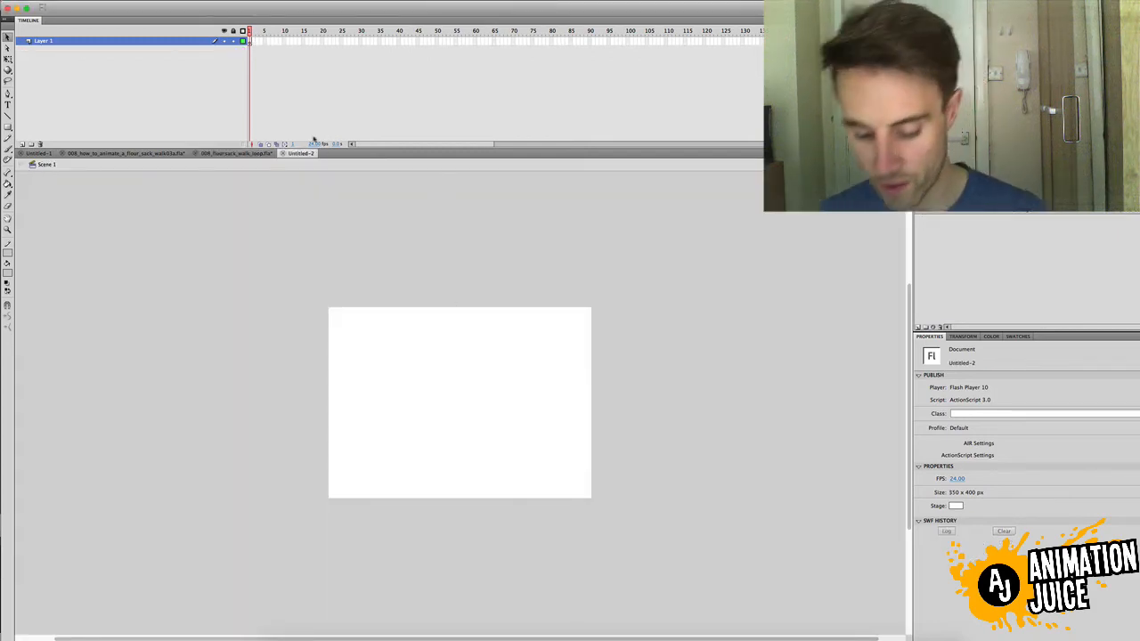
key("super+v")
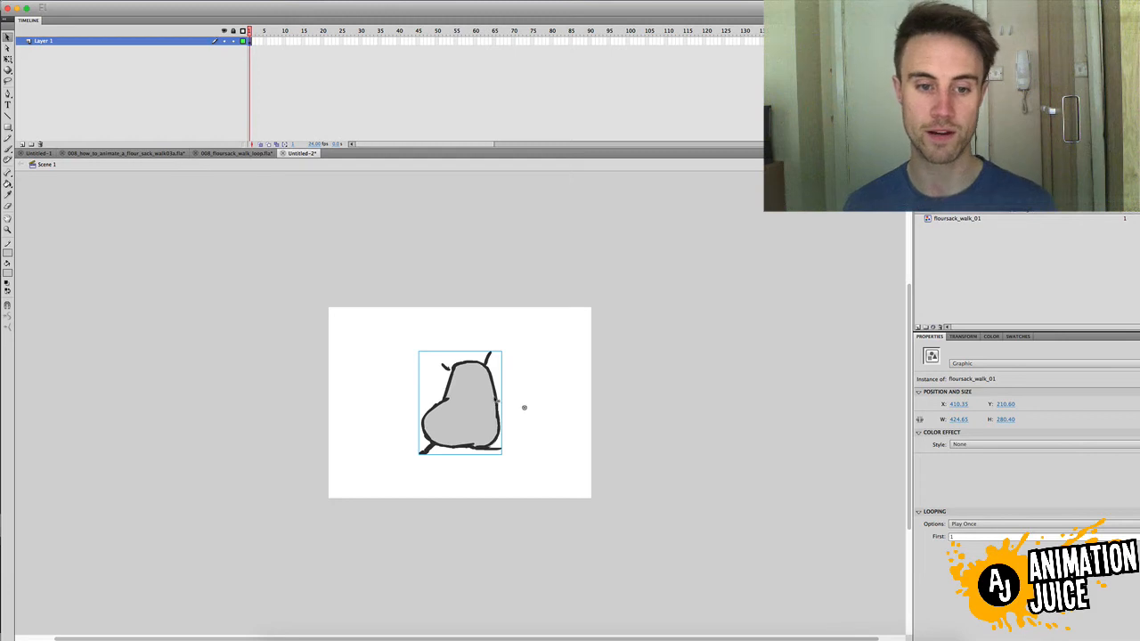
left_click_drag(474, 411, 415, 427)
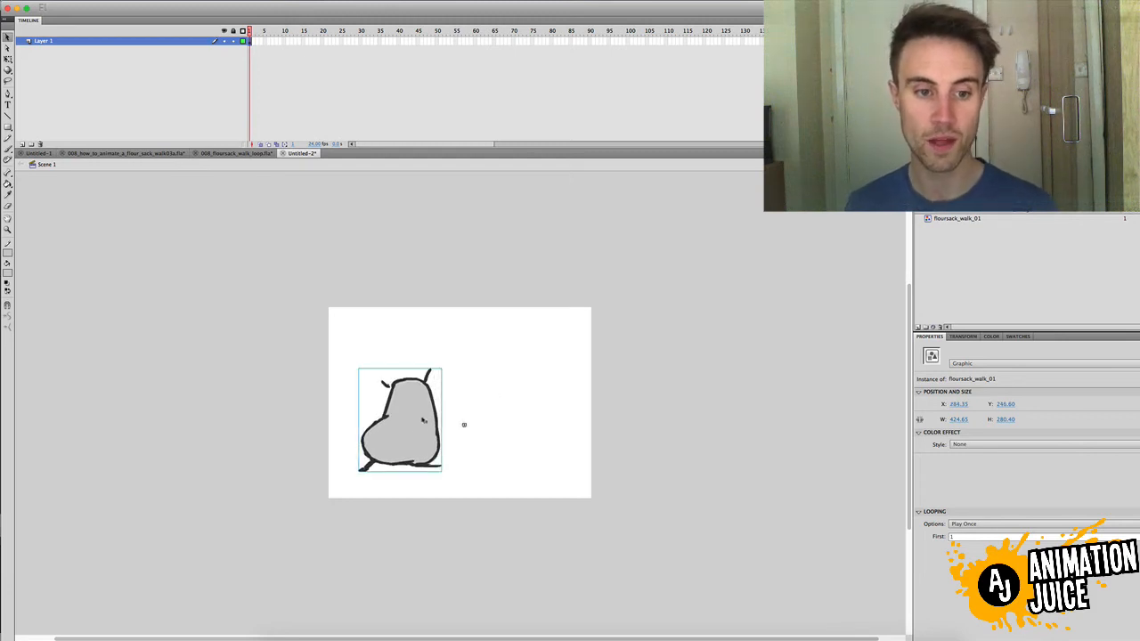
Open the sack symbol to view its last frame, frame 28, and return to Scene 1.
double_click(423, 410)
left_click(352, 35)
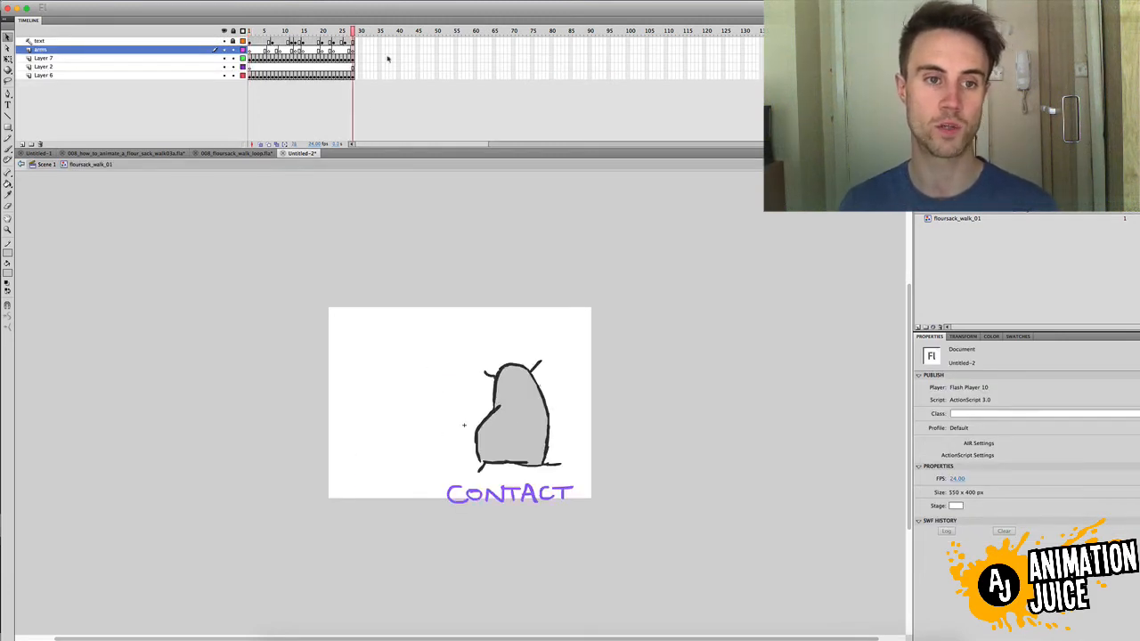
left_click(44, 165)
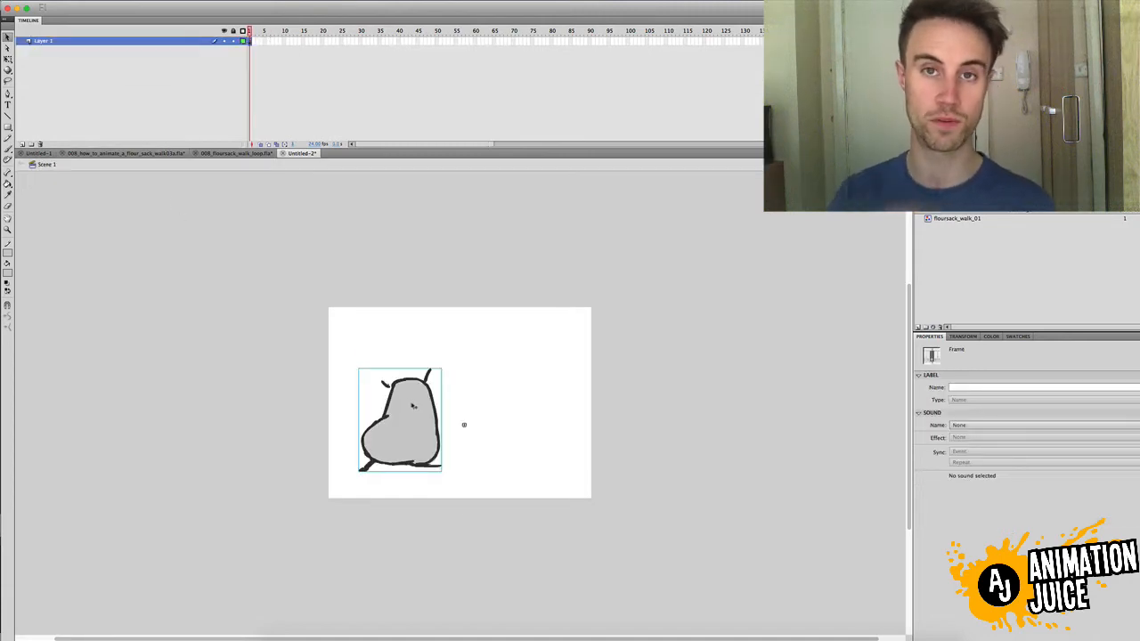
Examine the range from frame 1 to frame 28 on Layer 1 of the main timeline against the sack instance on frame 1.
left_click(412, 407)
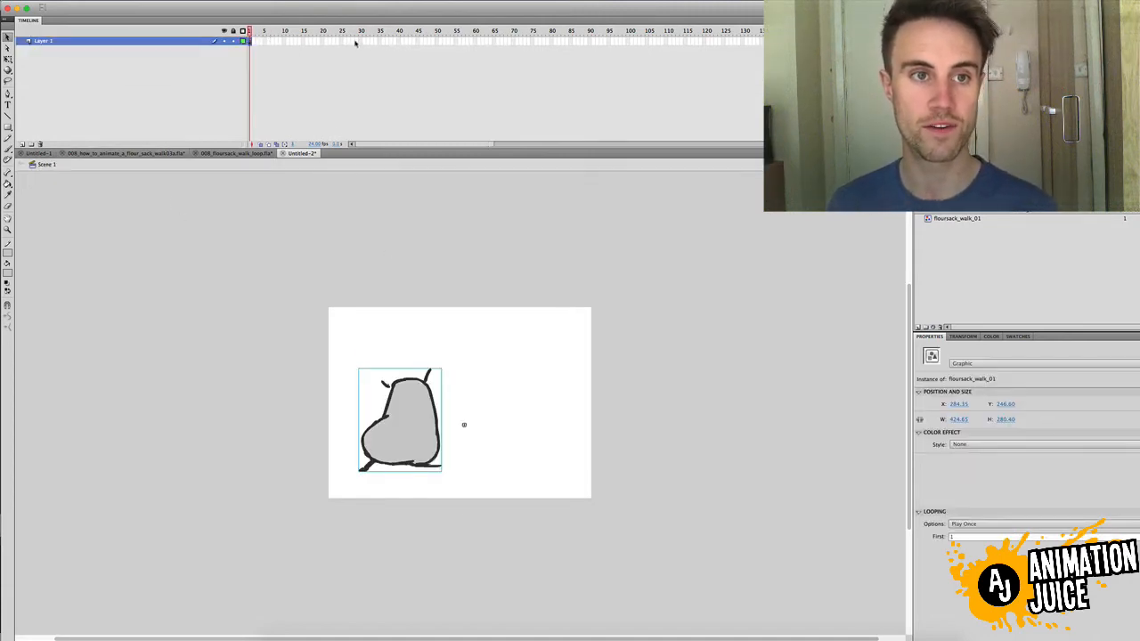
left_click(355, 42)
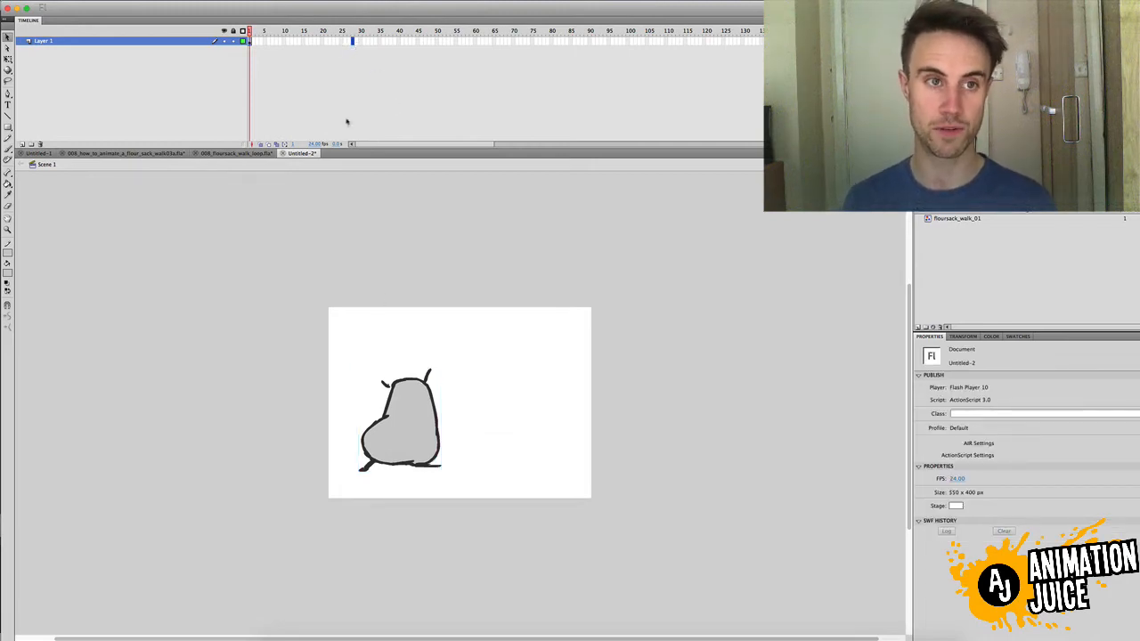
left_click(248, 31)
left_click(251, 42)
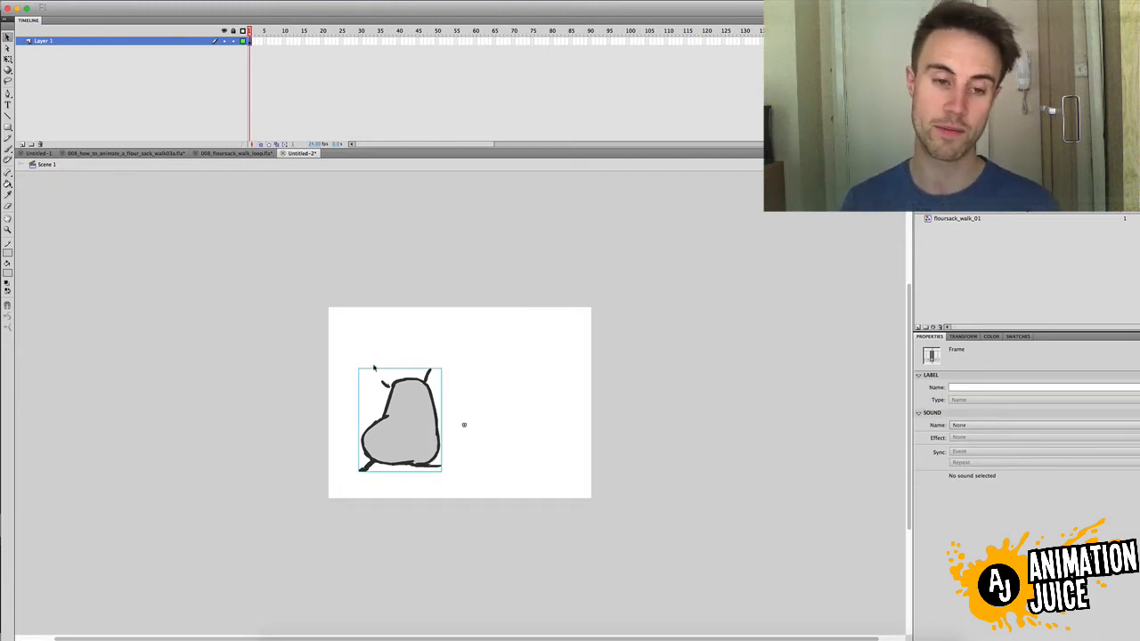
left_click(407, 365)
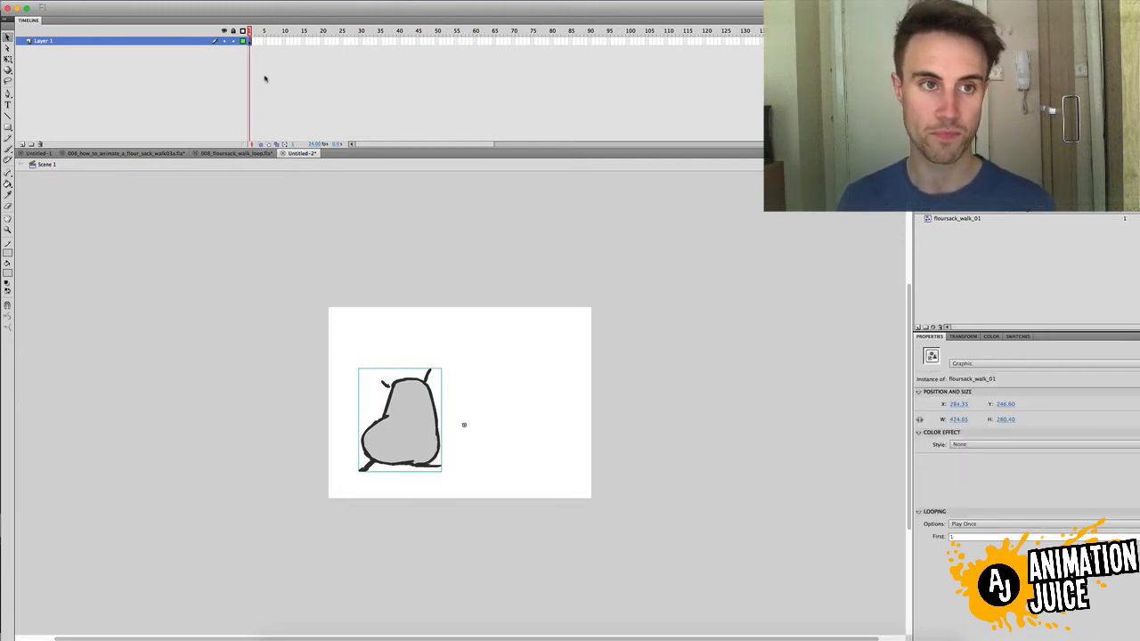
left_click_drag(253, 42, 356, 49)
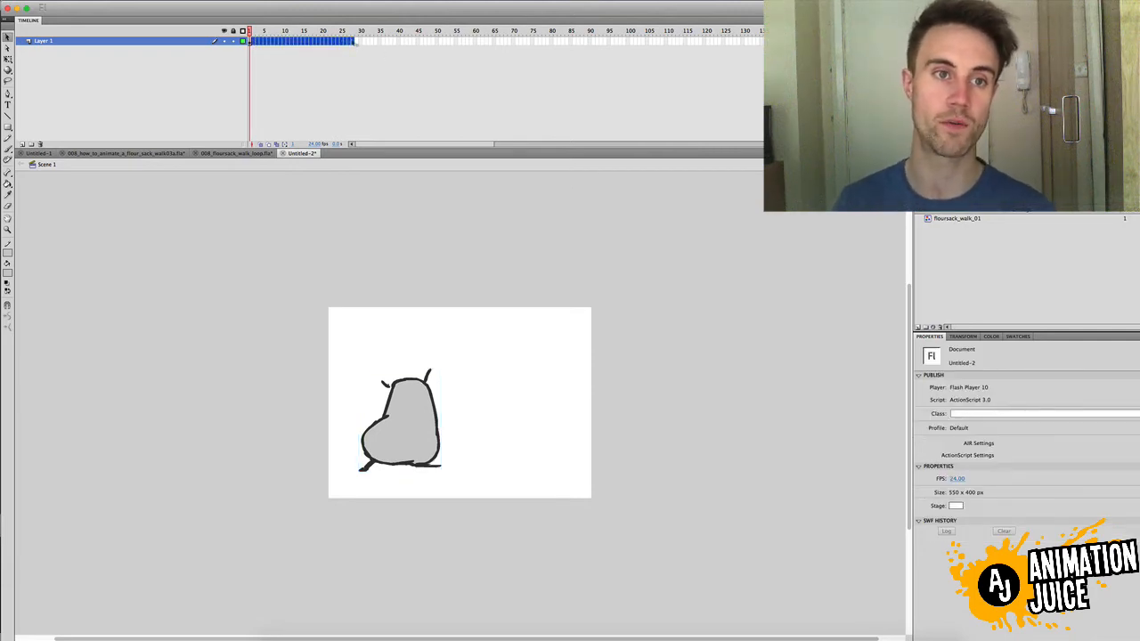
left_click_drag(354, 42, 253, 45)
left_click(339, 32)
left_click(250, 43)
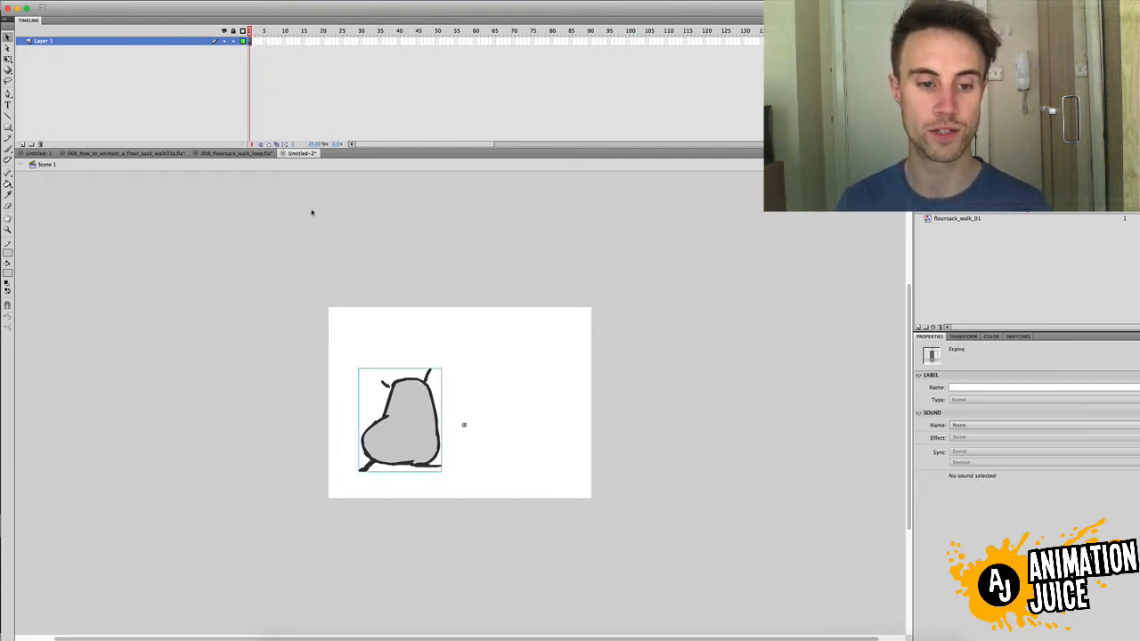
Test the new document's movie with the sack instance on its single frame and close the preview.
left_click(394, 433)
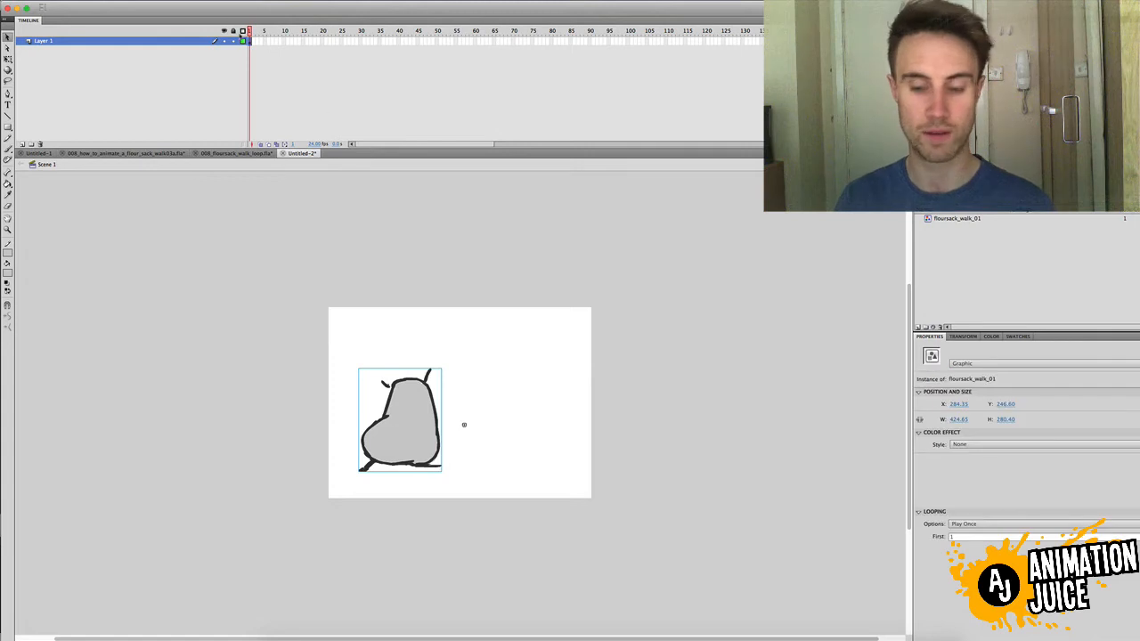
key("super+Return")
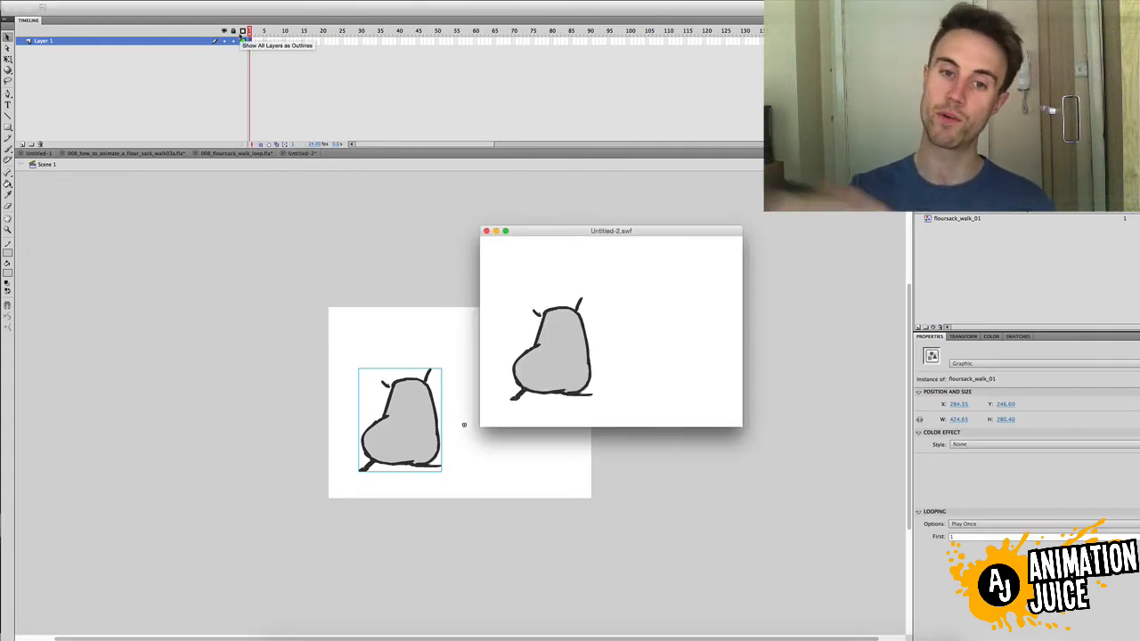
left_click(486, 232)
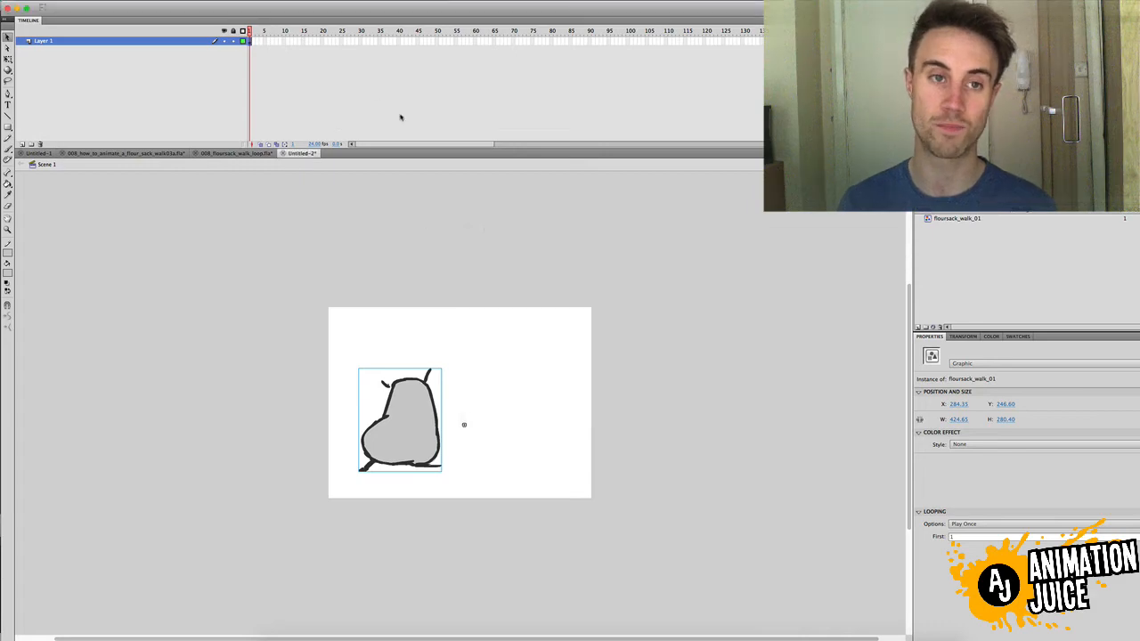
Select frame 28 of Layer 1 on the main timeline, reopen the sack symbol and go to its frame 28.
left_click(353, 42)
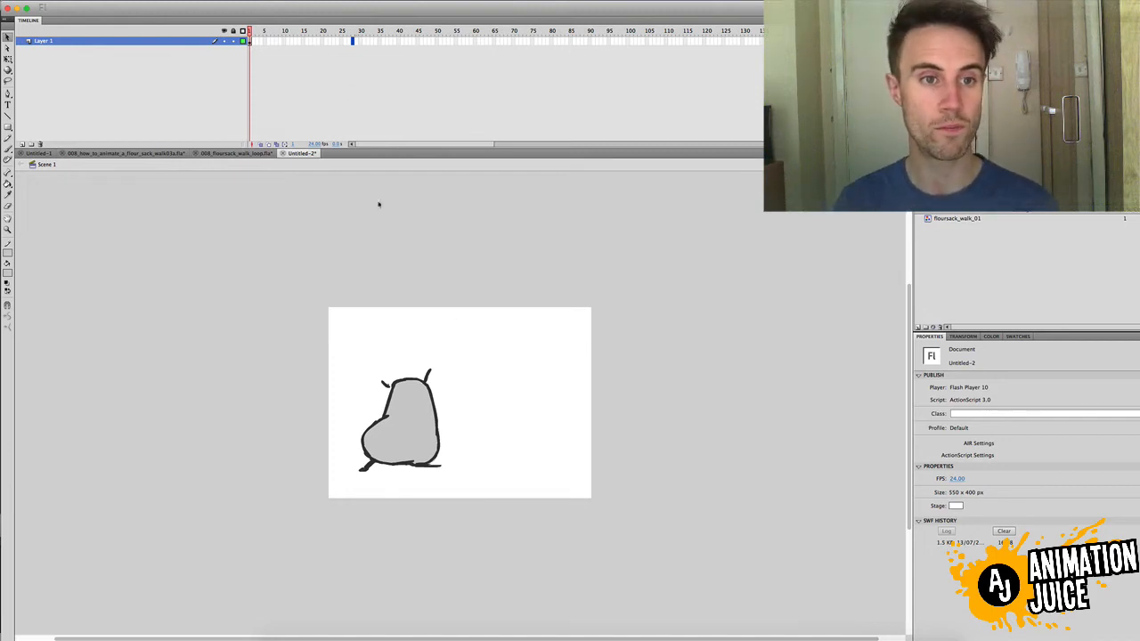
double_click(419, 411)
left_click(354, 33)
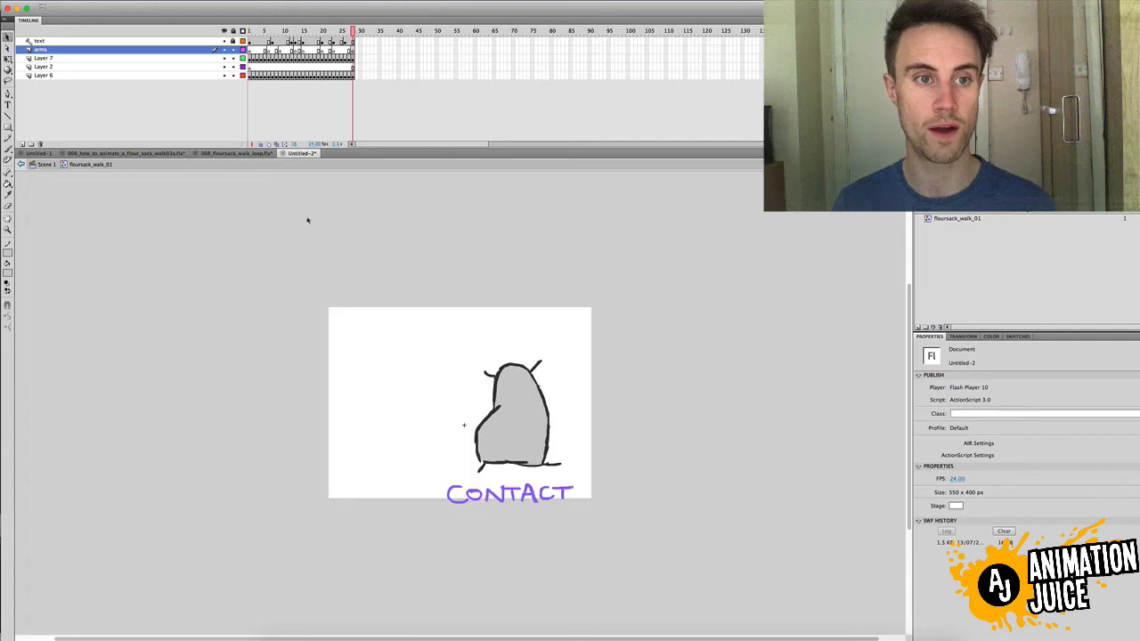
Return to Scene 1, extend Layer 1 of the main timeline to frame 28 and scrub through the walk.
left_click(40, 163)
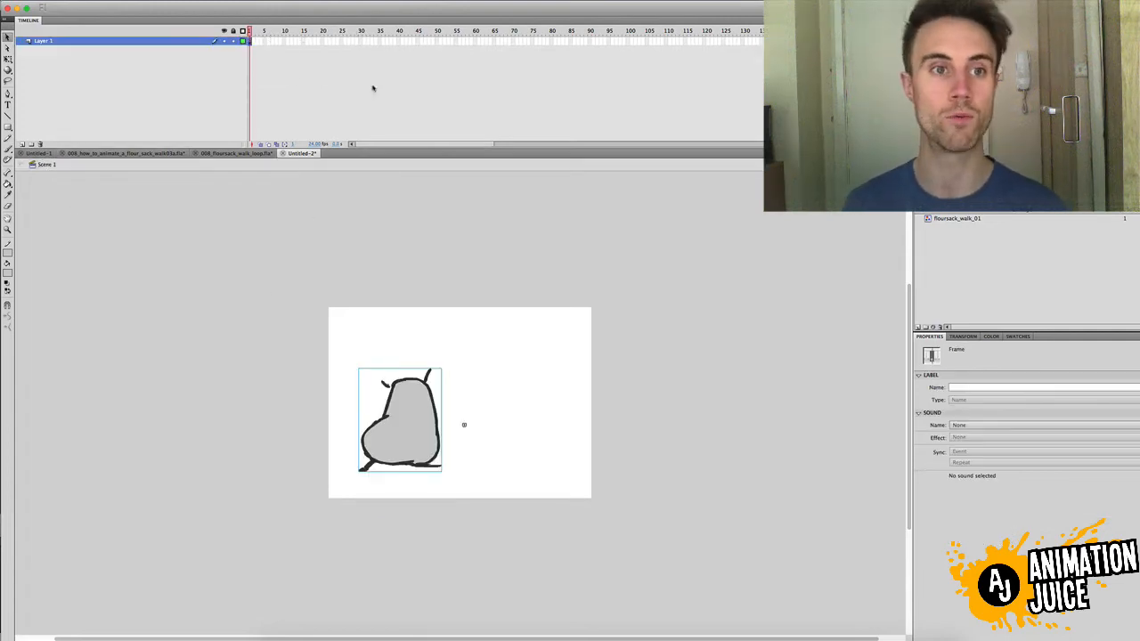
left_click(353, 43)
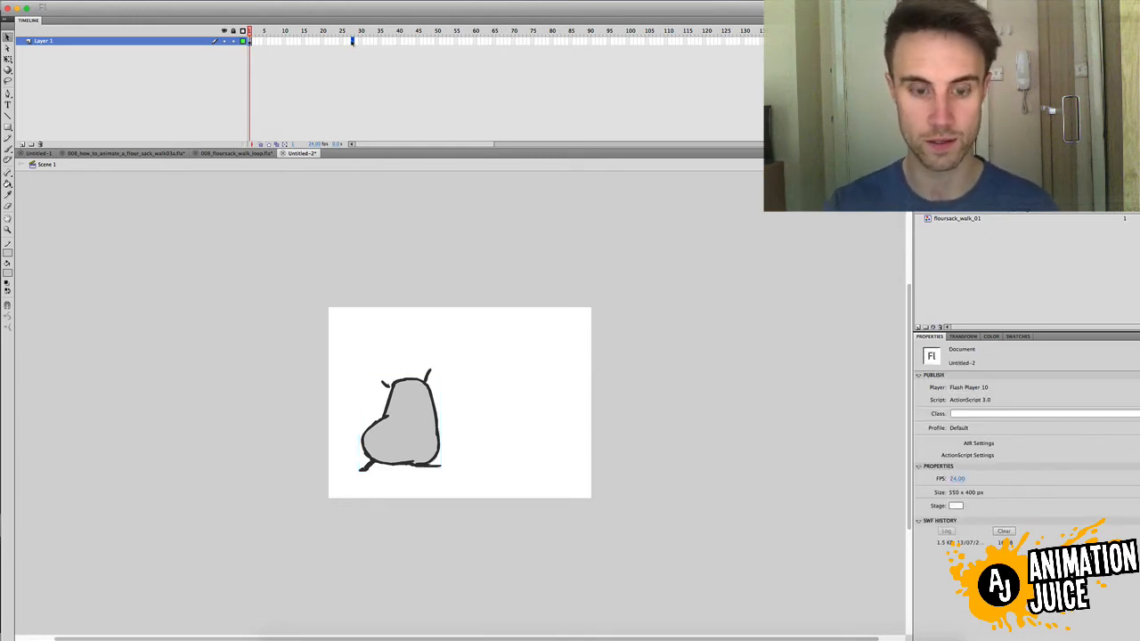
left_click(352, 42)
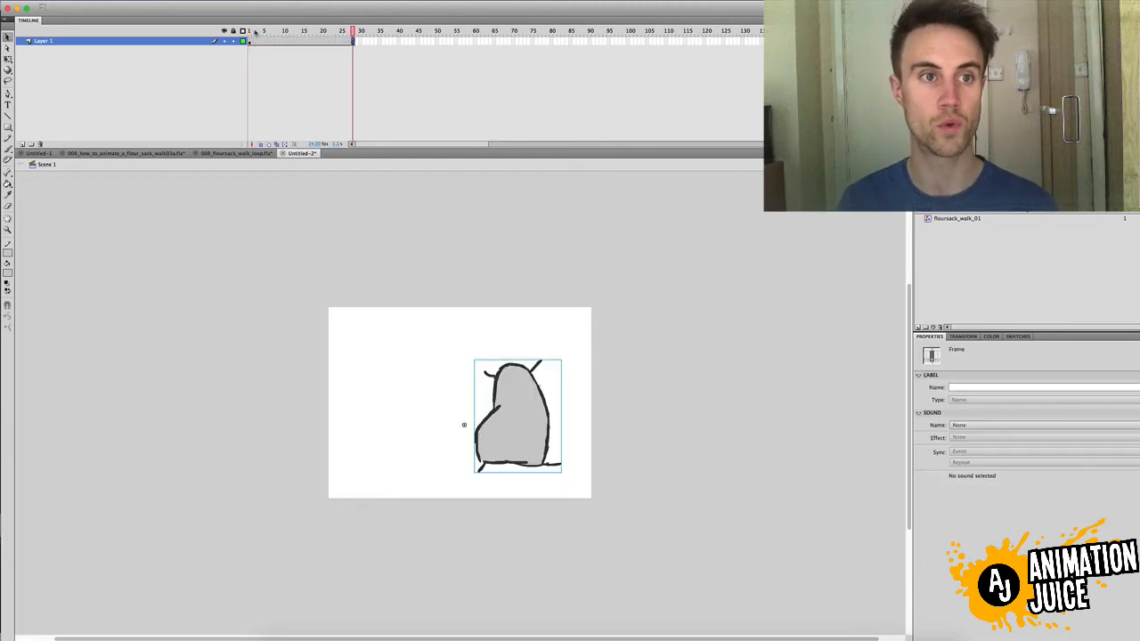
left_click_drag(253, 32, 355, 32)
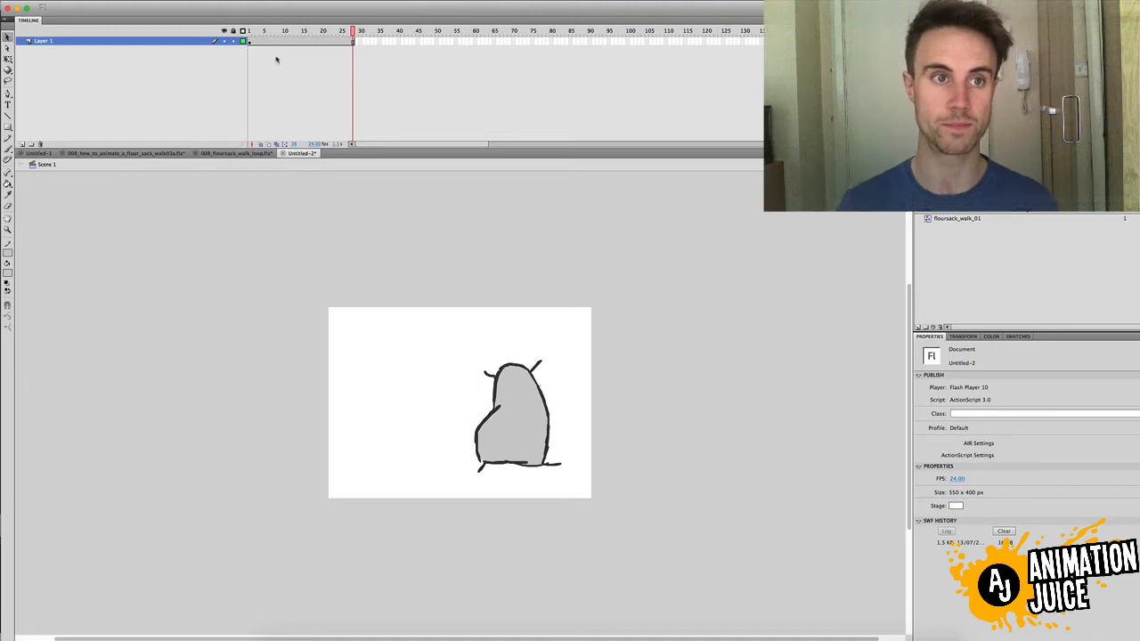
Test the movie from frame 1 with the sack instance extended across 28 frames and close the preview.
left_click(250, 32)
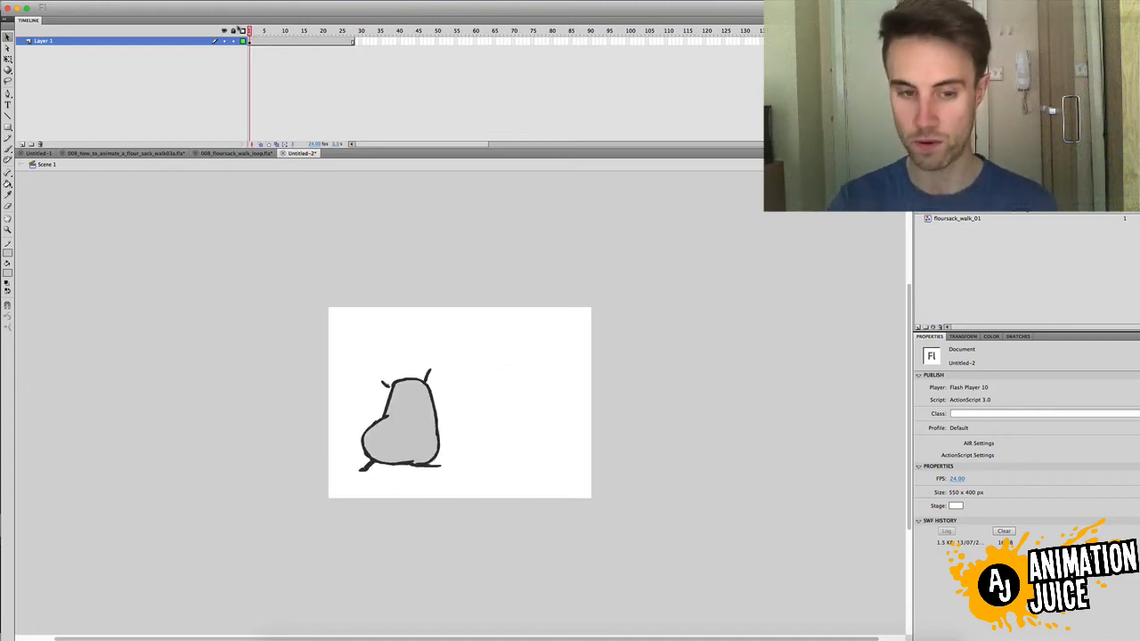
key("super+Return")
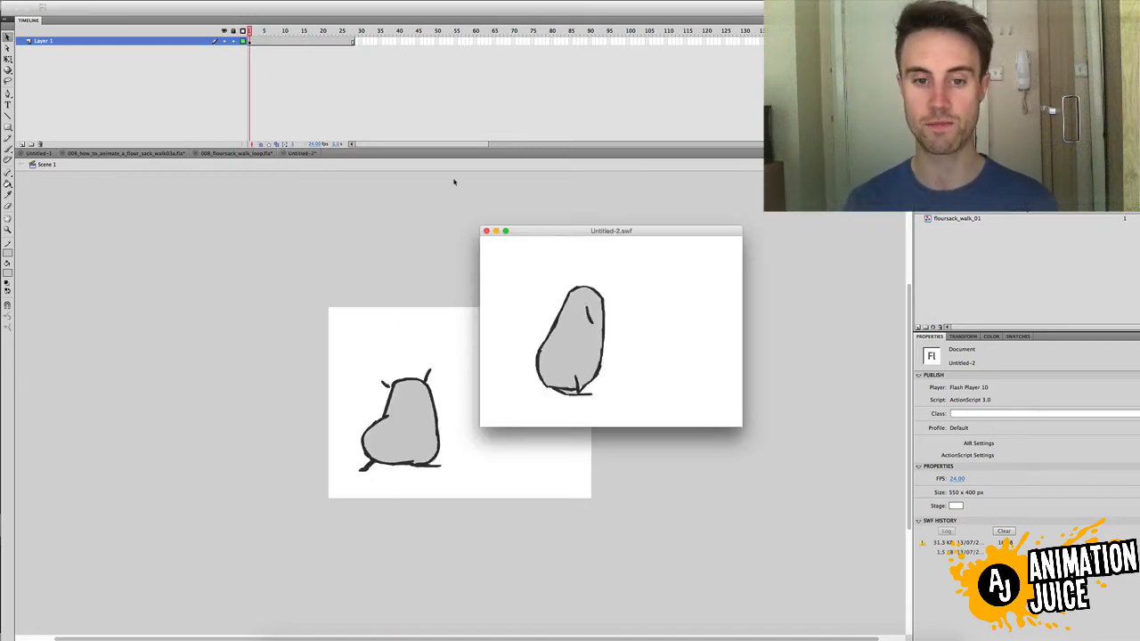
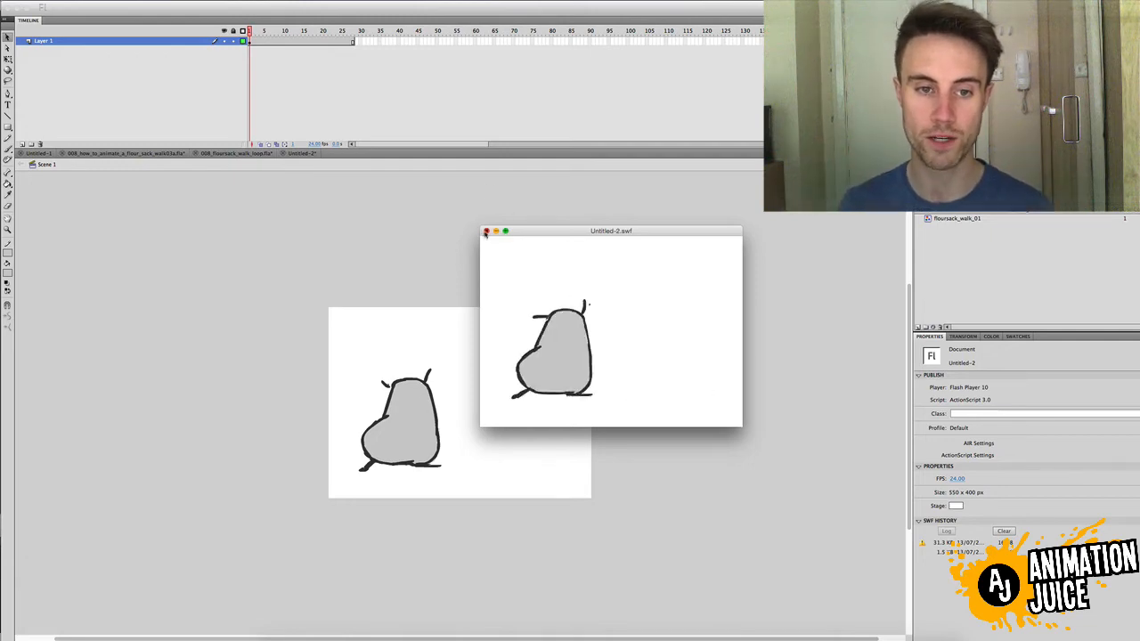
left_click(485, 232)
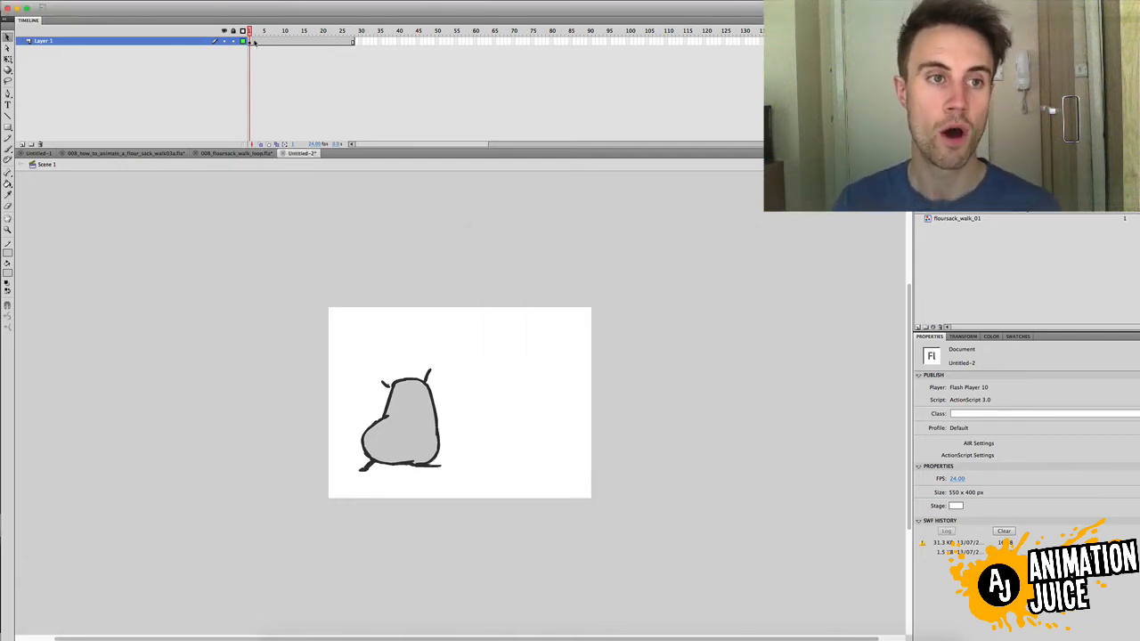
Examine frames 1 to 28 of Layer 1, open the sack symbol at its frame 1 and return to Scene 1.
left_click_drag(253, 41, 348, 51)
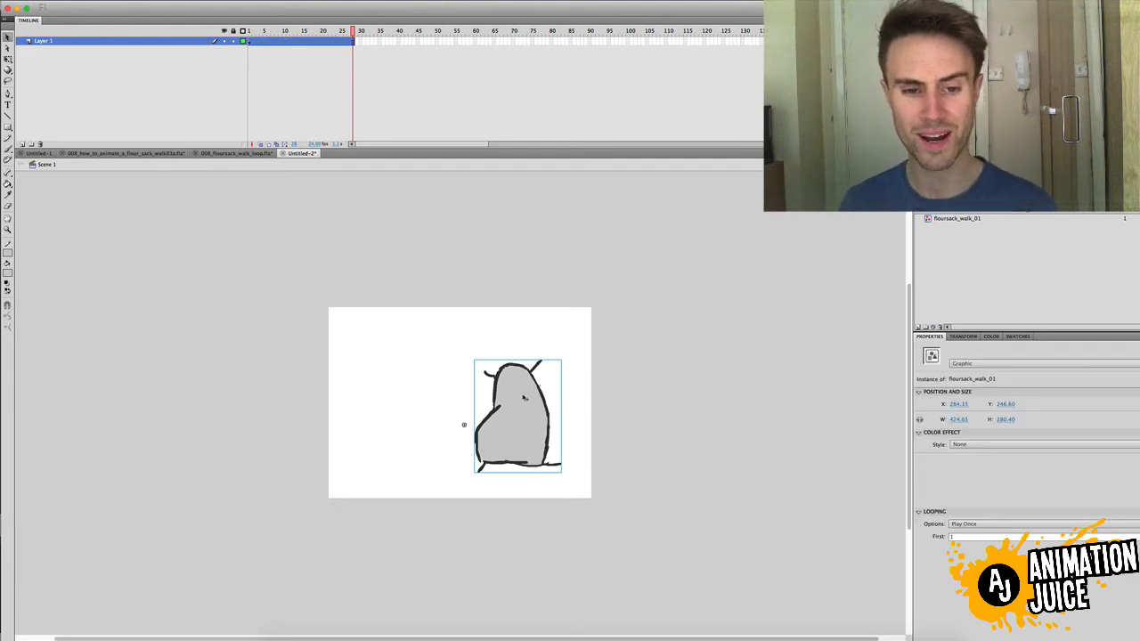
double_click(520, 400)
left_click_drag(256, 31, 250, 32)
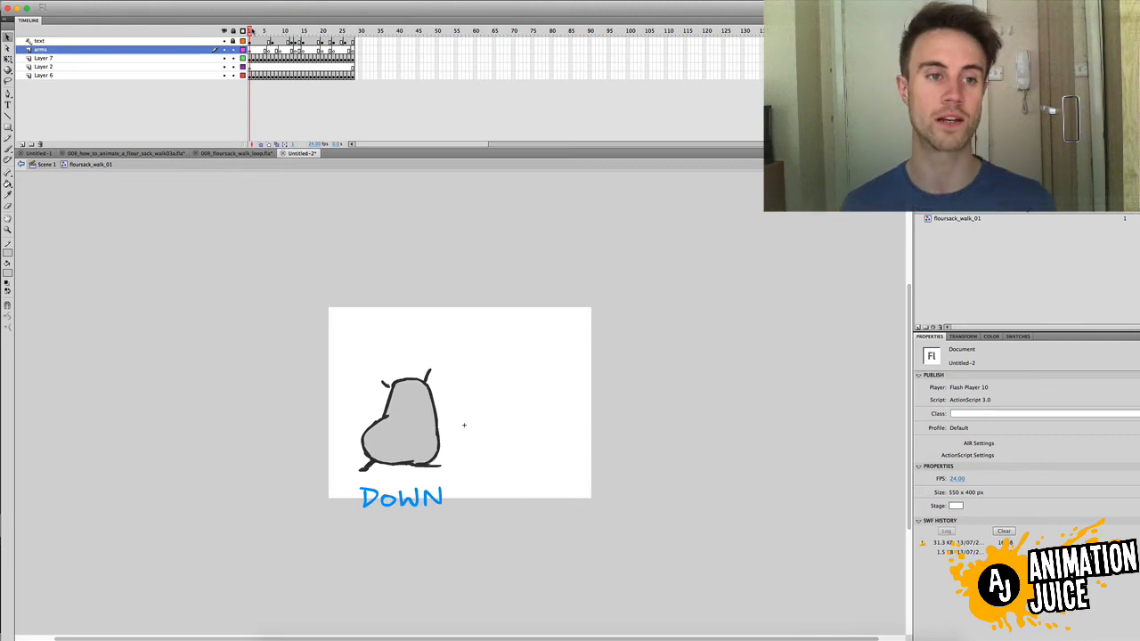
left_click(52, 166)
Convert all frames from 1 to 28 on Layer 1 of the main timeline into keyframes.
left_click_drag(253, 41, 354, 41)
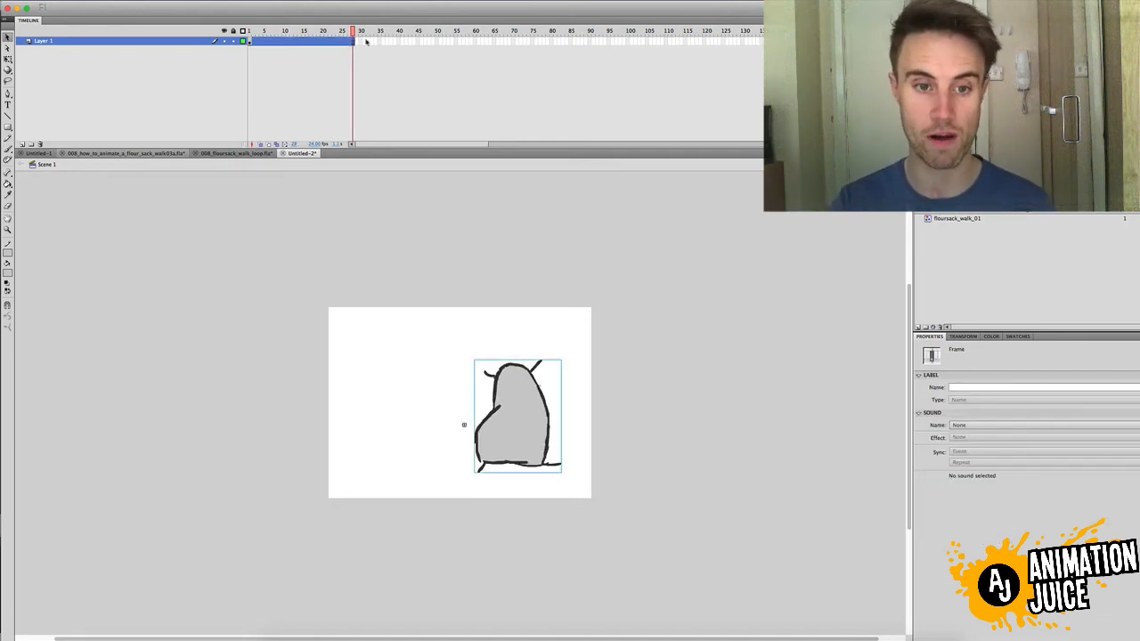
left_click(252, 42)
left_click_drag(252, 42, 356, 42)
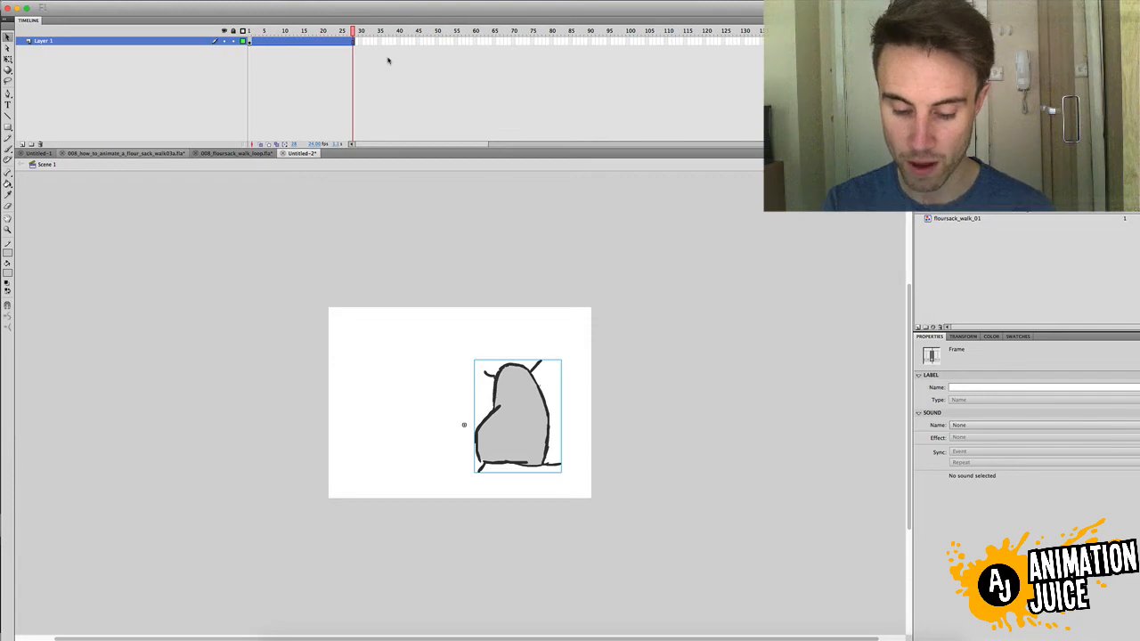
key("F6")
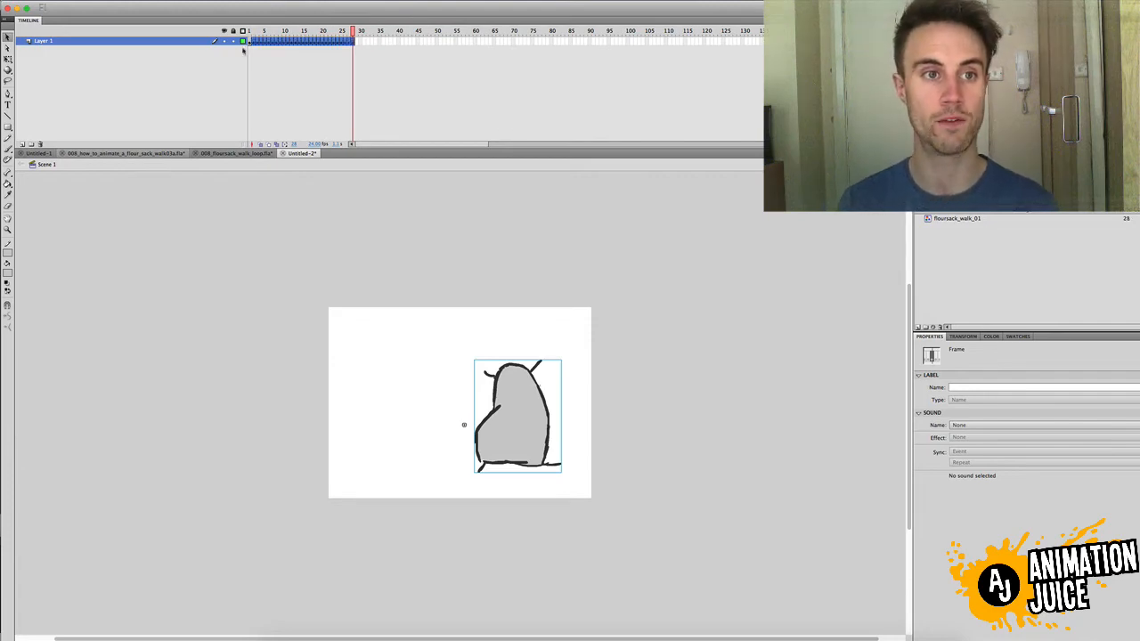
Check the looping first-frame setting of the sack instance on frames 1 and 9 of the main timeline.
left_click(250, 42)
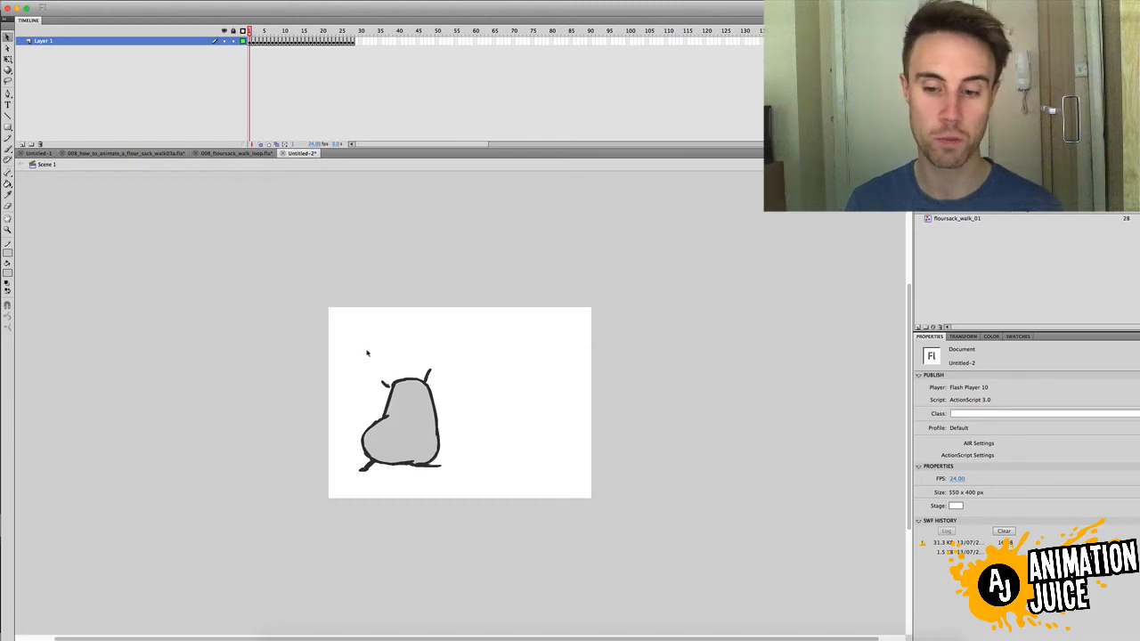
left_click_drag(366, 354, 463, 422)
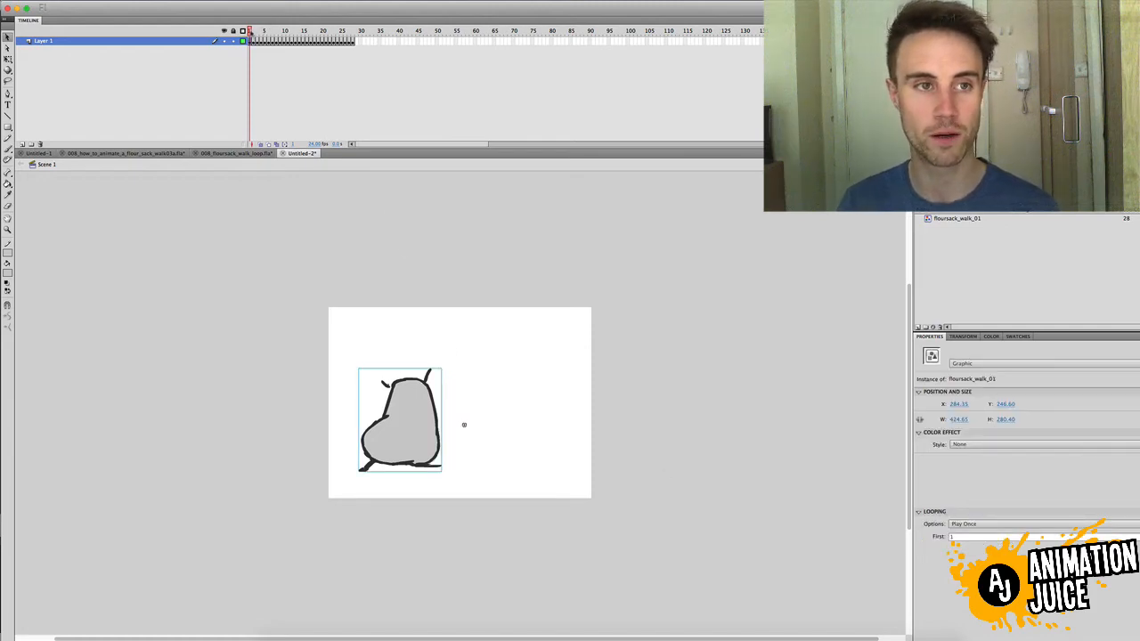
left_click_drag(355, 42, 250, 41)
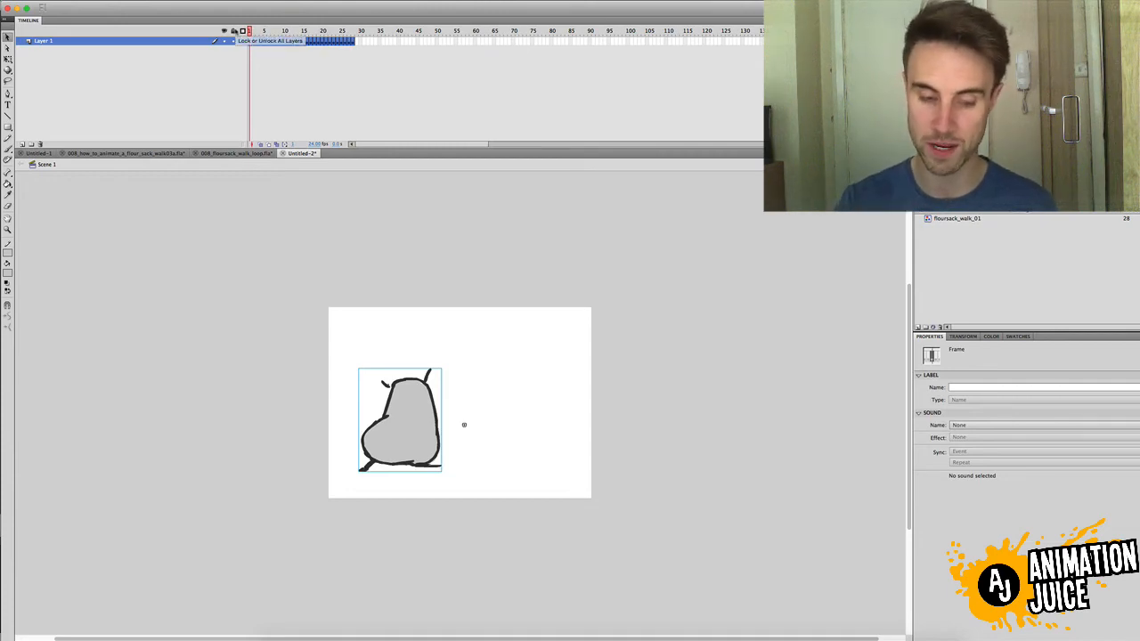
left_click_drag(257, 33, 281, 49)
left_click(283, 41)
left_click(283, 41)
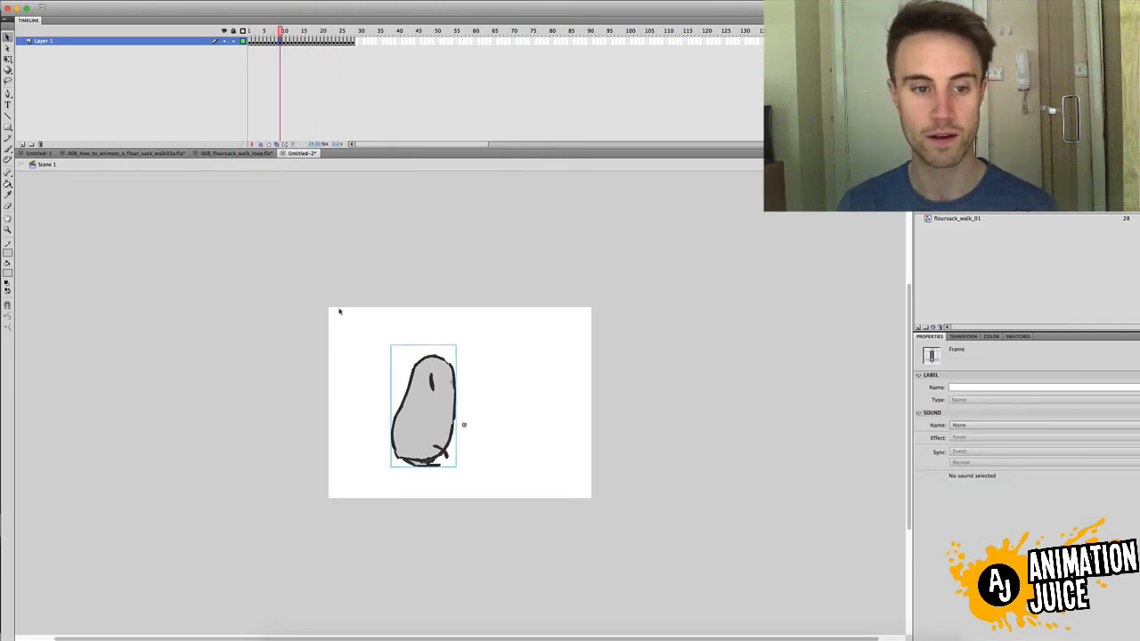
left_click(430, 392)
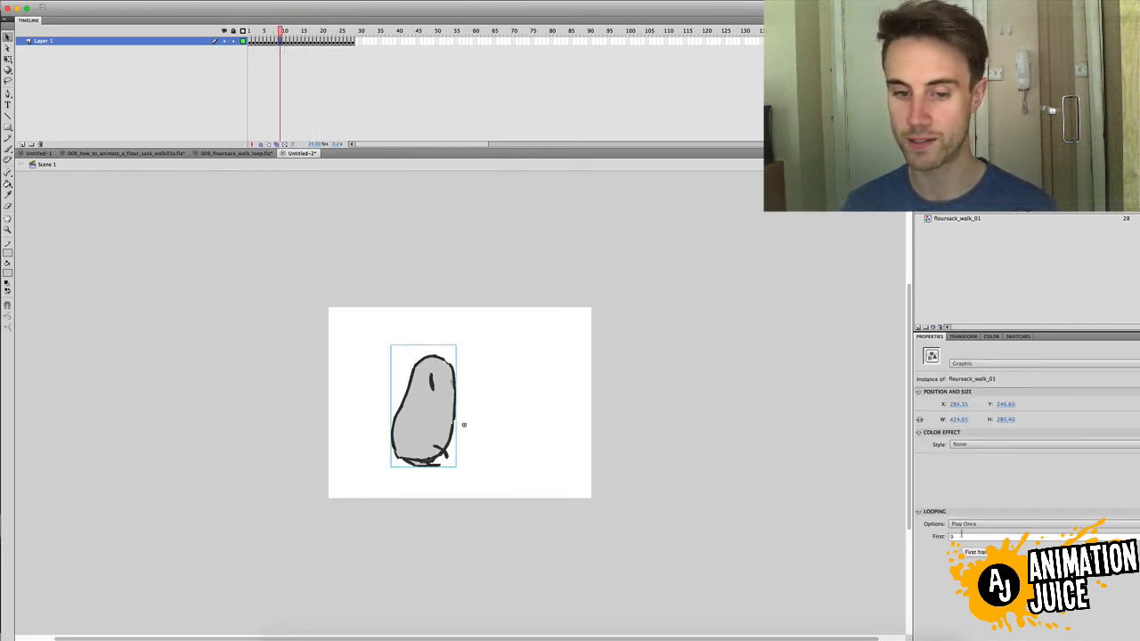
left_click(953, 537)
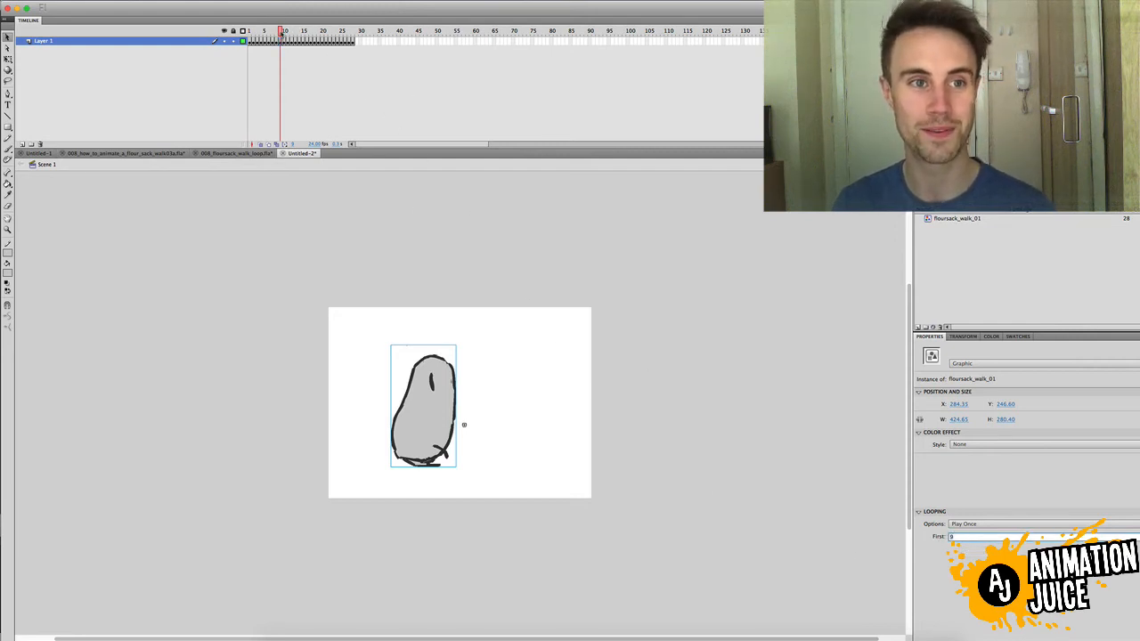
Open the sack symbol from main-timeline frame 9, view the pose on its own frame 9 and return to Scene 1.
left_click(463, 425)
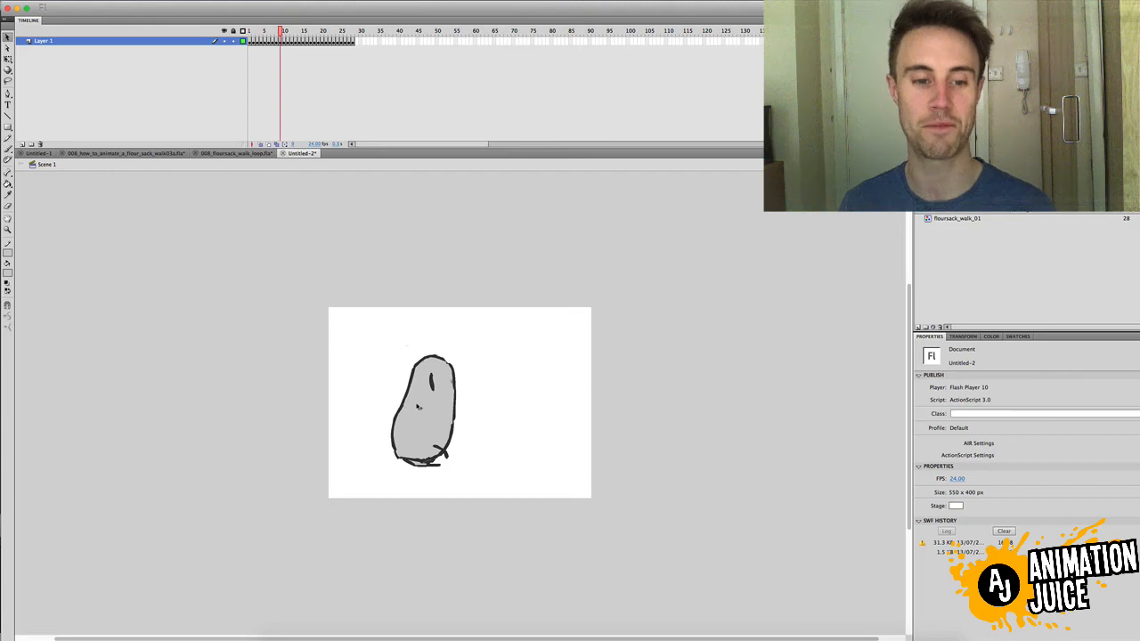
left_click(417, 406)
double_click(418, 407)
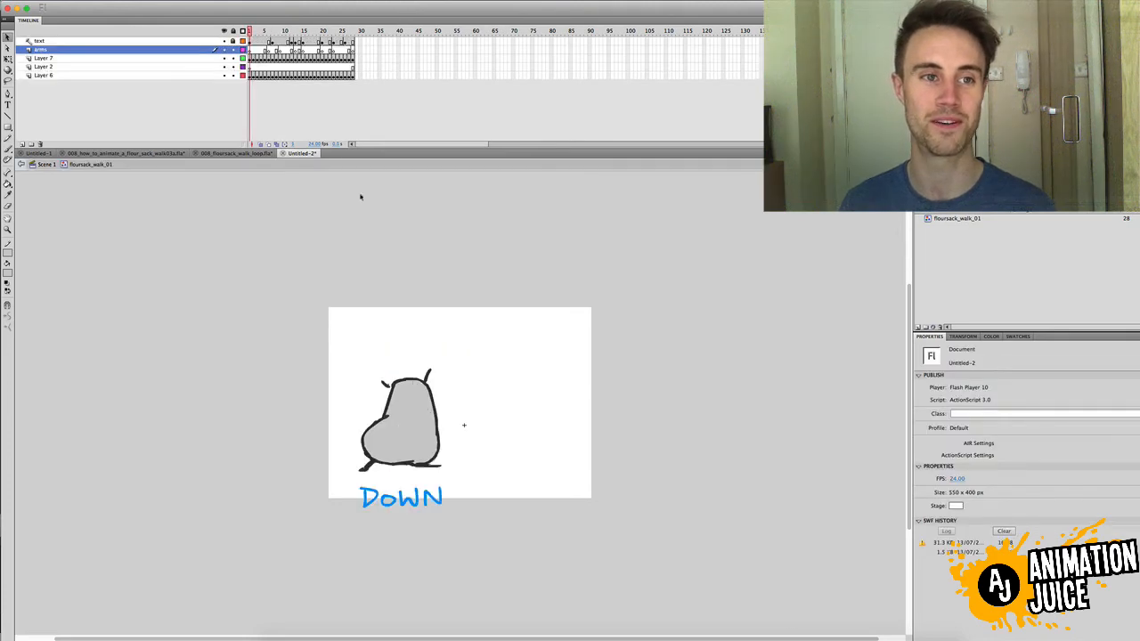
left_click(278, 32)
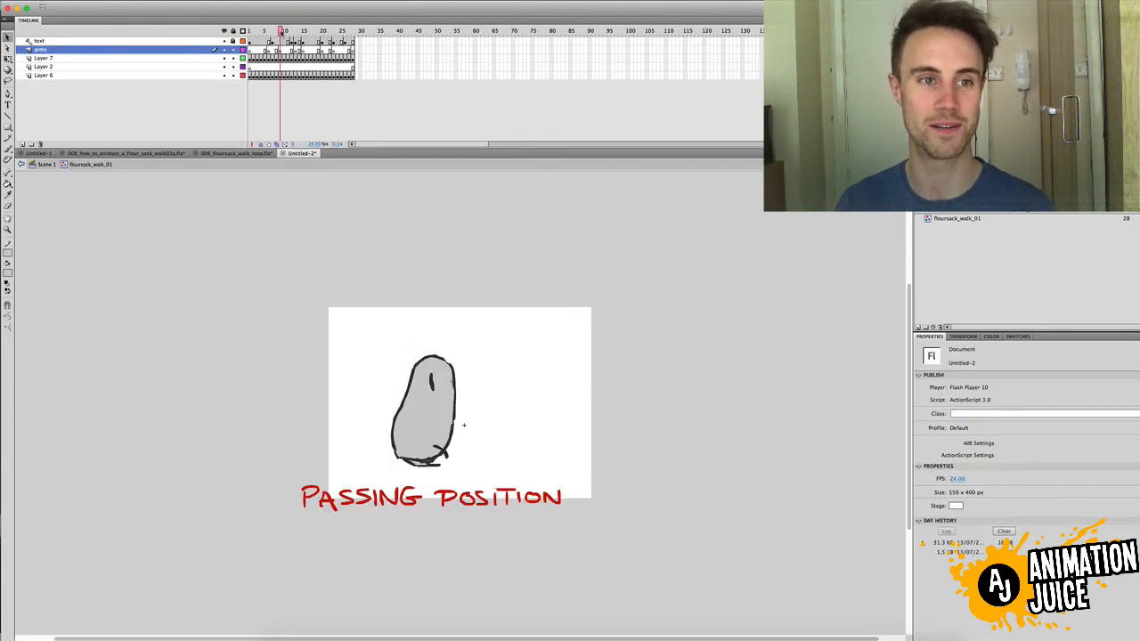
left_click(46, 164)
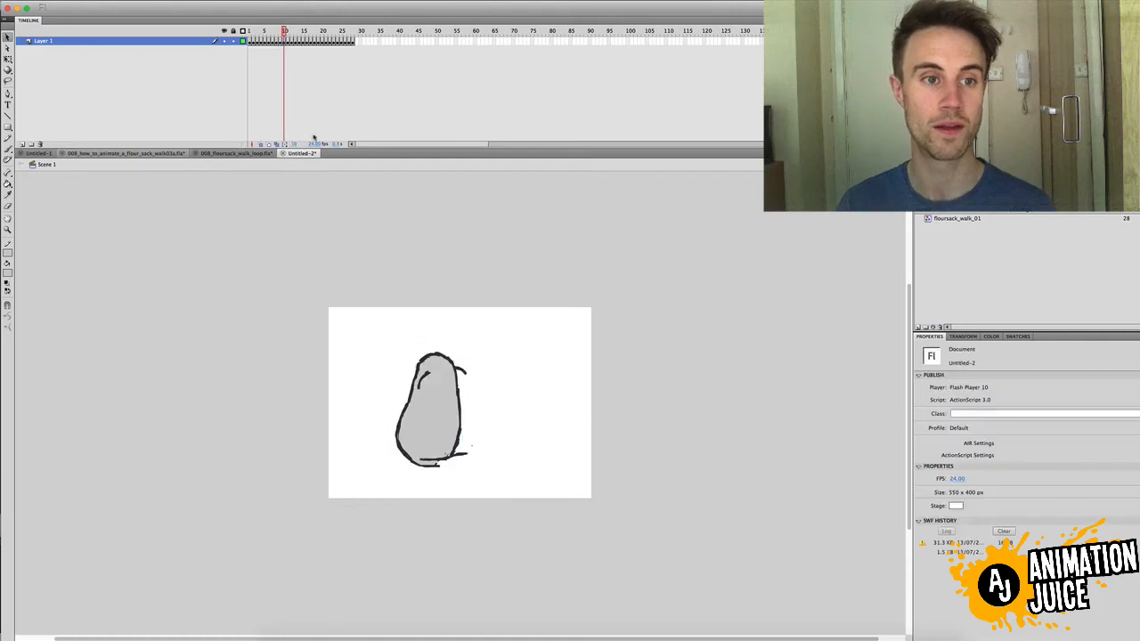
Inspect the sack instances on main-timeline frames 10 and 20, opening the symbol from each and returning to Scene 1.
left_click_drag(394, 330, 498, 363)
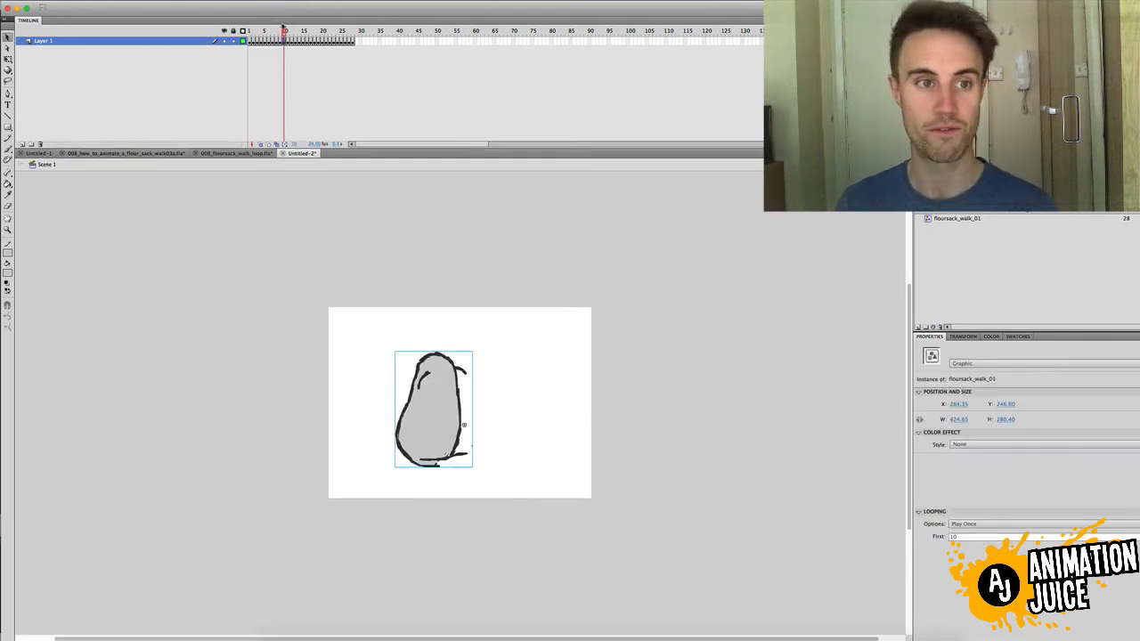
double_click(446, 380)
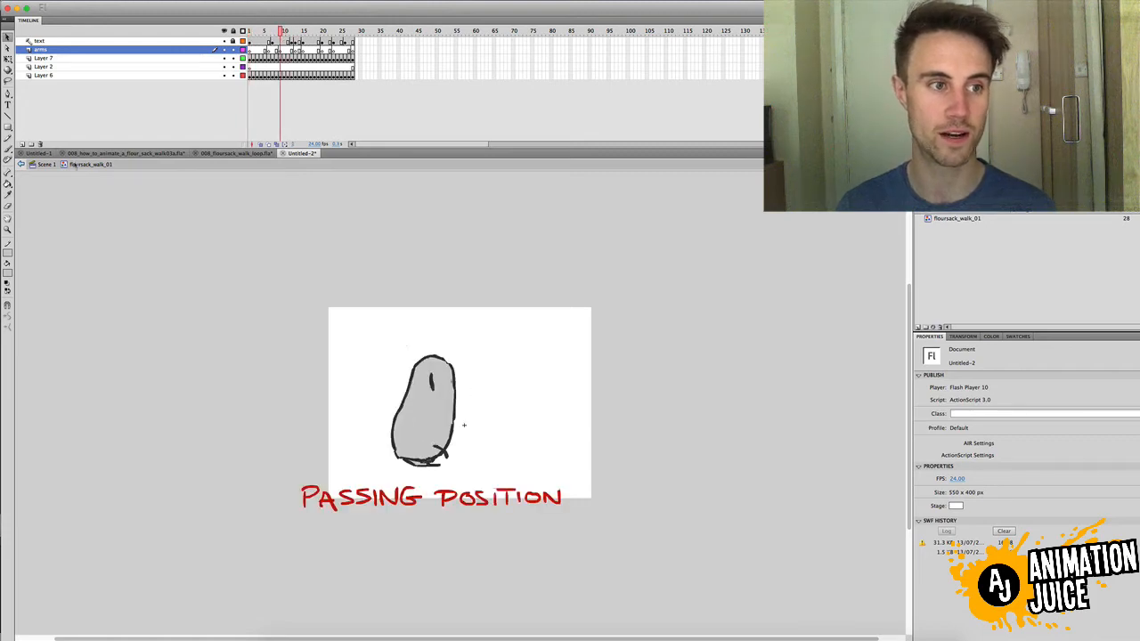
left_click(46, 165)
left_click(322, 32)
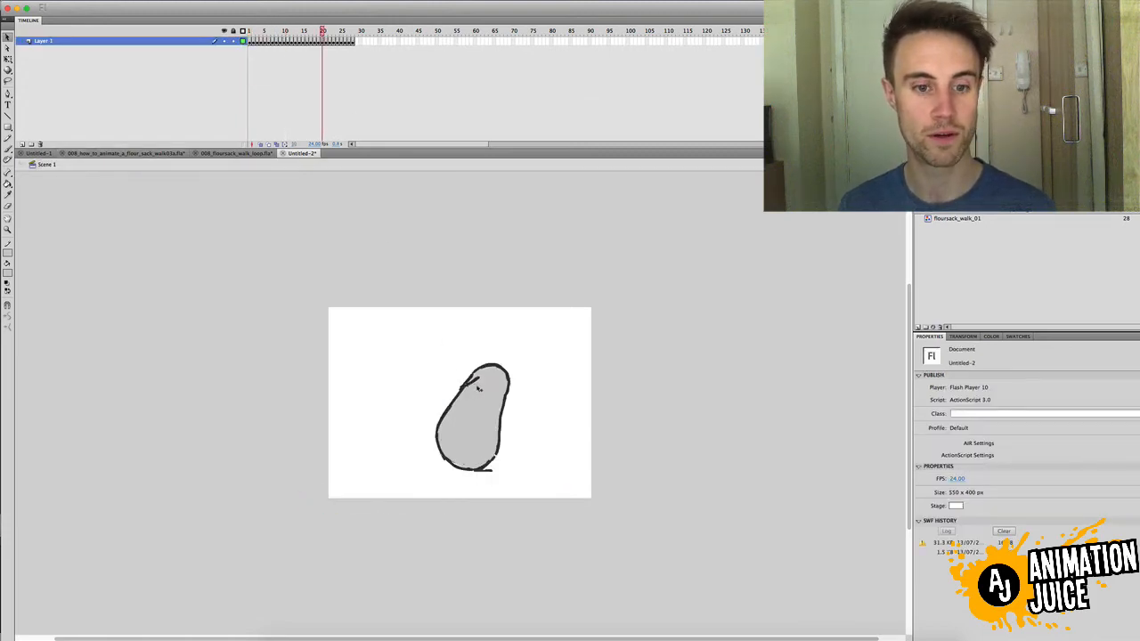
left_click(490, 390)
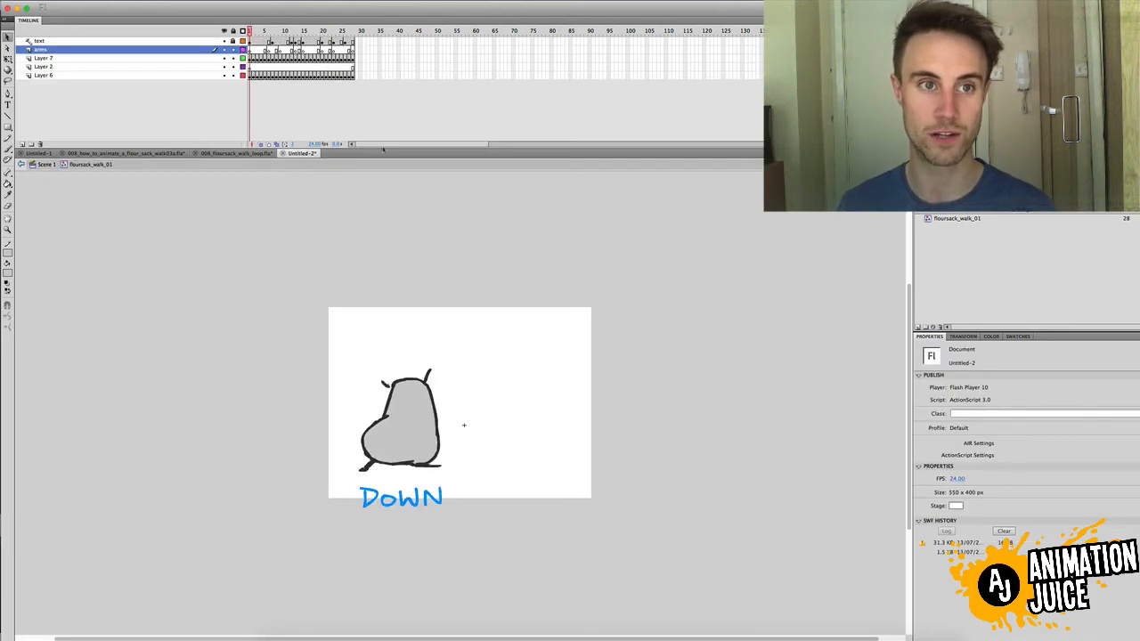
left_click(45, 164)
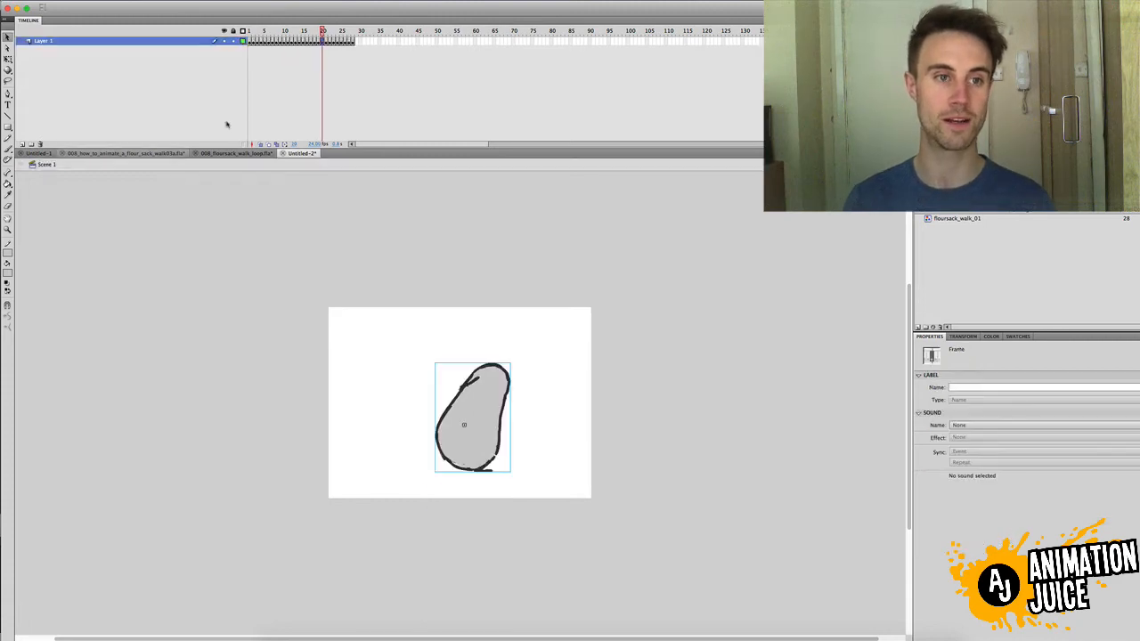
Play the keyframed main timeline from frame 1 and check the looping setting of the sack instance on frame 28.
key("Return")
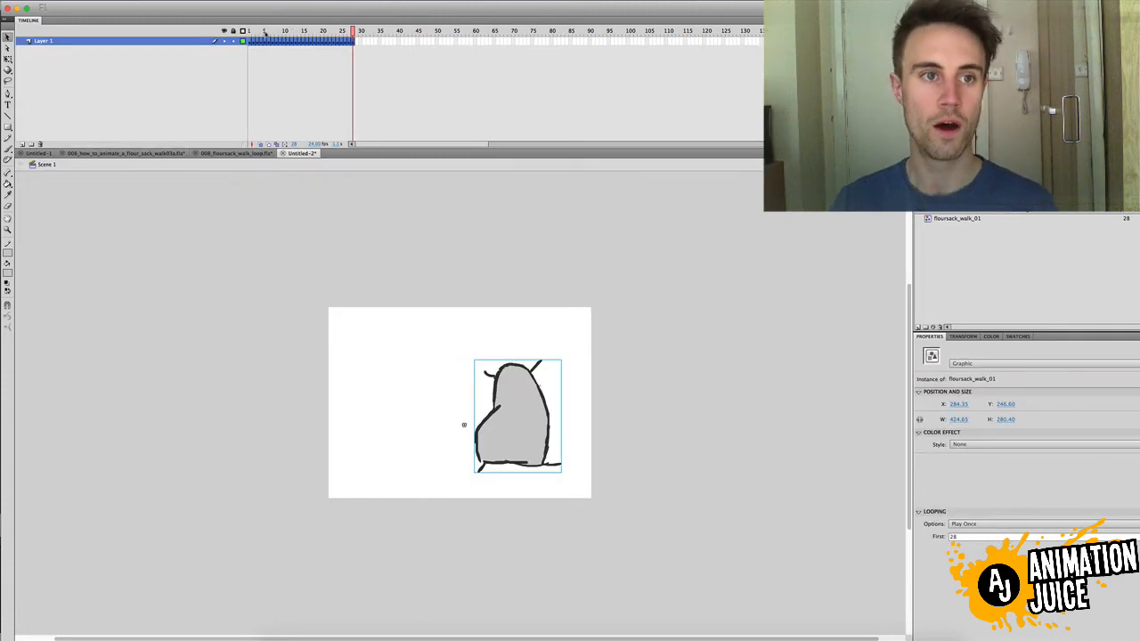
left_click(249, 32)
key("Return")
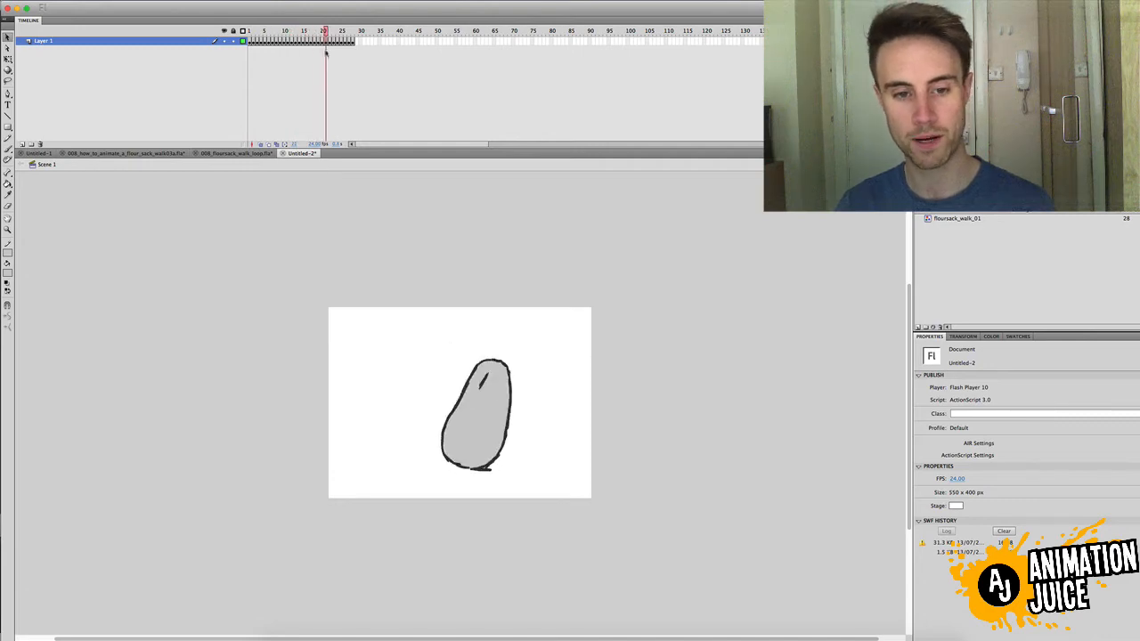
left_click(451, 211)
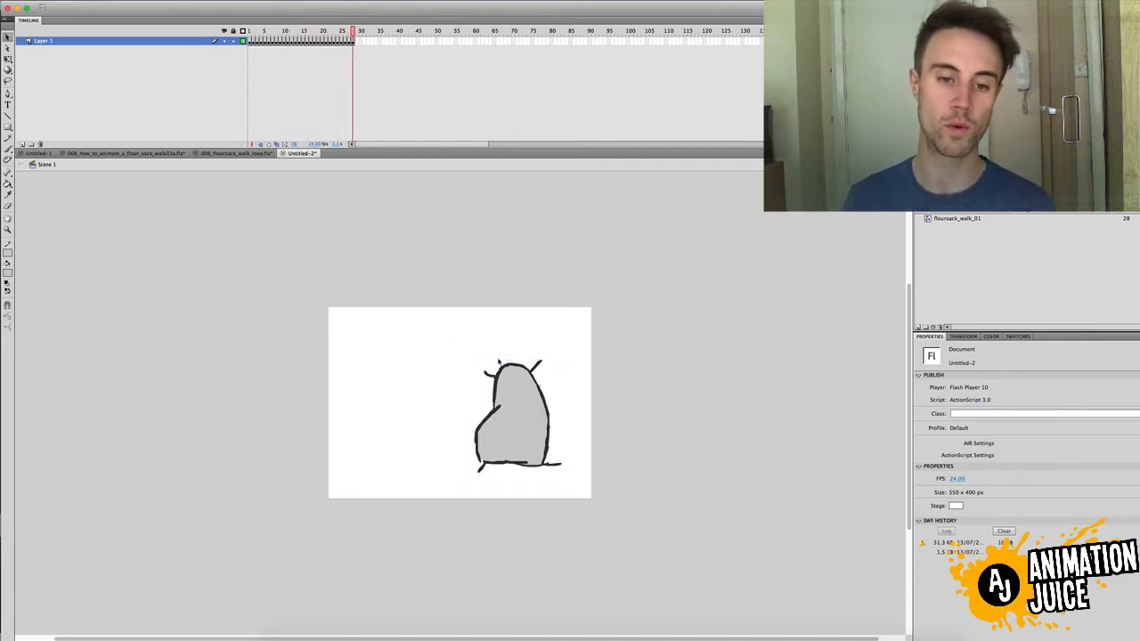
left_click_drag(466, 345, 563, 474)
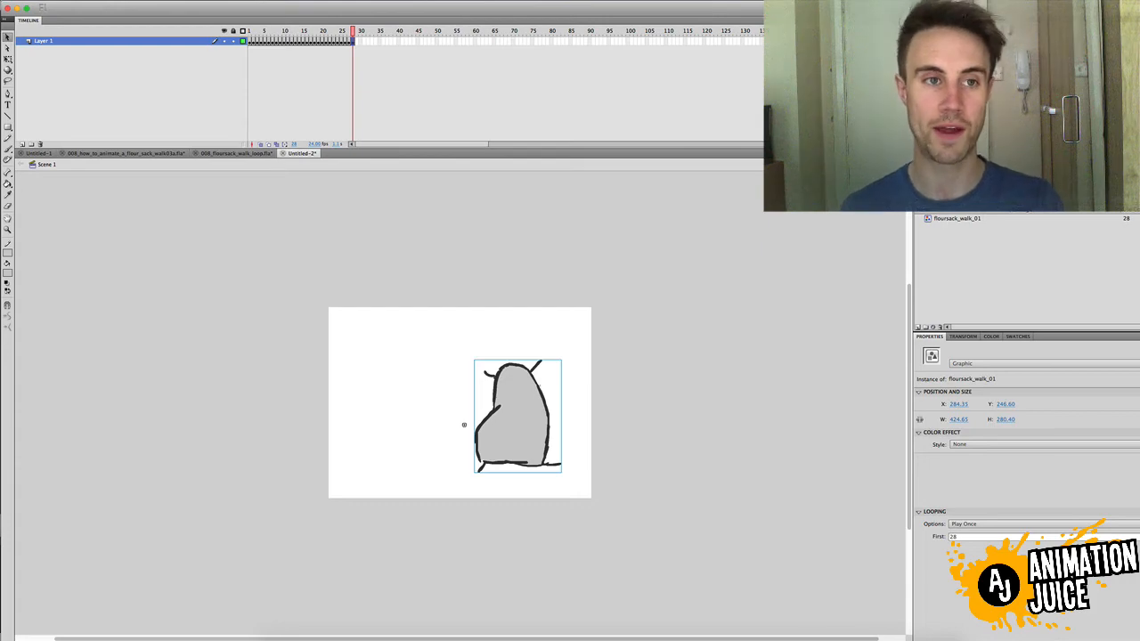
key("Return")
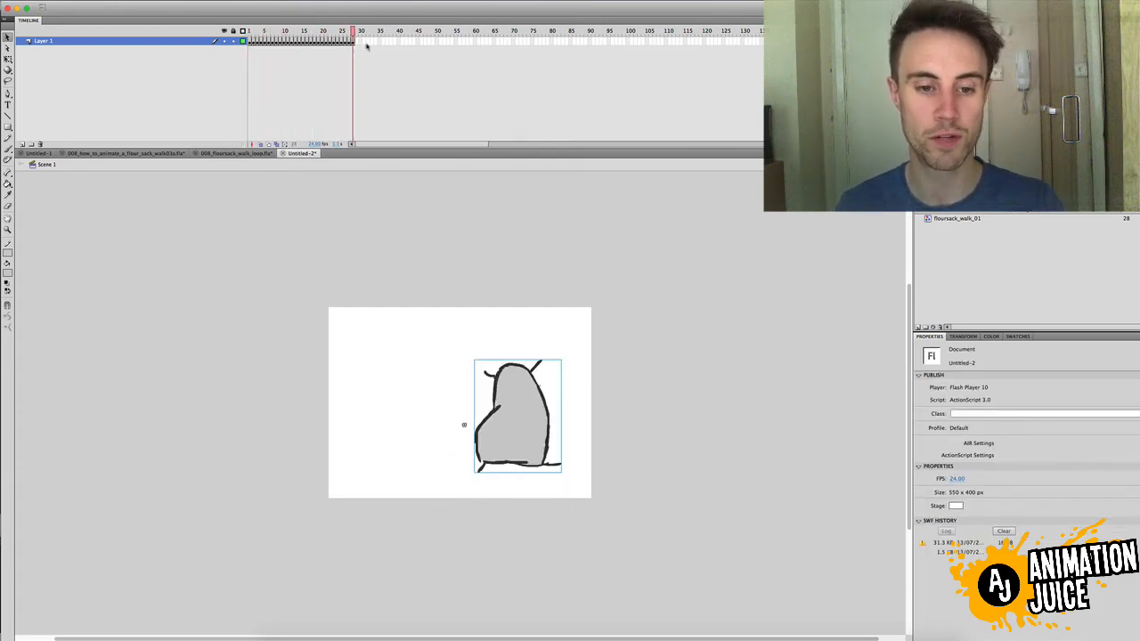
Nudge the sack instance on frame 2 of Layer 1 three small increments to the left.
left_click_drag(352, 34, 253, 32)
left_click(253, 40)
left_click(254, 41)
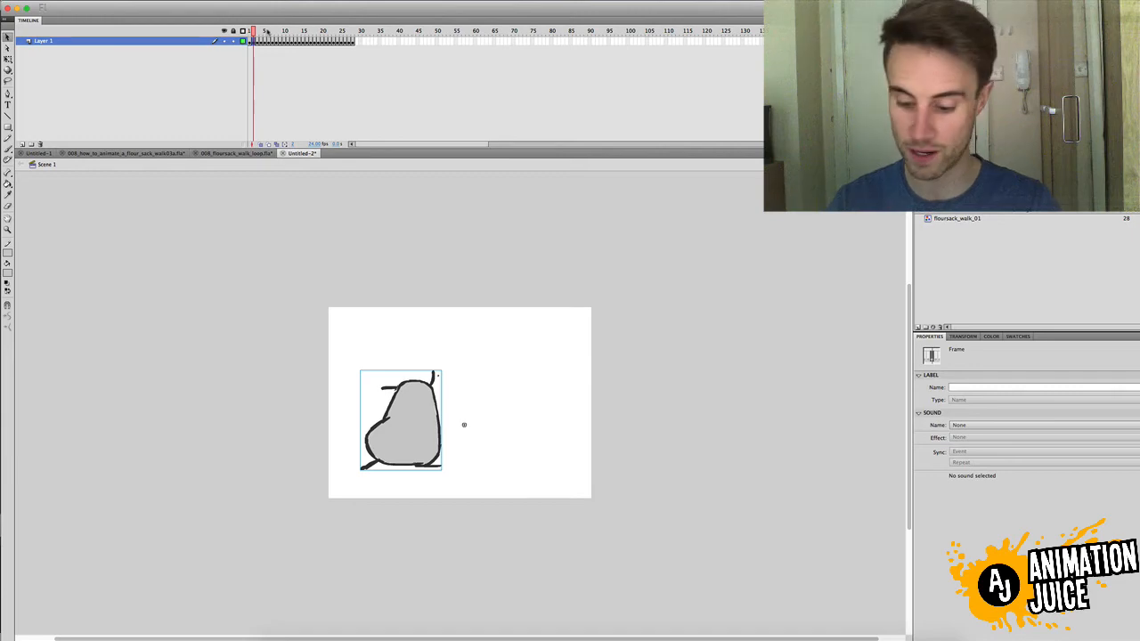
key("Left")
key("Left")
key("Left")
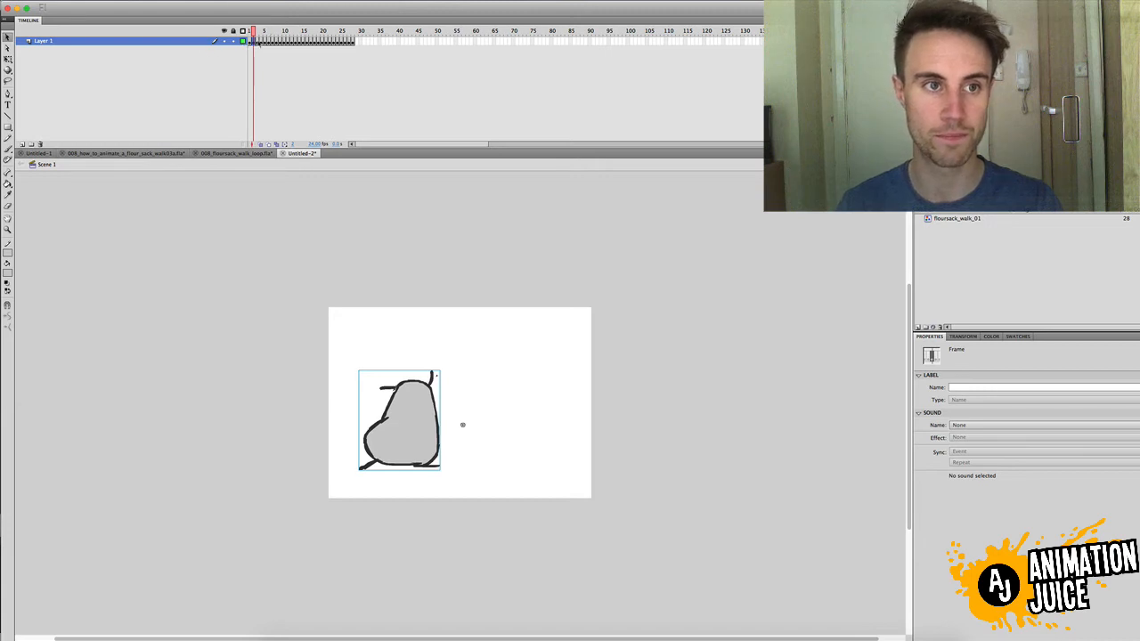
Nudge the sack instance on frame 3 of Layer 1 left in small increments and compare its position with frame 2.
key(".")
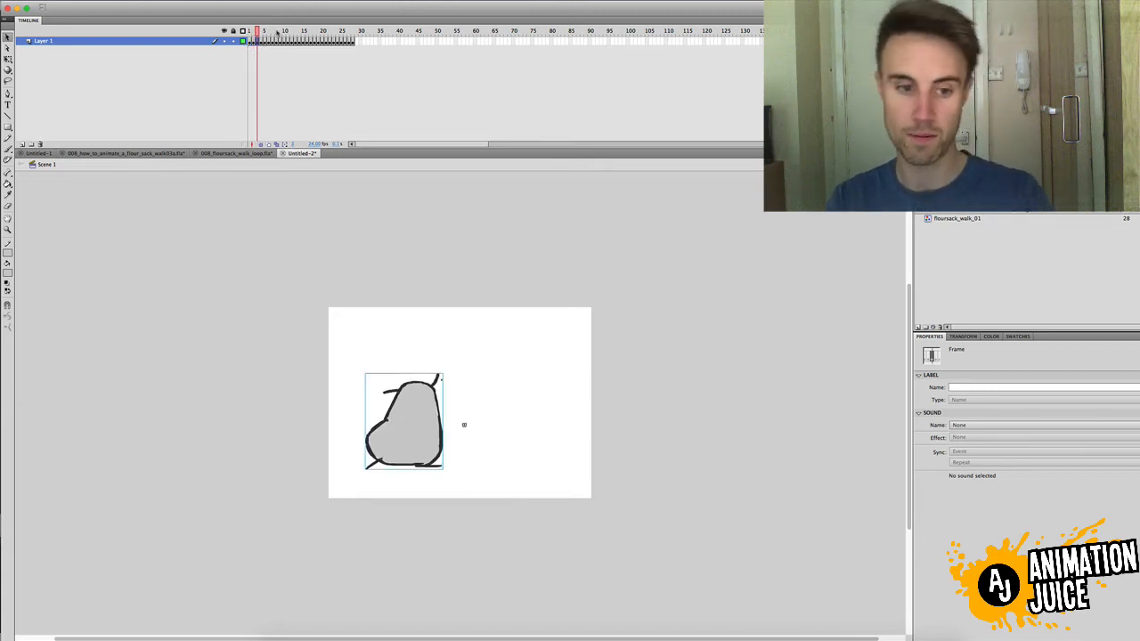
key("Left")
key("Left")
key("Left")
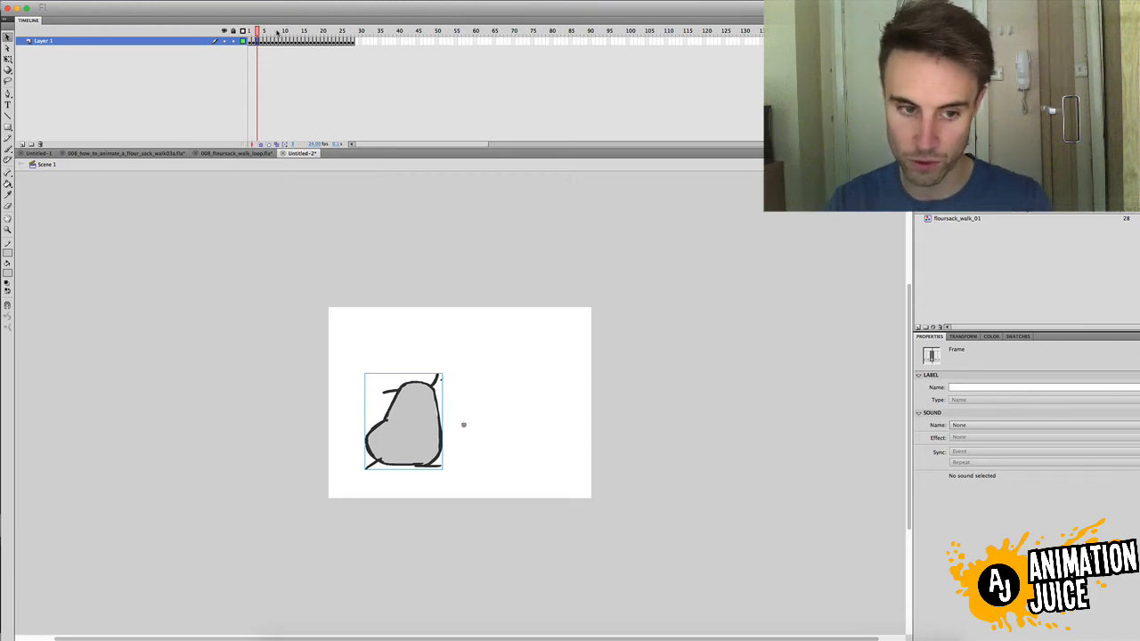
key("Left")
key("Left")
key("Left")
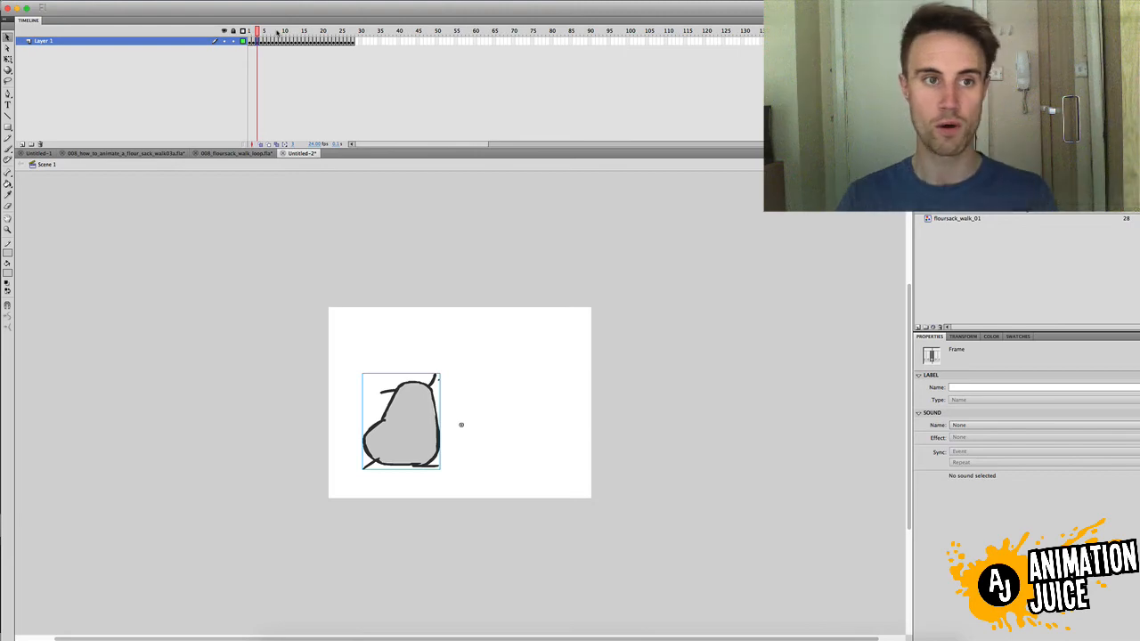
left_click(460, 424)
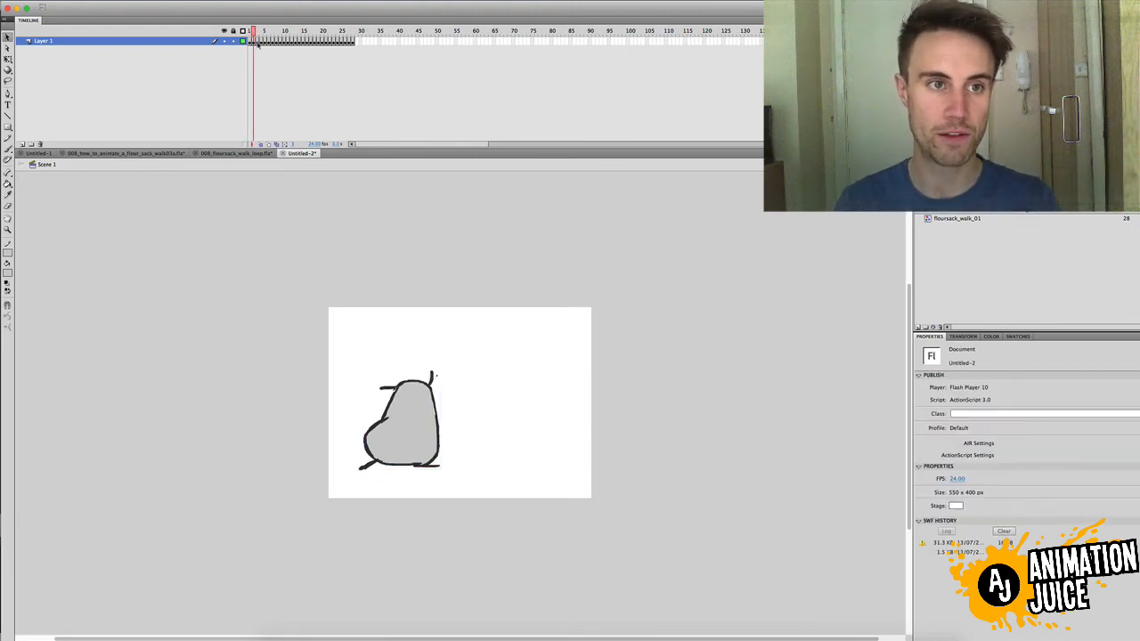
key("period")
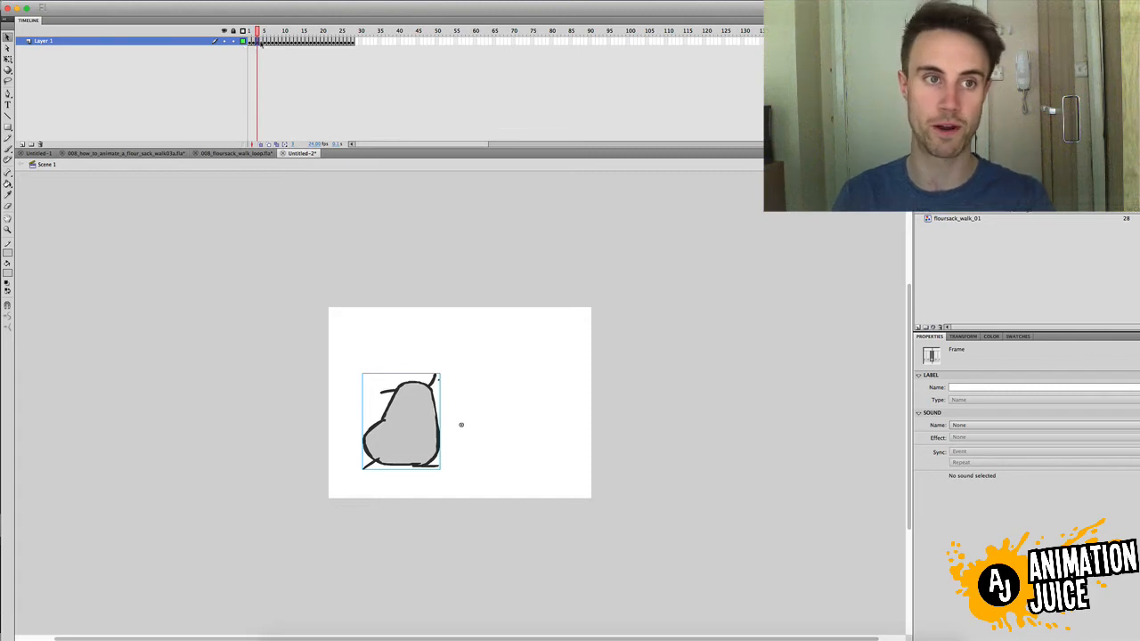
Nudge the sack instance on frame 4 of Layer 1 left in small increments.
key("period")
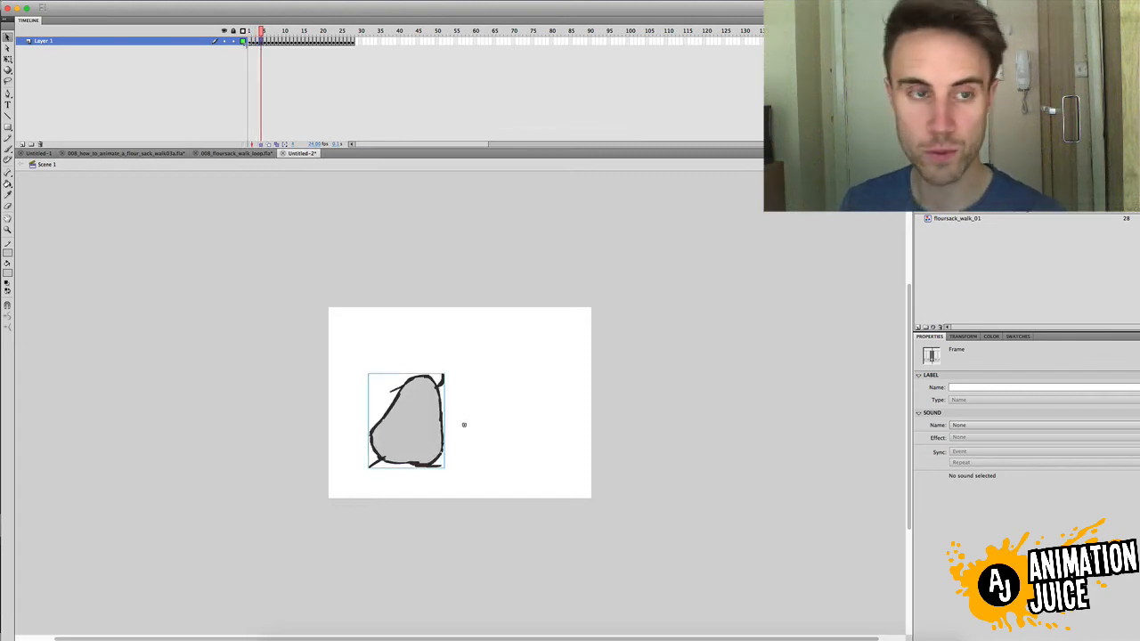
key("Left")
key("Left")
key("Left")
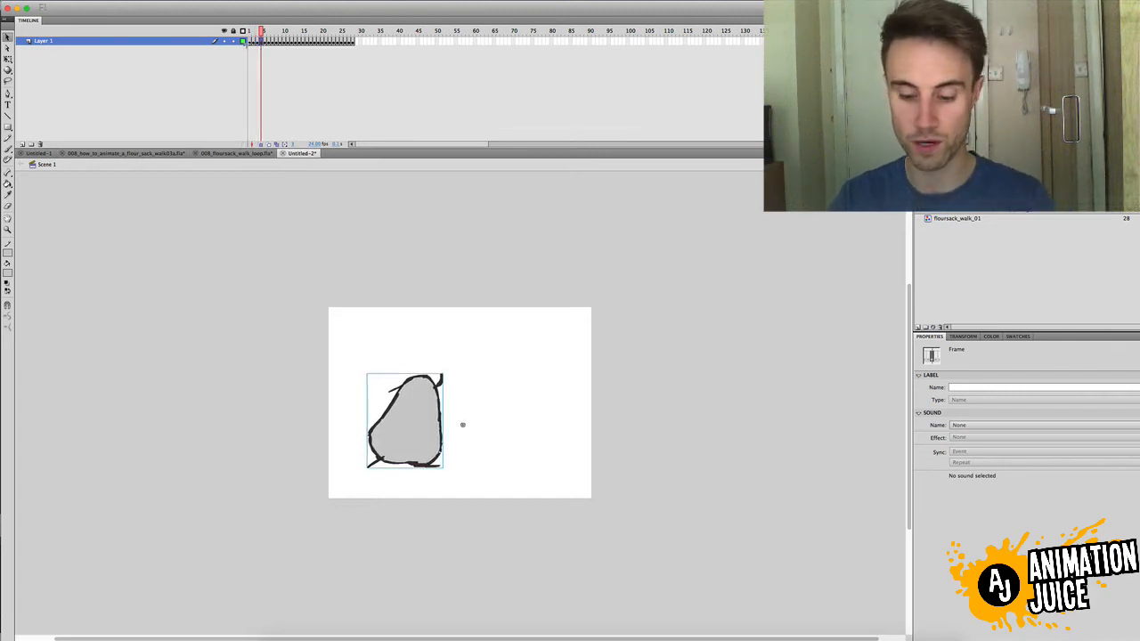
key("Left")
key("Left")
key("Left")
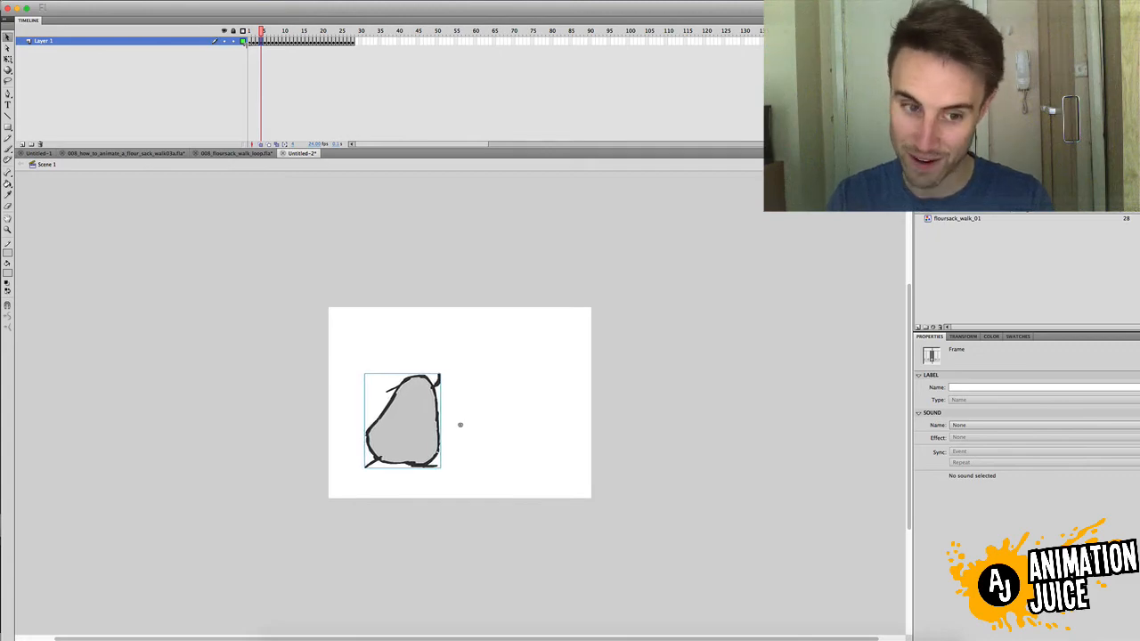
Step back and forth through frames 1 to 4 to check how the sack's position progresses.
left_click(254, 41)
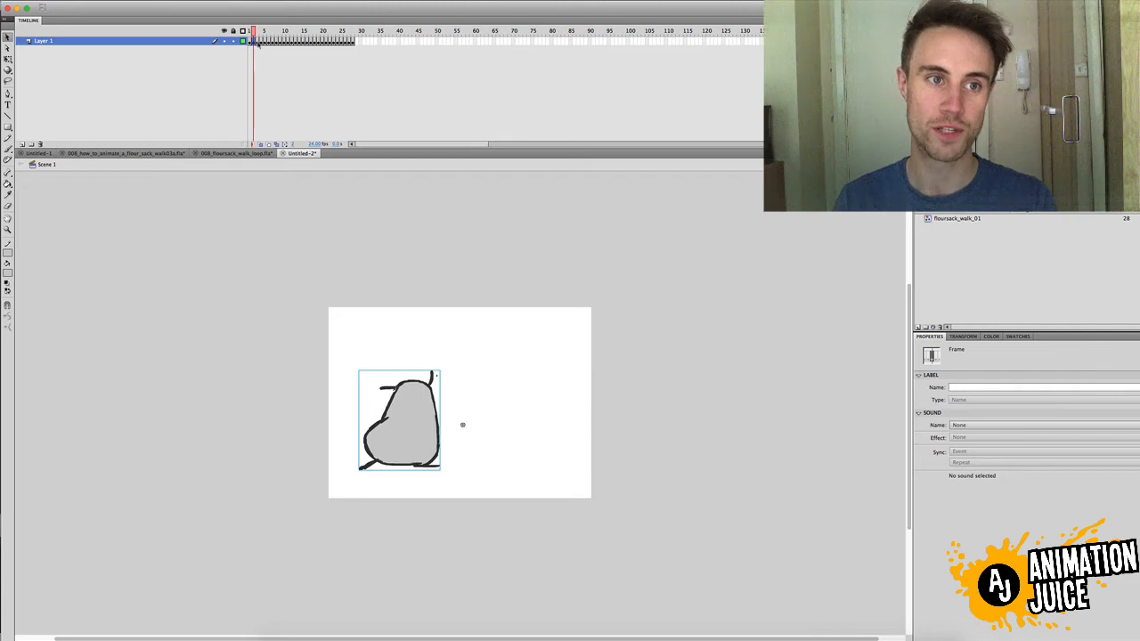
key("period")
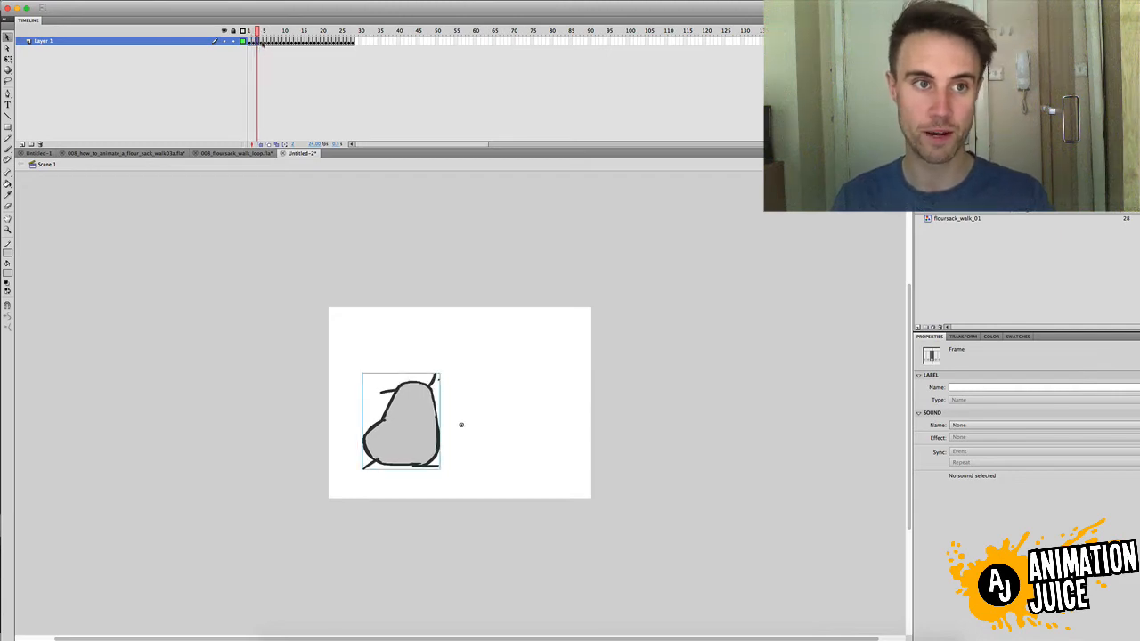
key("period")
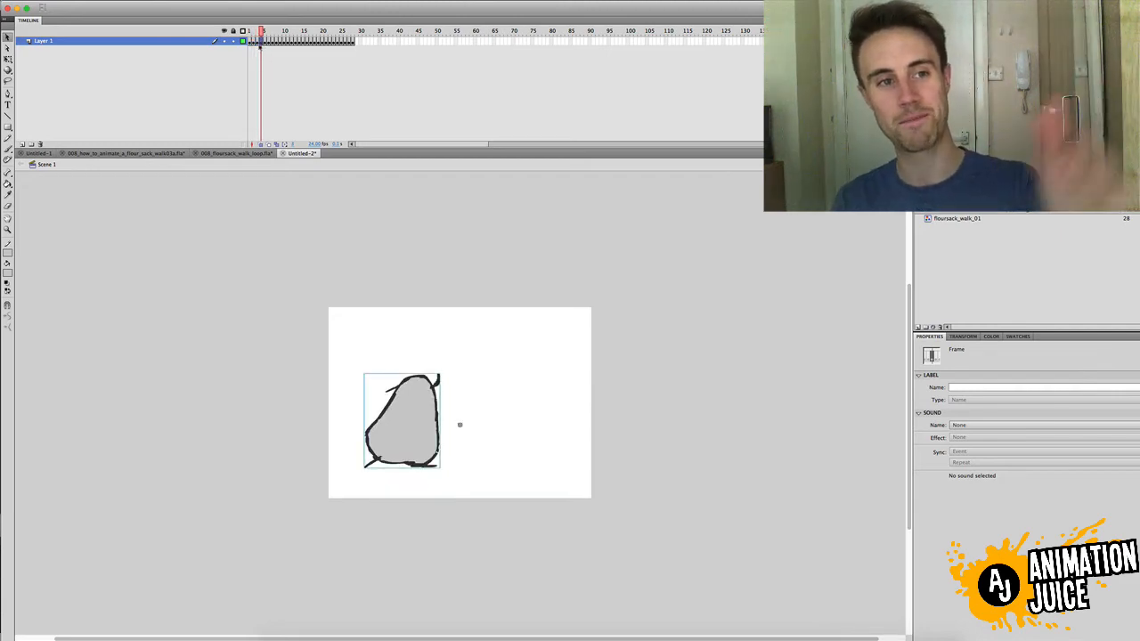
key("comma")
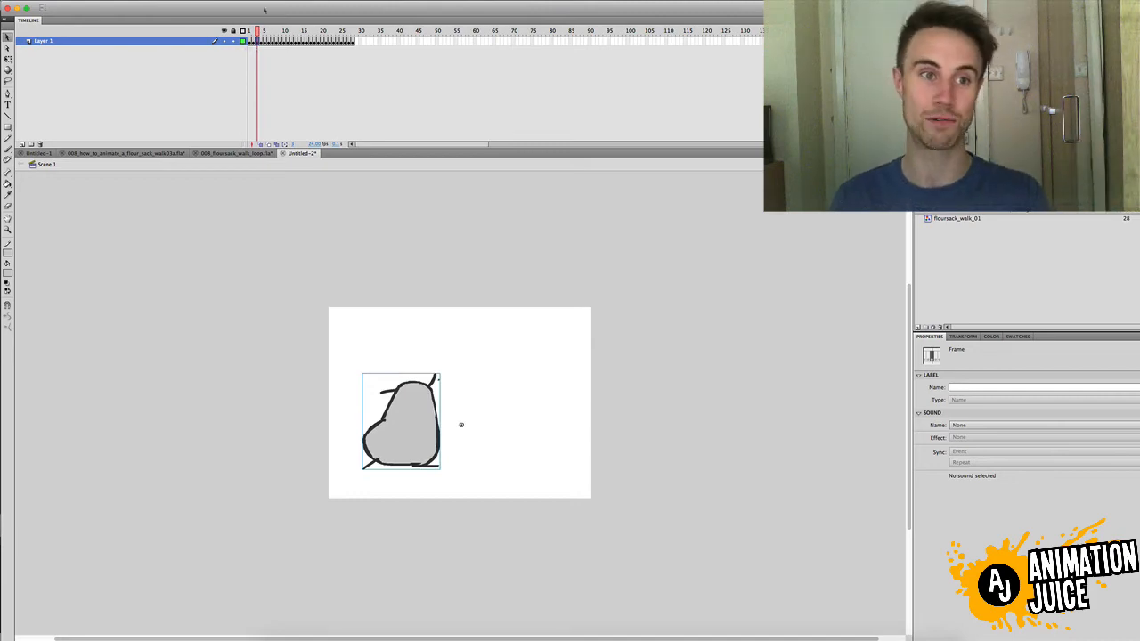
key("period")
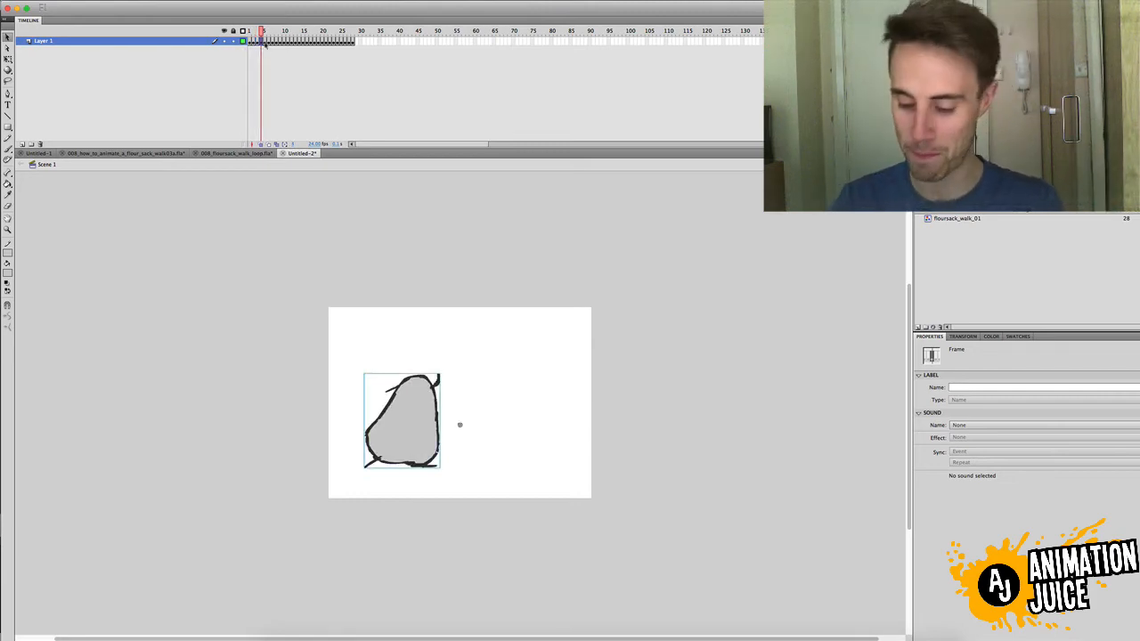
left_click(250, 31)
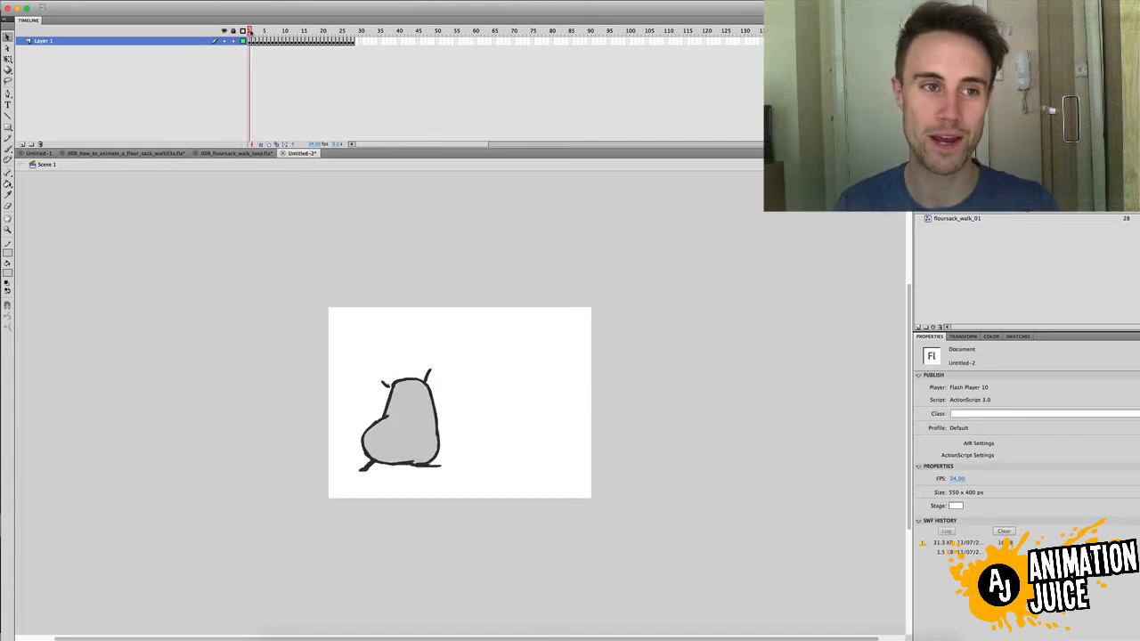
left_click(253, 32)
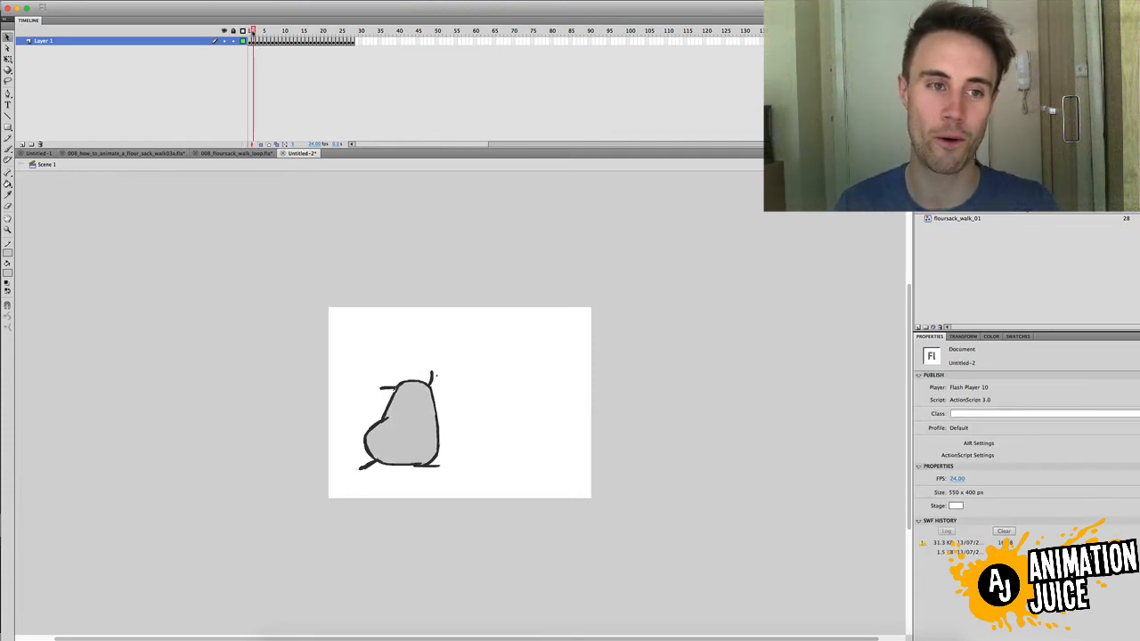
left_click_drag(253, 32, 256, 32)
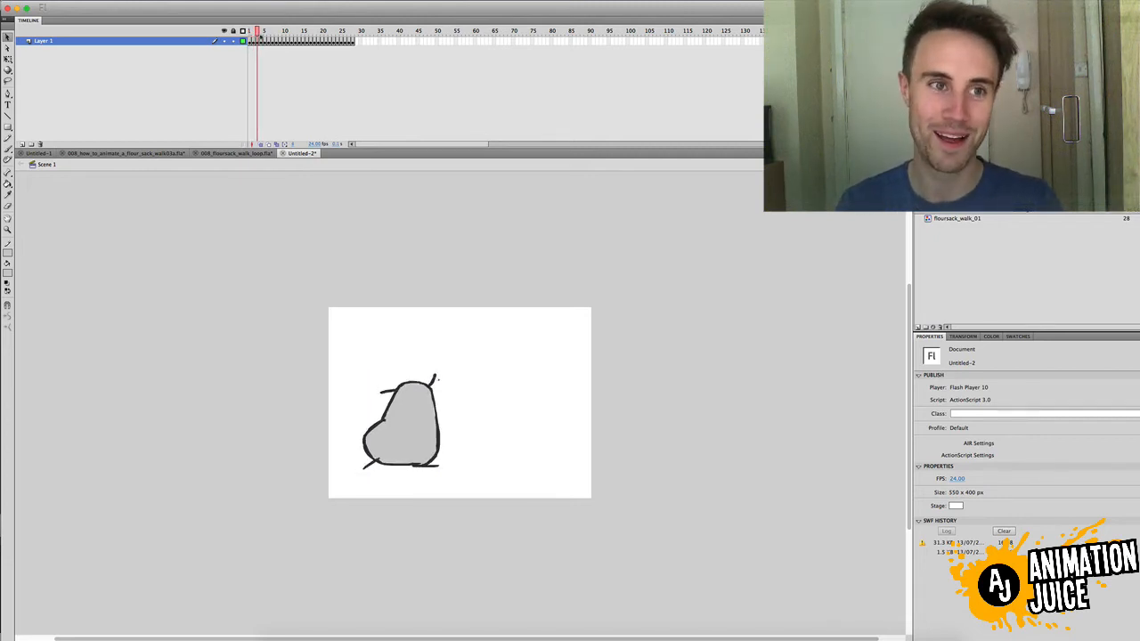
Nudge the sack instances on frames 5 and 6 of Layer 1 to the left.
left_click_drag(256, 32, 266, 38)
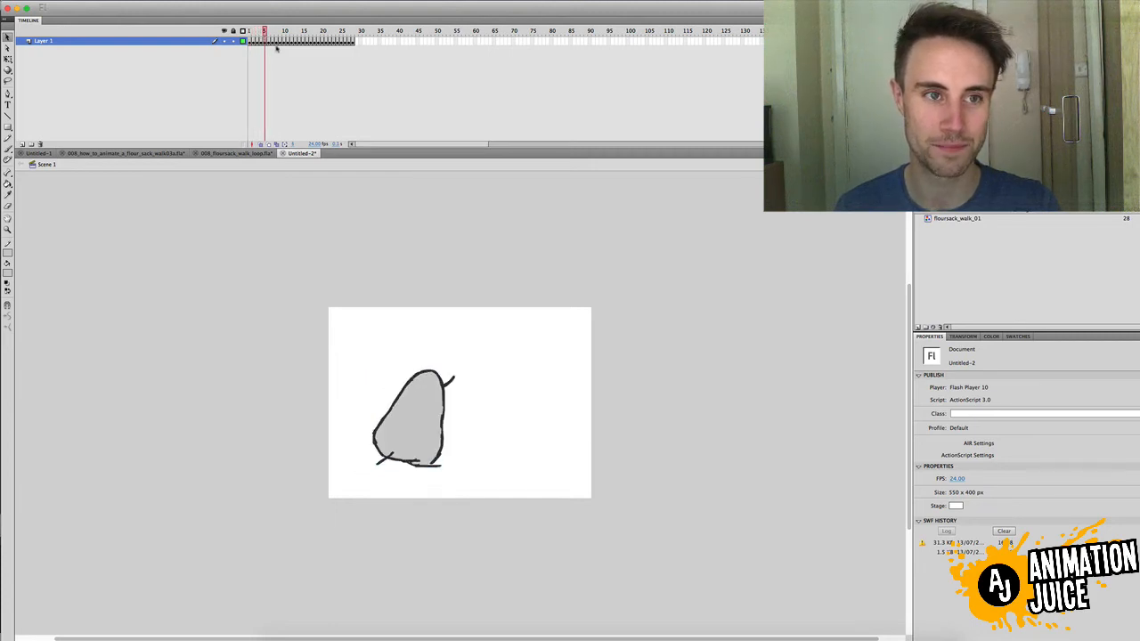
left_click(265, 41)
key("Left")
key("Left")
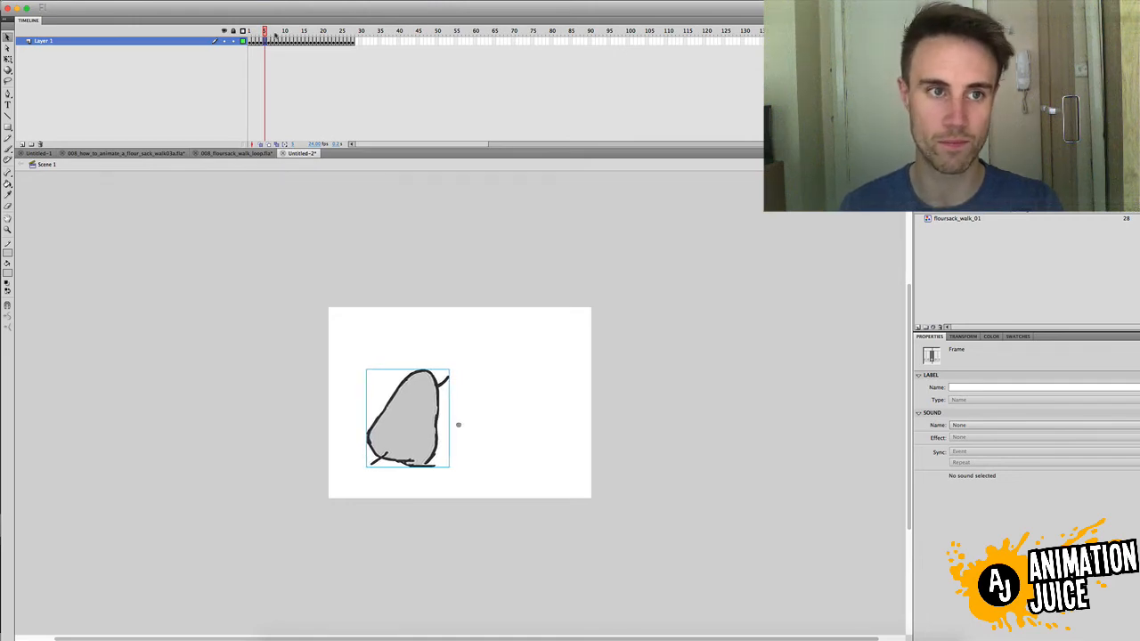
left_click(271, 32)
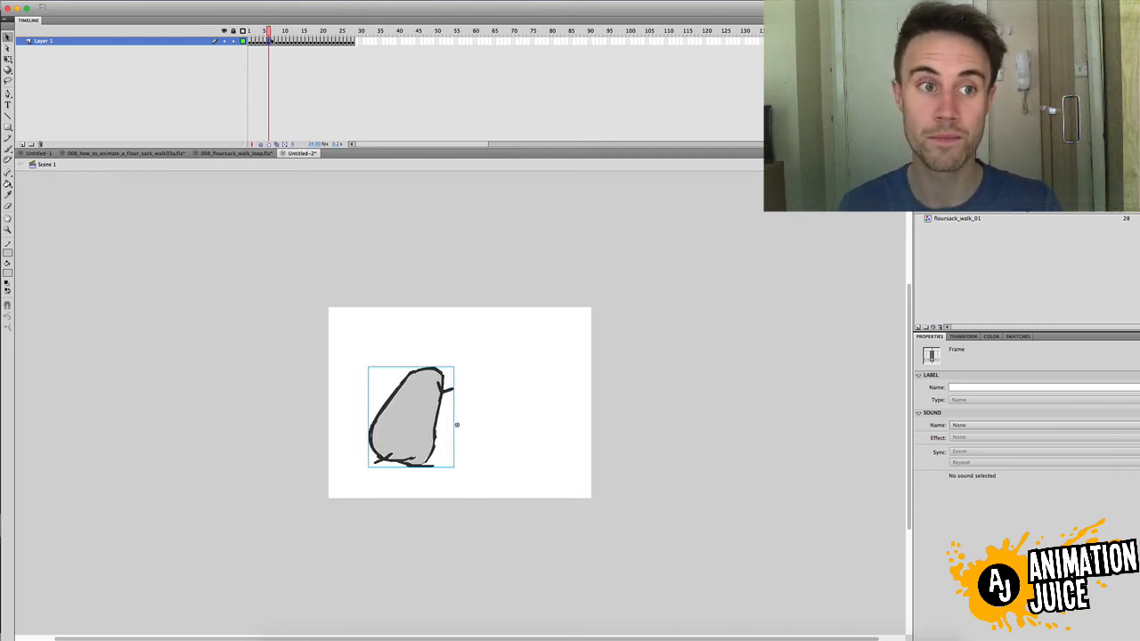
Nudge the sack instance on frame 7 of Layer 1 left in repeated small increments.
key("period")
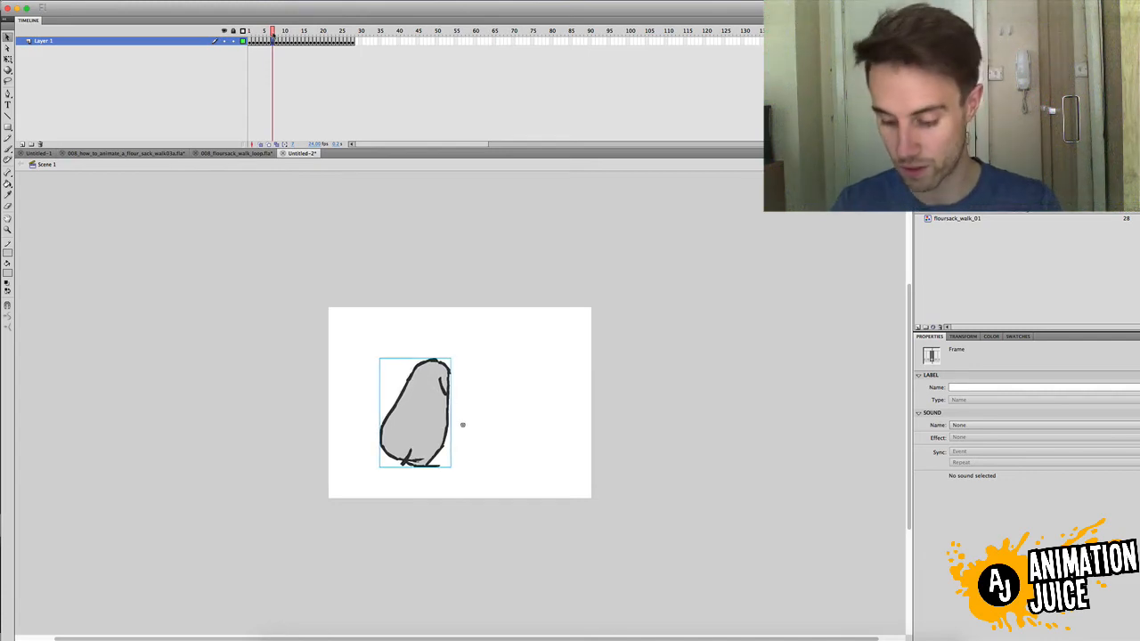
key("Left")
key("Left")
key("Left")
key("Left")
key("Left")
key("Left")
key("Left")
key("Left")
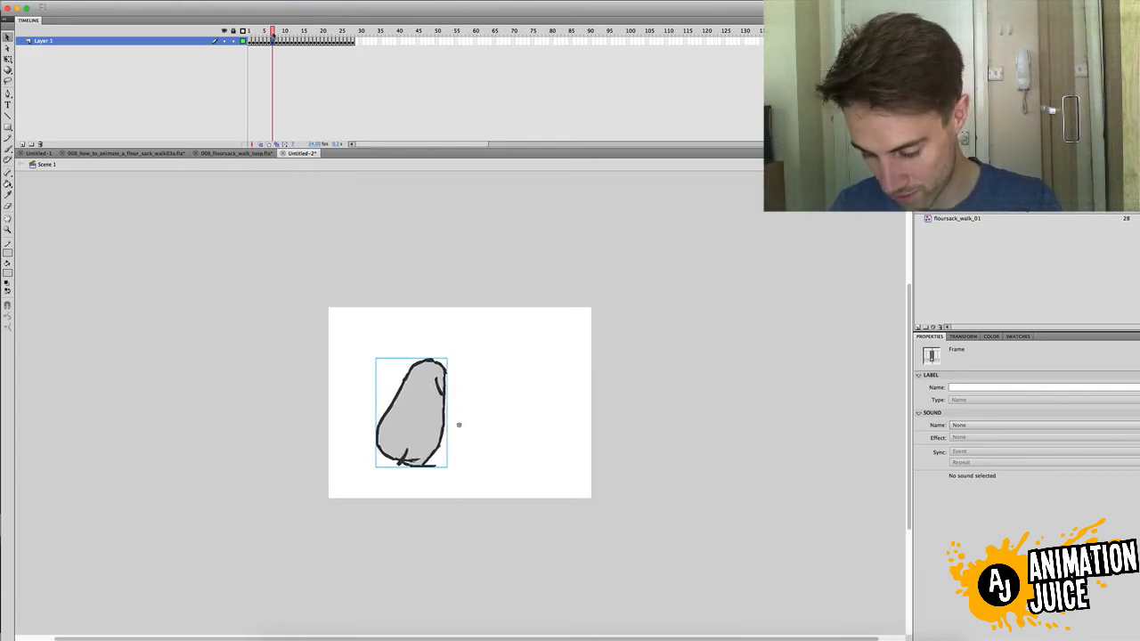
key("Left")
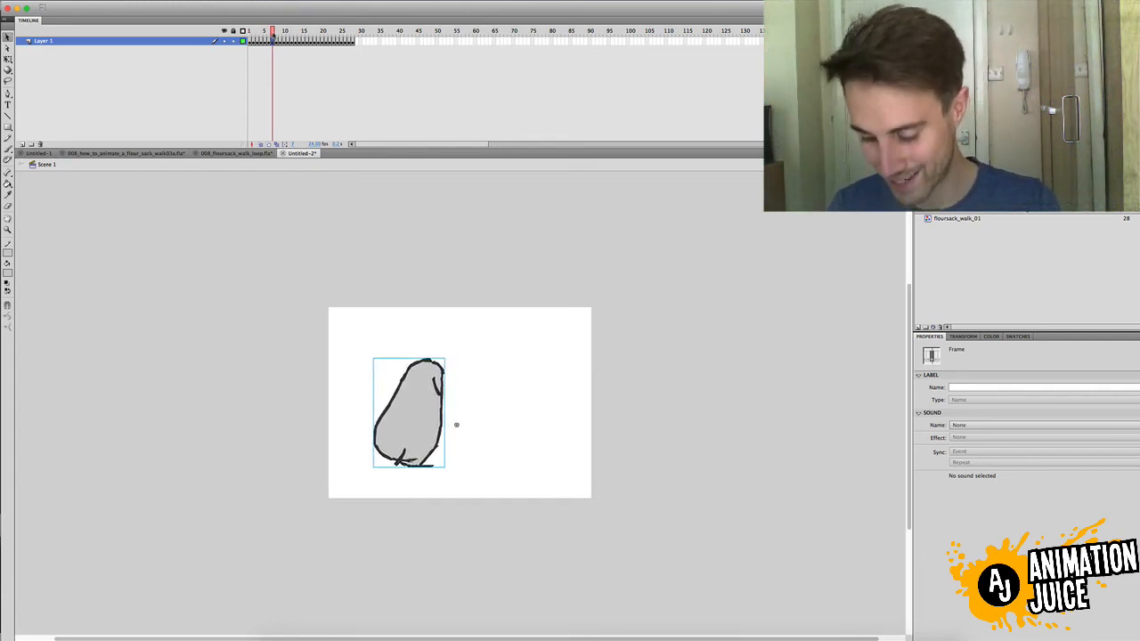
Nudge the sack instance on frame 8 of Layer 1 to the left.
left_click(276, 41)
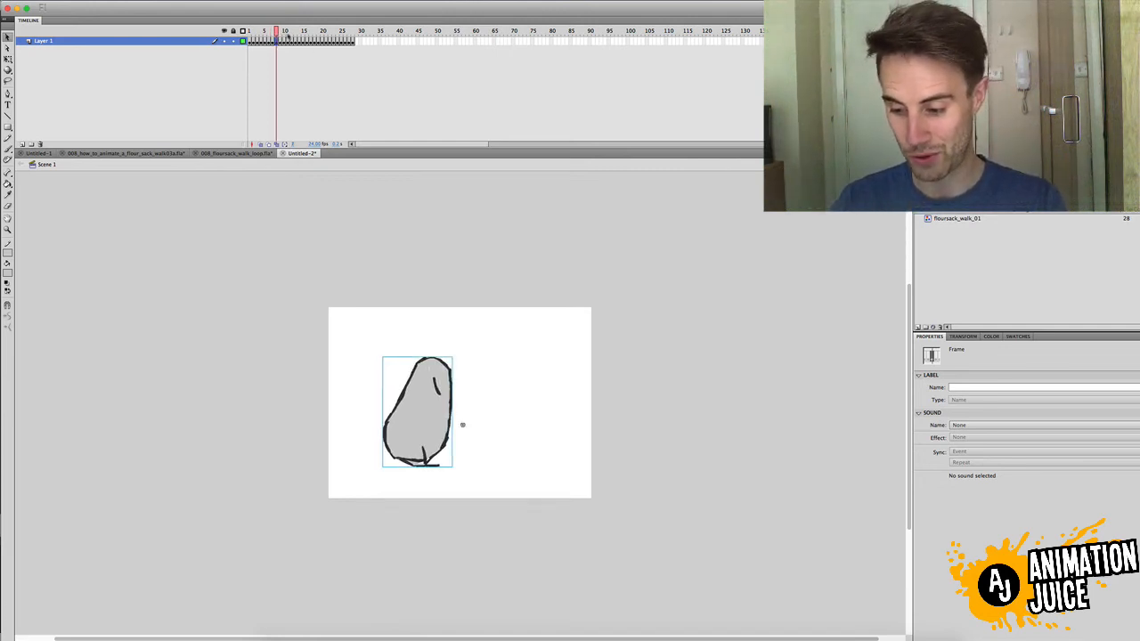
key("Left")
key("Left")
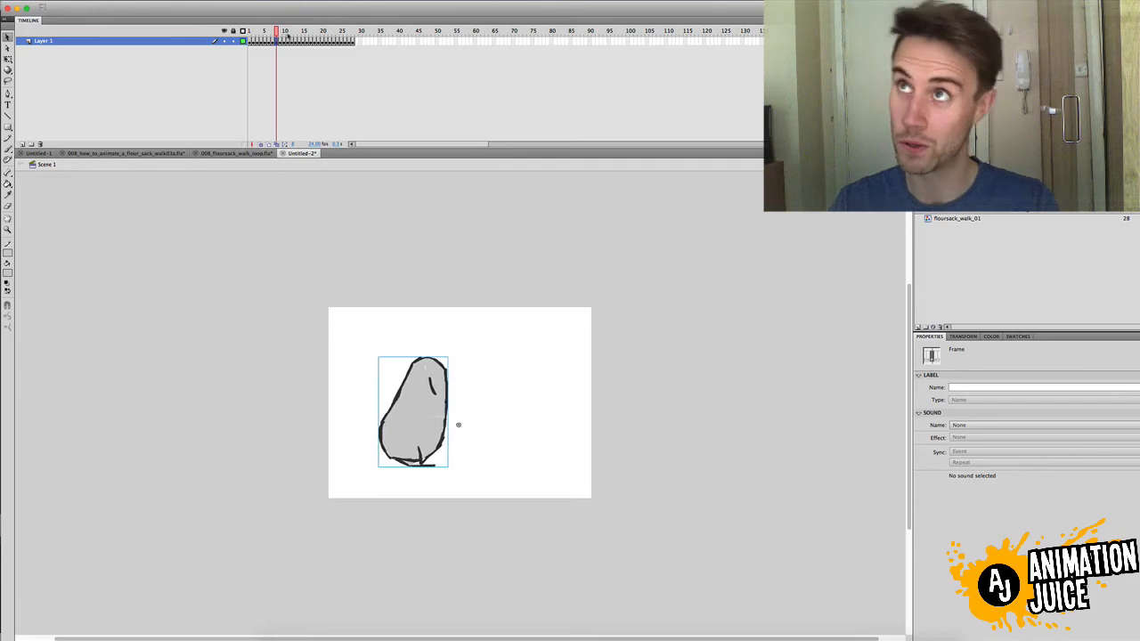
key("Left")
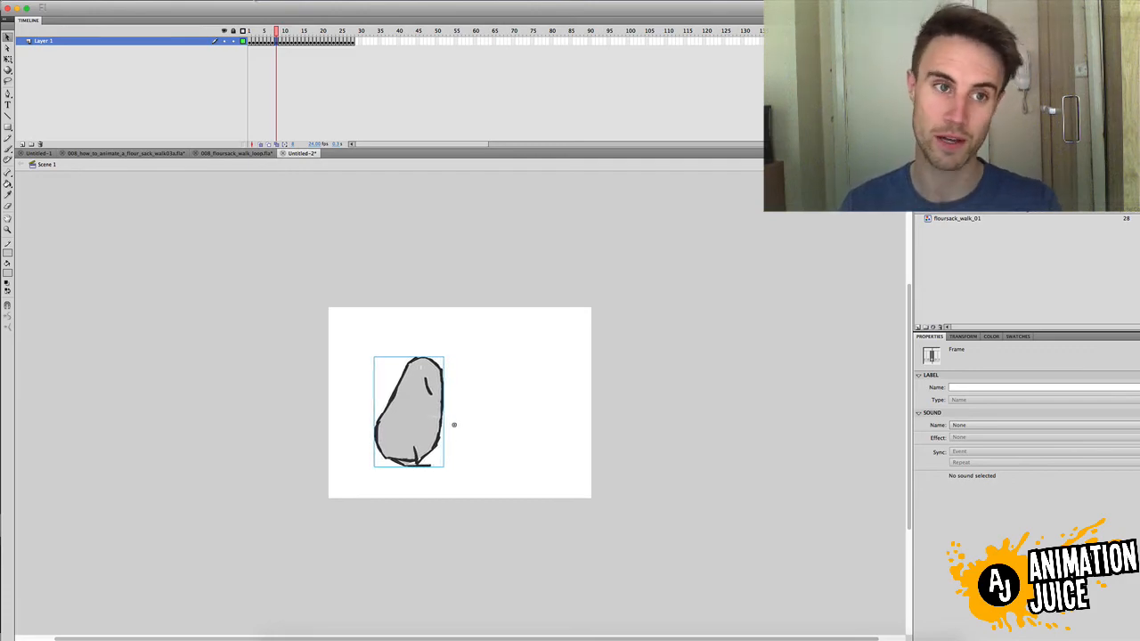
Scrub the main timeline from frame 1 to frame 9 to review the sack's repositioned poses.
mouse_move(278, 34)
left_mouse_down()
mouse_move(262, 33)
mouse_move(285, 38)
left_mouse_up()
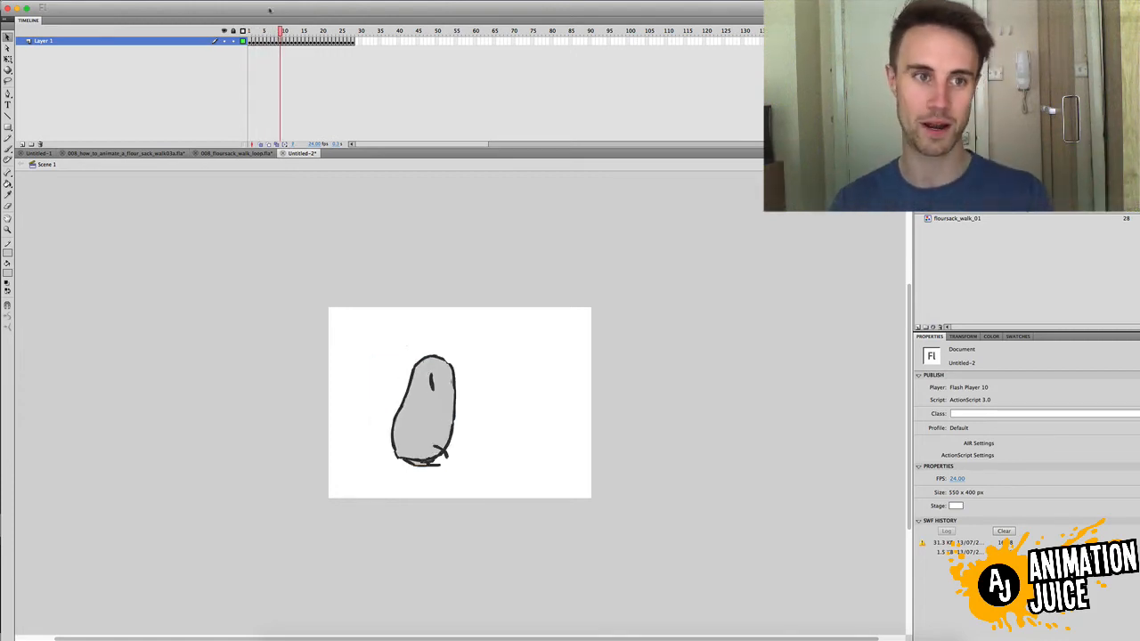
left_click(249, 32)
mouse_move(248, 32)
left_mouse_down()
mouse_move(279, 46)
mouse_move(249, 53)
mouse_move(280, 56)
left_mouse_up()
left_click(253, 41)
Nudge the sack instance on frame 9 of Layer 1 left in repeated small increments.
left_click(281, 41)
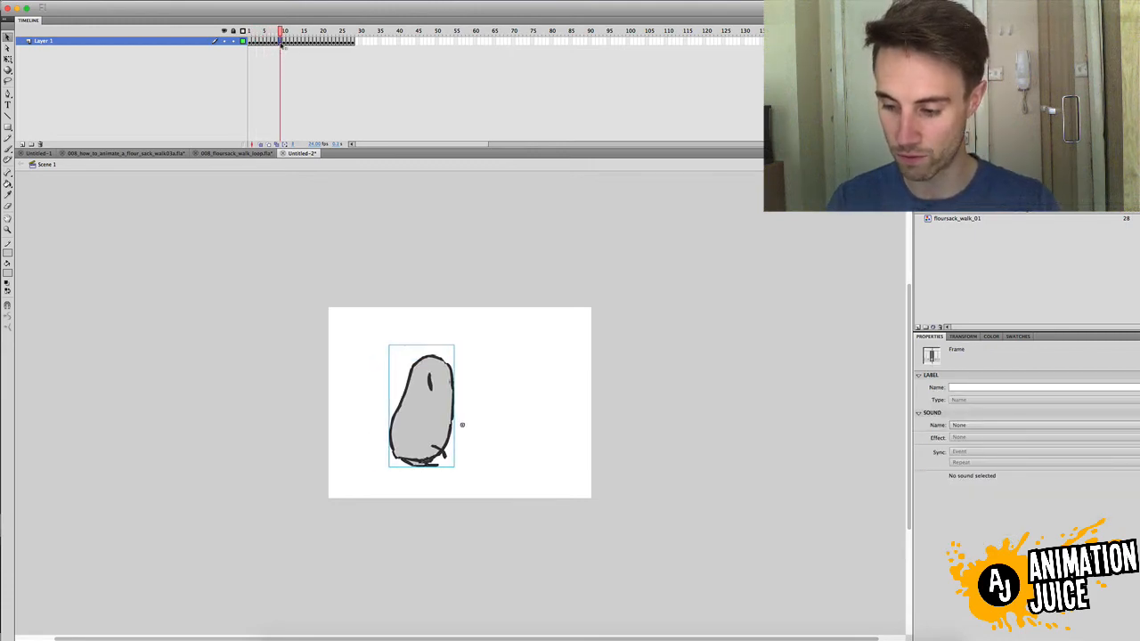
key("Left")
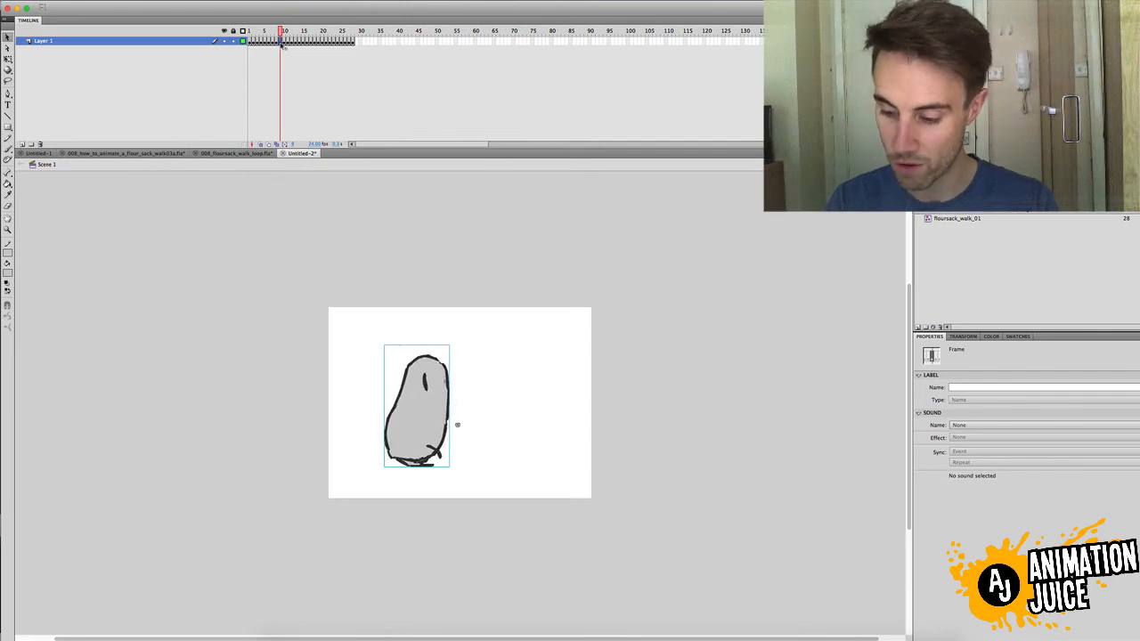
key("Left")
key("Left")
key("Left")
key("Left")
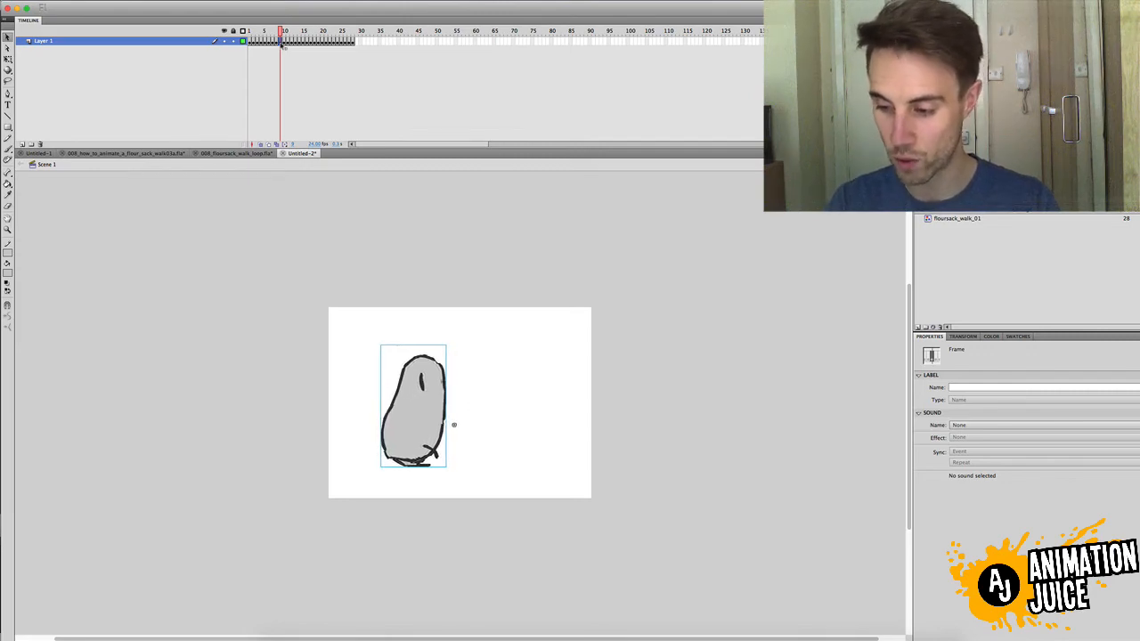
key("Left")
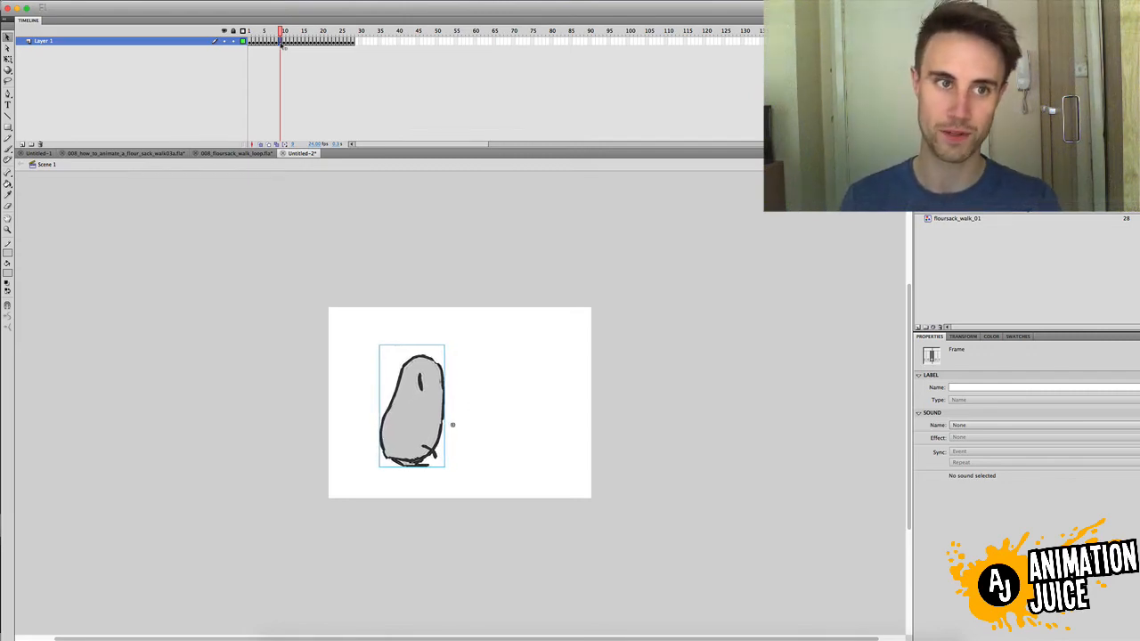
Nudge the sack instance on frame 10 of Layer 1 left in repeated small increments.
left_click(284, 42)
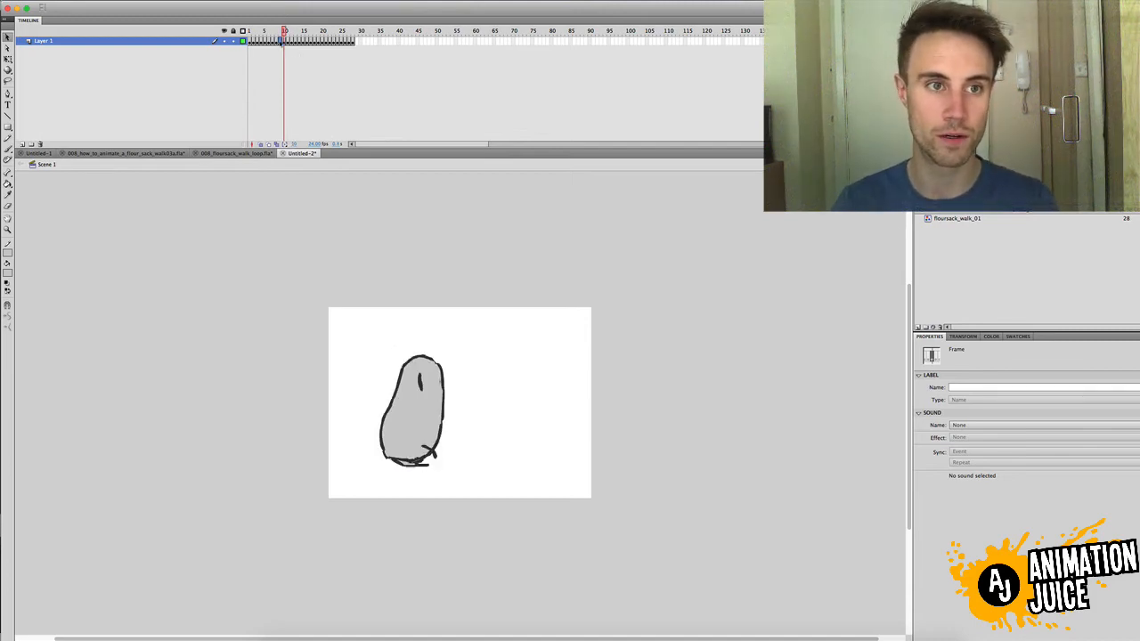
key(".")
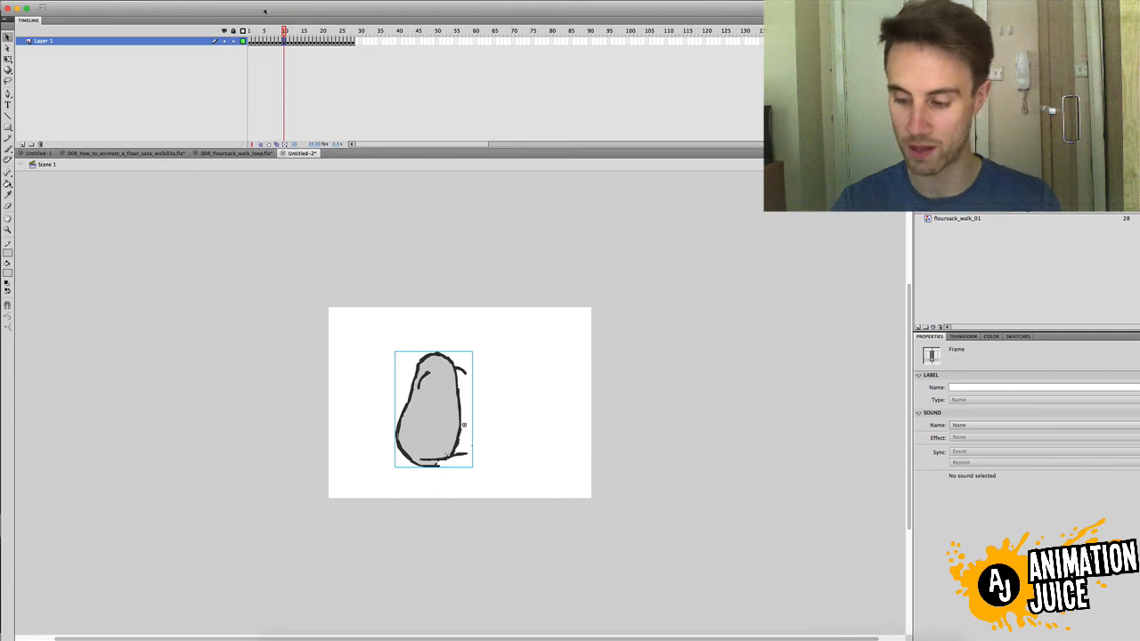
key("Left")
key("Left")
key("Left")
key("Left")
key("Left")
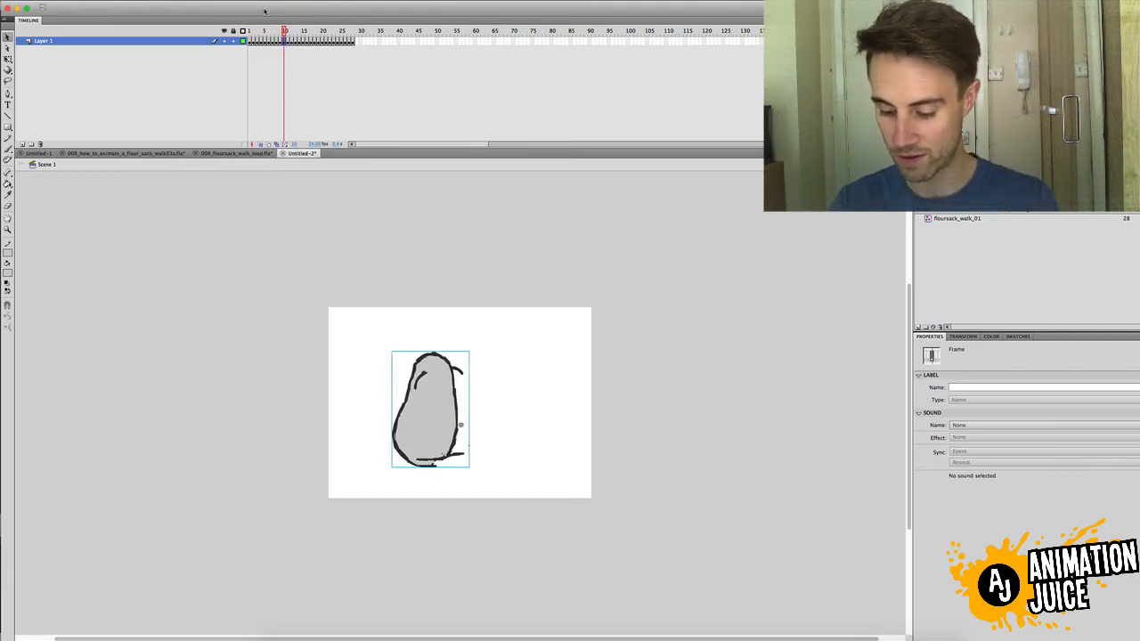
key("Left")
key("Left")
key("Left")
key("Left")
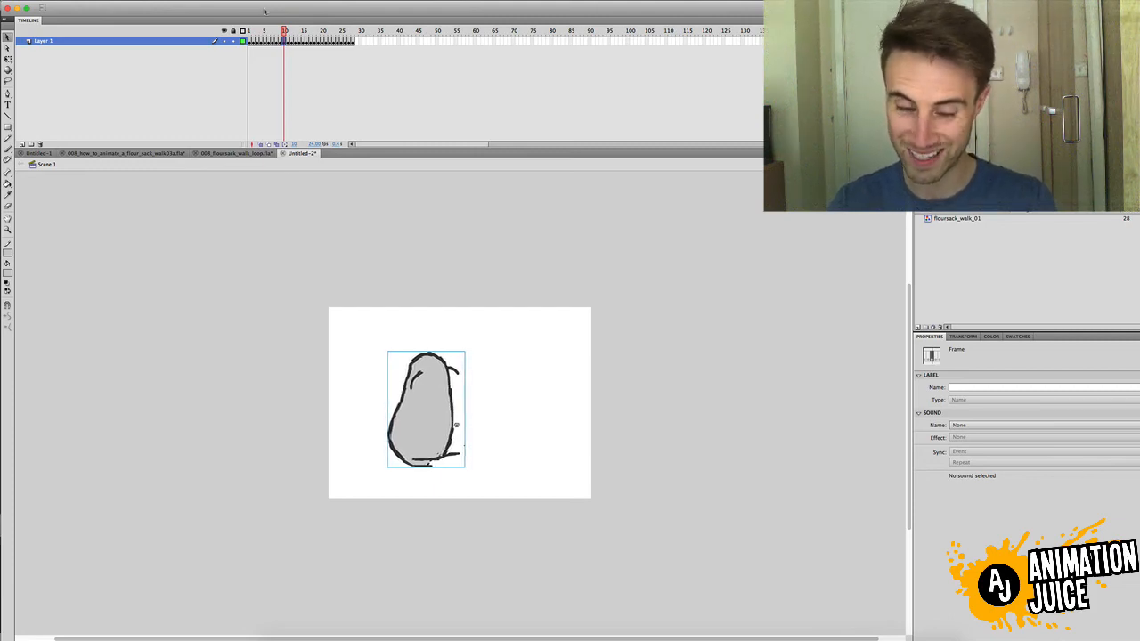
key("Left")
key("Left")
key("Left")
key("Left")
key("Left")
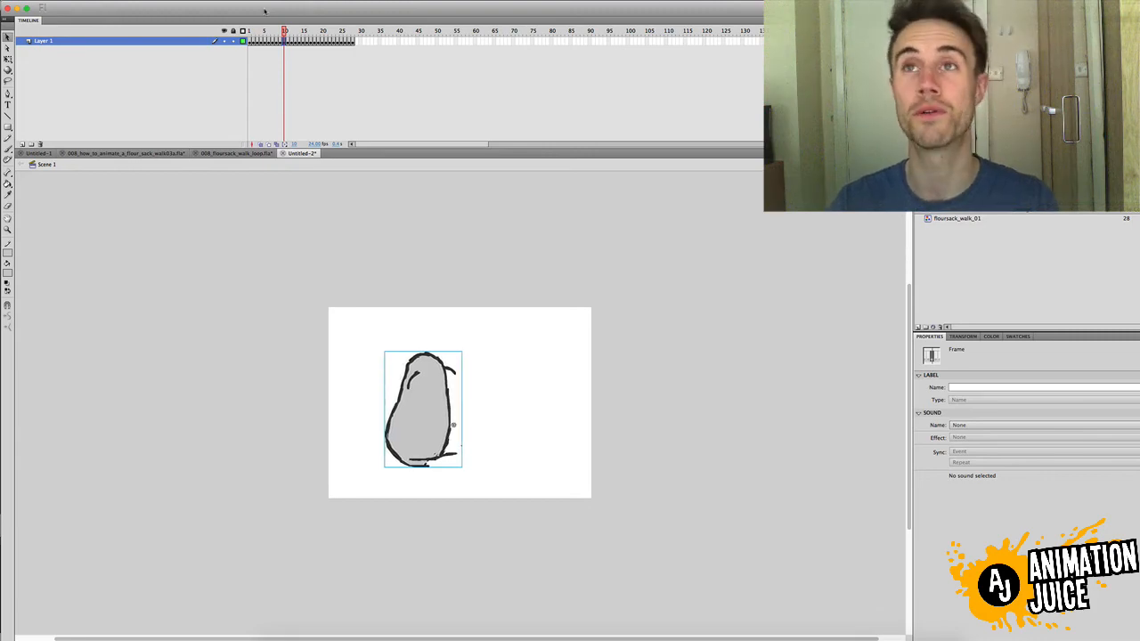
Nudge the sack instance on frame 10 of Layer 1 a few more small increments left.
key("Left")
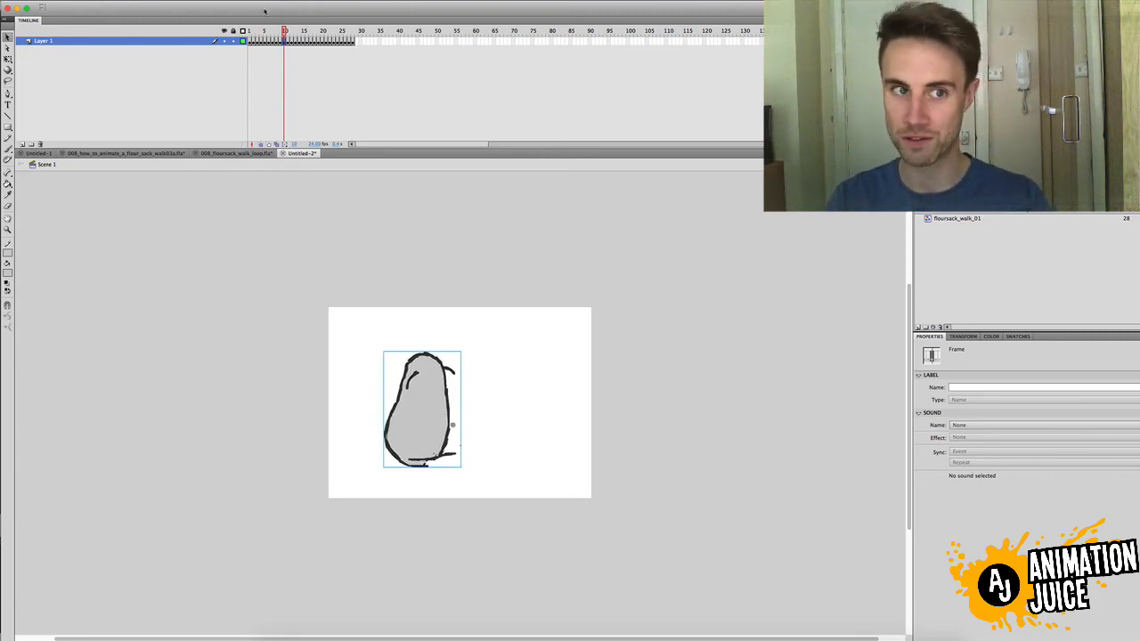
key("Left")
key("Left")
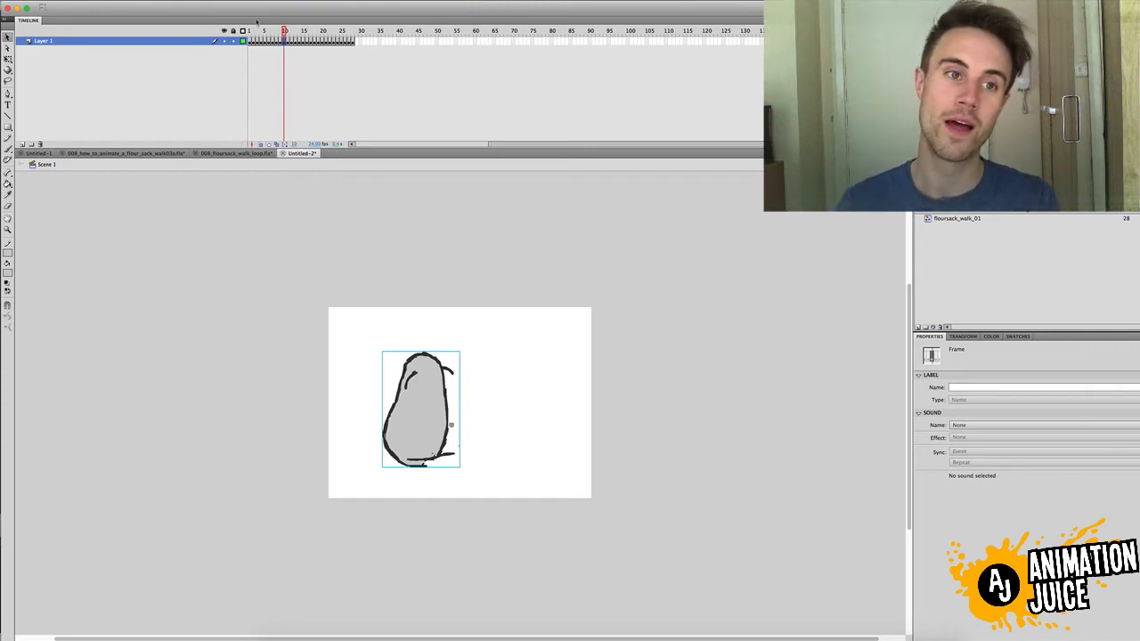
Advance to frame 11, turn on Edit Multiple Frames and set its range to cover frames 11 to 28.
key("period")
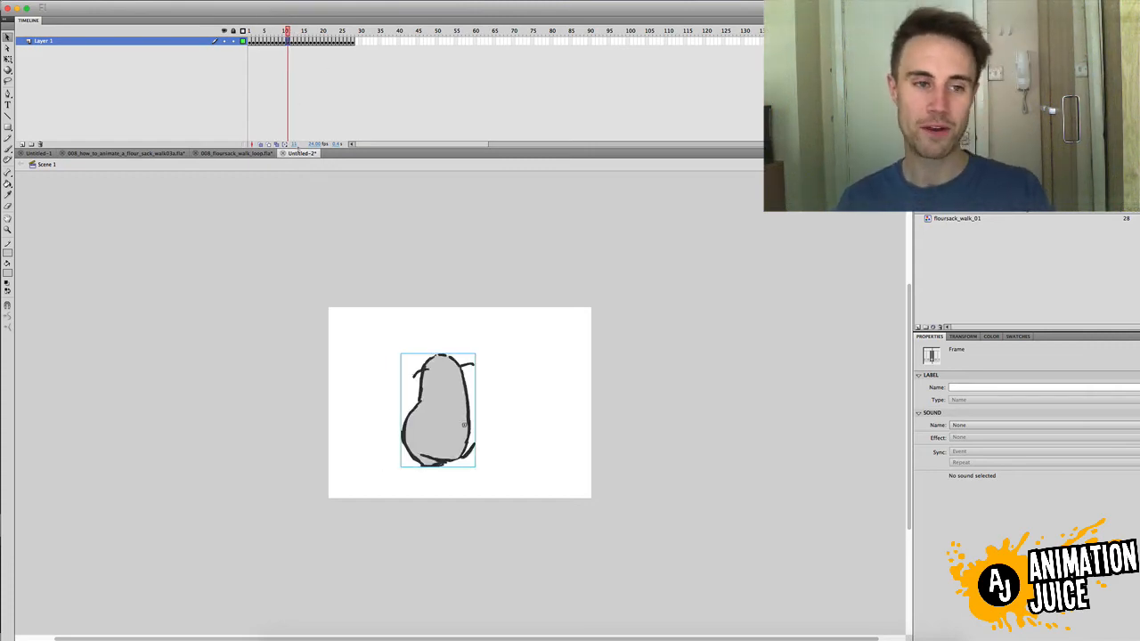
left_click(276, 146)
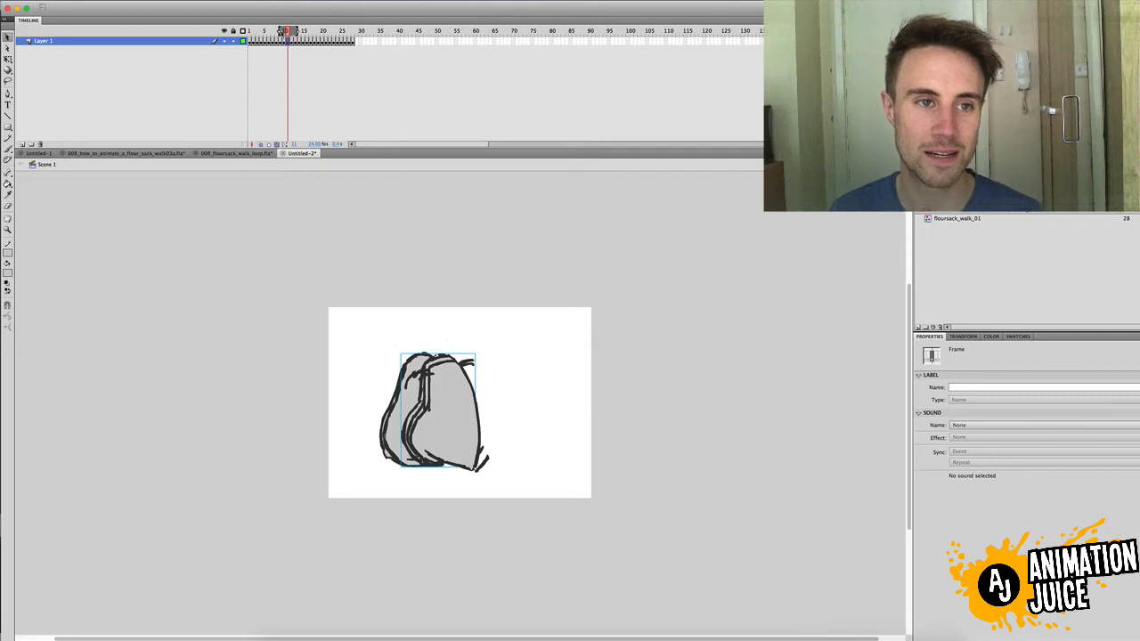
left_click(286, 32)
mouse_move(279, 32)
left_mouse_down()
mouse_move(362, 33)
mouse_move(287, 32)
left_mouse_up()
left_click(270, 144)
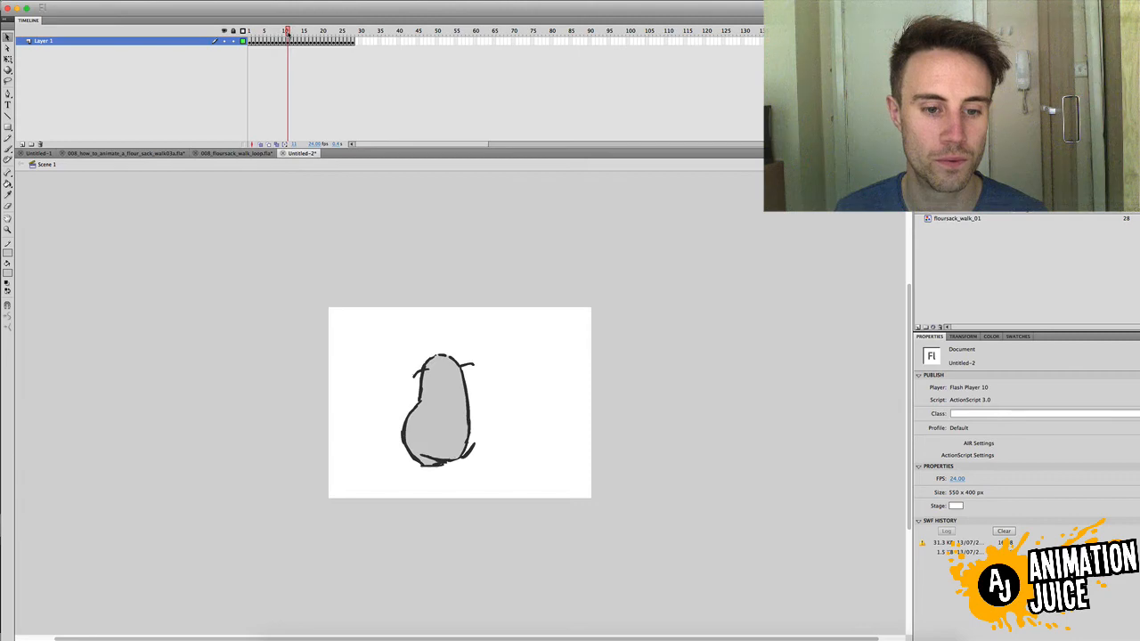
left_click(278, 145)
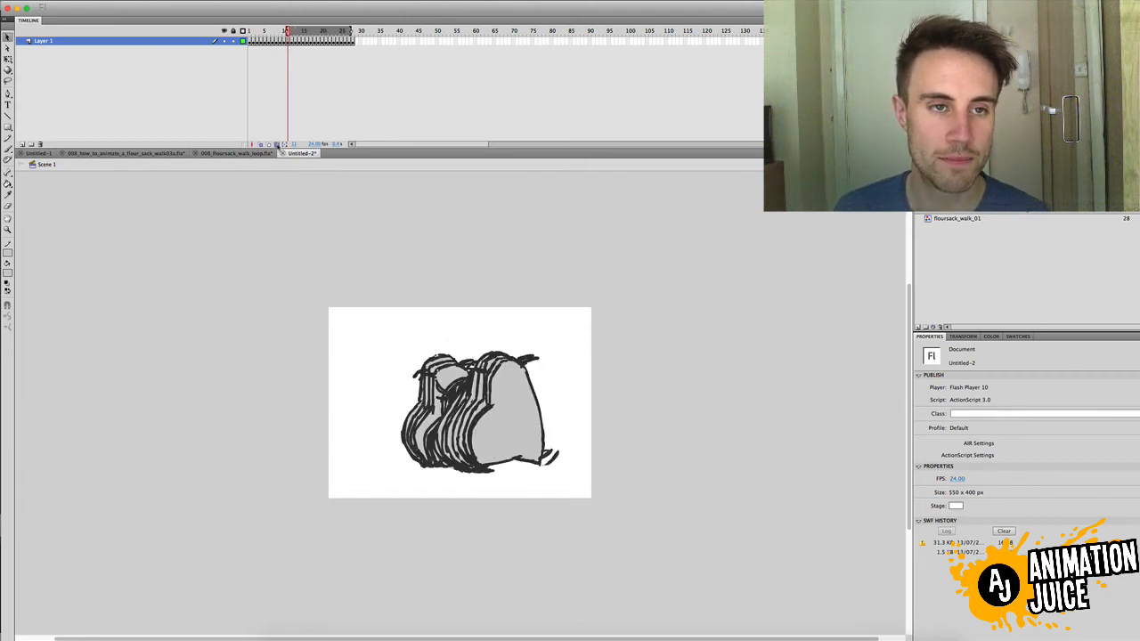
left_click_drag(351, 32, 355, 32)
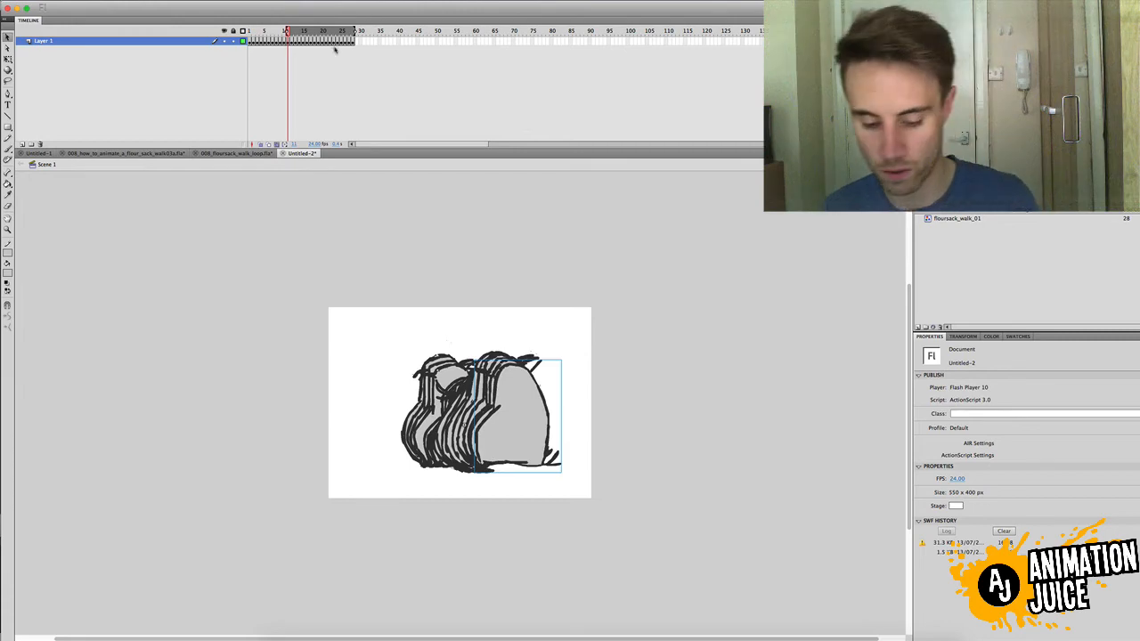
Select the sack instances on frames 11 to 28 together and nudge them 30 px left to X 32.70.
key("ctrl+a")
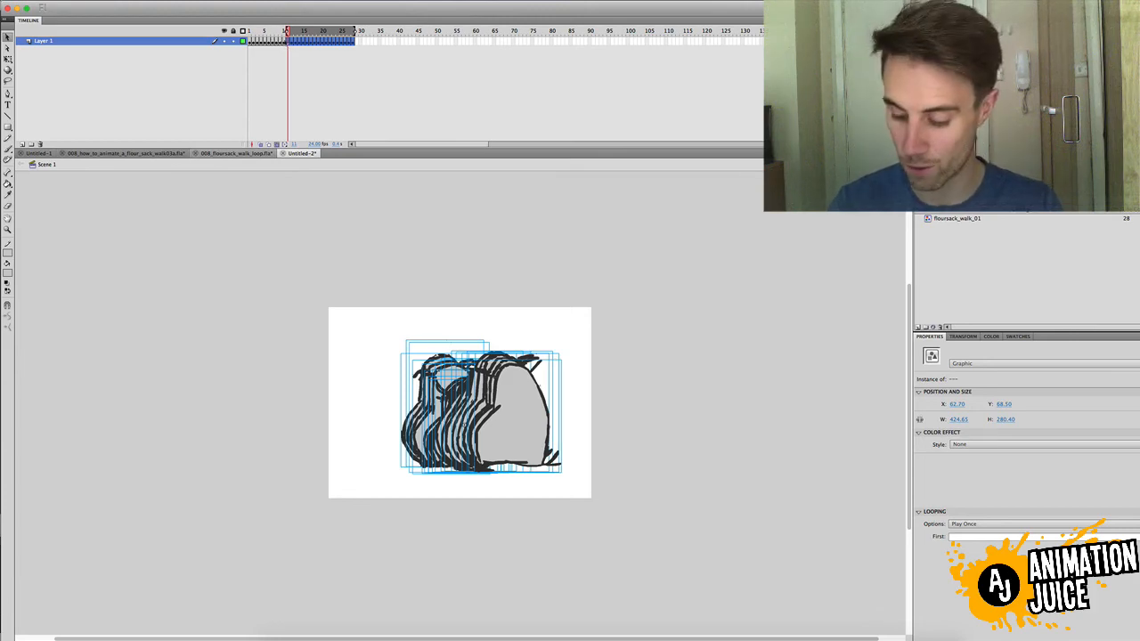
key("Left")
key("Left")
key("Left")
key("Left")
key("Left")
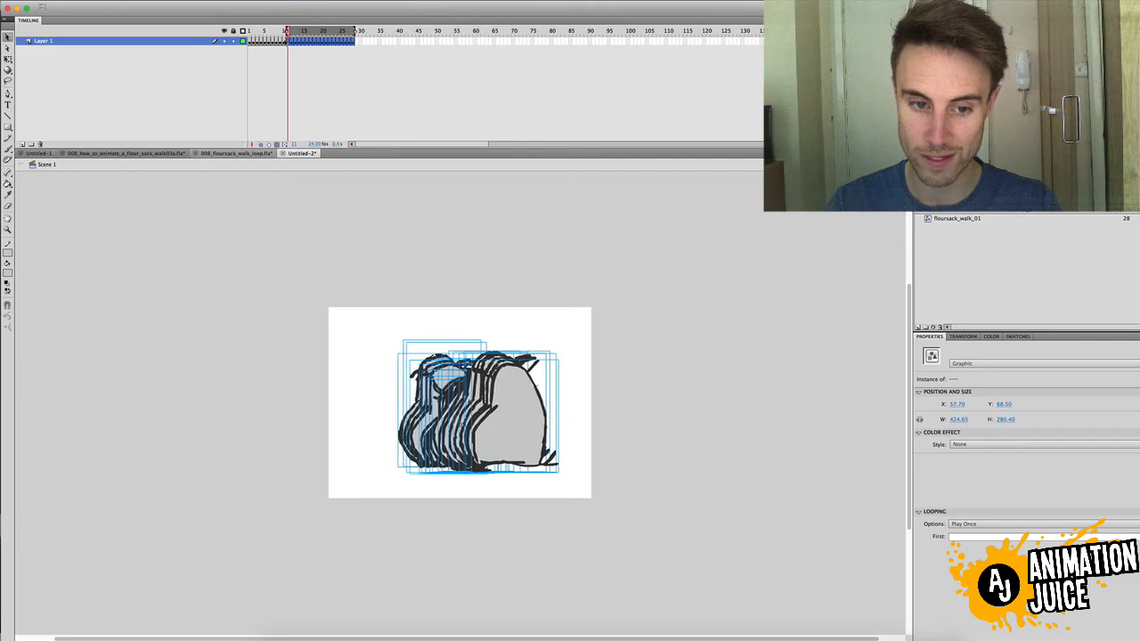
key("Left")
key("Left")
key("Left")
key("Left")
key("Left")
key("Left")
key("Left")
key("Left")
key("Left")
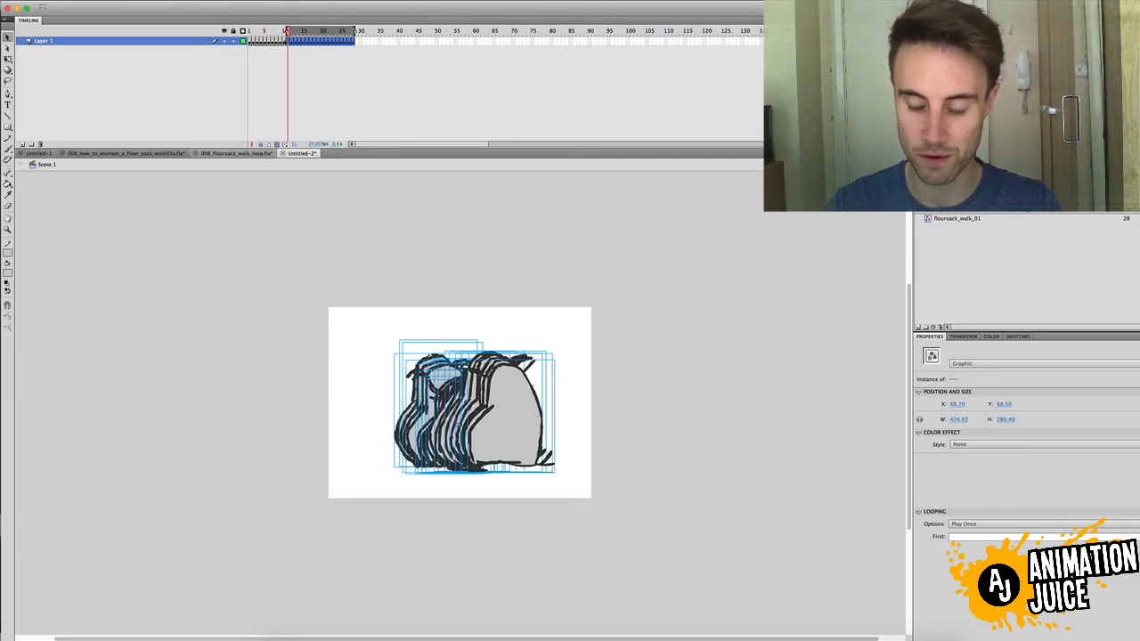
key("Left")
key("Left")
key("Left")
key("Left")
key("Left")
key("Left")
key("Left")
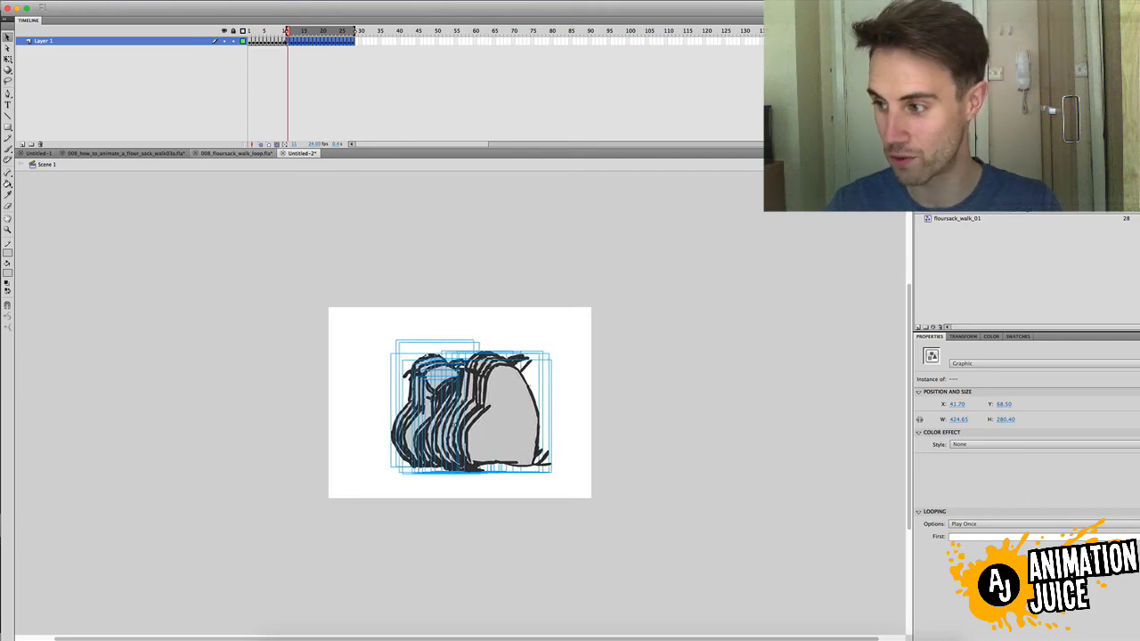
key("Left")
key("Left")
key("Left")
key("Left")
key("Left")
key("Left")
key("Left")
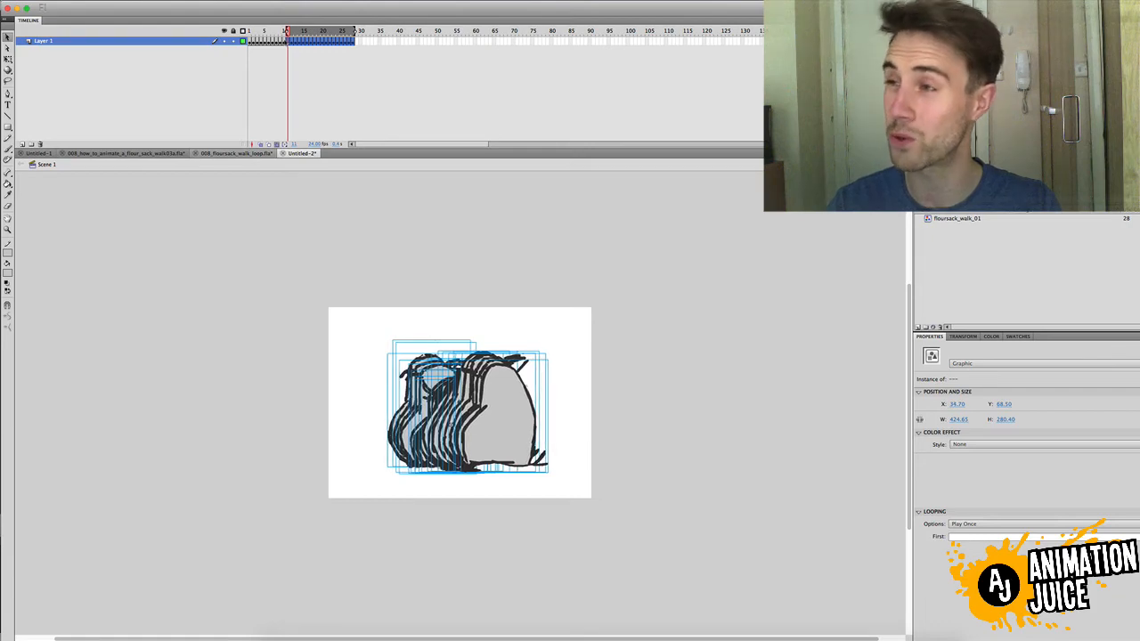
key("Left")
key("Left")
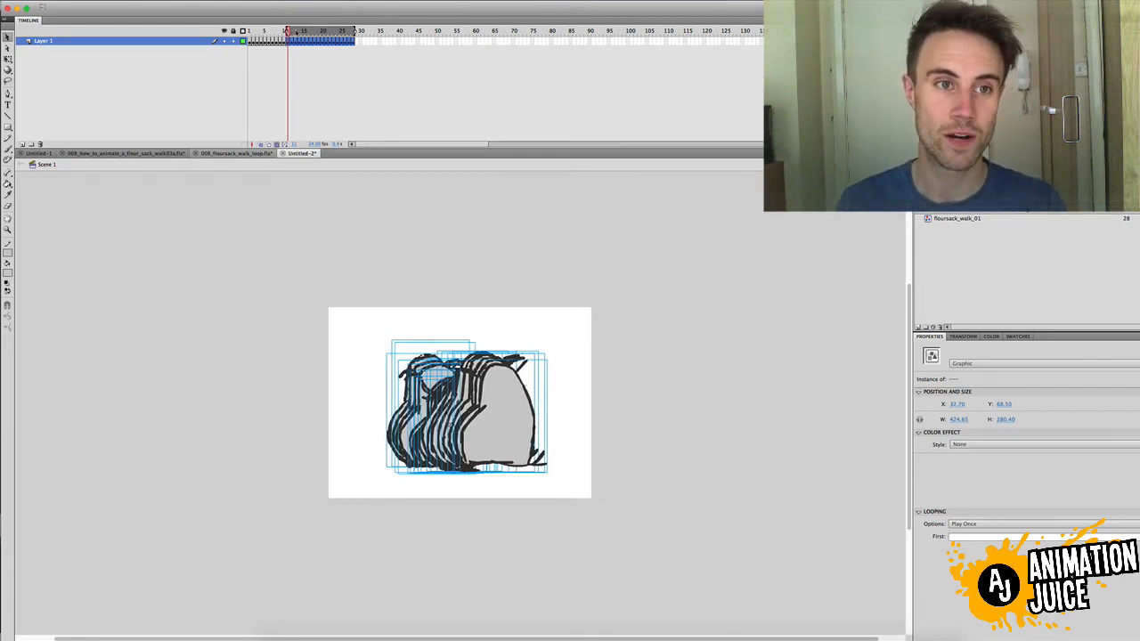
Select all sack instances from frame 12 to frame 28 and nudge them 3 px left to X 29.70.
left_click(292, 41)
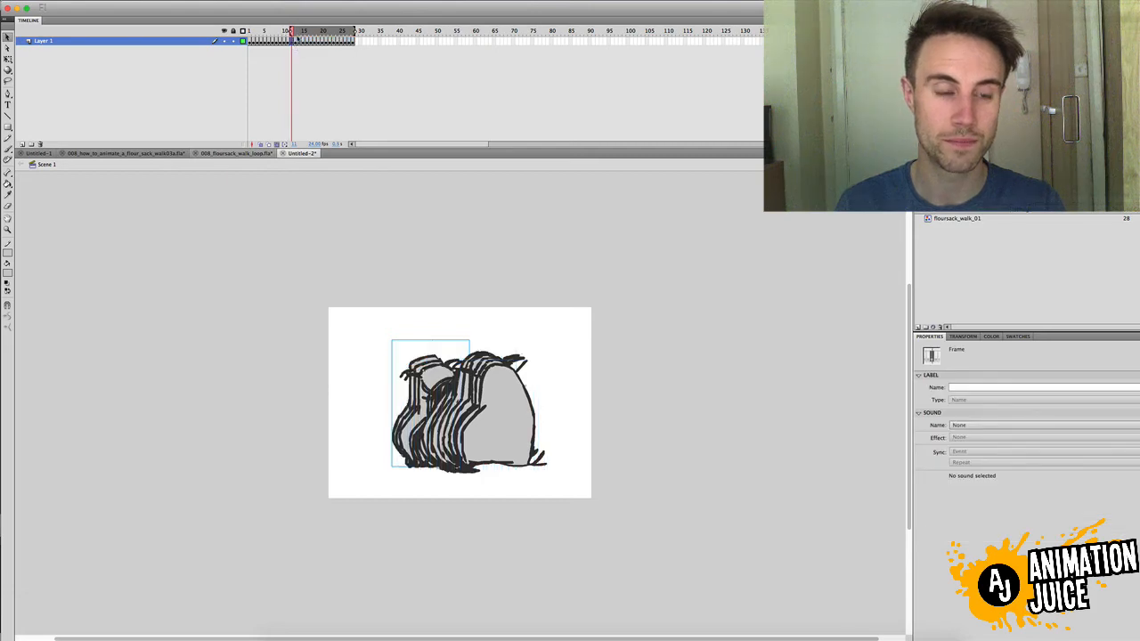
key("super+a")
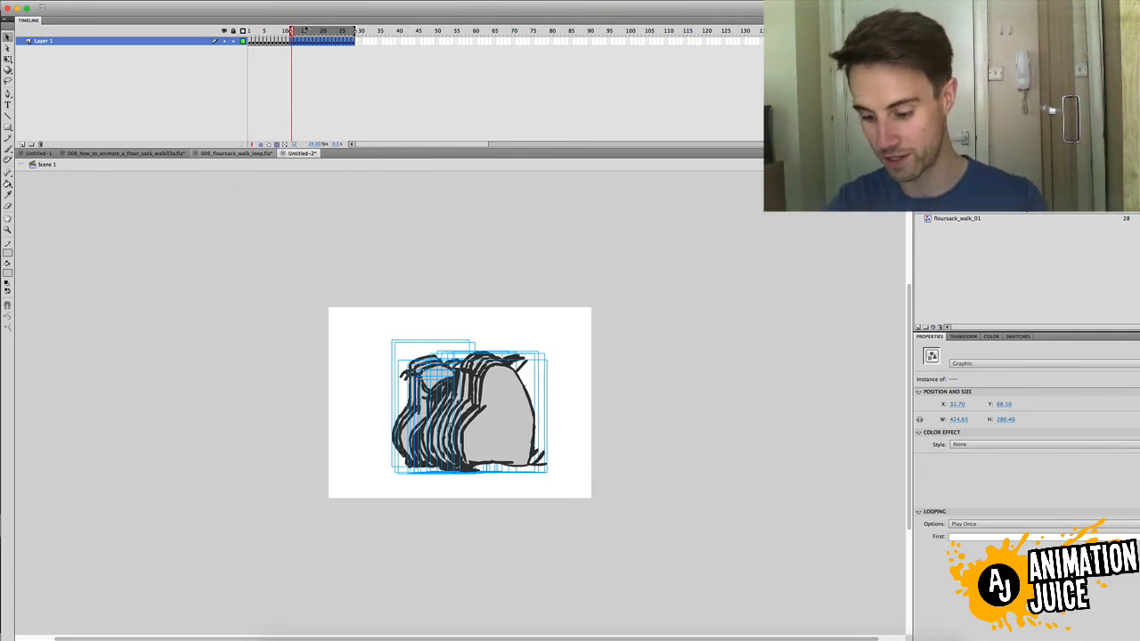
key("Left")
key("Left")
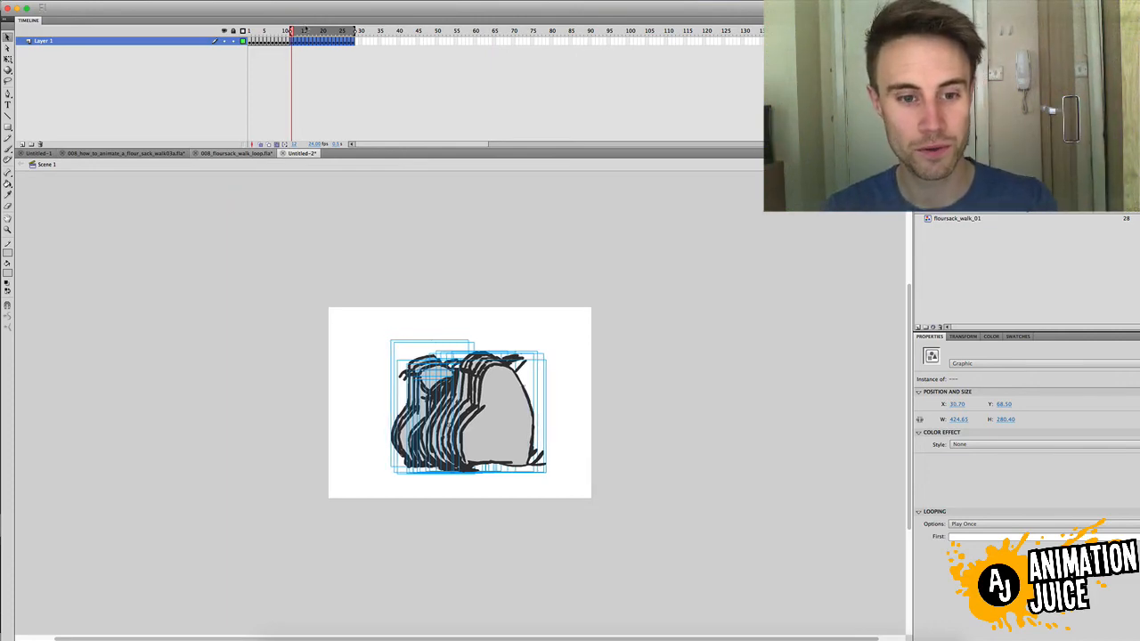
key("Left")
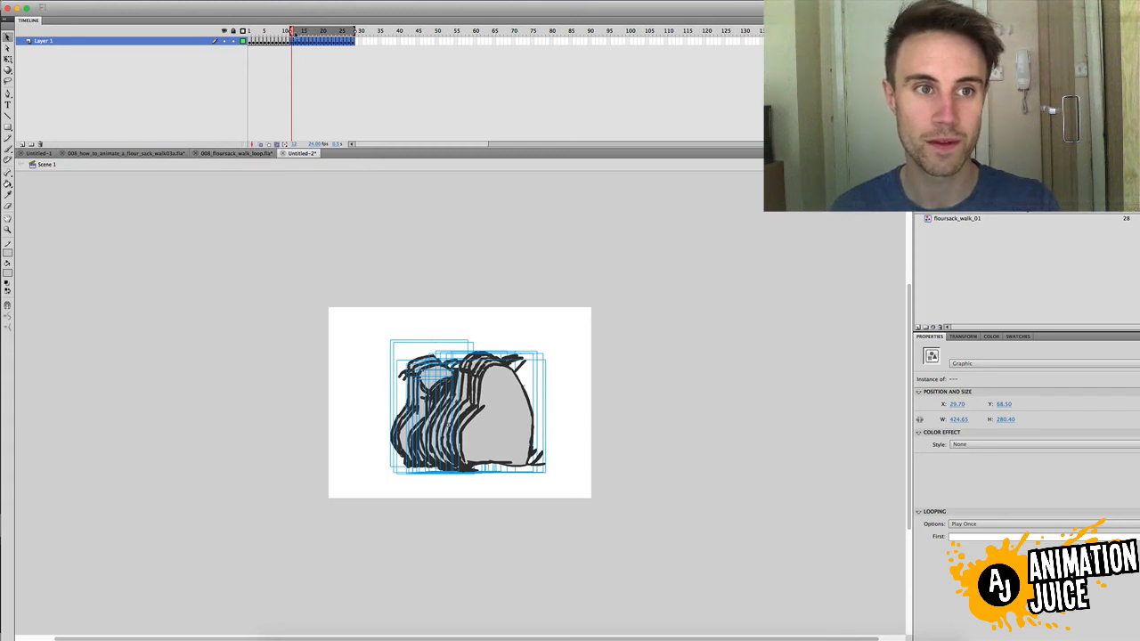
Select all sack instances from frame 13 to frame 28 and nudge them 3 px left to X 26.70.
left_click(297, 40)
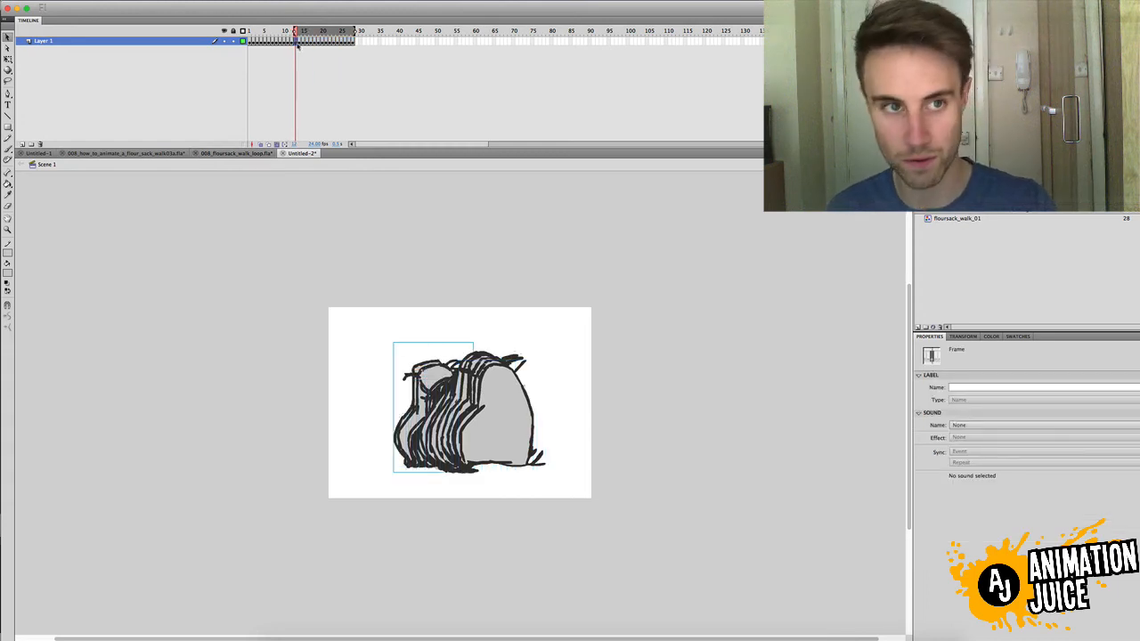
key("super+a")
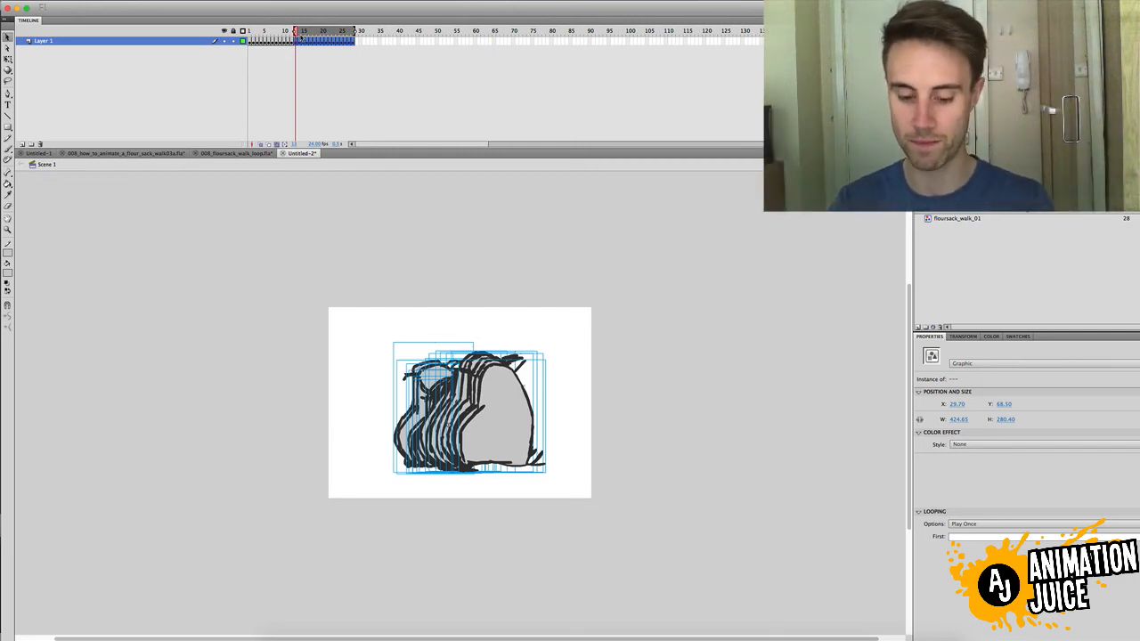
key("Left")
key("Left")
key("Left")
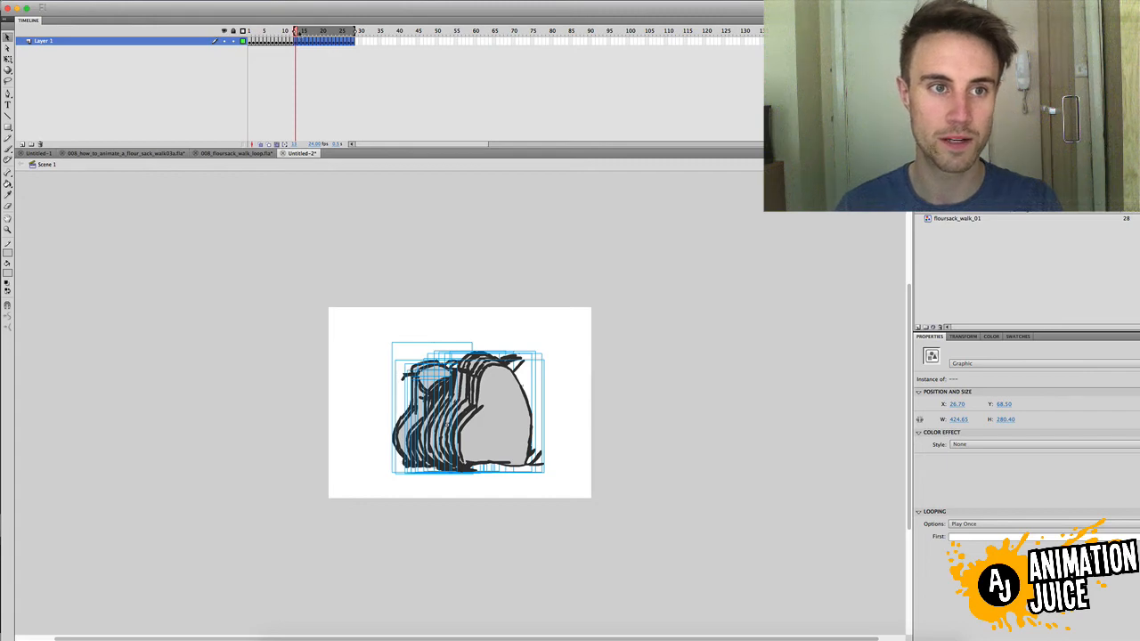
Select all sack instances from frame 14 to frame 28 and nudge them 3 px left to X 23.70.
left_click(299, 41)
left_click(299, 41)
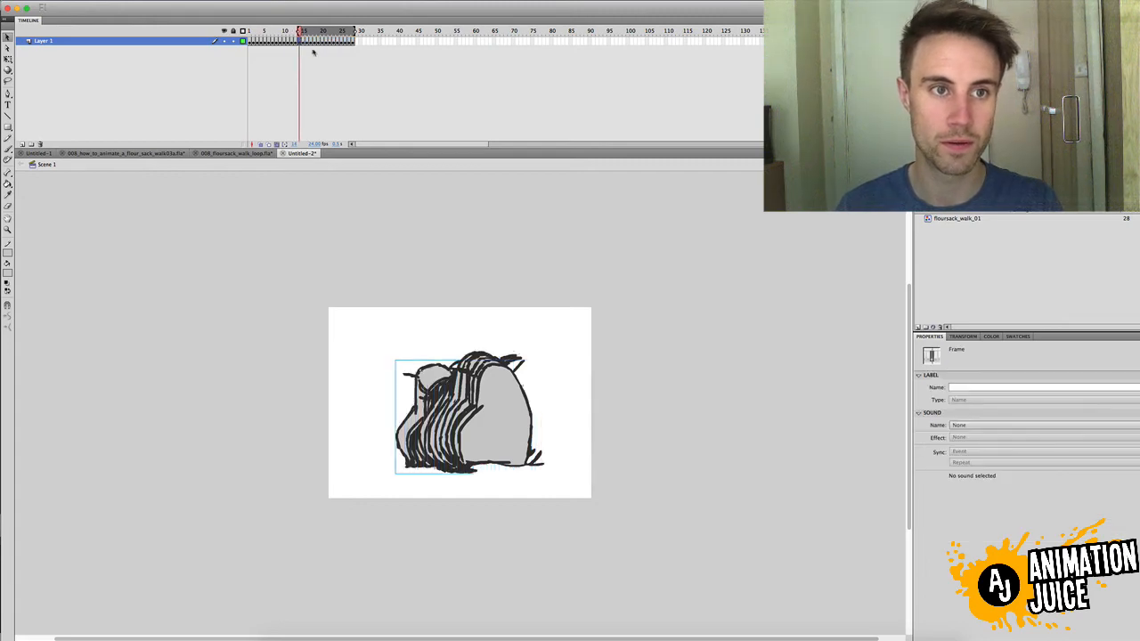
key("super+a")
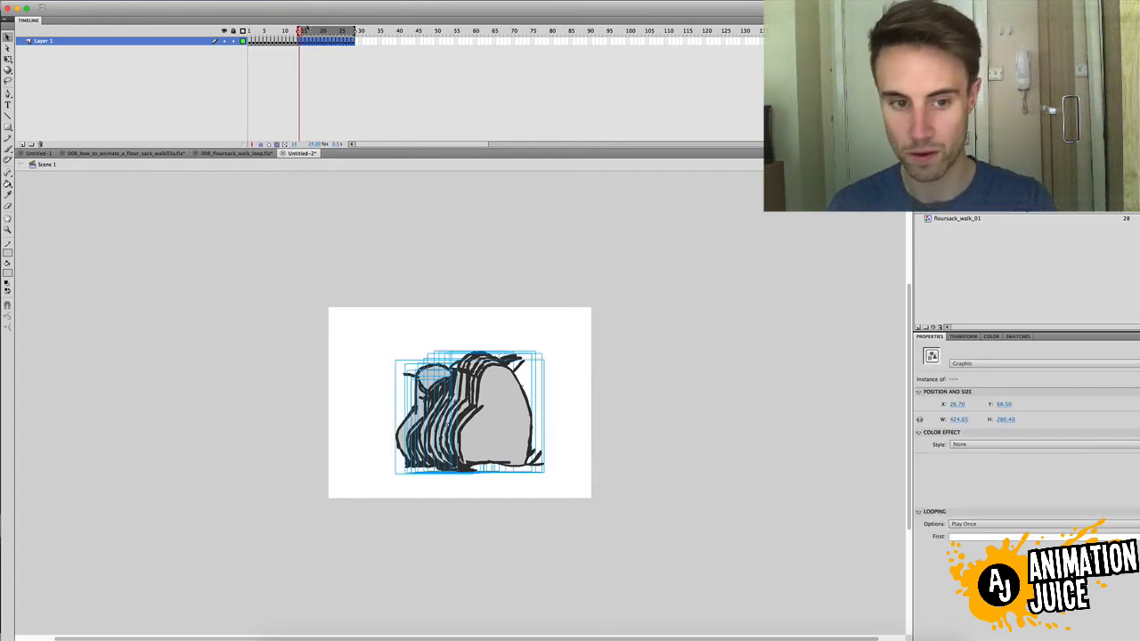
key("Left")
key("Left")
key("Left")
Select all sack instances from frame 15 to frame 28 and nudge them 3 px left to X 20.70.
left_click(302, 40)
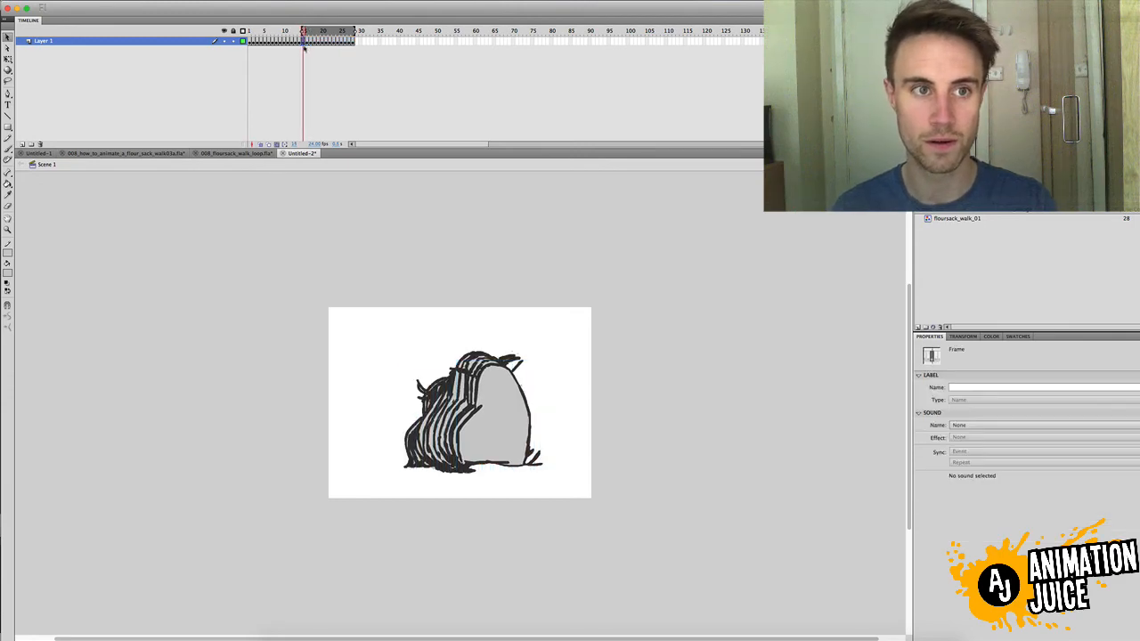
key("super+a")
key("Left")
key("Left")
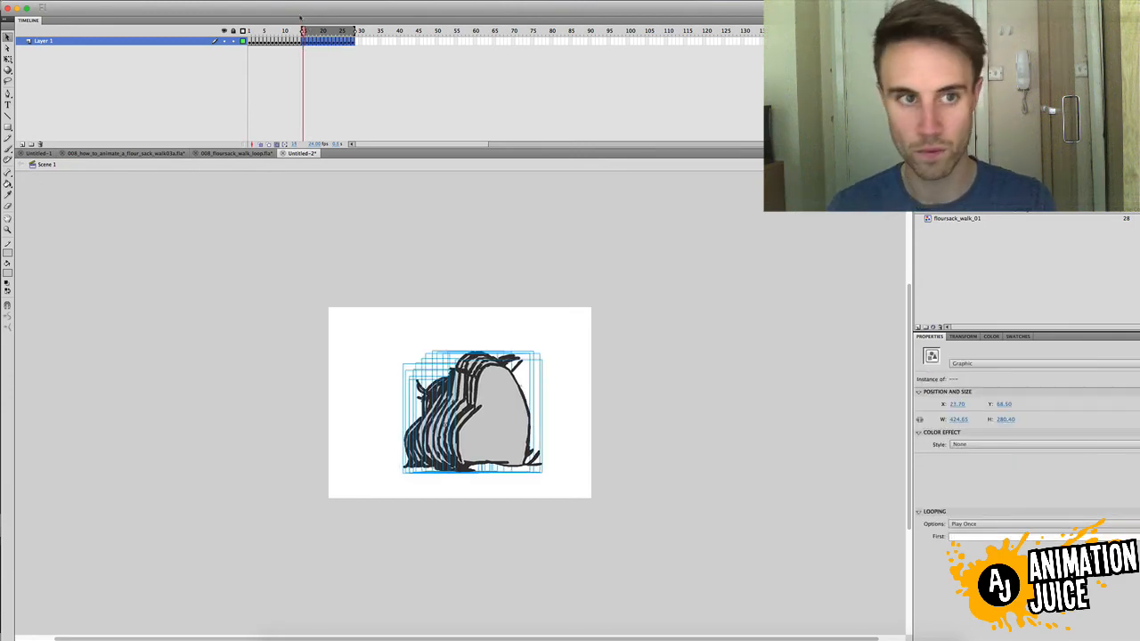
Select all sack instances from frame 16 to frame 28 and nudge them 3 px left to X 17.70.
left_click(307, 42)
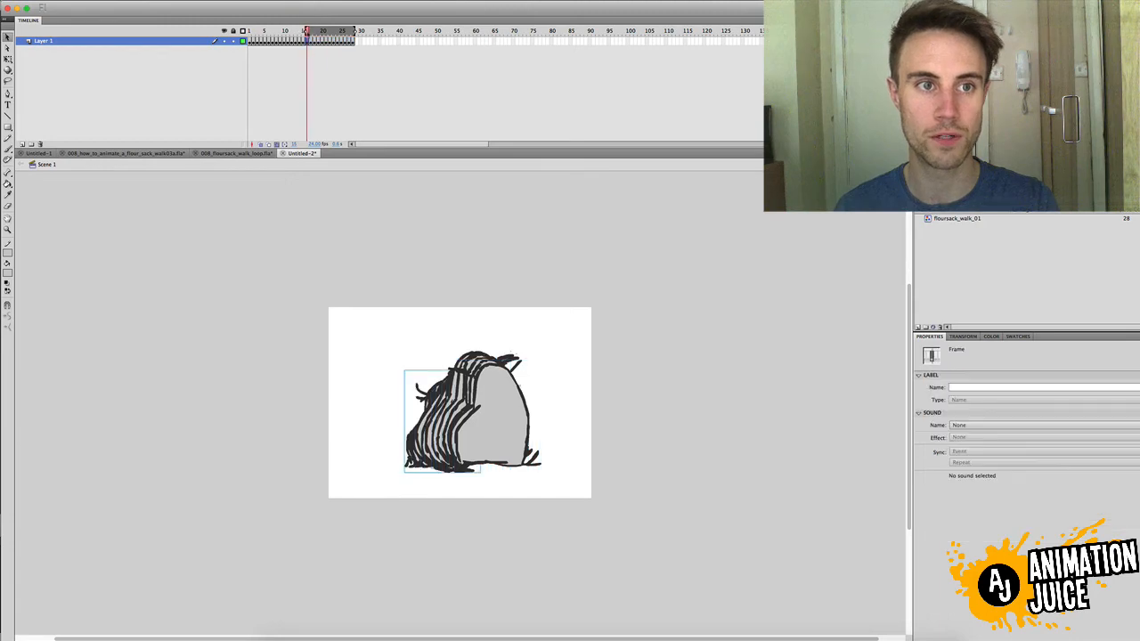
key("super+a")
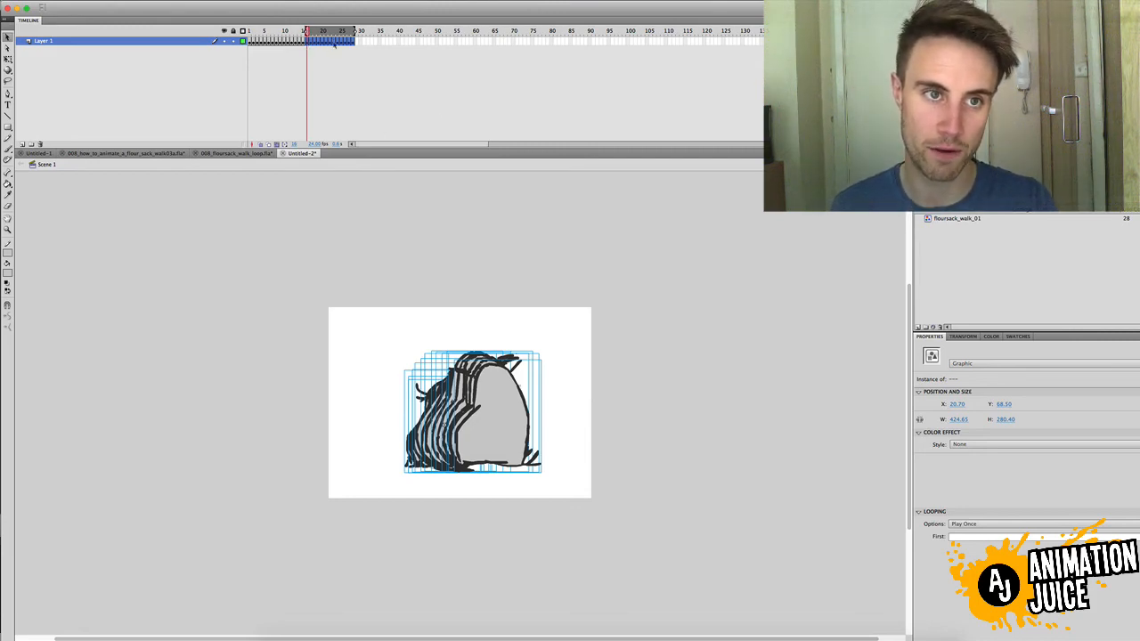
key("Left")
key("Left")
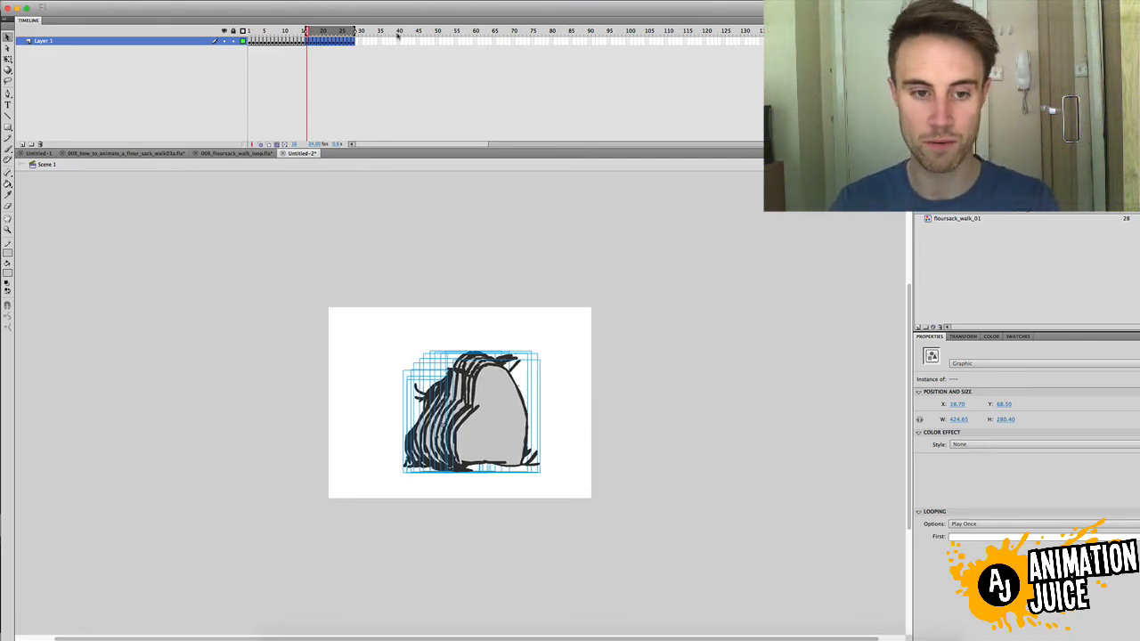
key("Left")
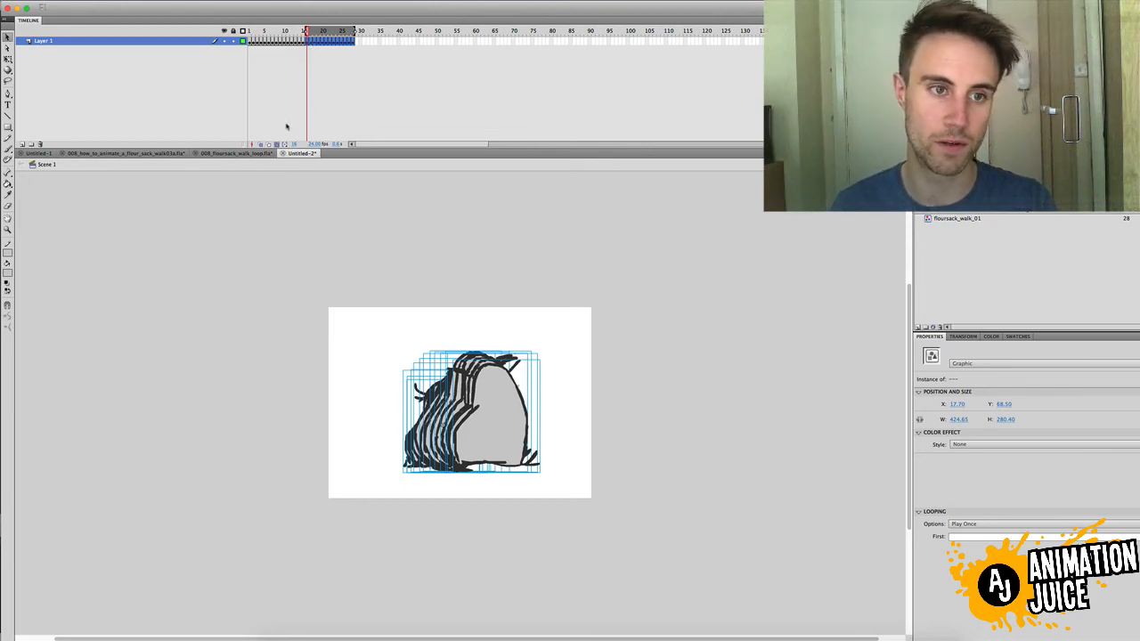
Select all sack instances from frame 17 to frame 28 and nudge them slightly left.
left_click(311, 41)
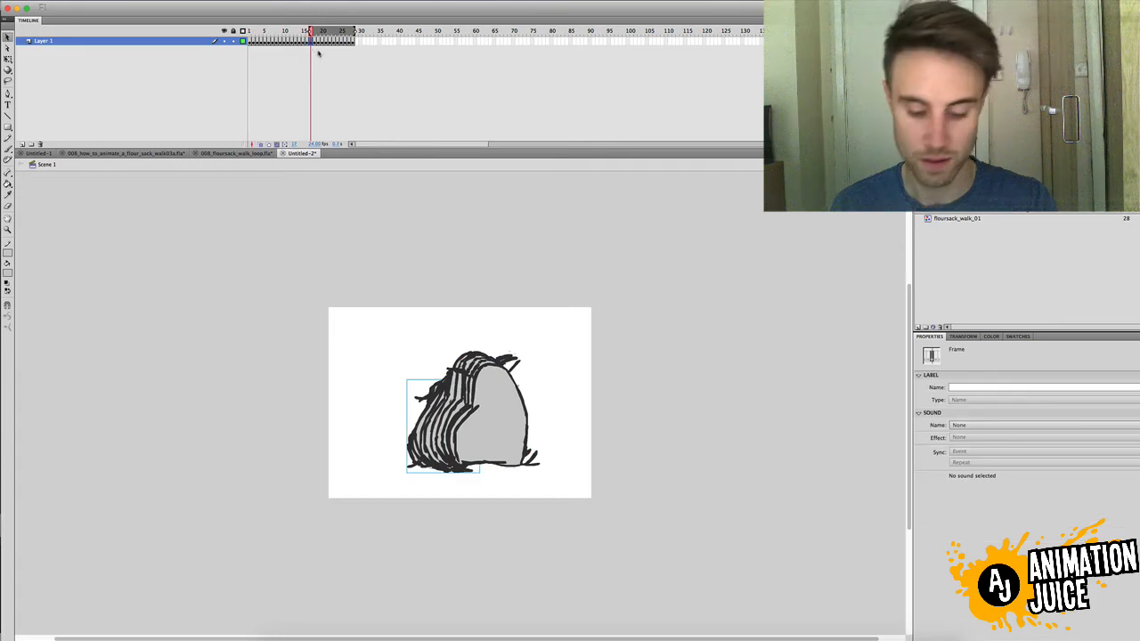
key("super+a")
key("Left")
key("Left")
key("Left")
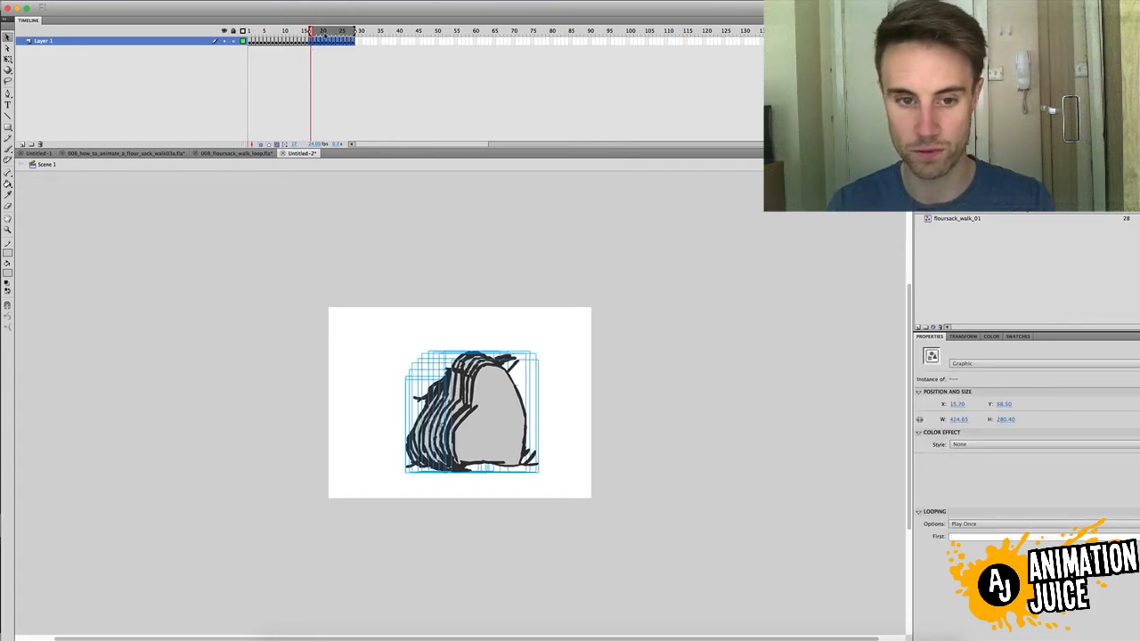
Select all sack instances from frame 18 to frame 28 and nudge them slightly left.
left_click(315, 42)
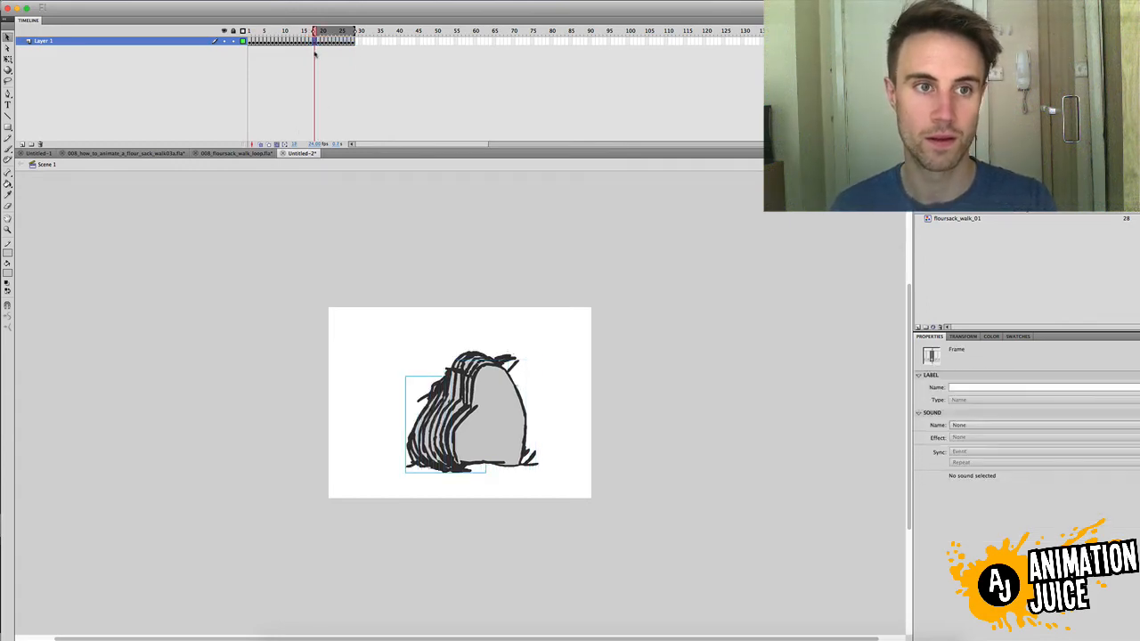
key("super+a")
key("Left")
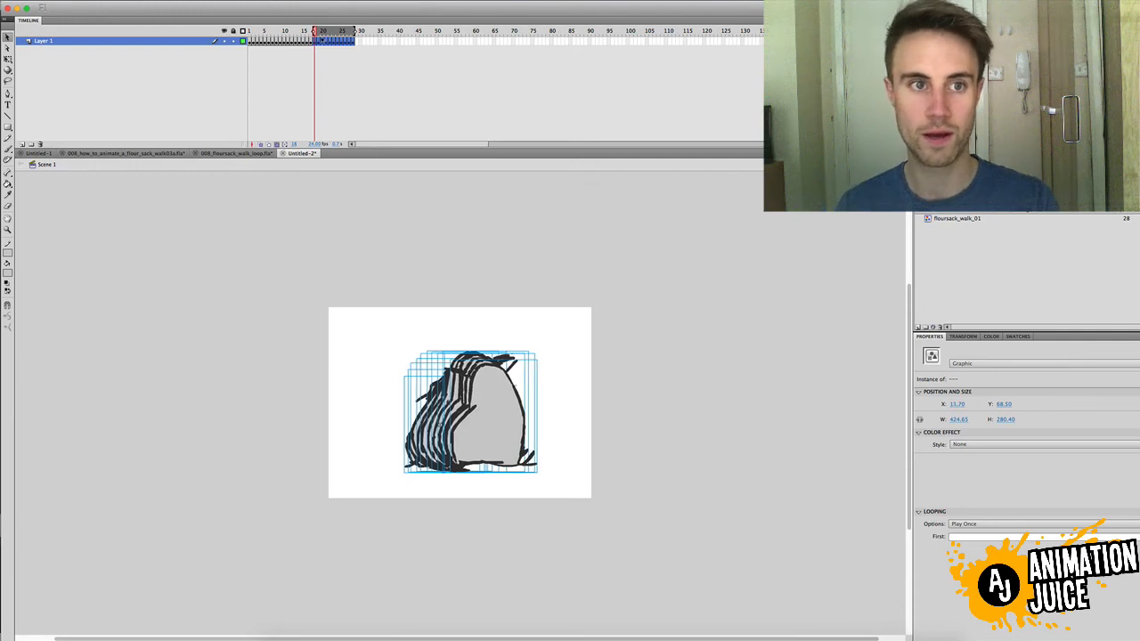
Select all sack instances from frame 19 to frame 28 and nudge them left in small increments.
left_click(319, 42)
key("super+a")
key("Left")
key("Left")
key("Left")
key("Left")
key("Left")
key("Left")
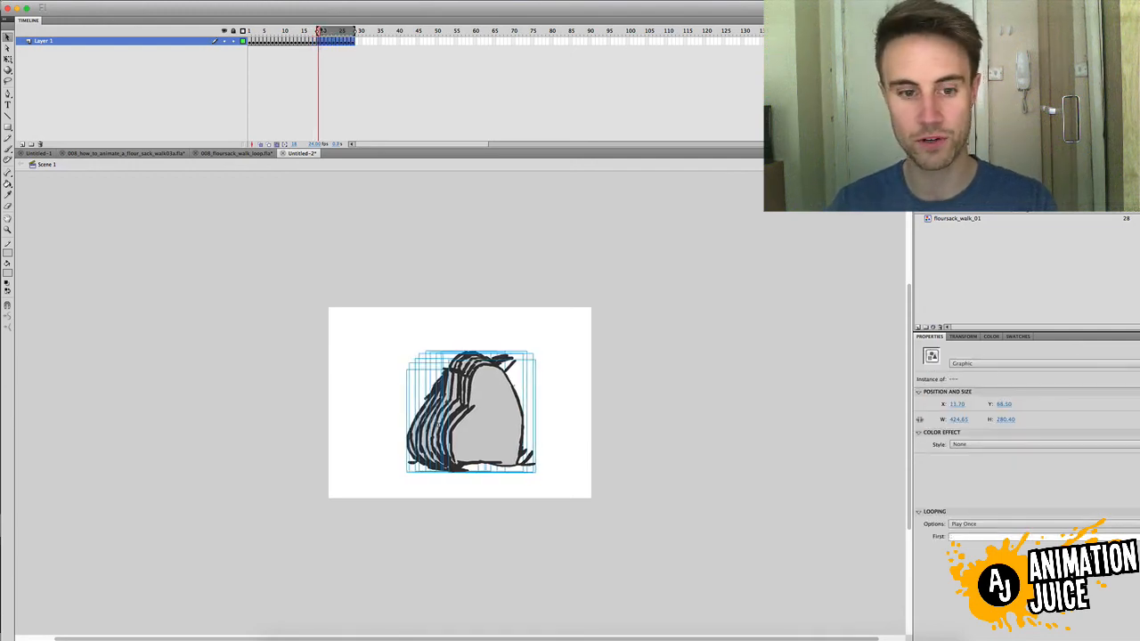
Select all sack instances from frame 20 to frame 28, nudge them left to X 4.70 and clear the selection.
left_click(322, 41)
key("super+a")
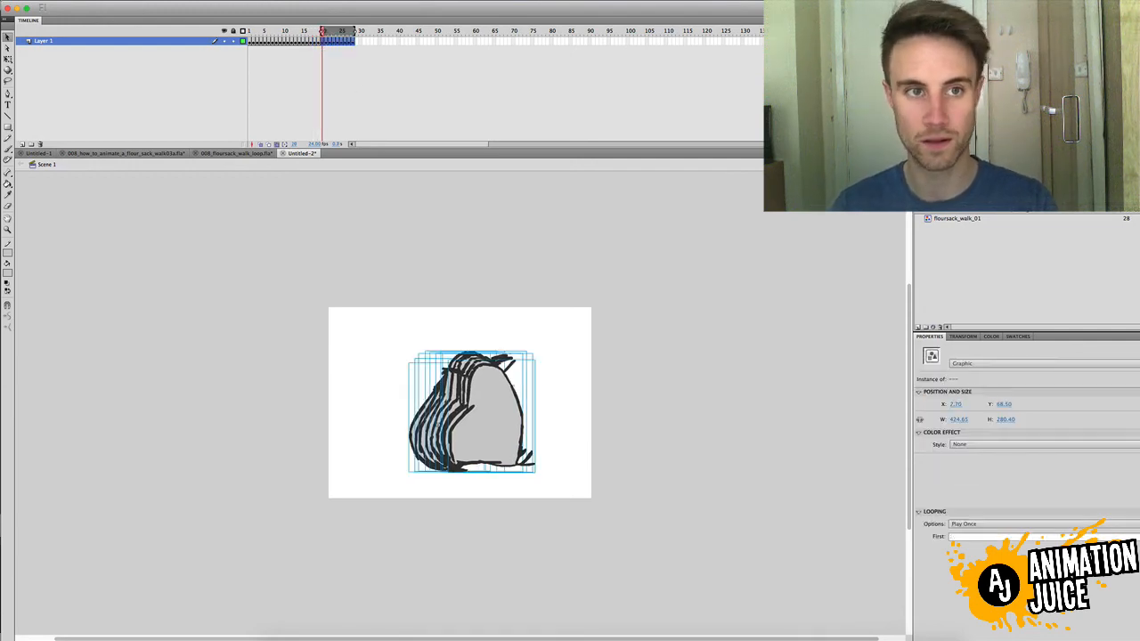
key("Left")
key("Left")
key("Left")
key("Left")
key("Left")
key("Left")
left_click(323, 57)
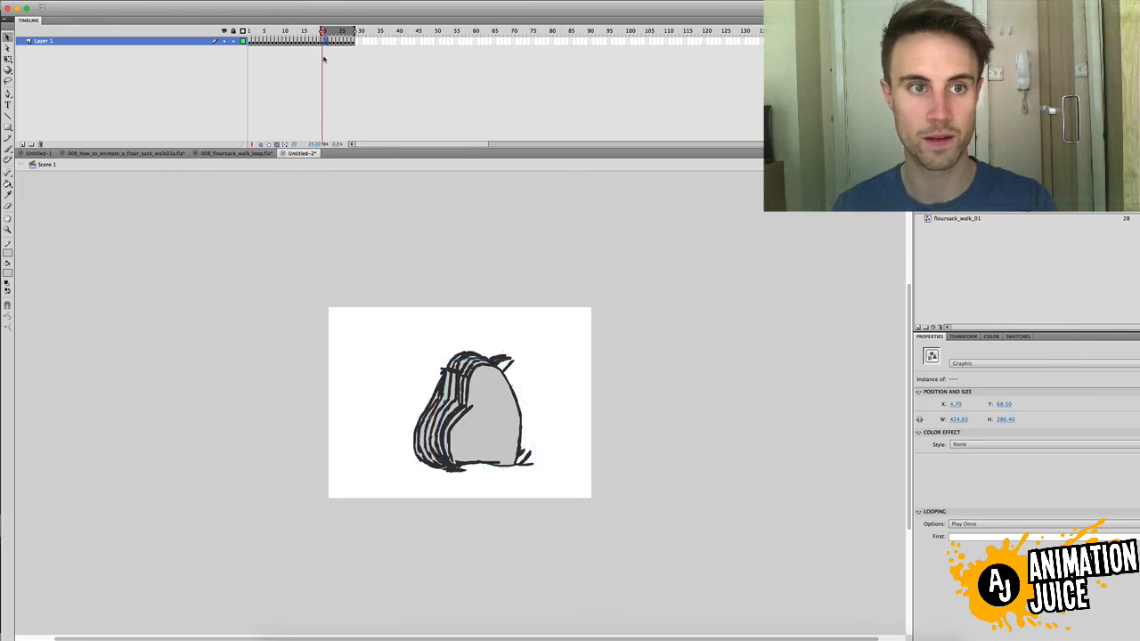
Turn off Edit Multiple Frames and scrub through the repositioned sack walk, returning to frame 1.
mouse_move(290, 30)
left_mouse_down()
mouse_move(220, 37)
mouse_move(266, 33)
mouse_move(308, 51)
mouse_move(247, 46)
mouse_move(290, 62)
mouse_move(248, 49)
left_mouse_up()
left_click(276, 143)
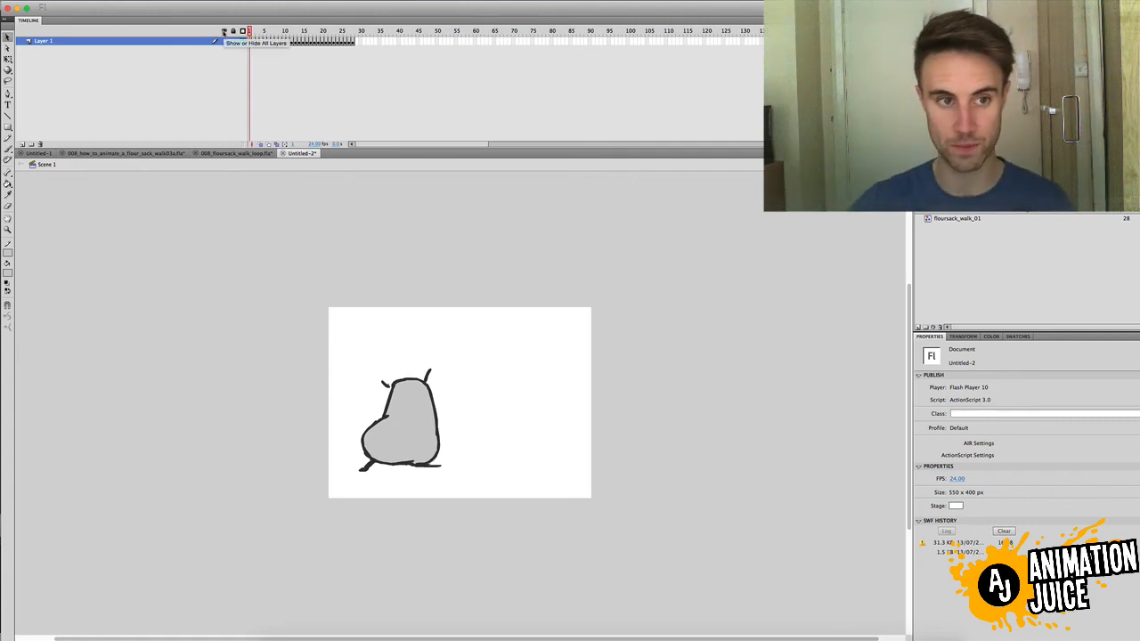
left_click_drag(250, 35, 224, 17)
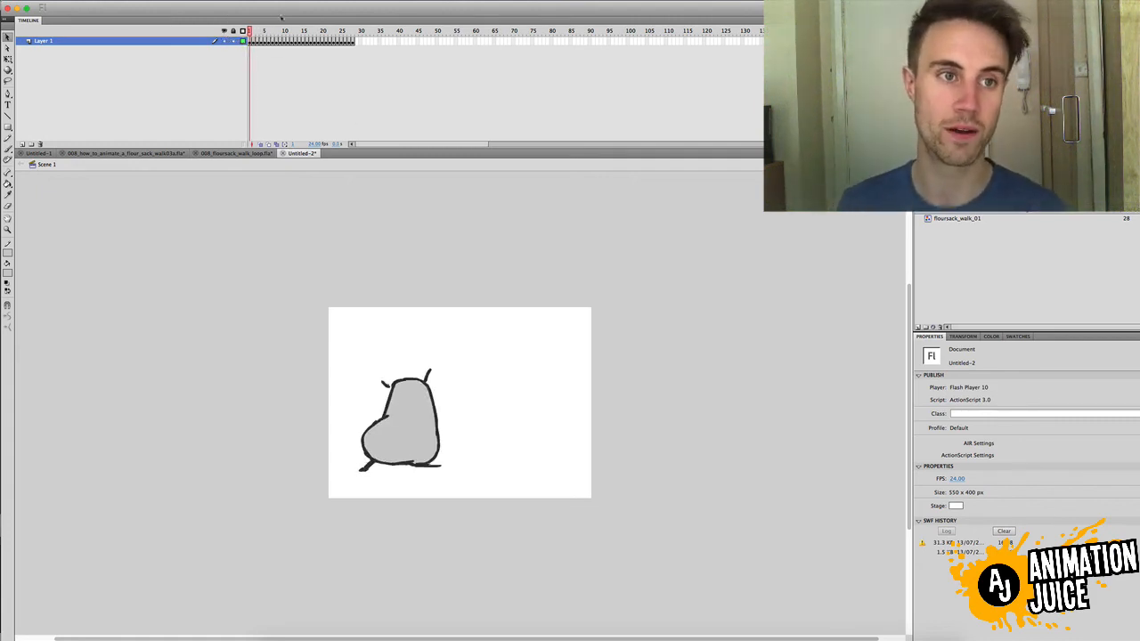
left_click_drag(254, 33, 201, 30)
Test-play the animation in 008_floursack_walk_loop.fla and close the playback window.
left_click(236, 154)
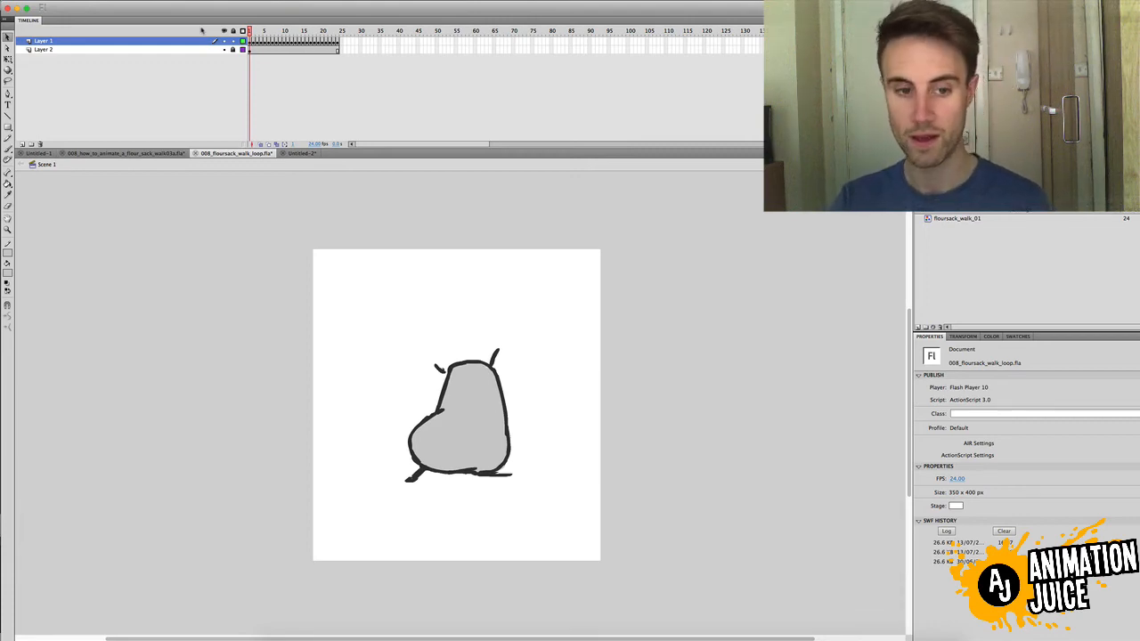
key("super+Return")
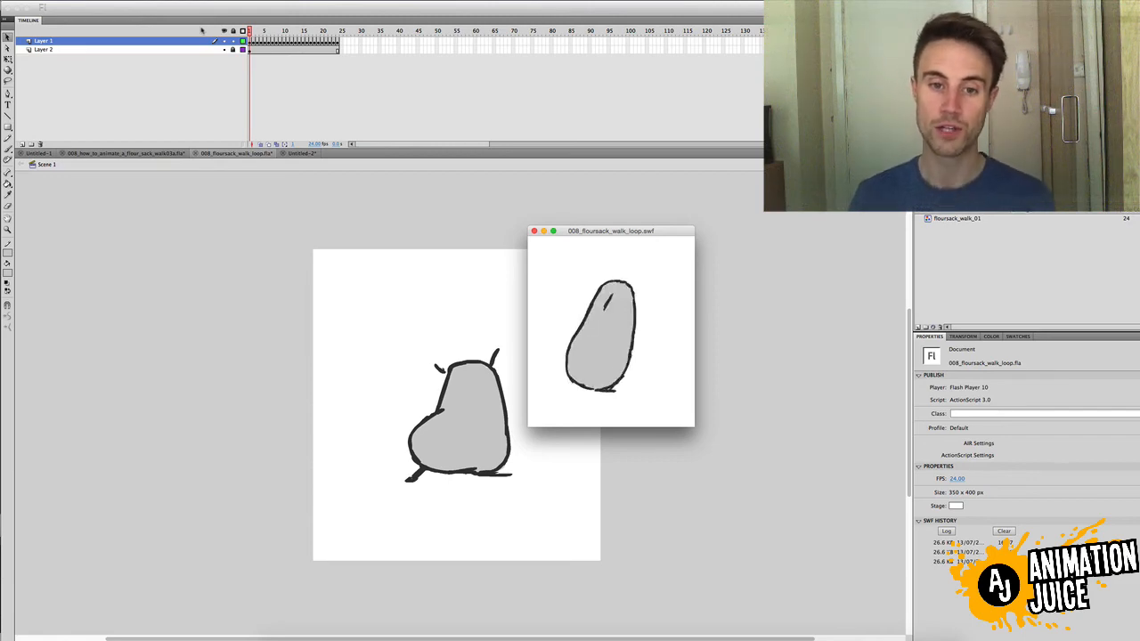
left_click(535, 232)
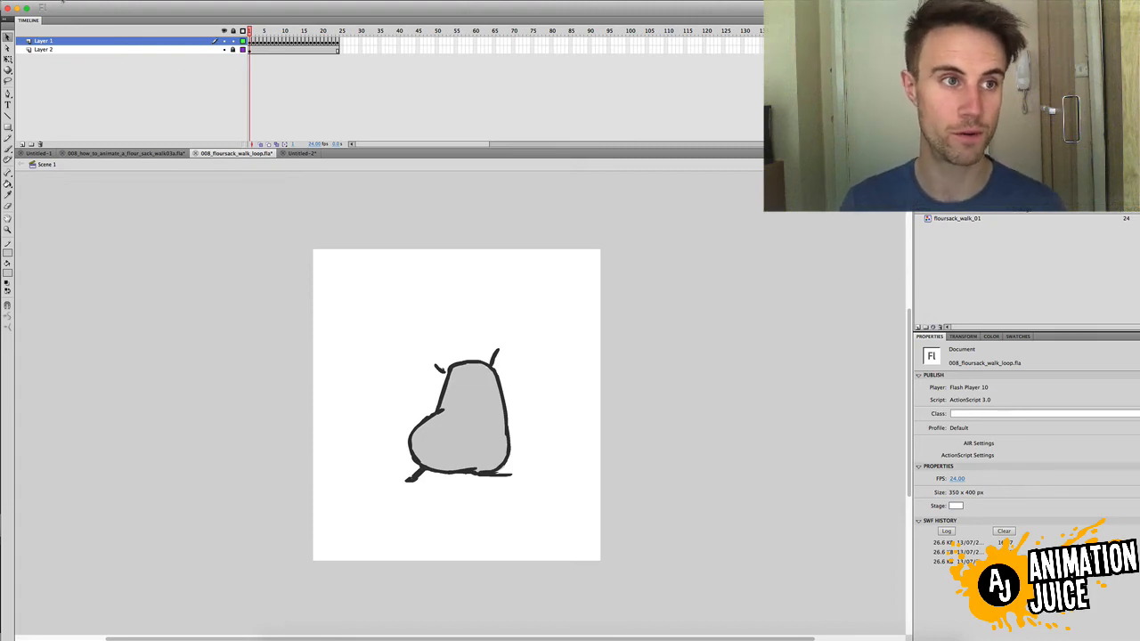
Export the walk loop as a movie in Animated GIF format, named 008_floursack_walk_loop02.gif.
left_click(62, 4)
mouse_move(115, 134)
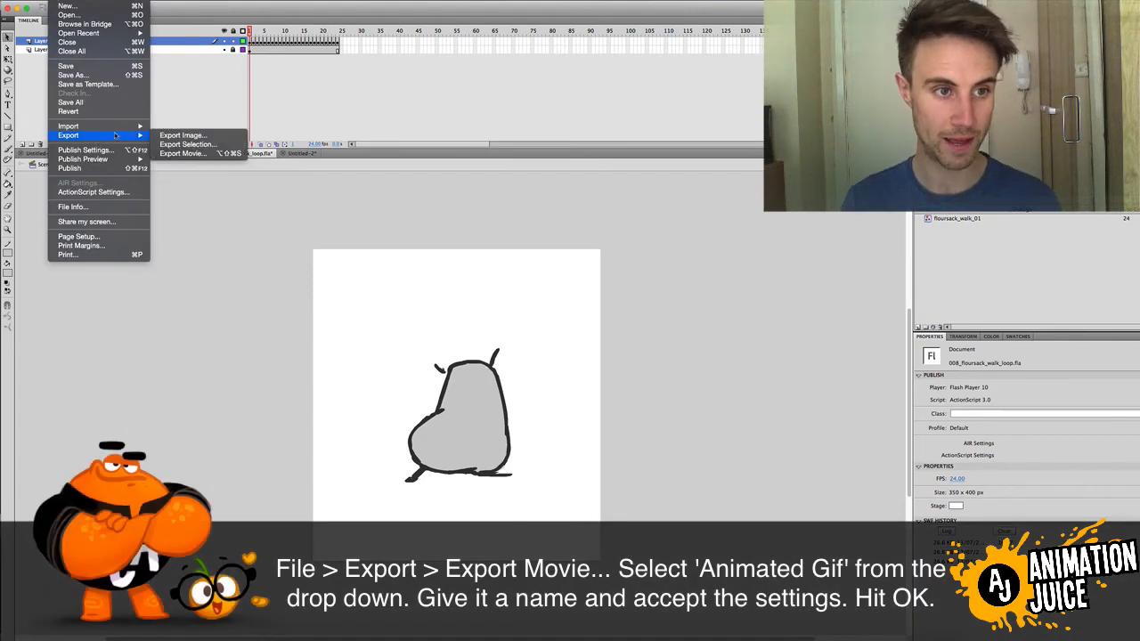
left_click(183, 154)
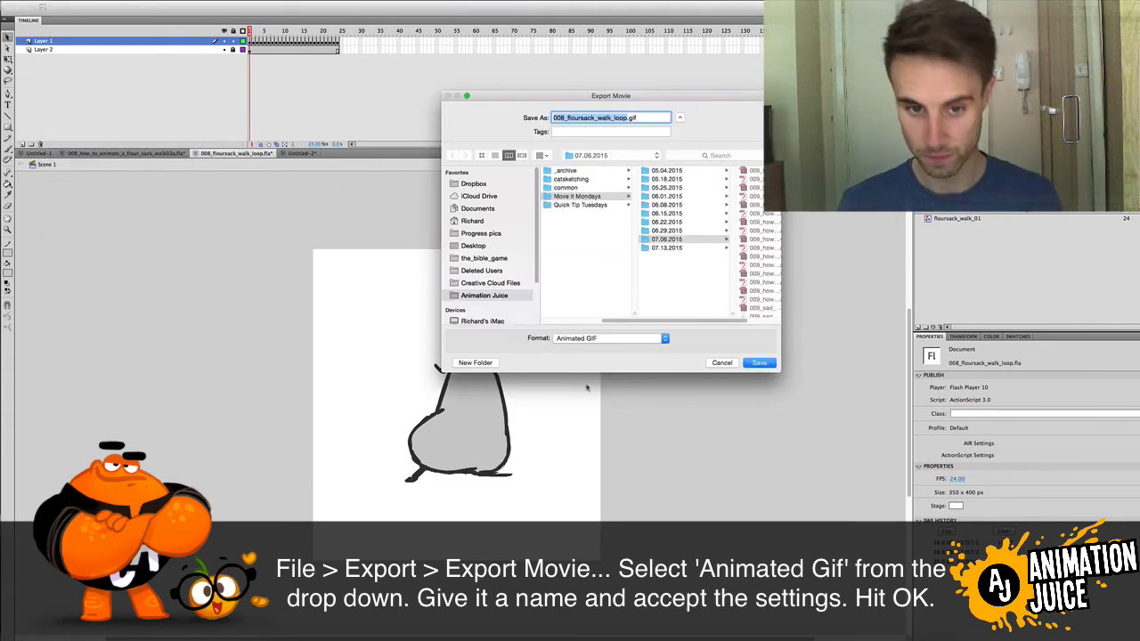
left_click(654, 343)
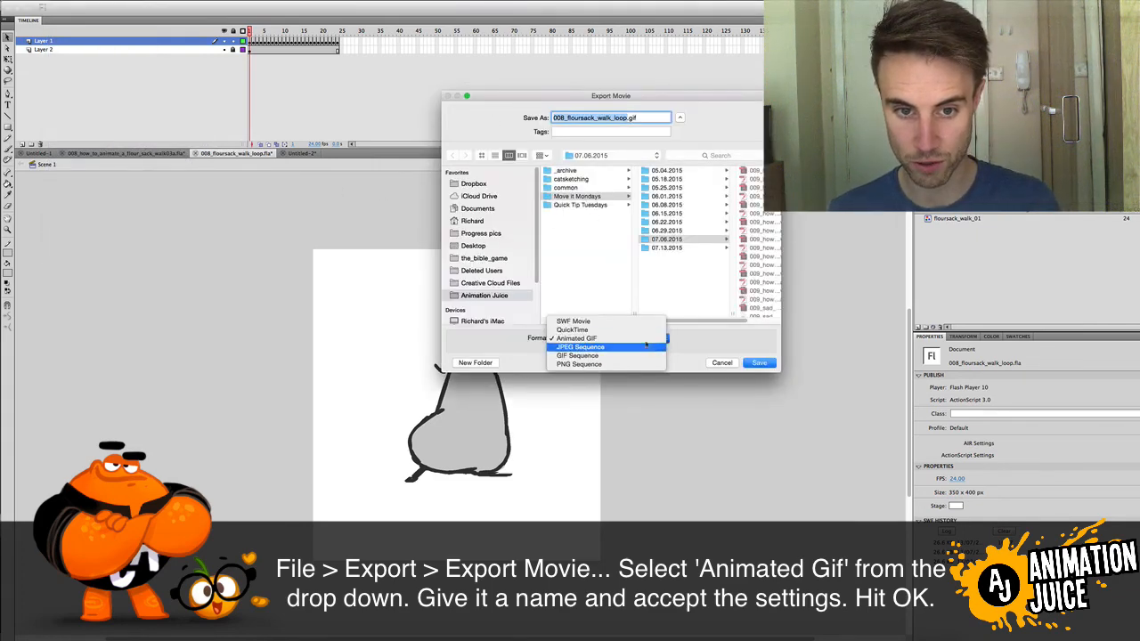
left_click(646, 338)
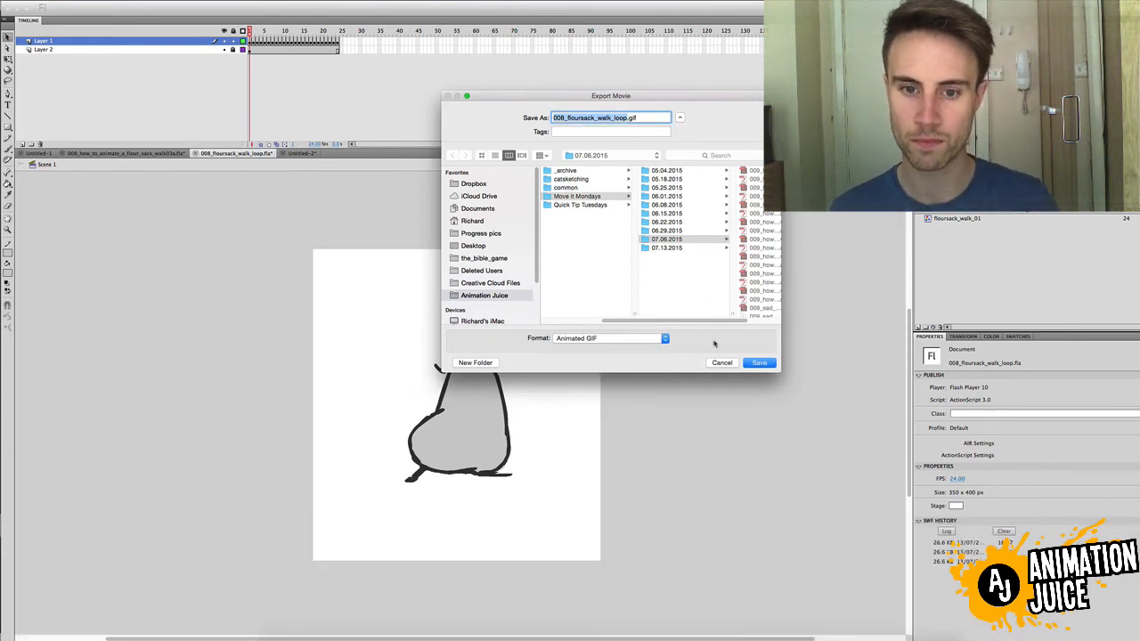
left_click(629, 119)
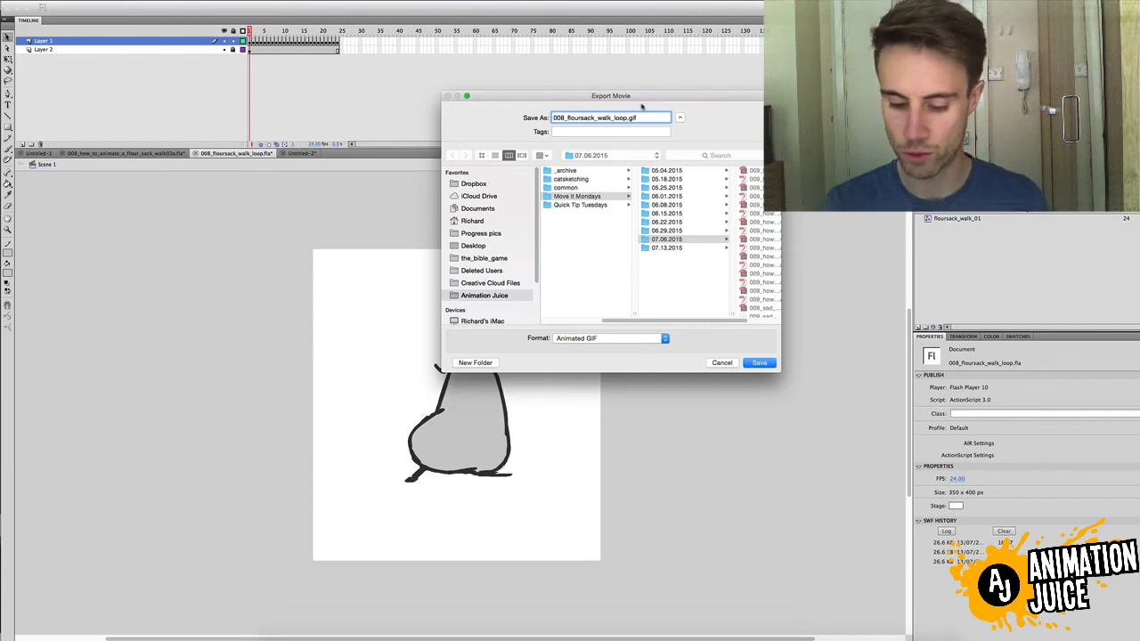
type("02")
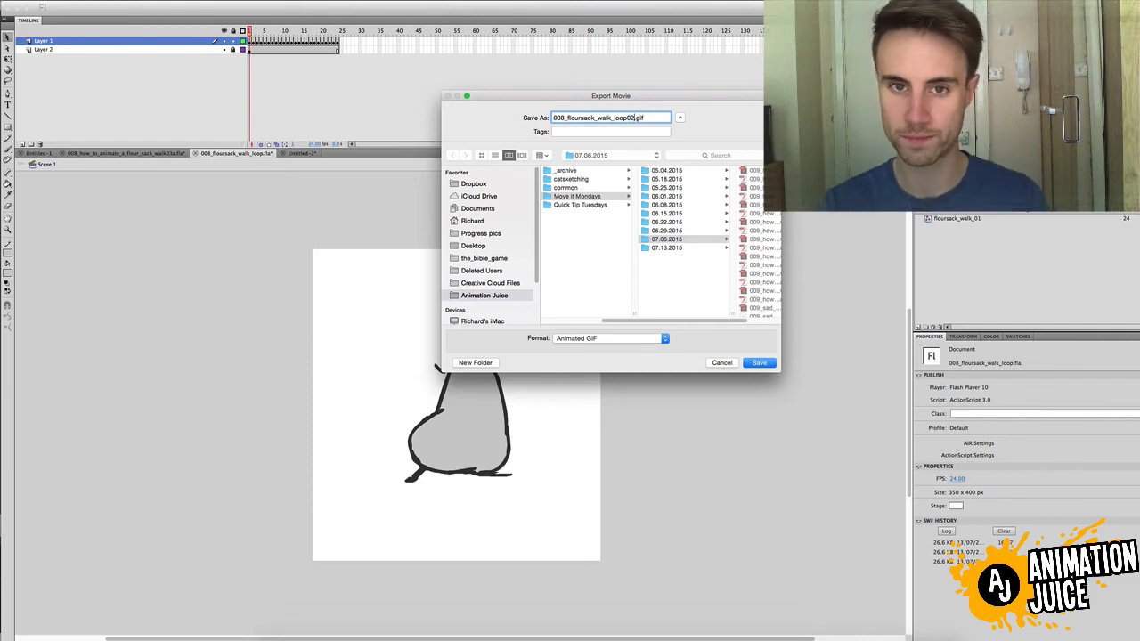
left_click(759, 363)
Match the GIF export to the screen at 350 x 400 pixels and 72 dpi, and accept the settings.
left_click_drag(613, 272, 648, 223)
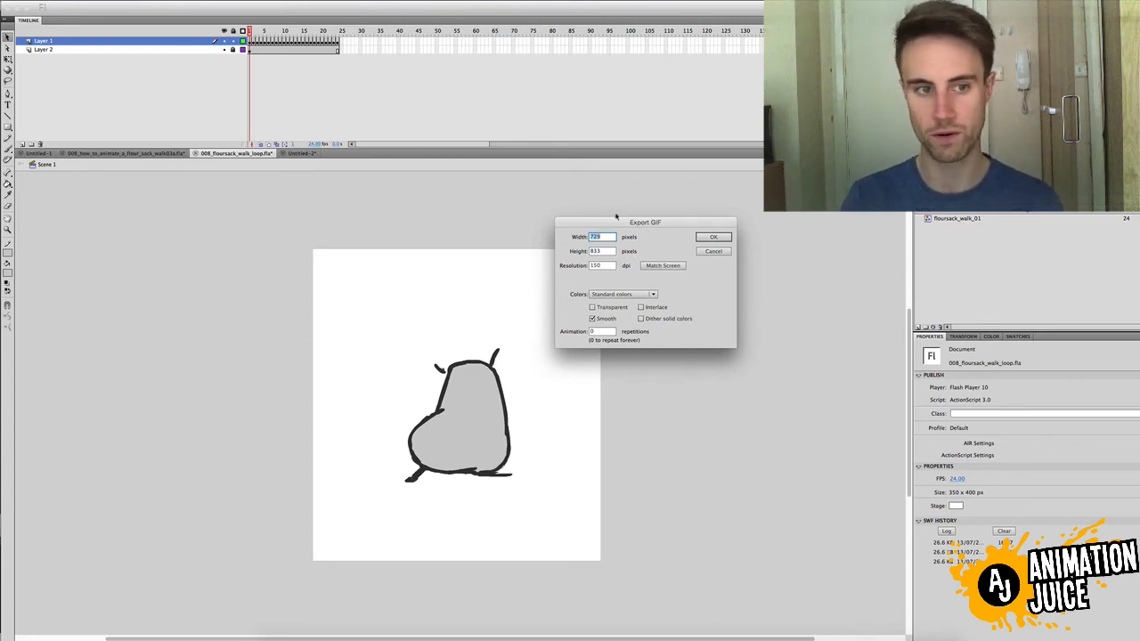
left_click(663, 266)
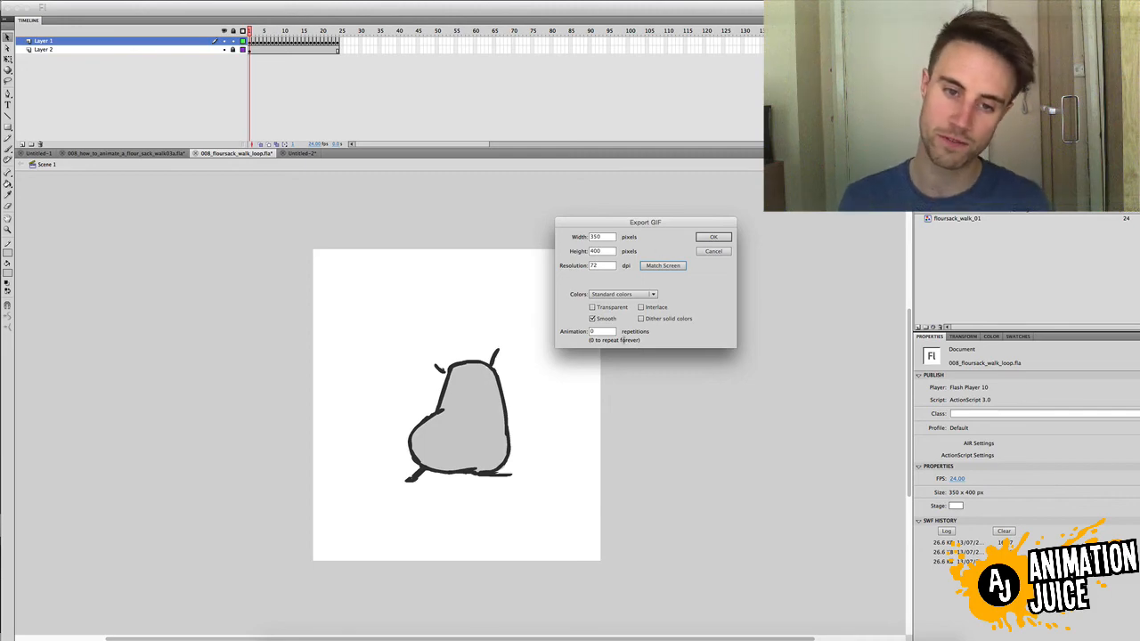
left_click(713, 238)
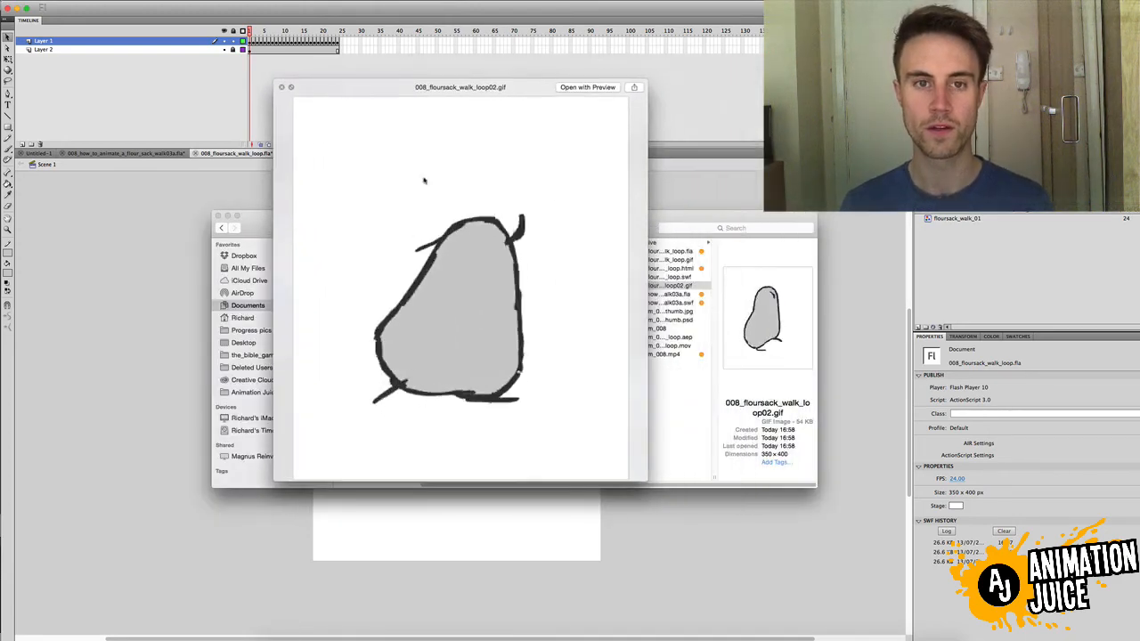
Review the looping playback of 008_floursack_walk_loop02.gif, then close its preview and the file browser window.
left_click_drag(483, 94, 398, 91)
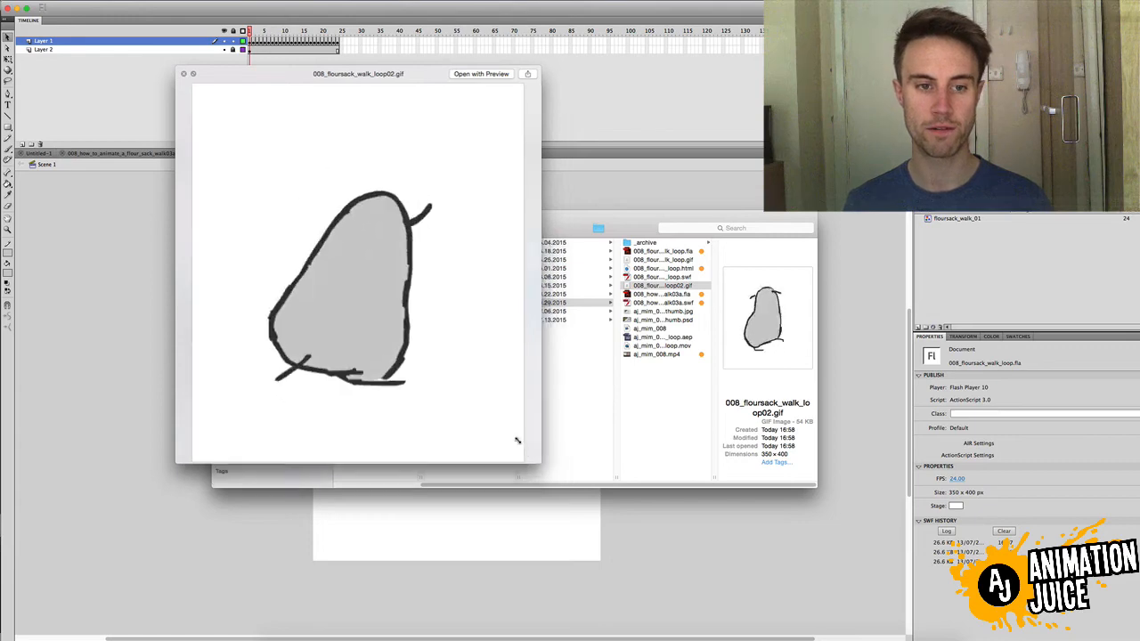
mouse_move(548, 465)
left_mouse_down()
mouse_move(463, 400)
mouse_move(535, 473)
left_mouse_up()
left_click_drag(415, 75, 370, 138)
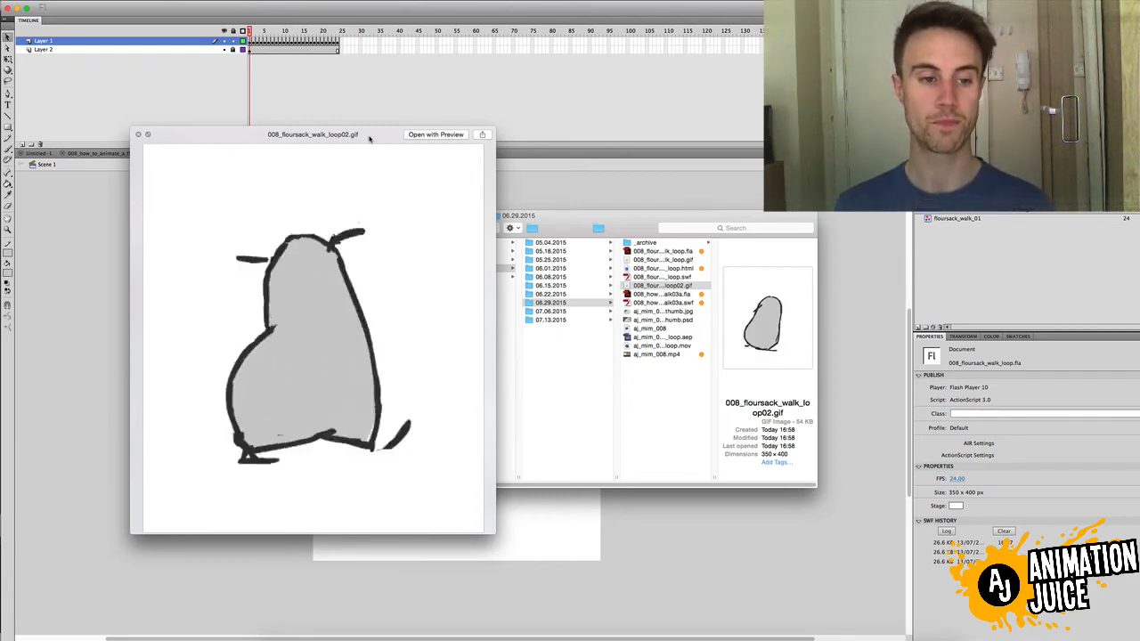
left_click(139, 136)
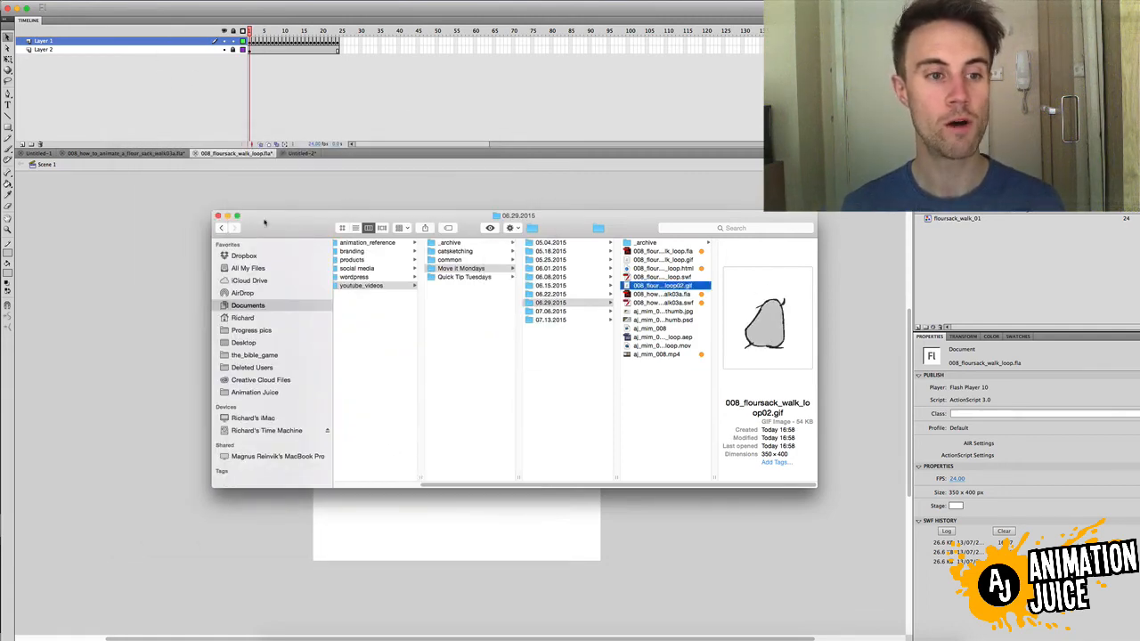
left_click(218, 220)
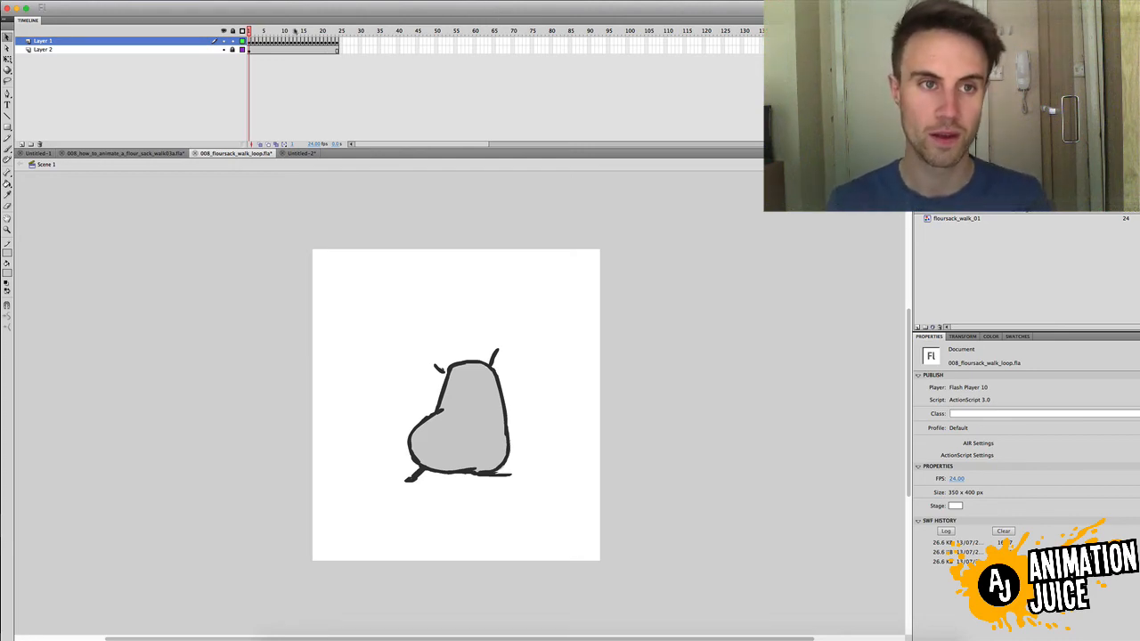
In 008_how_to_animate_a_flour_sack_walk03a.fla, inspect the sack symbol's inner layers at frame 1 and return to the main scene.
left_click(77, 155)
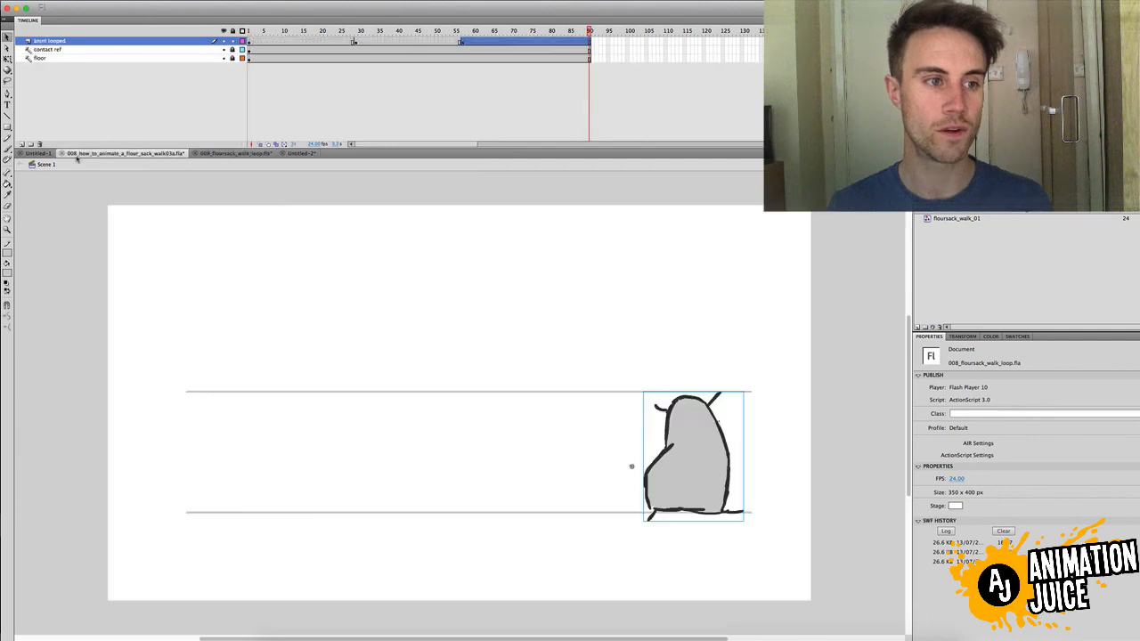
left_click_drag(296, 33, 248, 32)
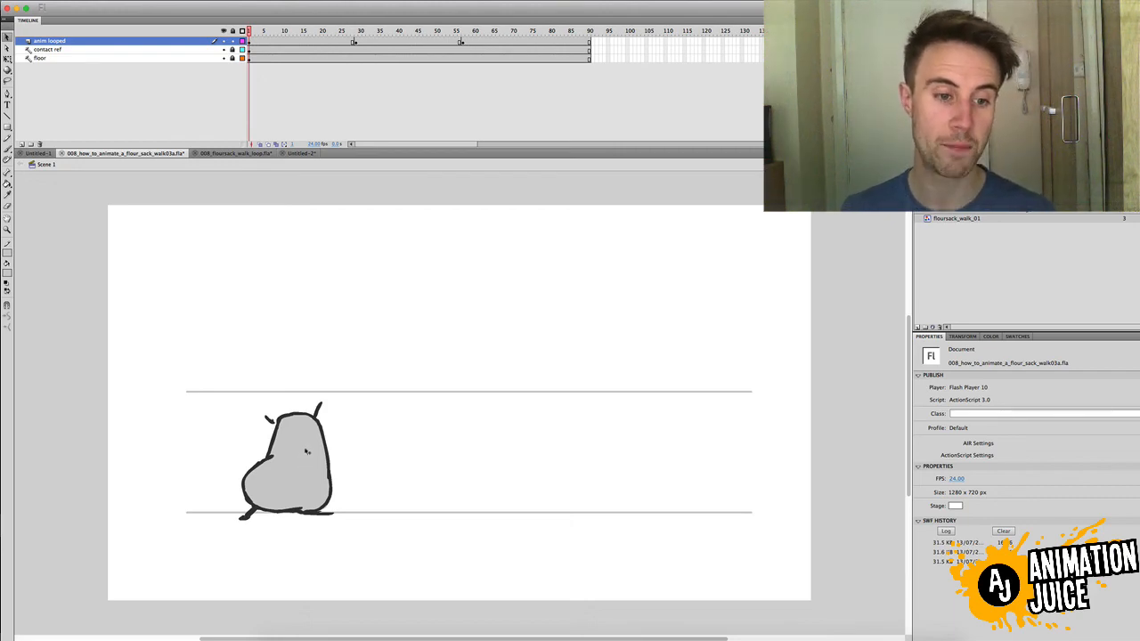
double_click(307, 451)
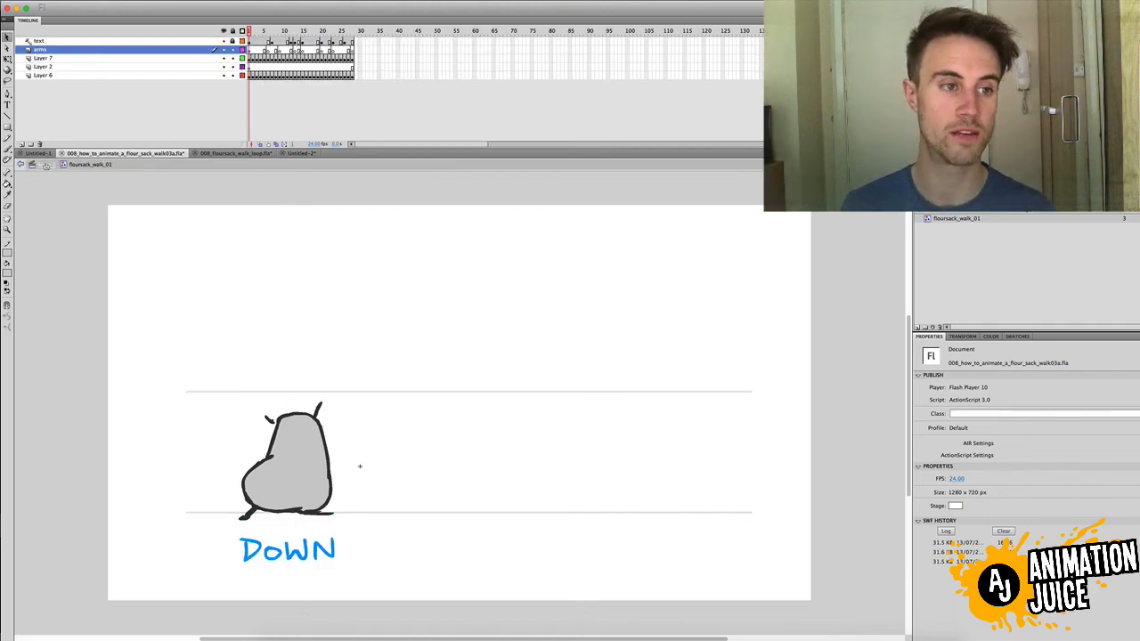
double_click(360, 466)
left_click(360, 466)
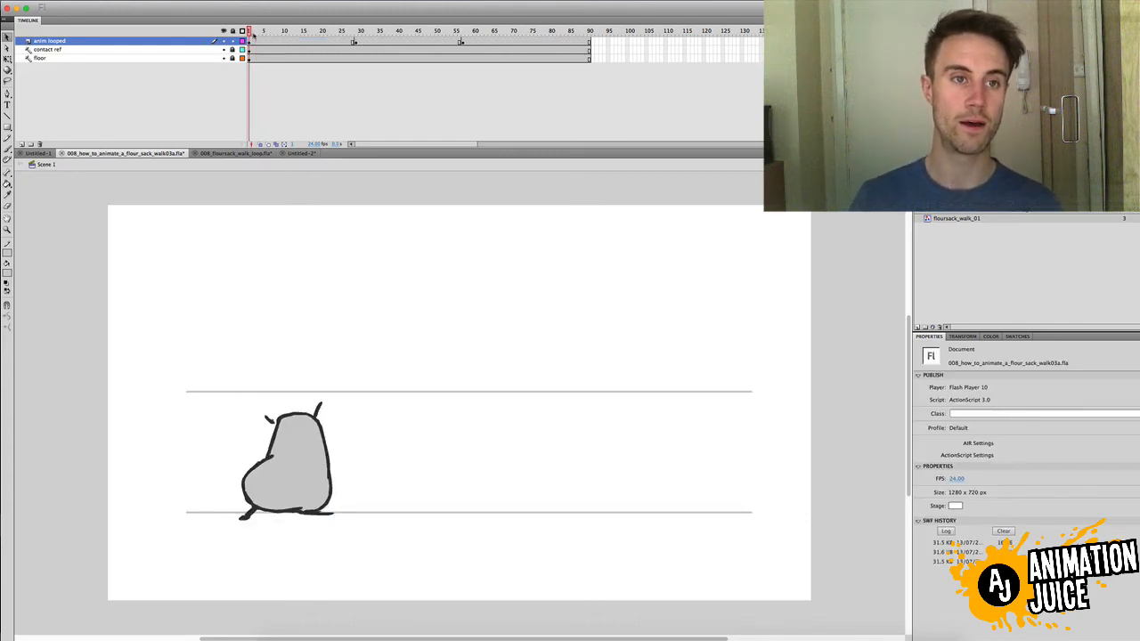
Scrub the main scene's walk from frame 1 to 29 and back, then review the in-place walk in 008_floursack_walk_loop.fla.
left_click_drag(252, 32, 355, 32)
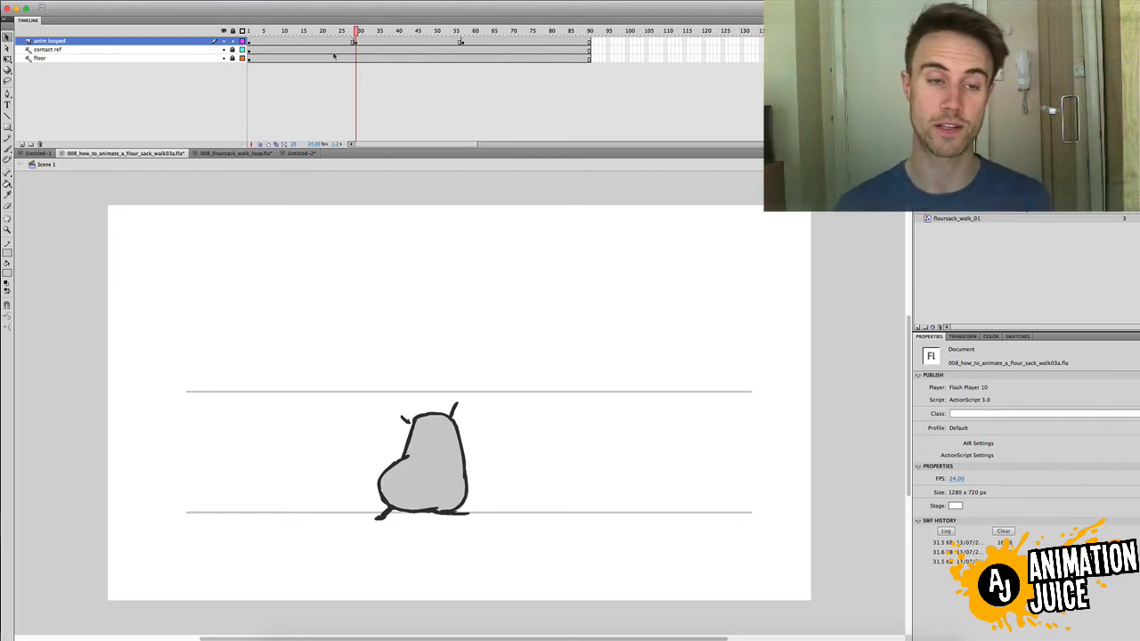
left_click_drag(338, 34, 218, 28)
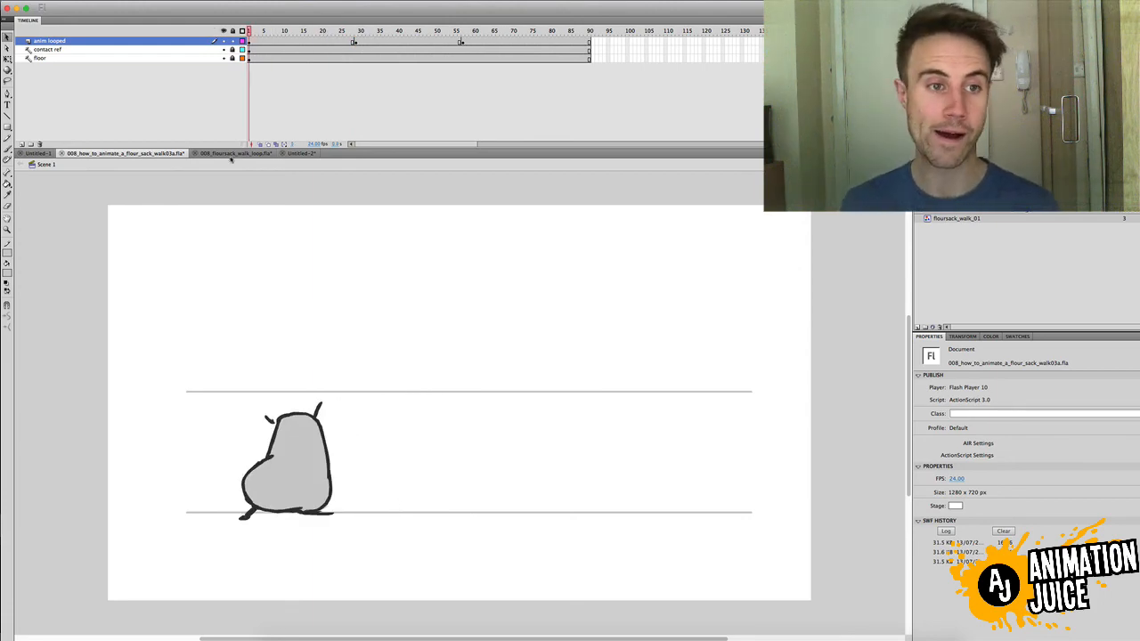
left_click(233, 154)
mouse_move(263, 32)
left_mouse_down()
mouse_move(331, 36)
mouse_move(247, 36)
mouse_move(339, 40)
mouse_move(248, 40)
left_mouse_up()
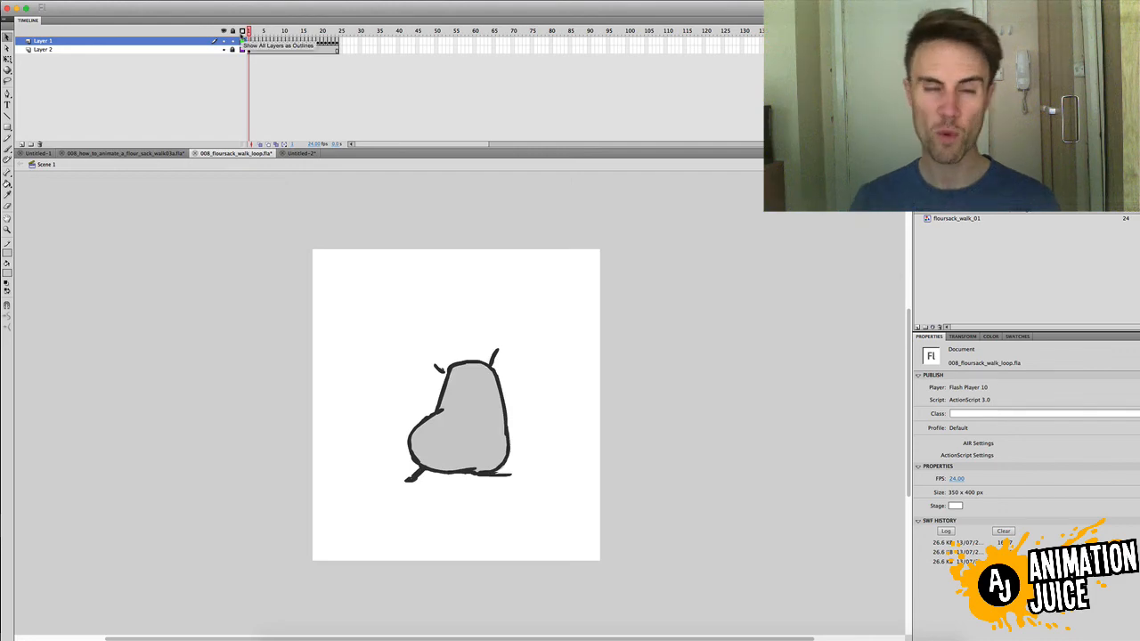